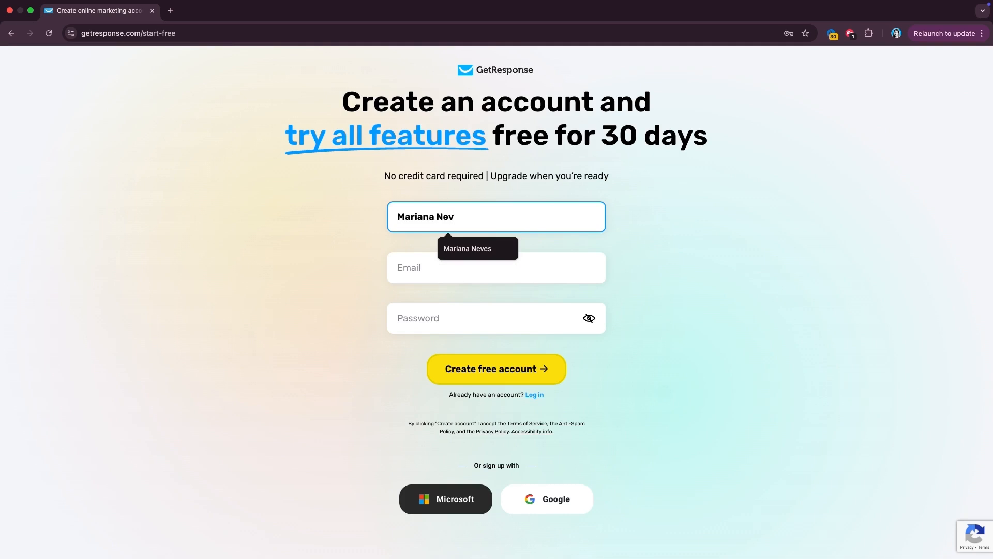
- Enter the account holder's e-mail address and a password on the free-account sign-up form
click(417, 277)
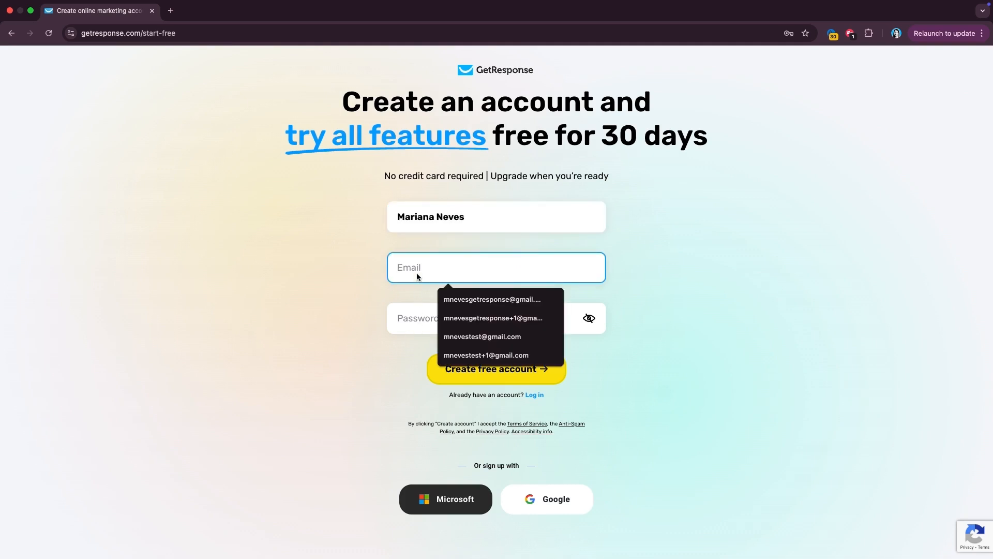
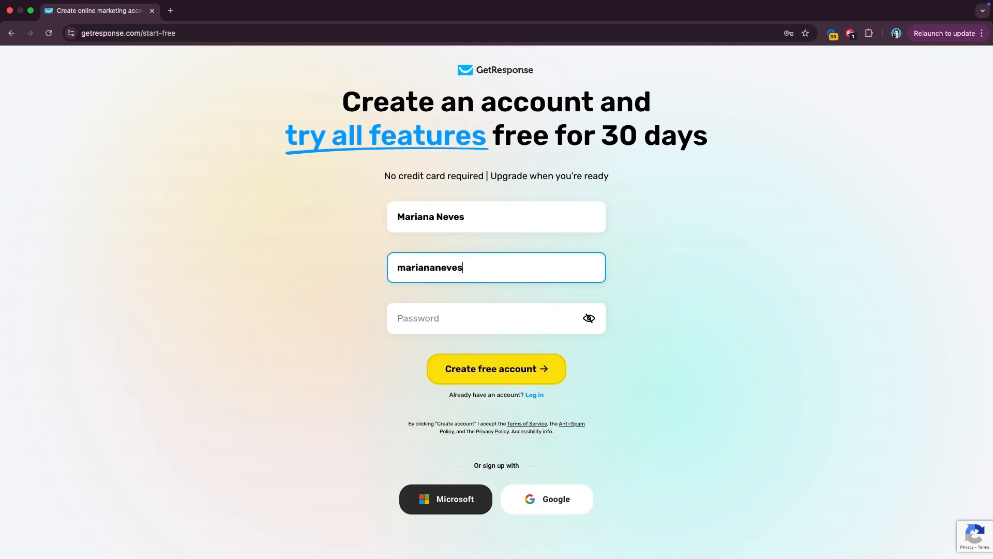
click(451, 319)
text(Maria••••••••)
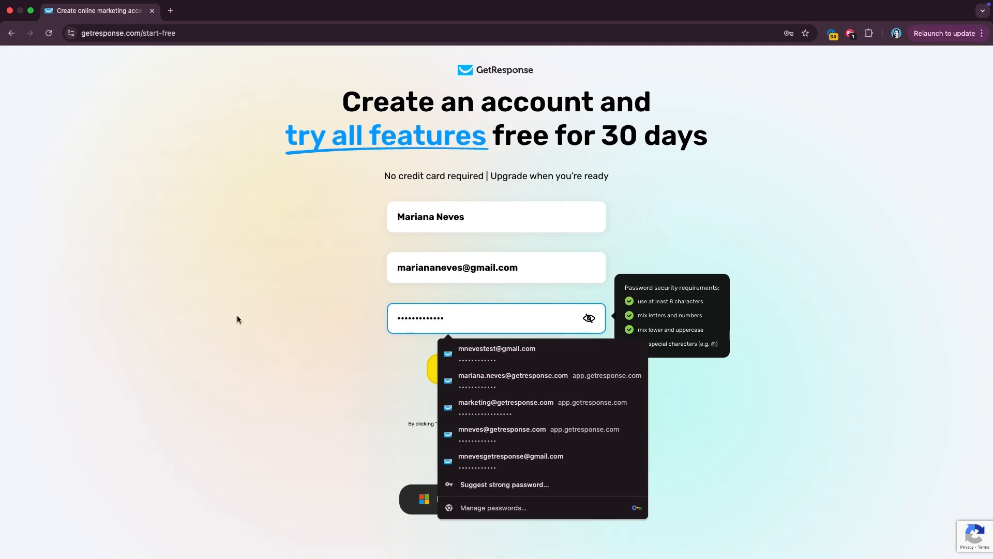
click(236, 319)
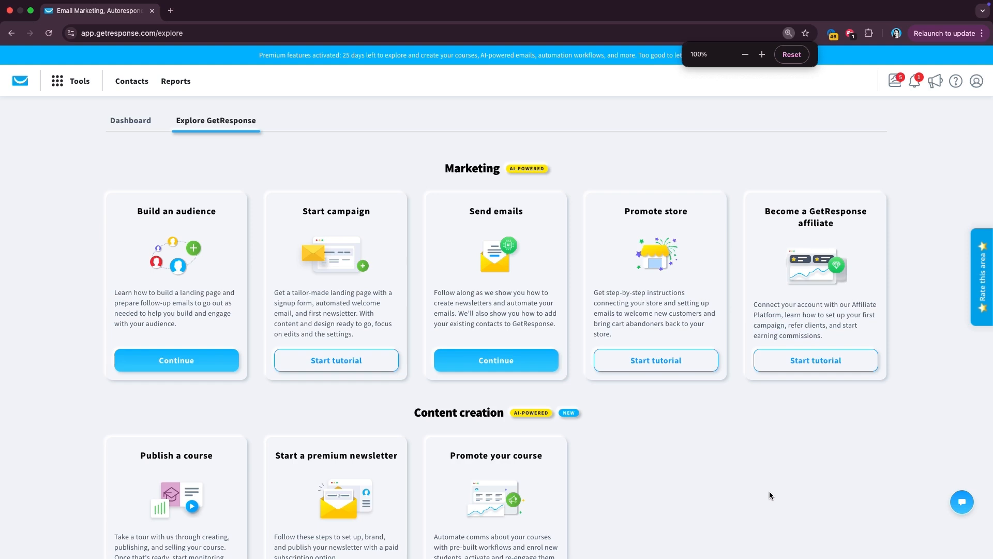
- Scroll through the Marketing and Content creation tutorials on the Explore GetResponse page
scroll(744, 357, down, 4)
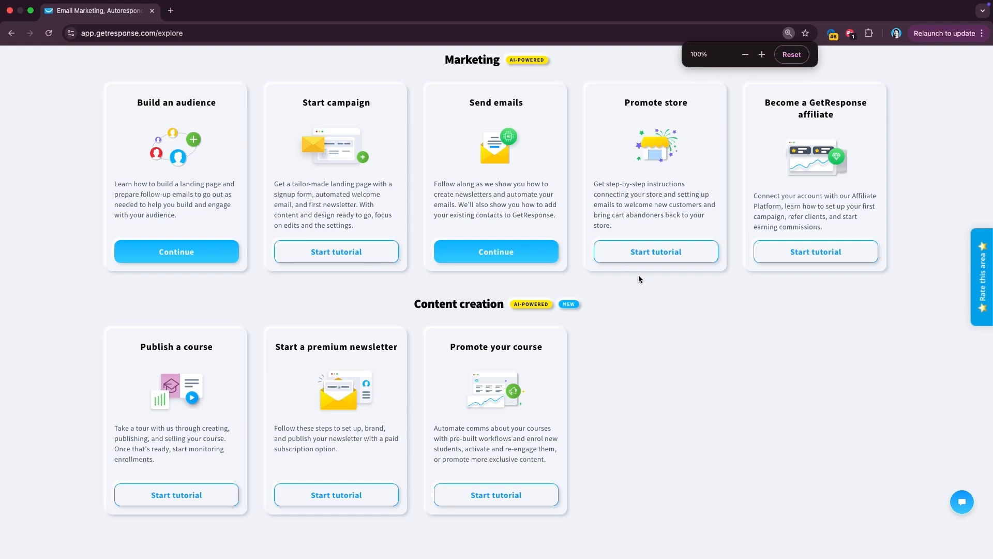
scroll(640, 280, up, 3)
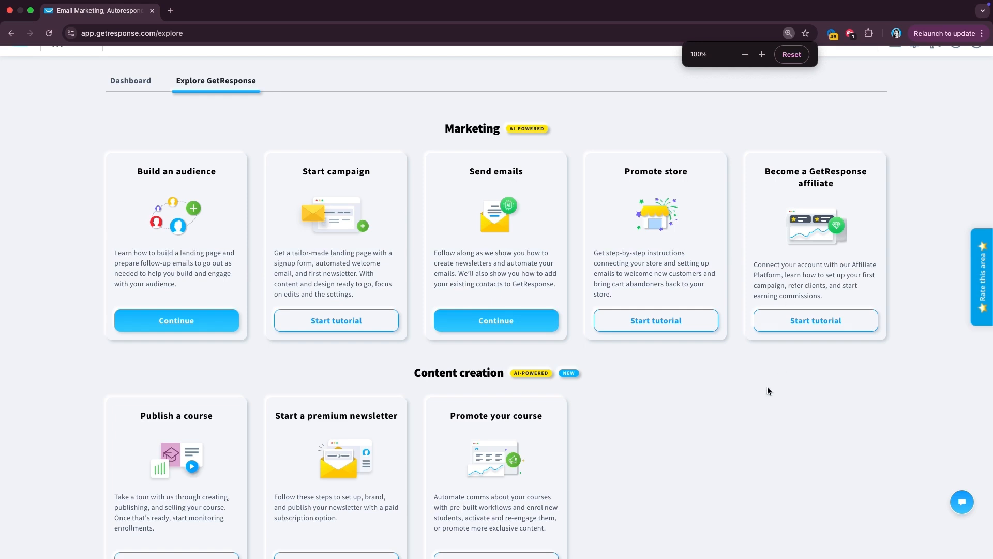
scroll(768, 386, down, 3)
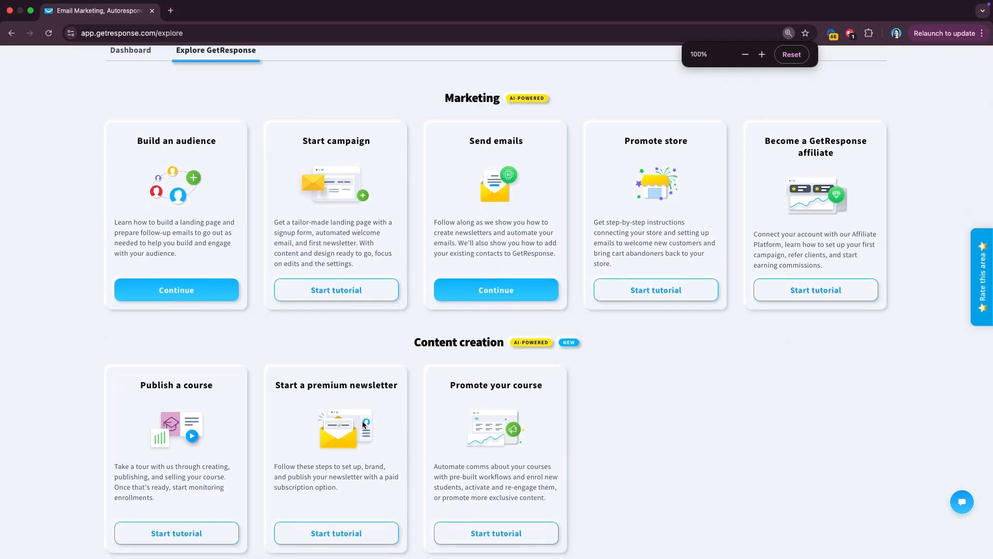
scroll(362, 421, up, 4)
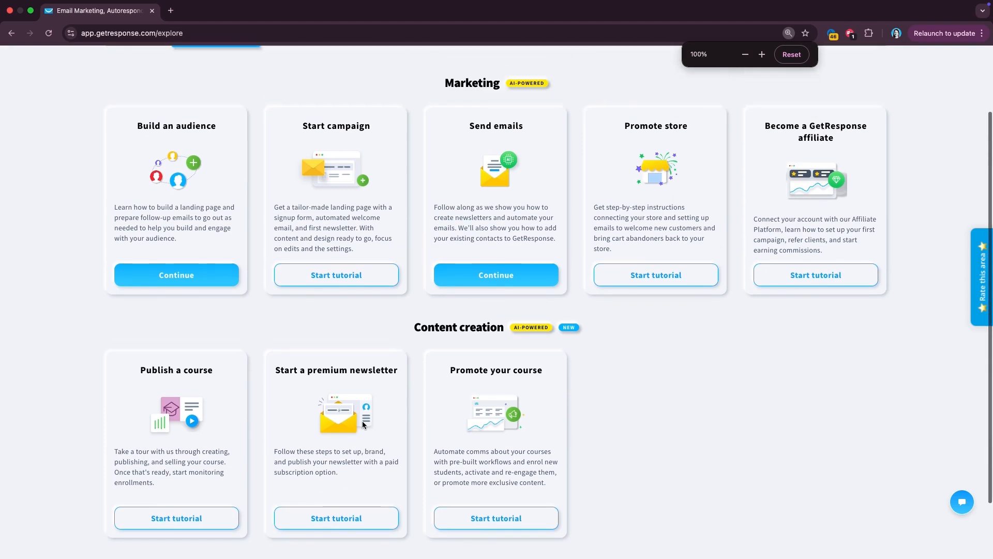
scroll(362, 421, down, 1)
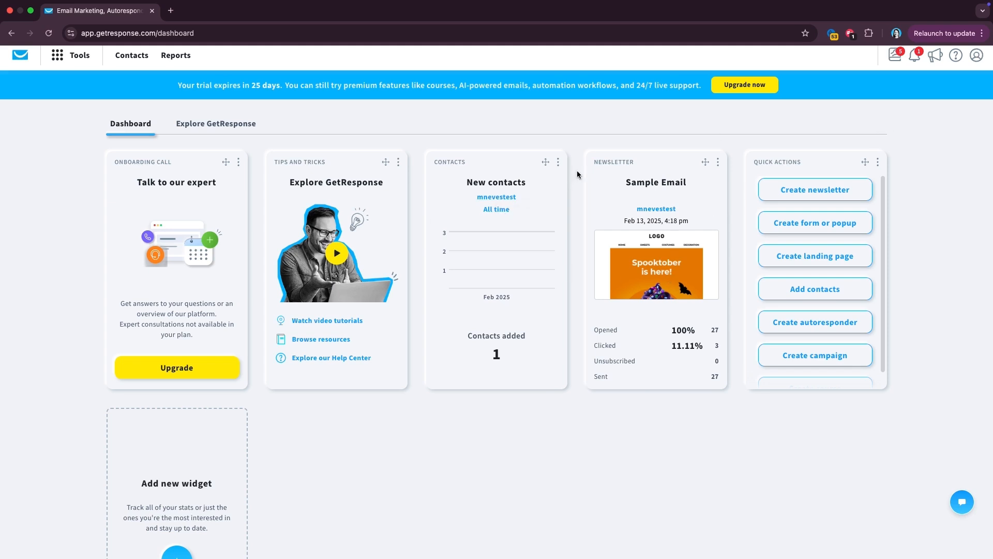
- Remove the Newsletter widget from the dashboard
click(717, 163)
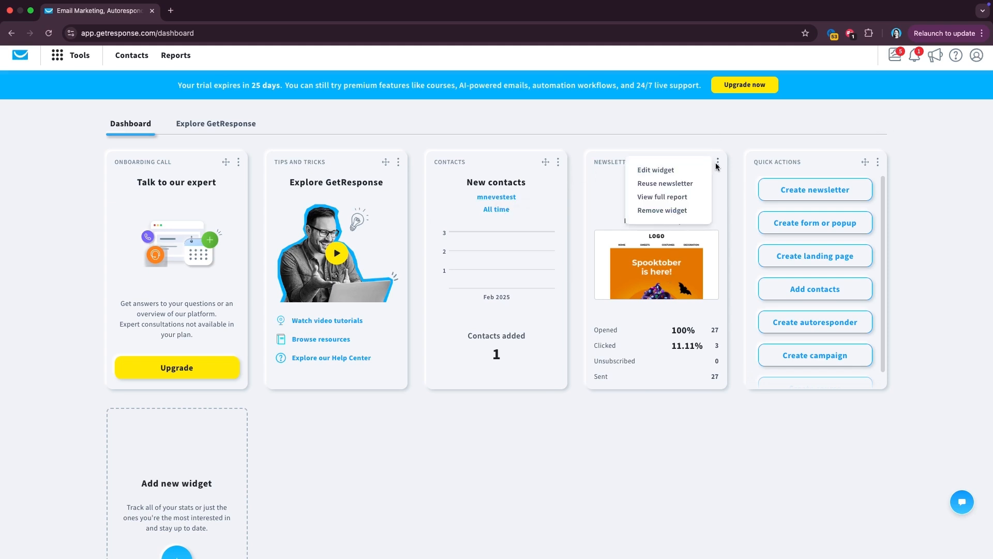
click(670, 209)
drag(702, 175, 712, 212)
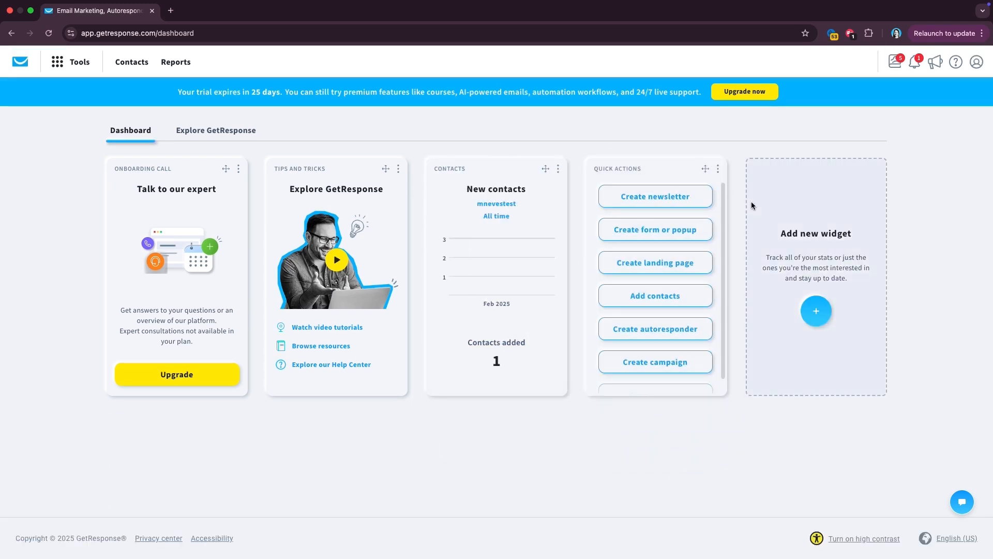
- Add the Website widget from the widget library to the dashboard
click(818, 307)
mouse_move(592, 325)
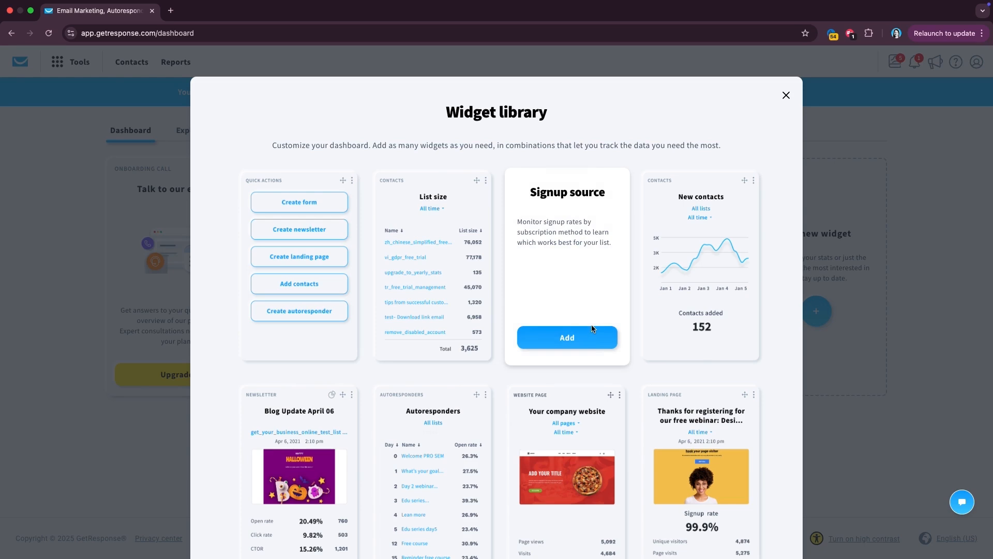
scroll(591, 324, down, 1)
scroll(592, 324, down, 3)
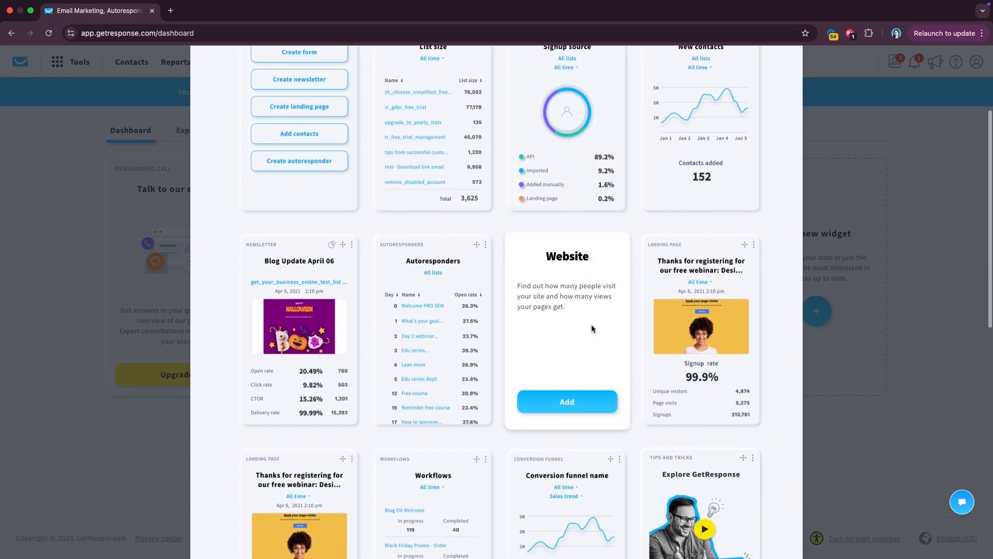
scroll(591, 324, up, 2)
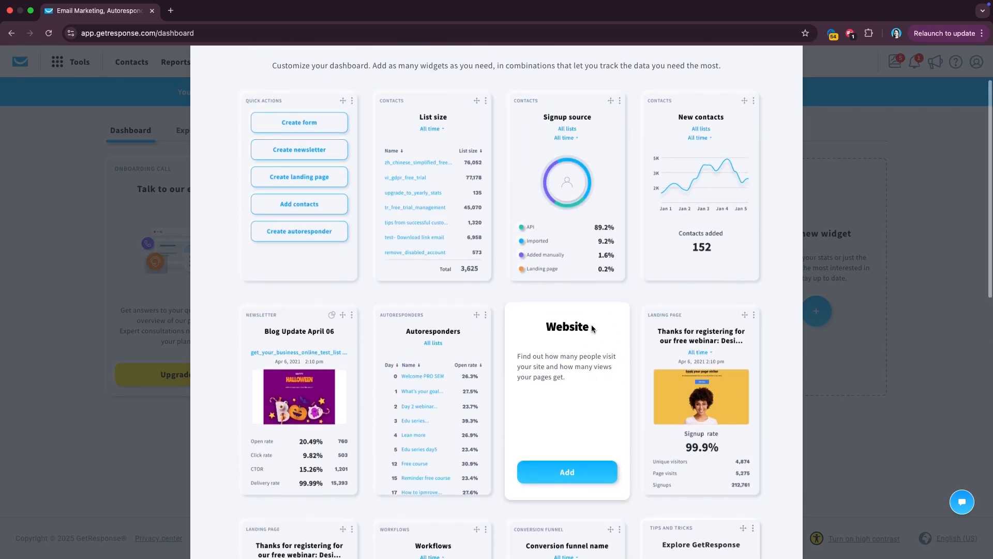
click(562, 441)
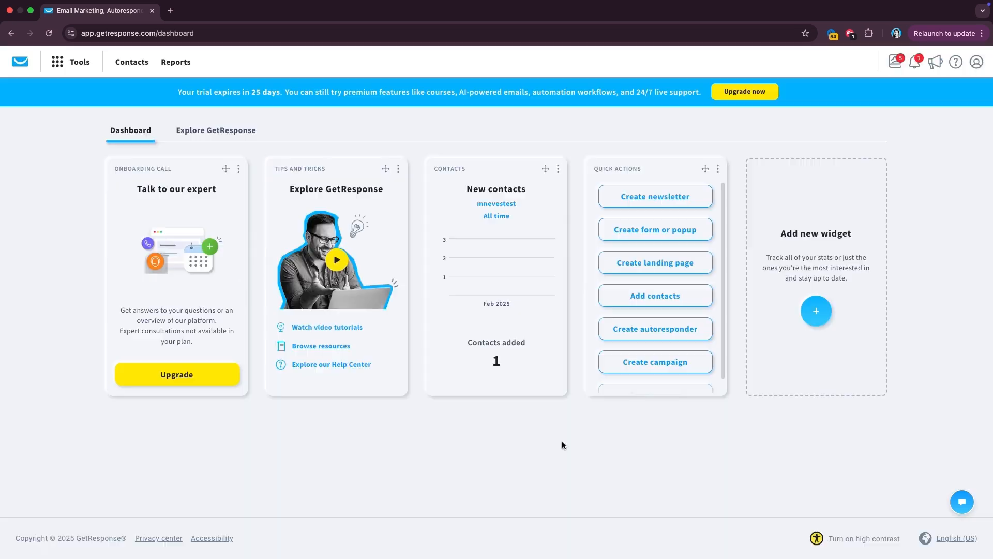
scroll(818, 336, down, 2)
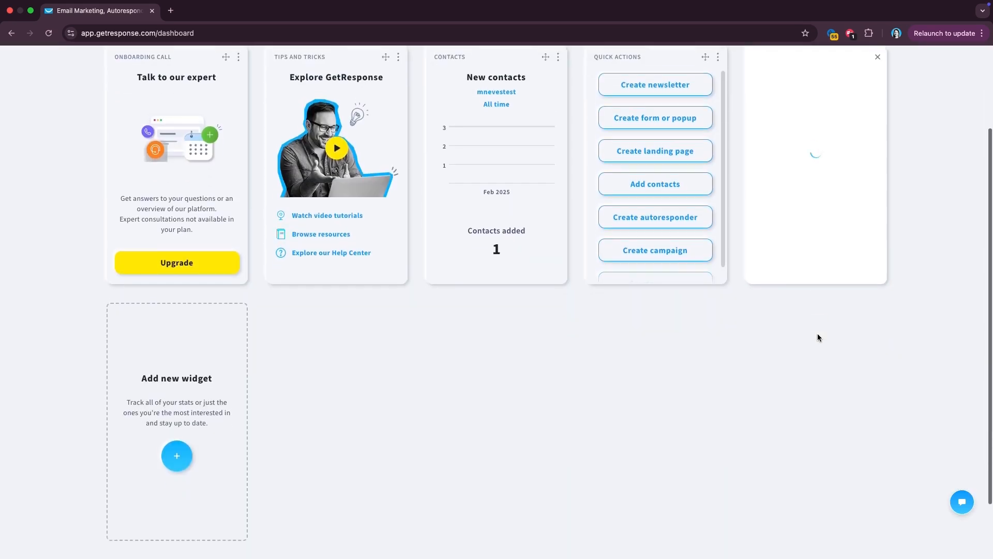
scroll(818, 335, up, 2)
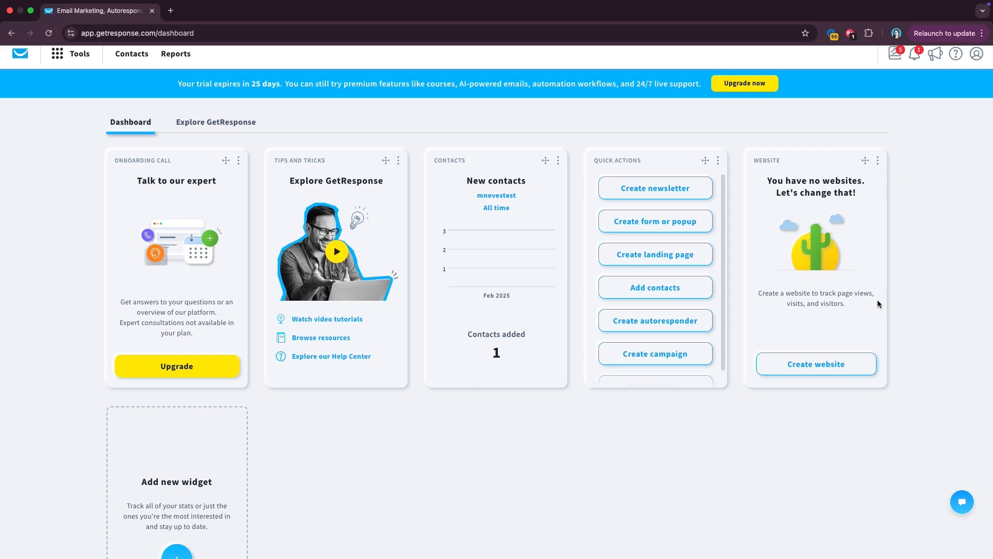
scroll(823, 273, up, 1)
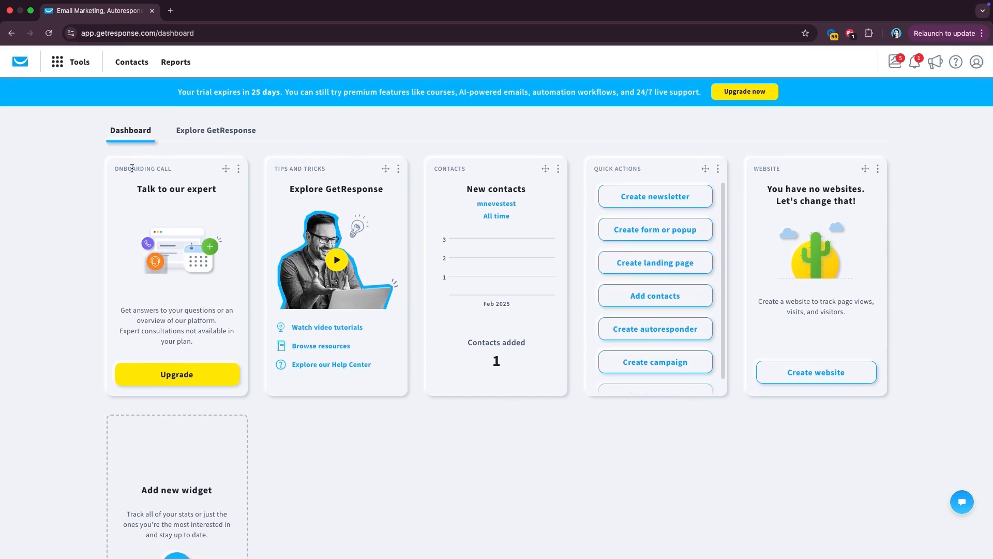
- Show the Tools menu with its Communicate, Build visibility, Automate, Connect and Share knowledge categories
click(78, 63)
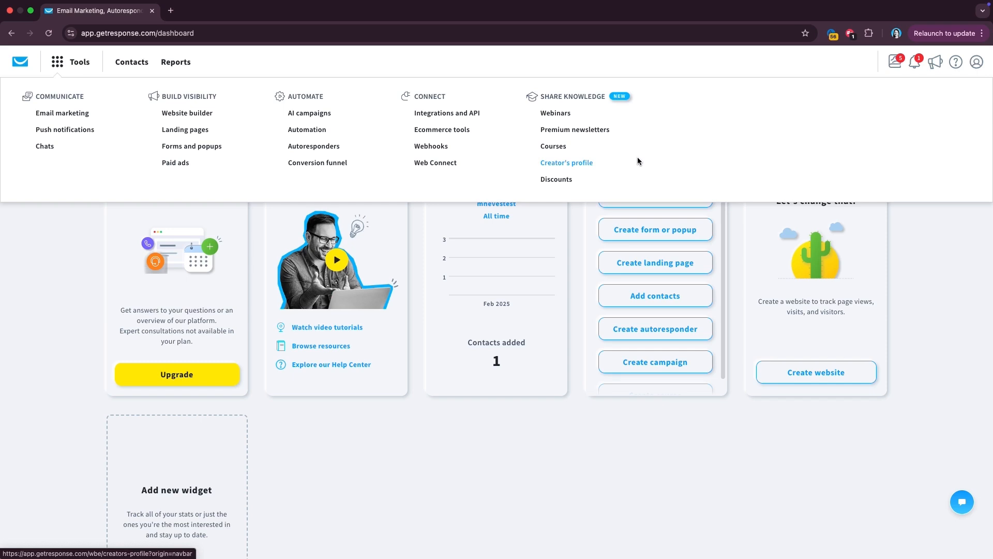
- View the Contacts lists and Email marketing reports, then return to the dashboard via the logo
click(122, 60)
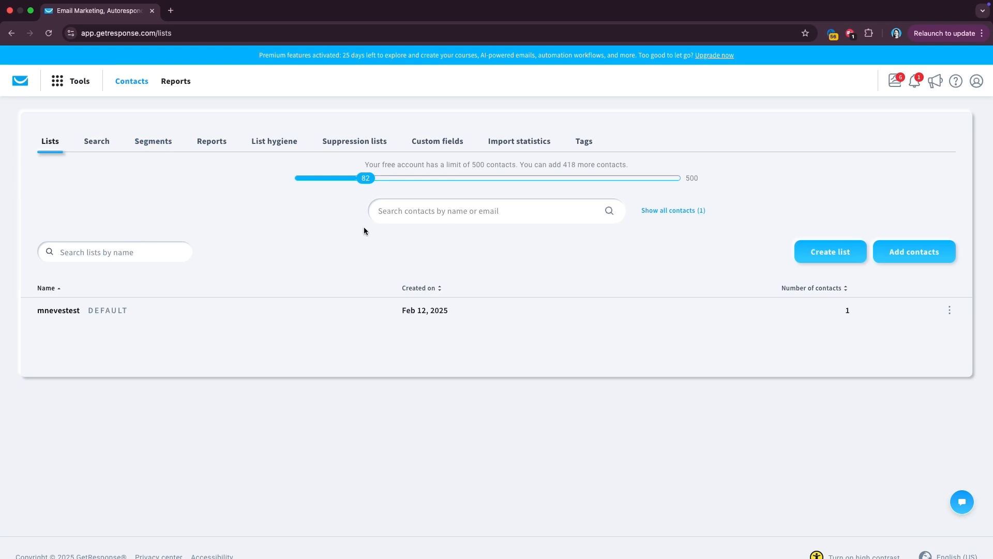
click(173, 80)
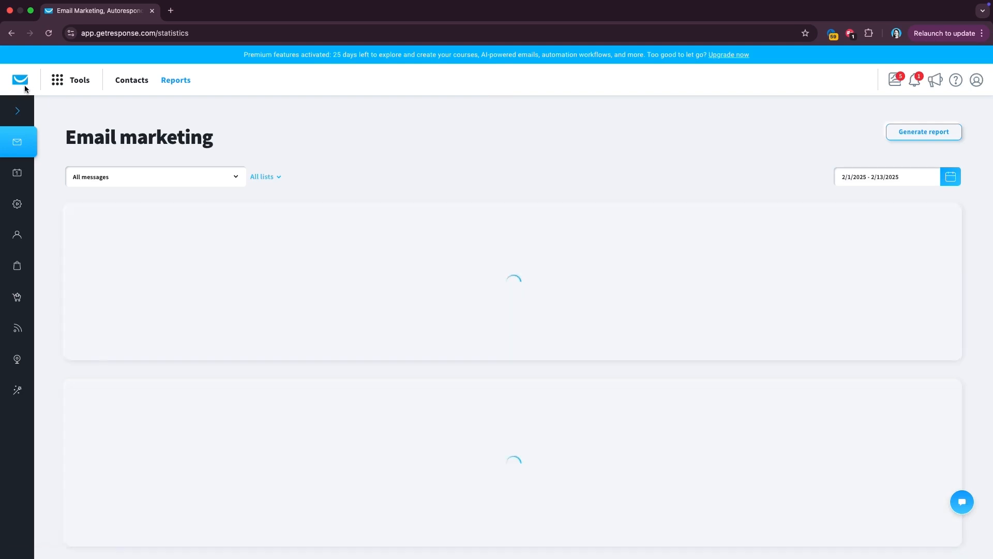
click(20, 81)
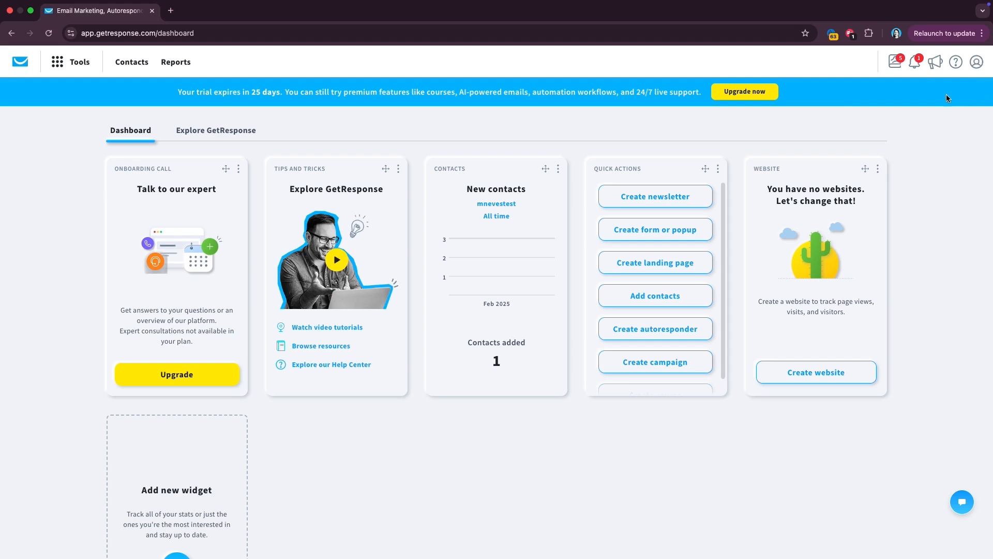
click(893, 64)
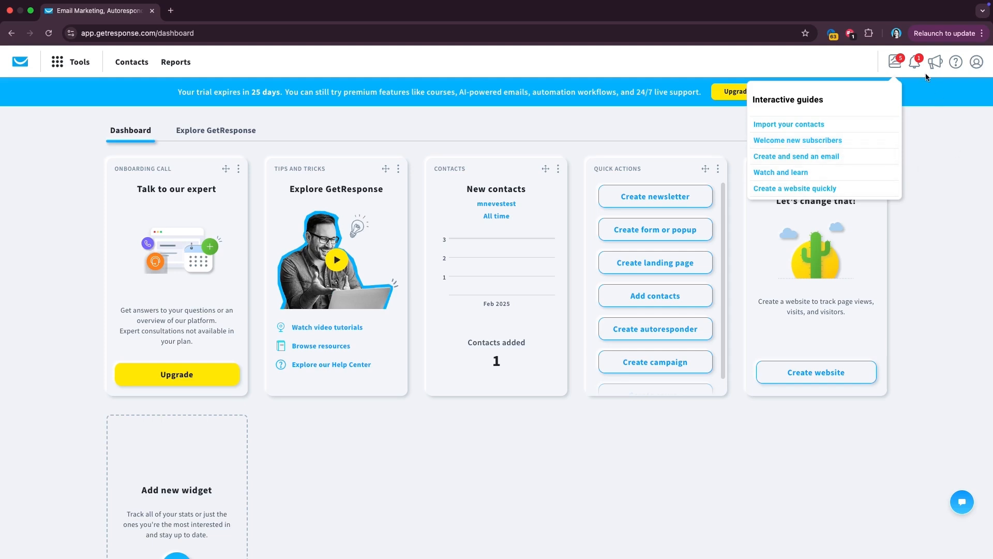
click(914, 64)
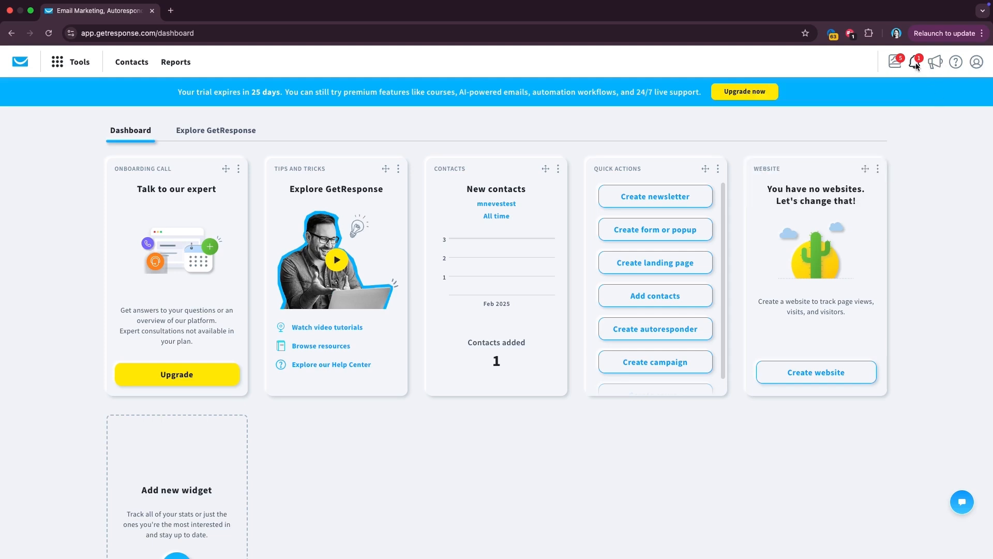
click(915, 64)
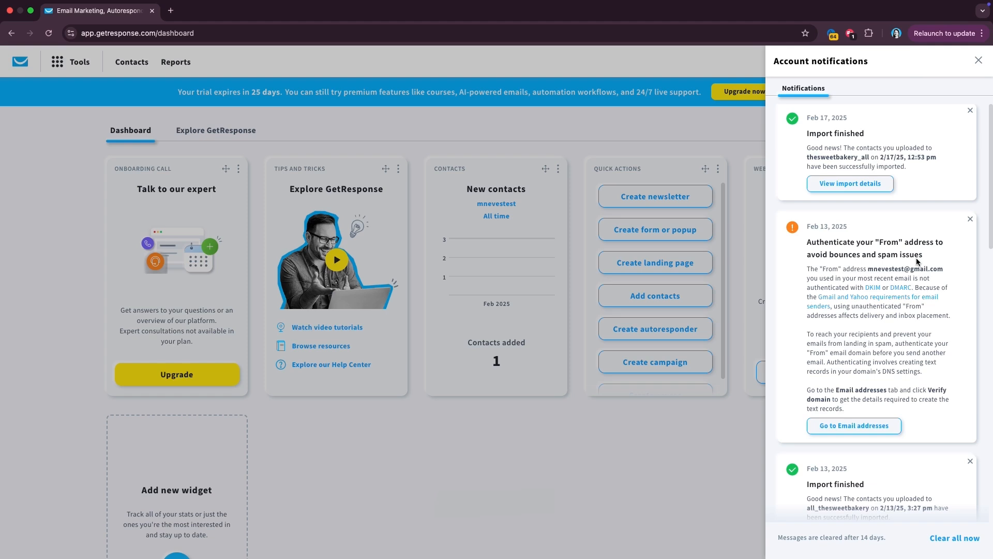
scroll(917, 261, down, 2)
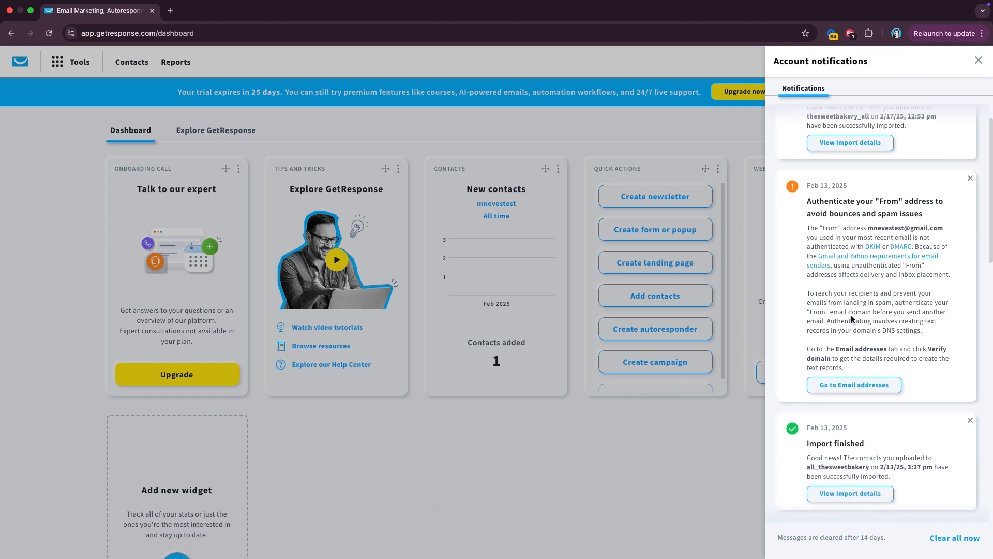
scroll(851, 319, down, 5)
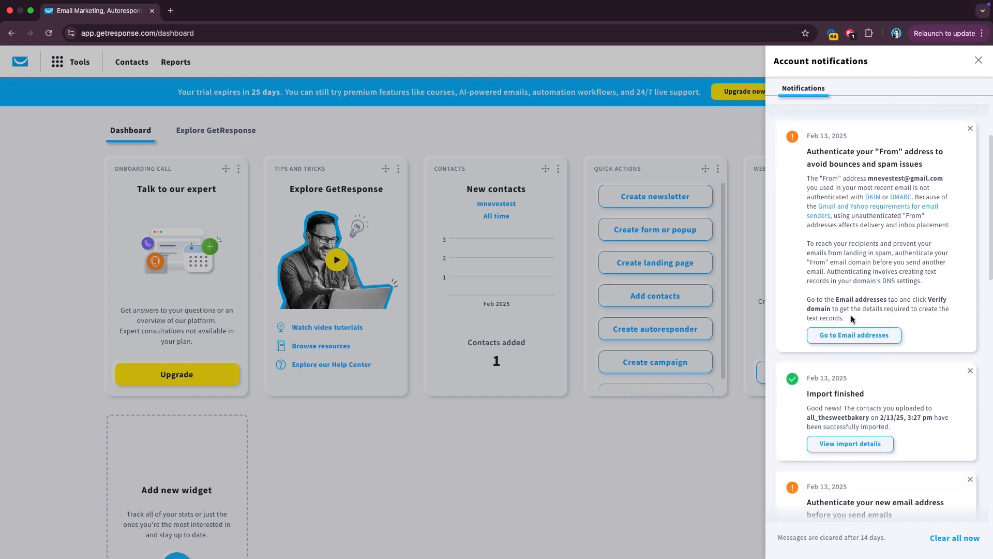
scroll(851, 318, down, 8)
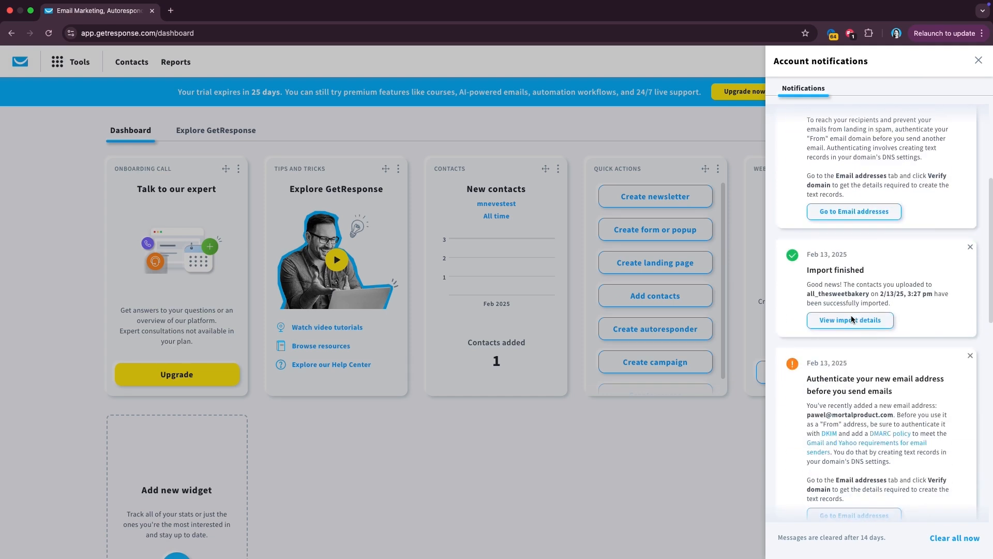
click(978, 60)
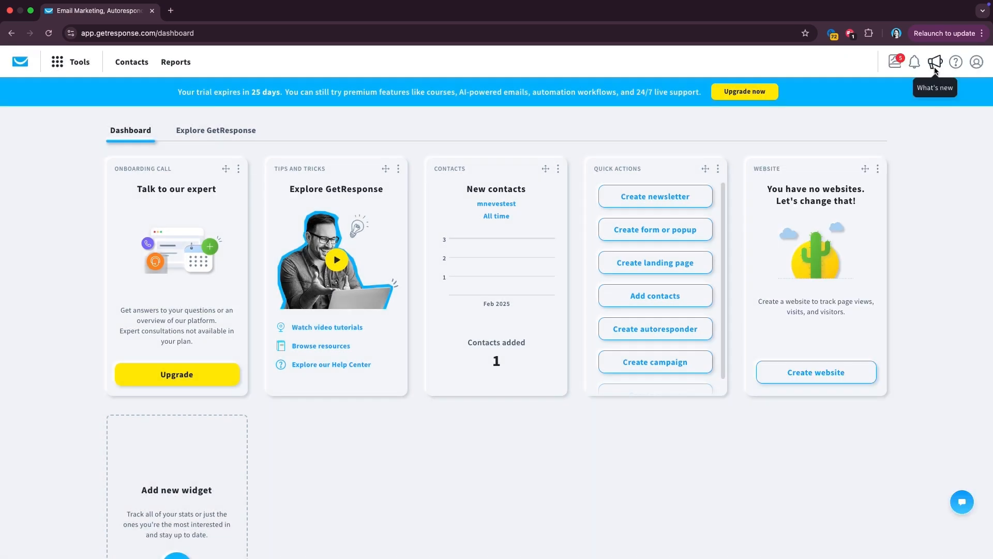
- Check and close the What's new panel, then try Live chat from the help options
click(935, 63)
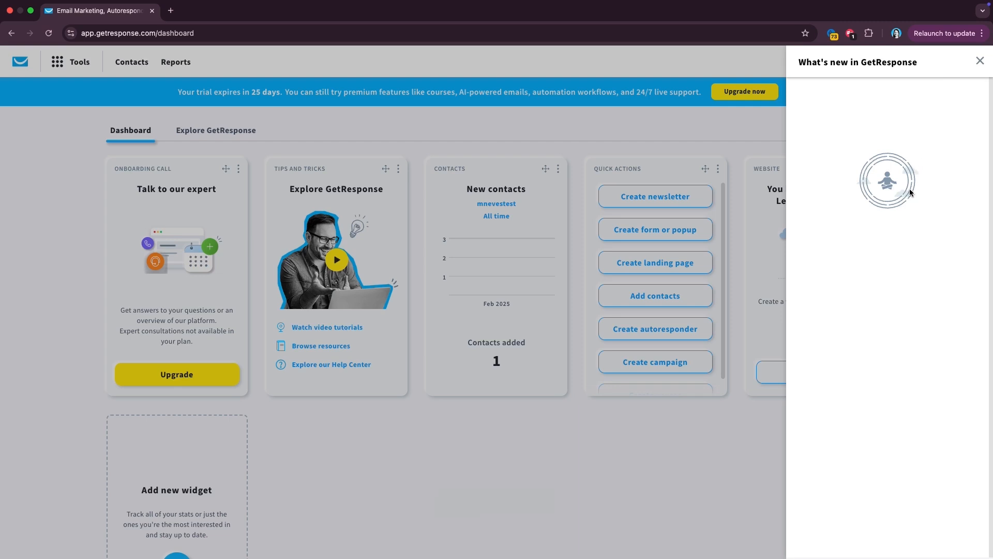
click(979, 62)
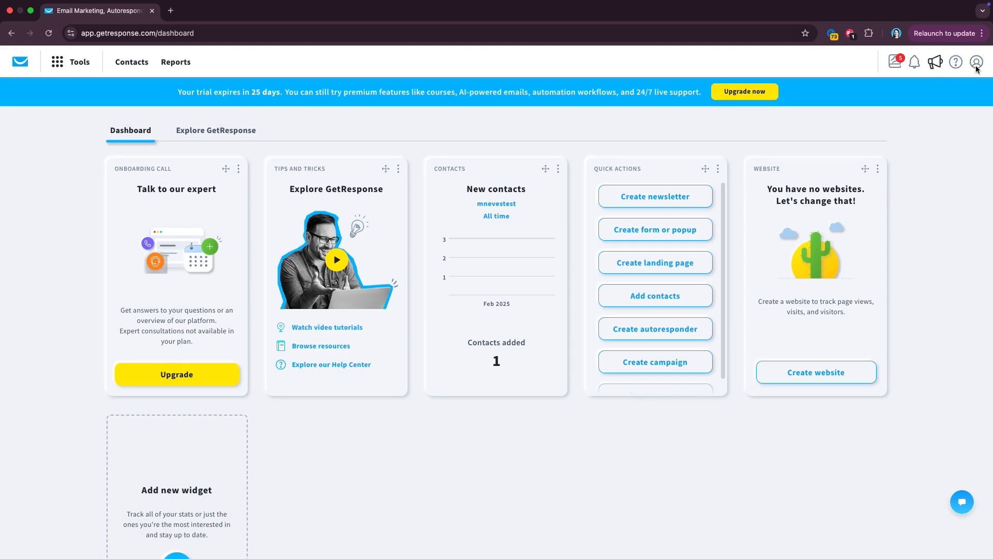
click(955, 63)
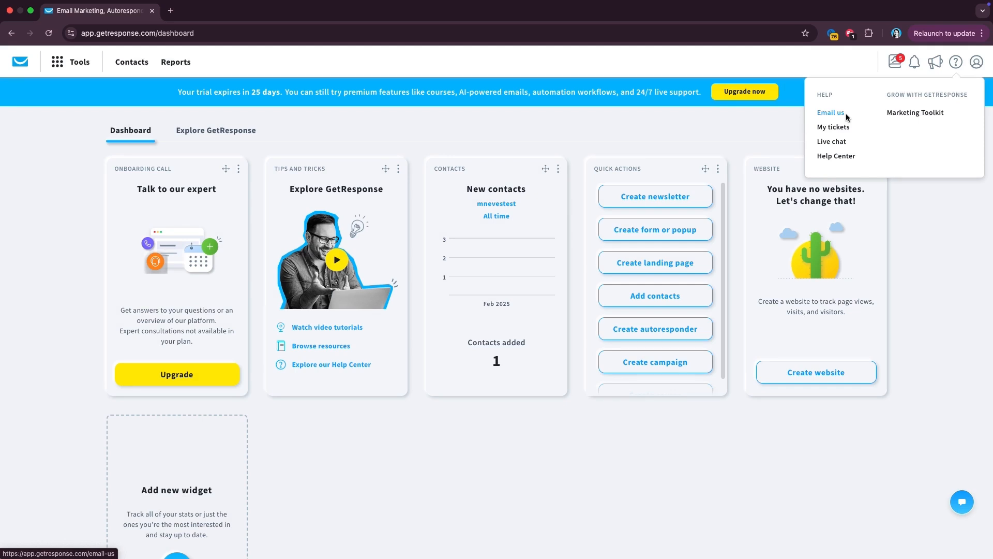
click(836, 144)
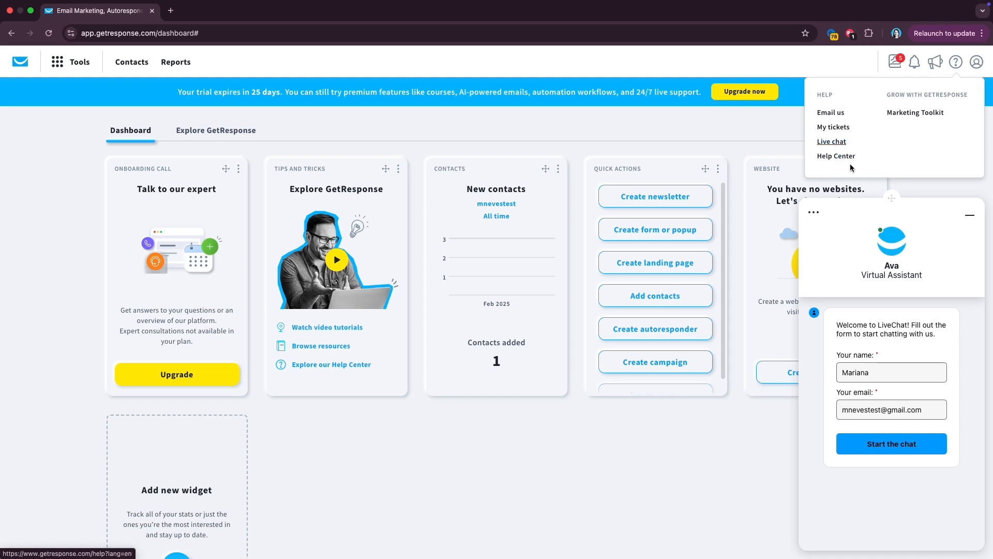
- Browse the Help Center in a new tab, then close it to return to the dashboard
click(849, 164)
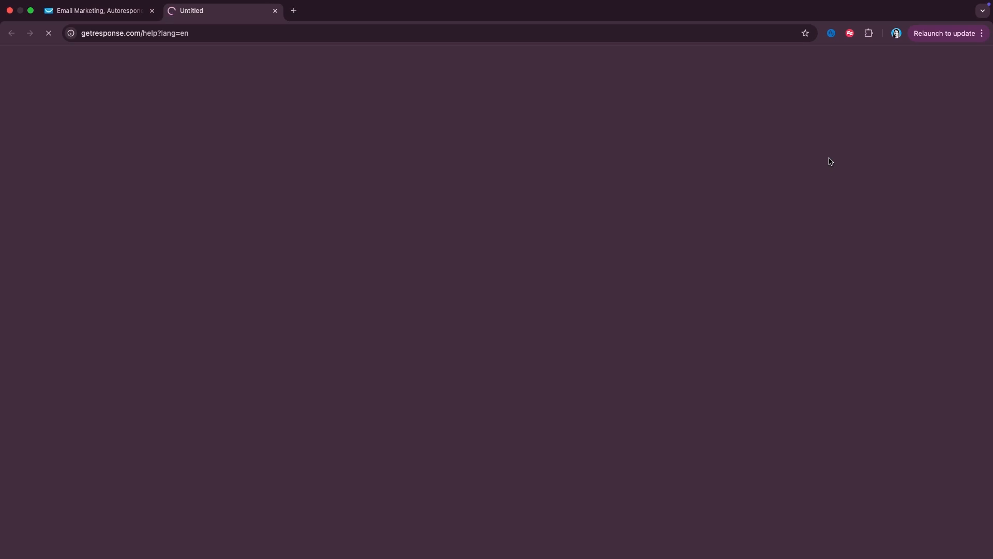
scroll(516, 345, down, 12)
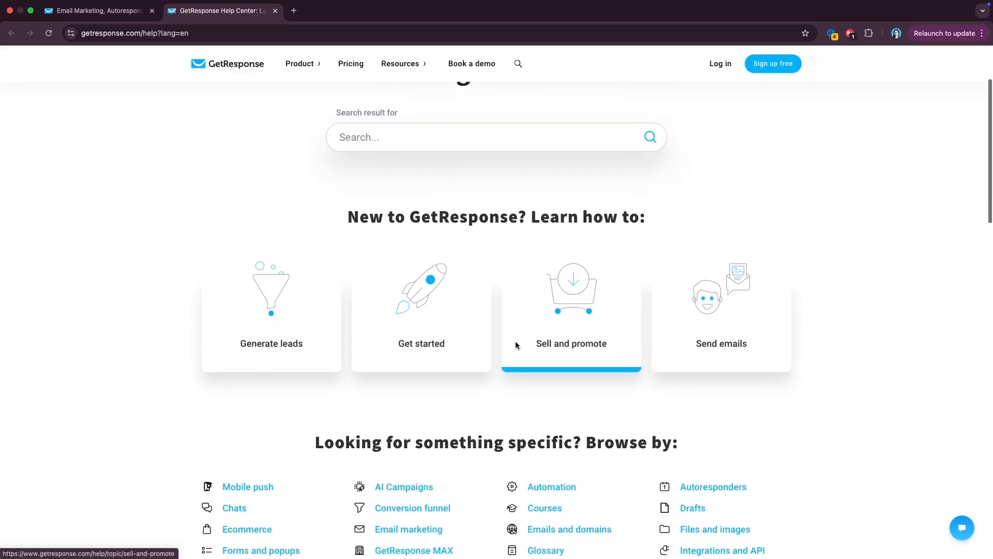
scroll(516, 344, down, 5)
scroll(515, 346, up, 15)
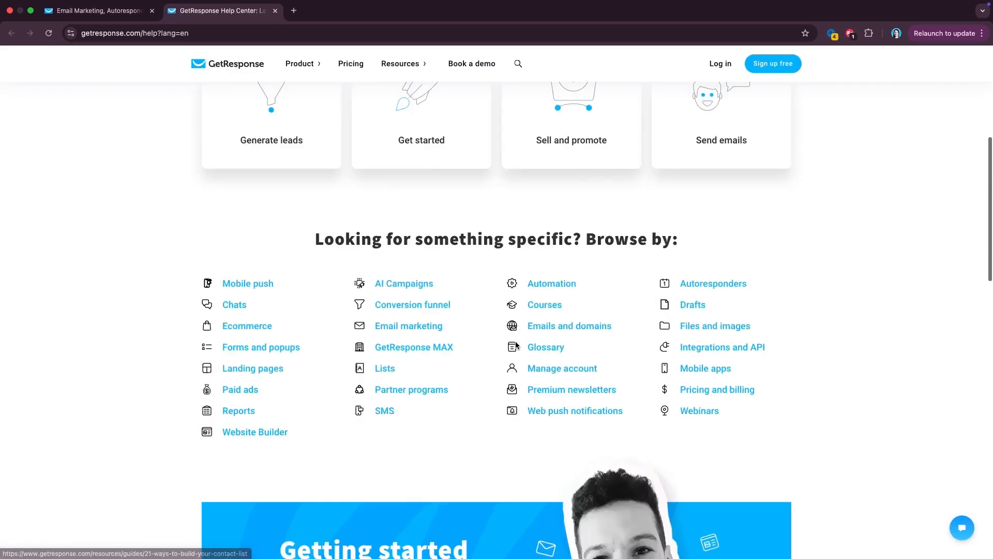
key(super+w)
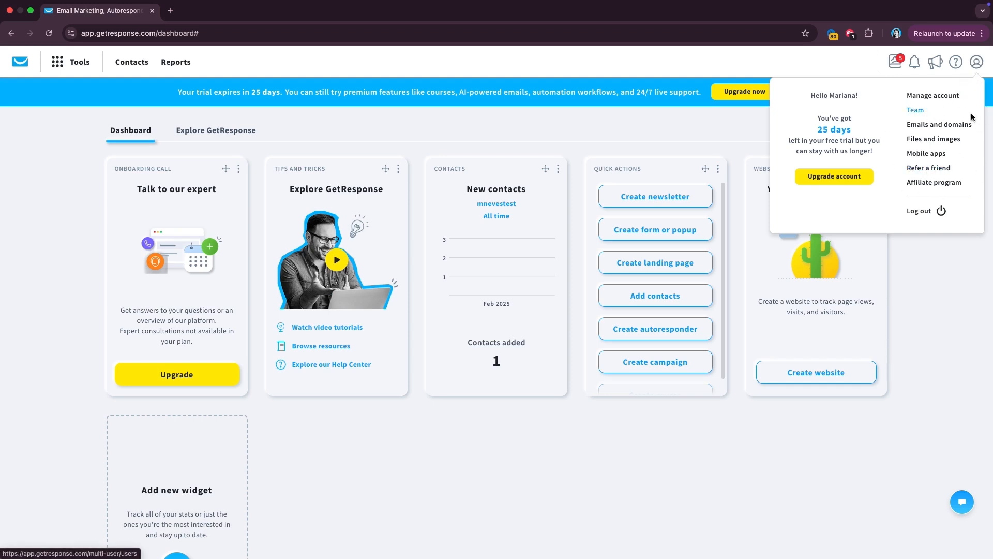
- Close the account menu, then reopen it and go to Emails and domains settings
click(902, 297)
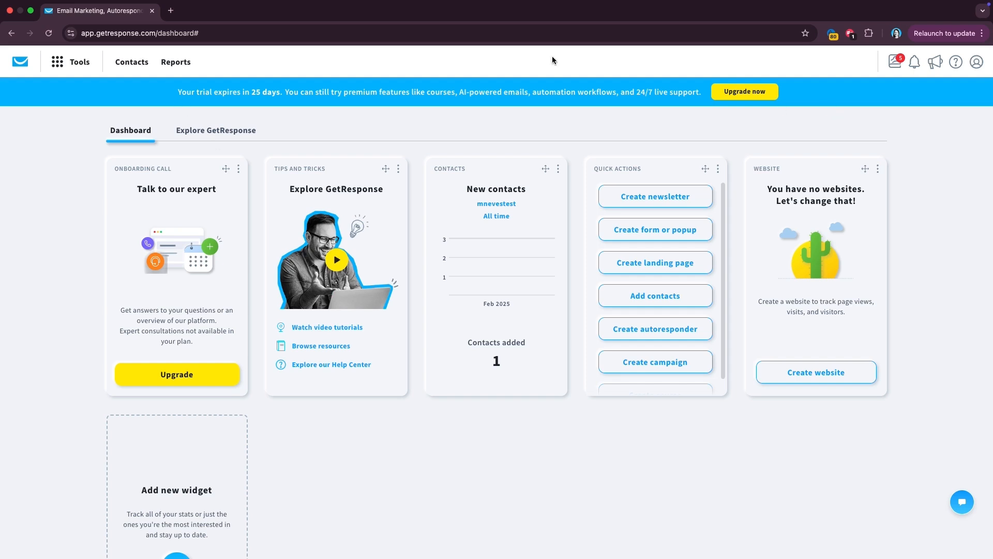
click(976, 63)
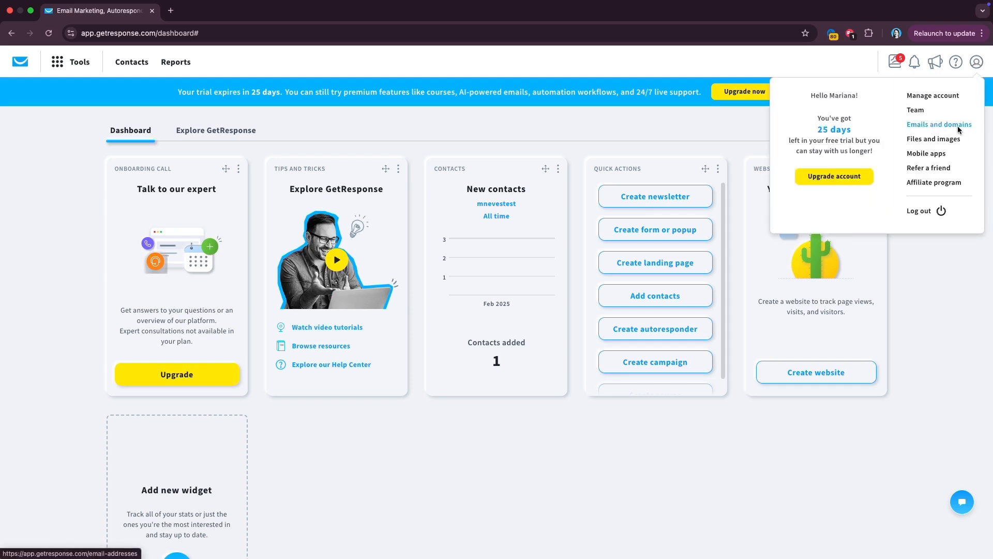
click(958, 126)
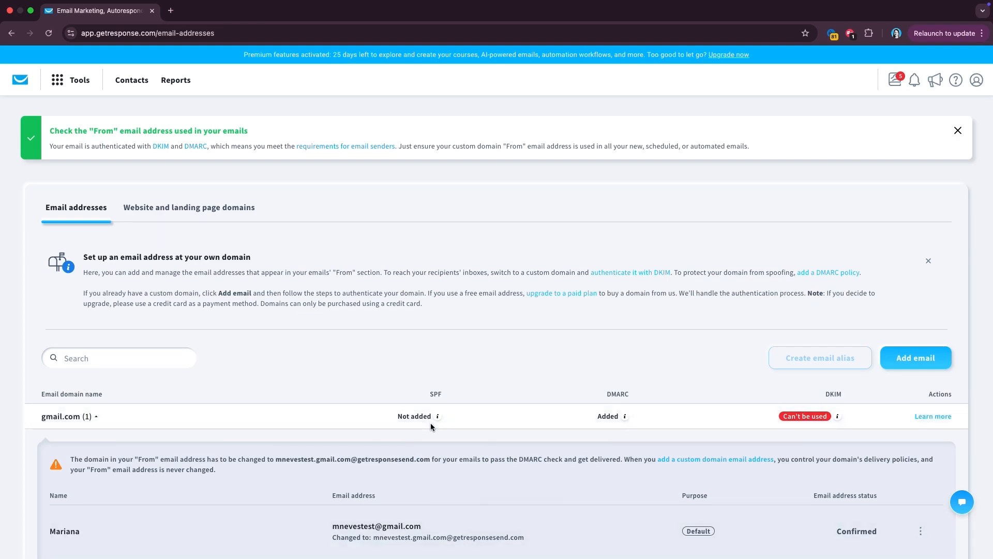
- Scroll the Email addresses page to review all four sender domains and their SPF, DMARC, DKIM statuses
scroll(430, 424, down, 1)
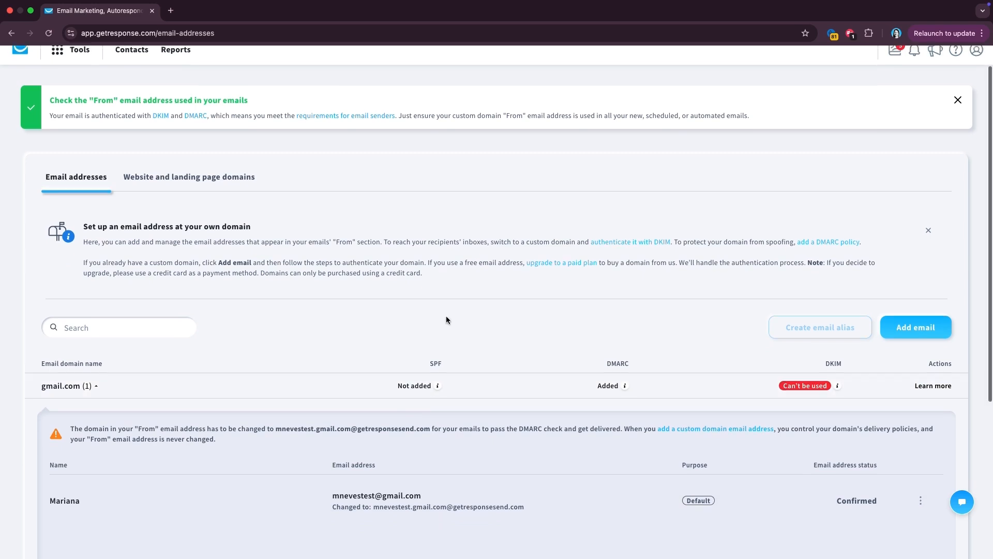
scroll(446, 316, down, 3)
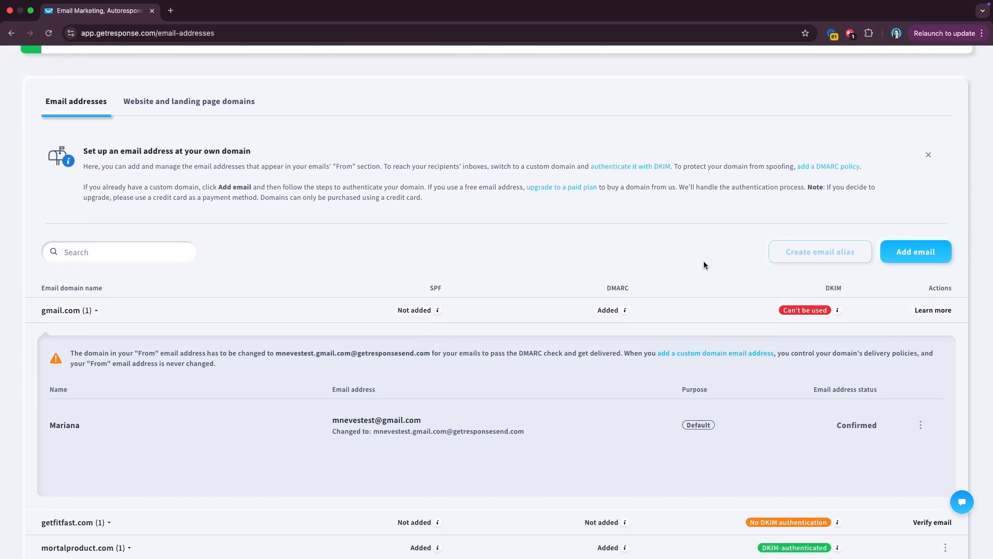
scroll(703, 265, down, 2)
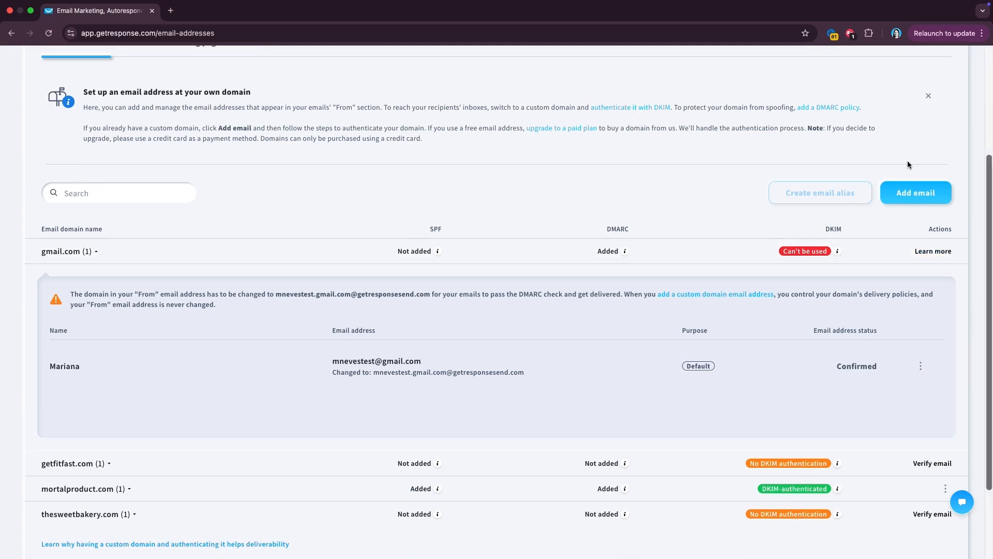
- Add a thesweetbakery.com sender address under the account holder's name and acknowledge the verification notice
click(902, 191)
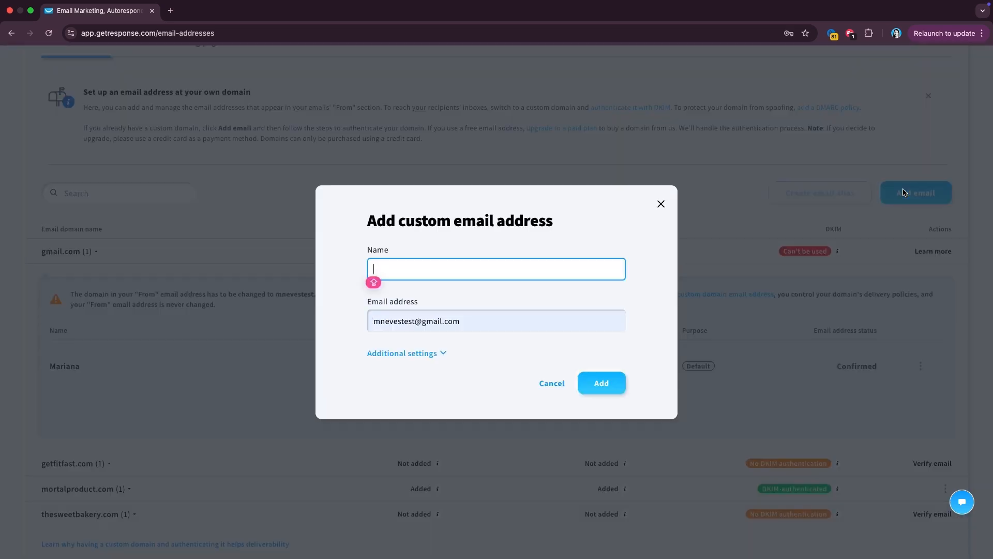
triple_click(500, 322)
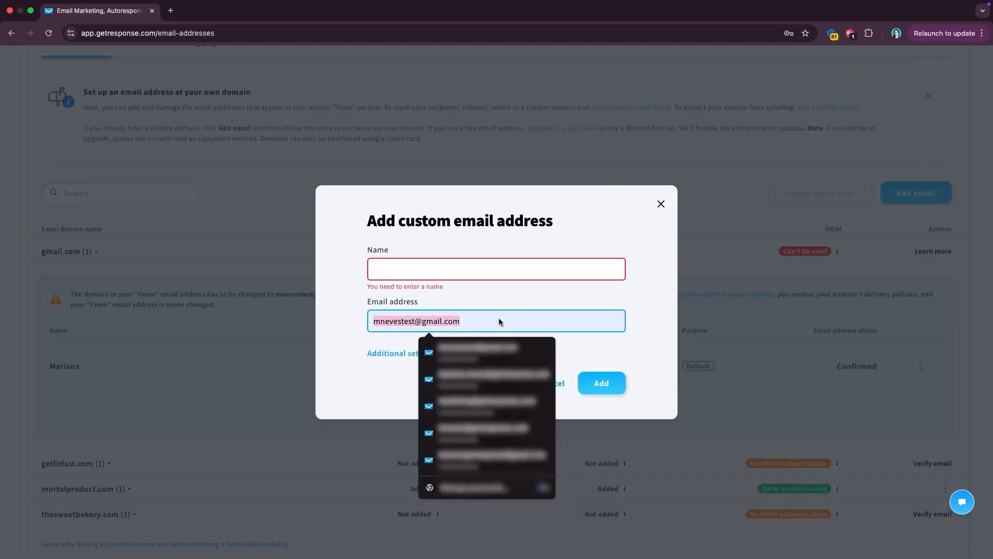
text(mari)
key(BackSpace)
key(BackSpace)
key(BackSpace)
key(BackSpace)
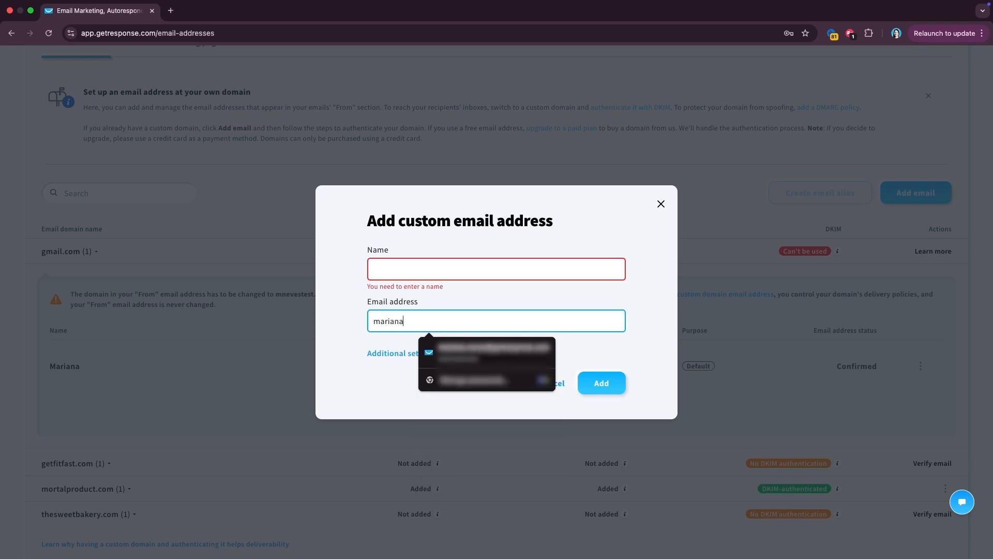
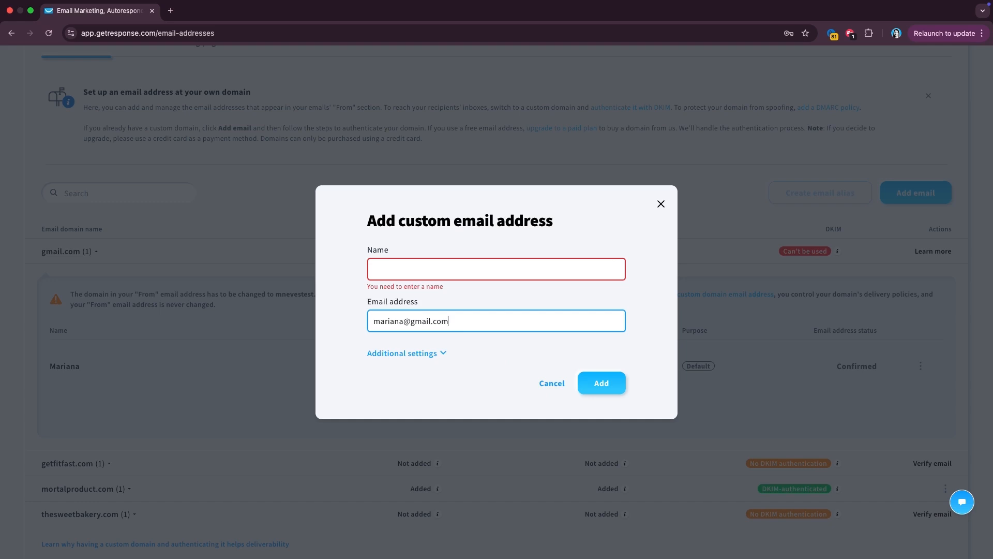
drag(449, 322, 412, 324)
text(thes)
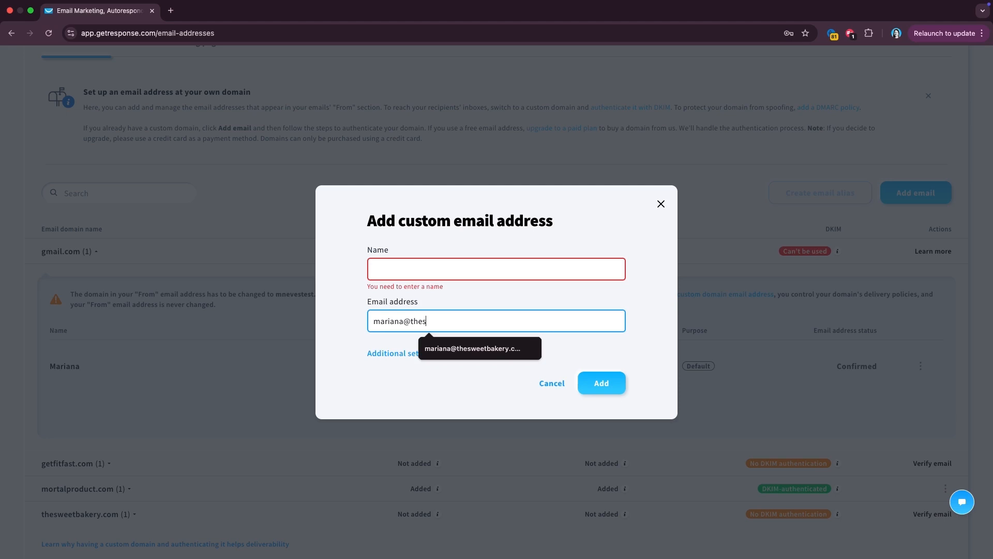
text(weetbakery.com)
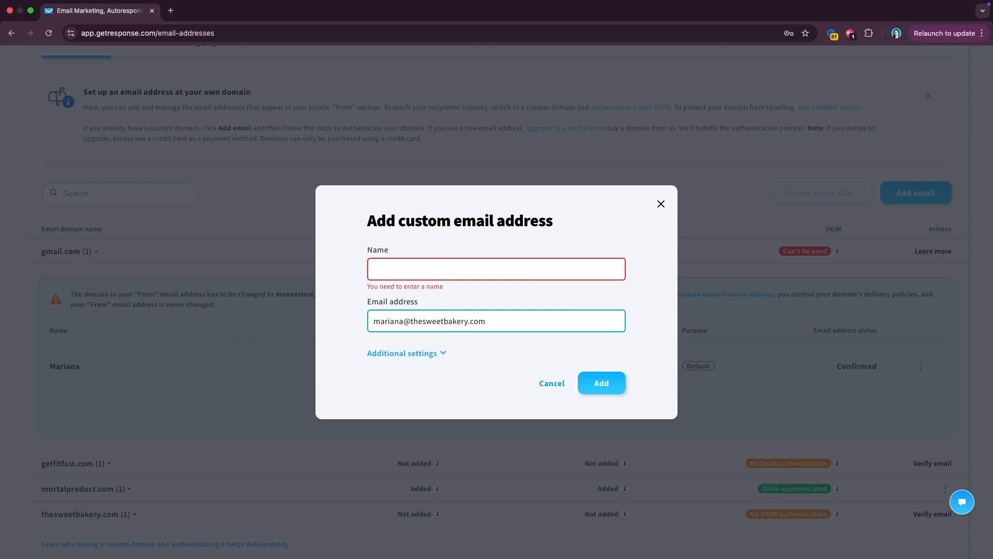
click(505, 270)
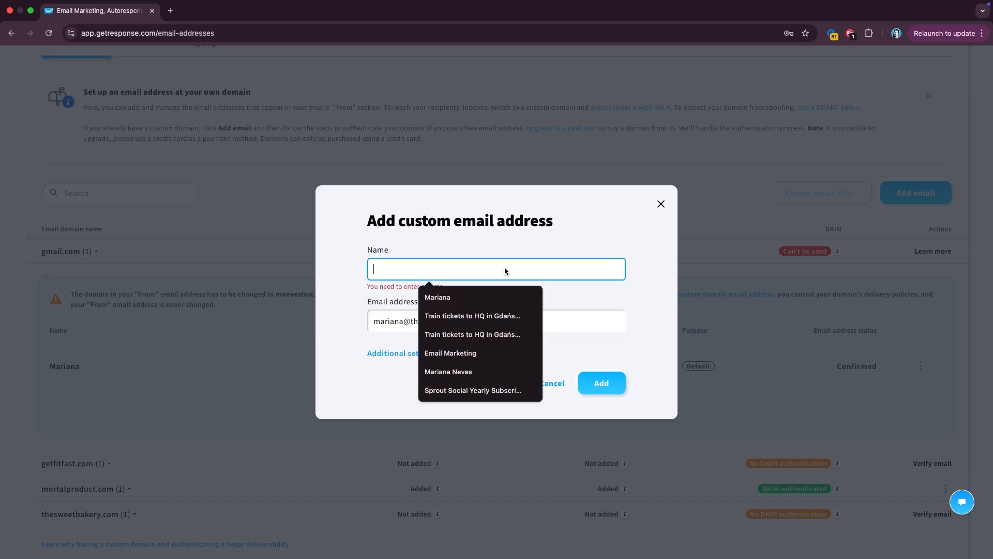
text(Mariana)
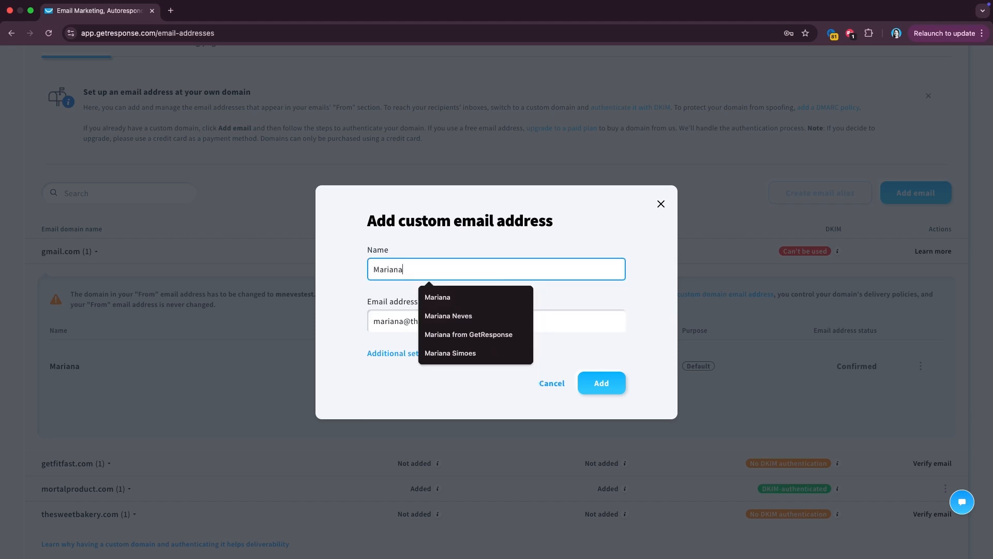
click(603, 380)
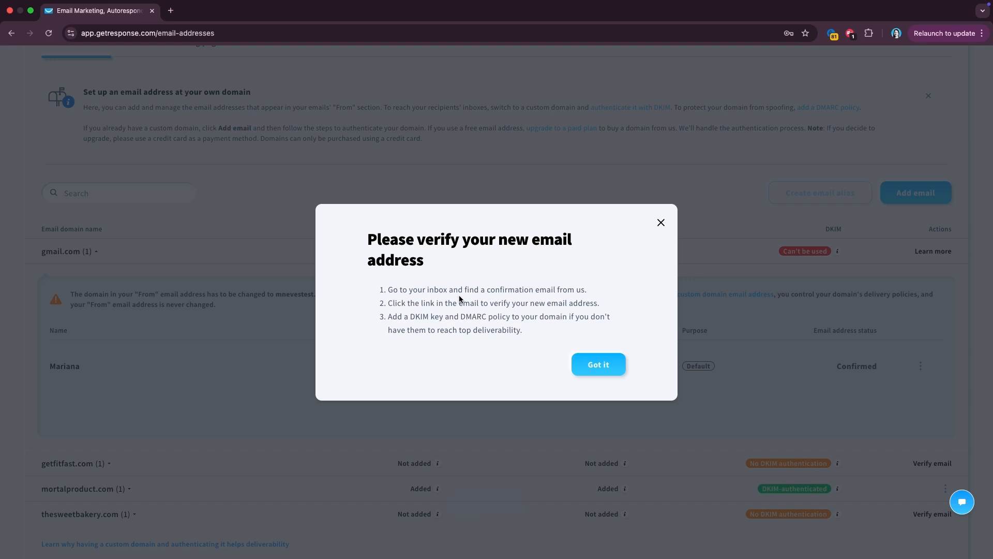
click(611, 373)
scroll(626, 449, down, 2)
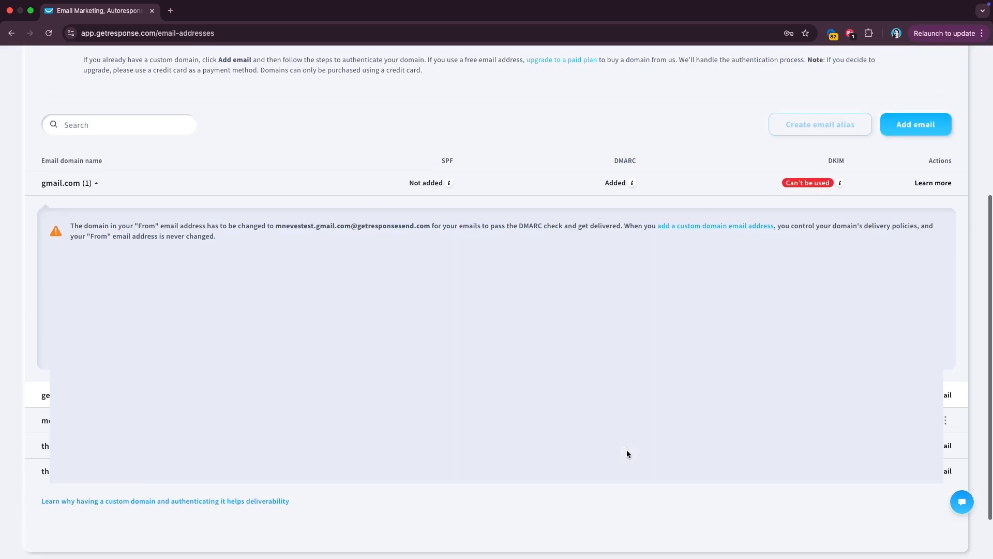
scroll(700, 465, down, 1)
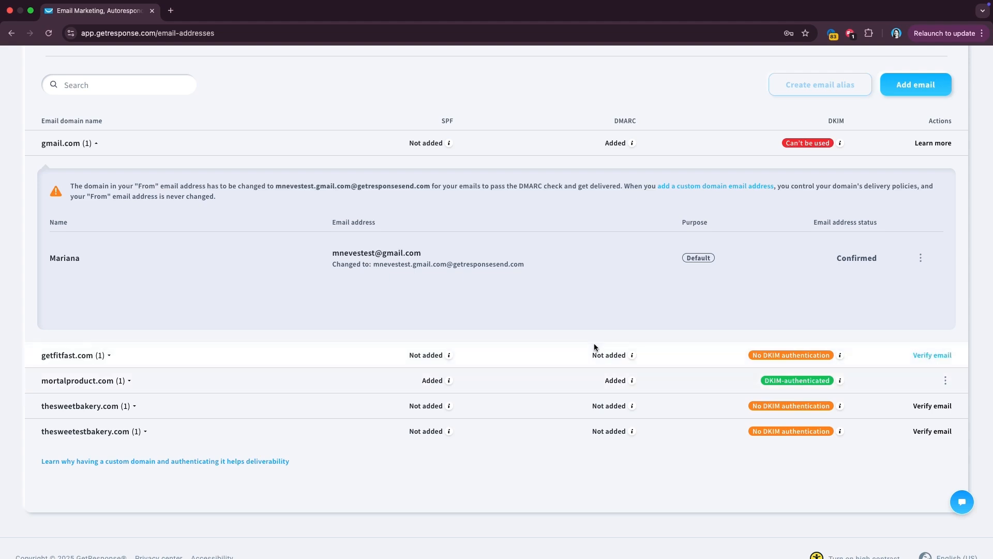
scroll(591, 241, up, 1)
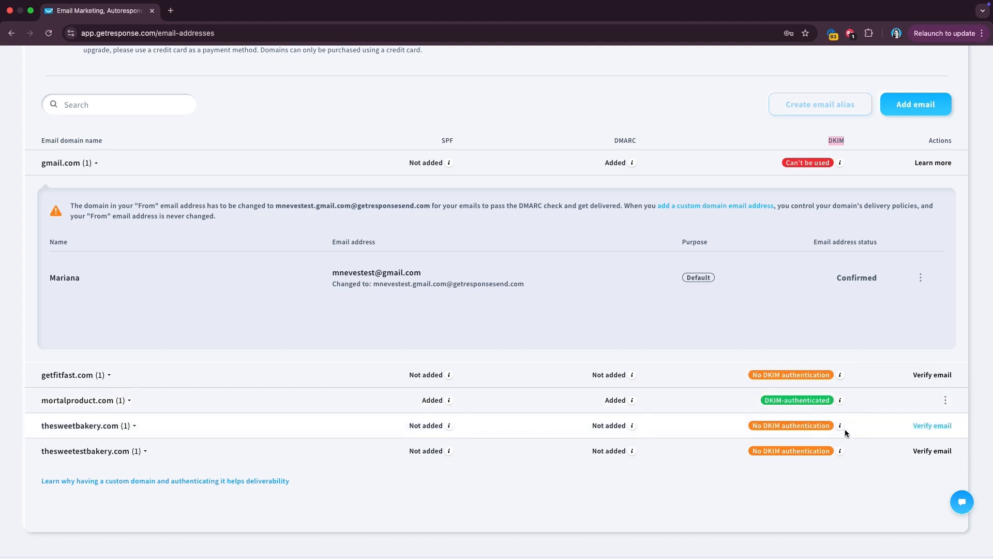
click(945, 400)
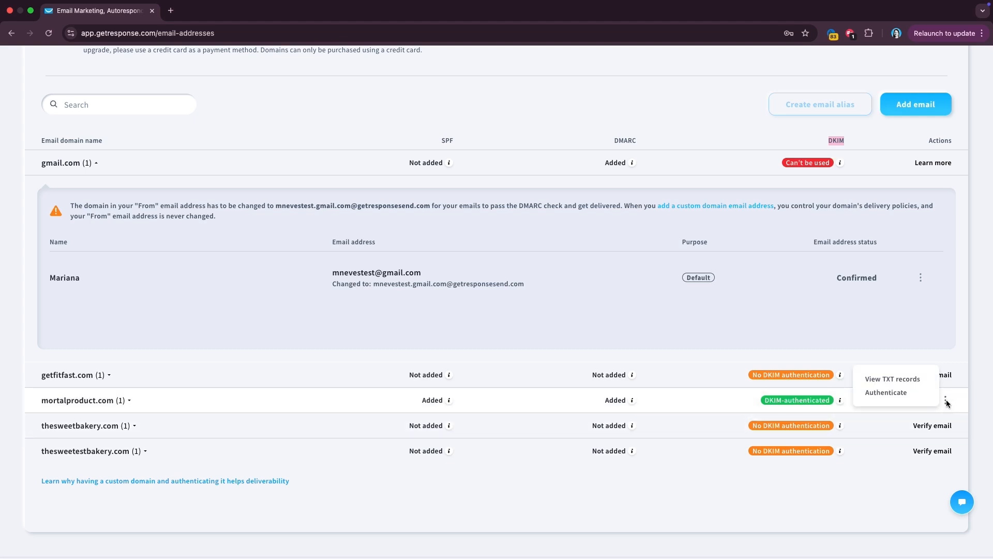
click(912, 393)
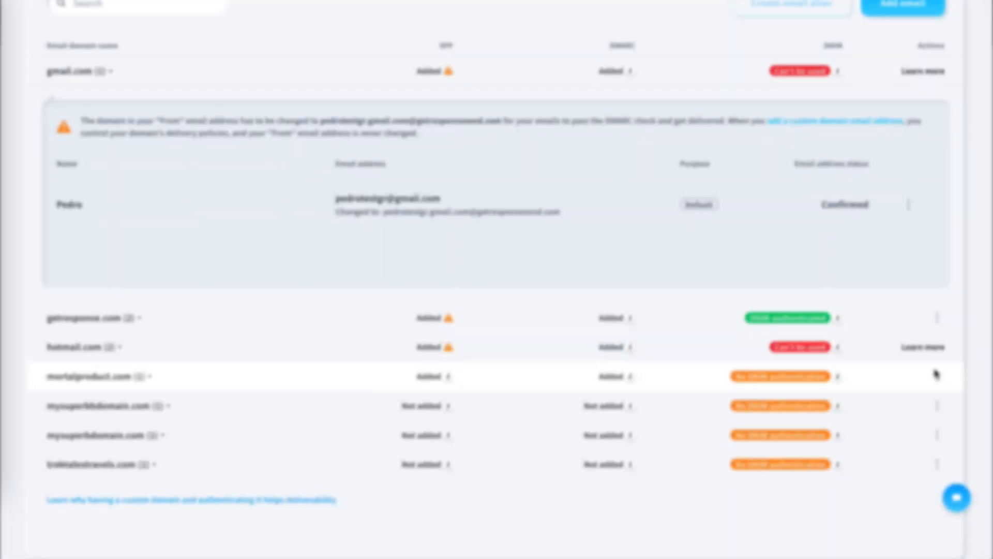
click(935, 375)
click(886, 374)
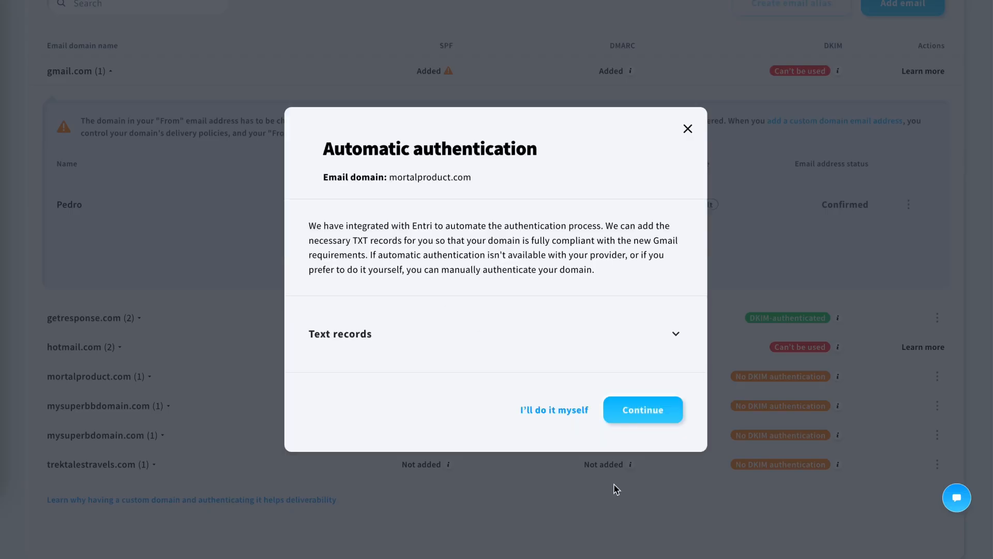
click(635, 414)
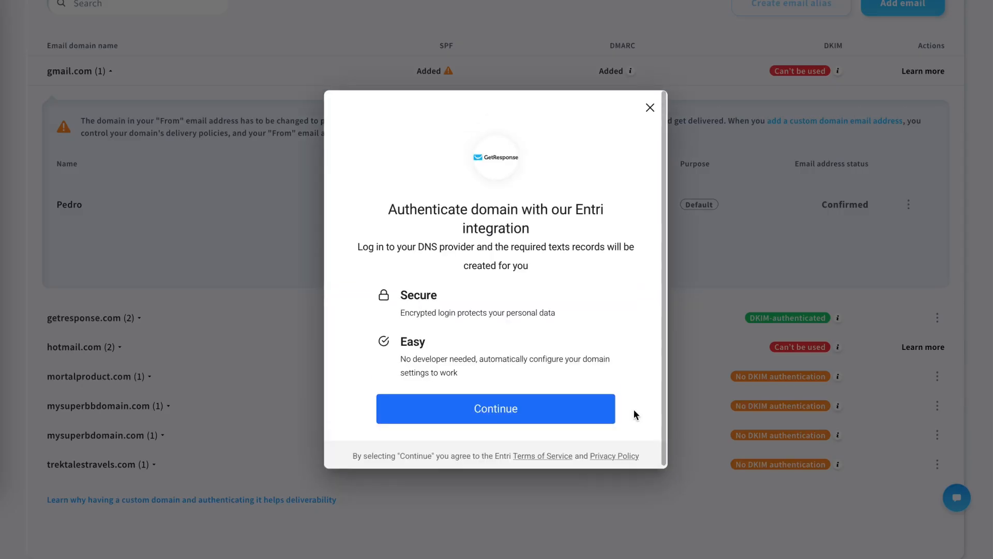
click(528, 413)
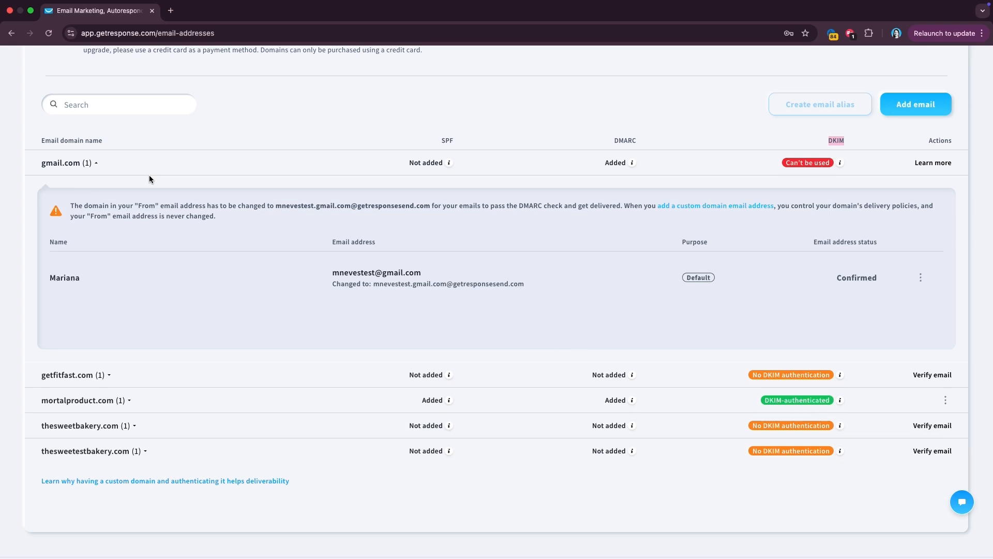
scroll(149, 179, up, 5)
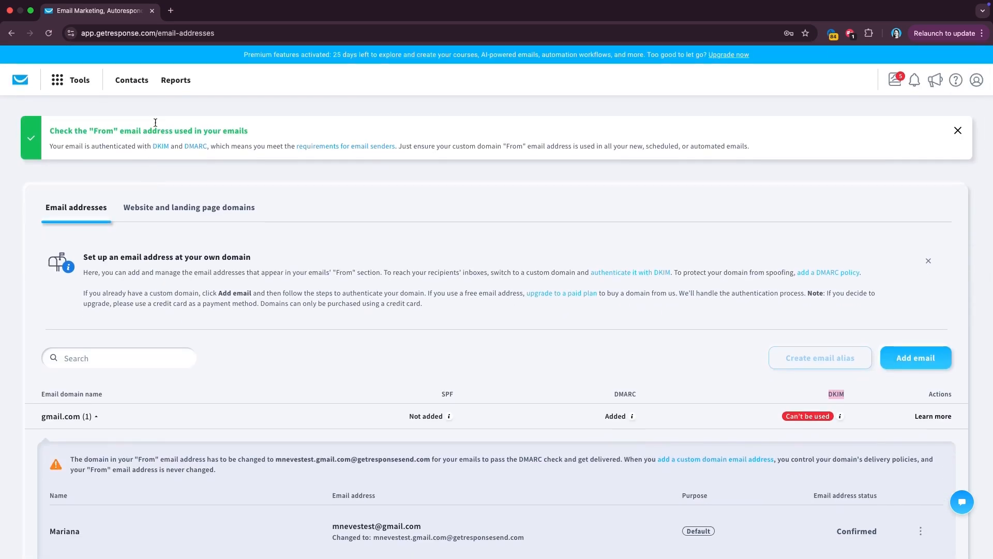
- Create the contact list thesweetestbakery_all and open its List settings page
click(130, 83)
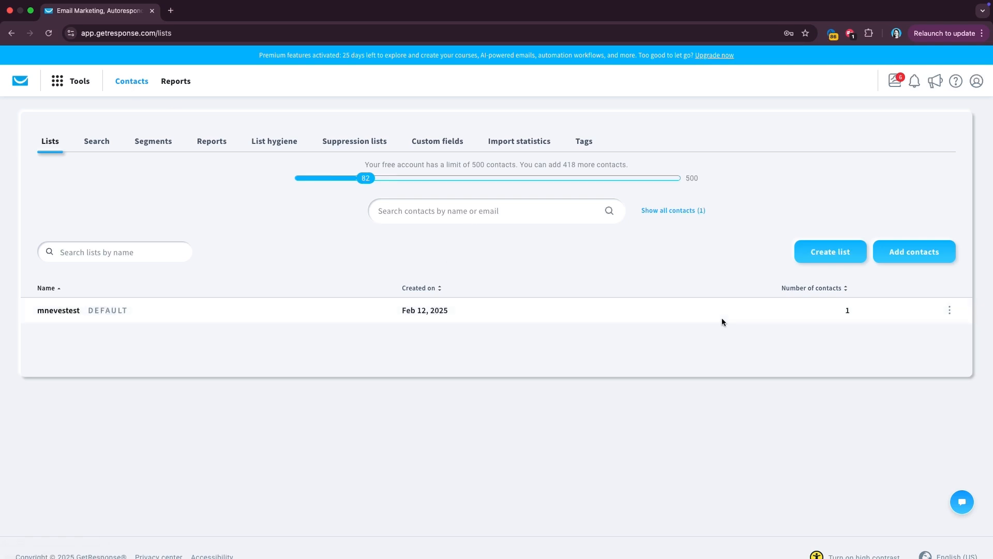
click(841, 256)
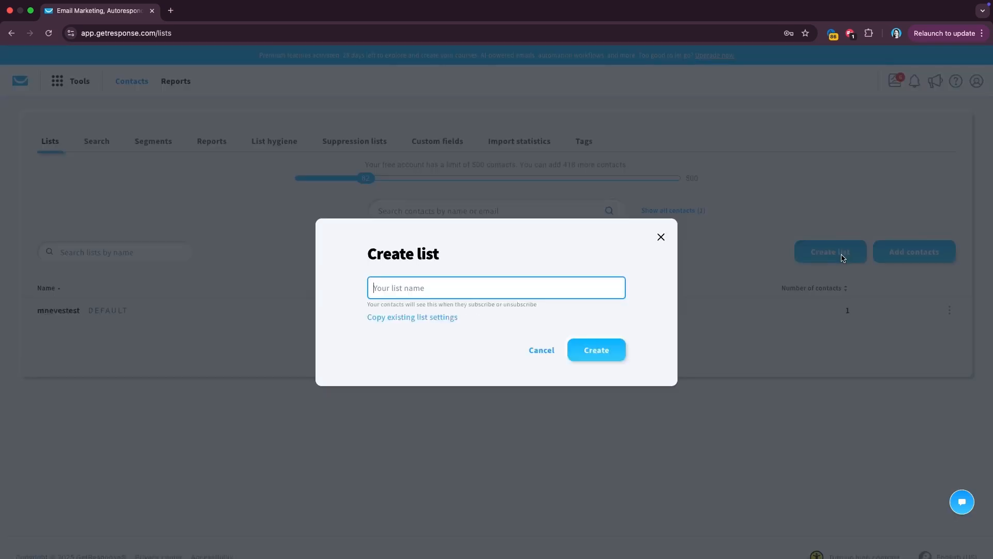
text(thesweetest)
text(bakery)
text(_users)
key(BackSpace)
key(BackSpace)
key(BackSpace)
key(BackSpace)
key(BackSpace)
text(all)
click(599, 347)
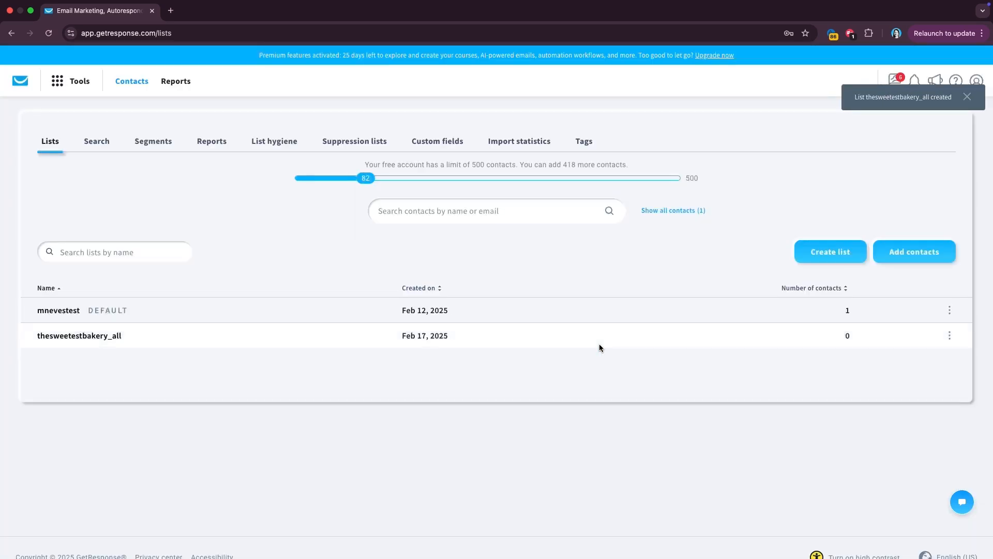
click(949, 337)
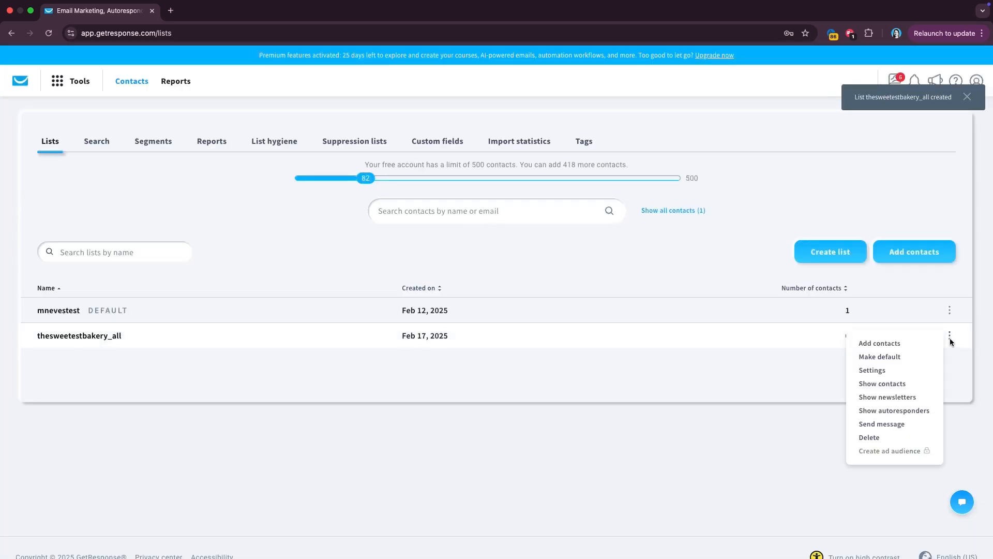
click(889, 371)
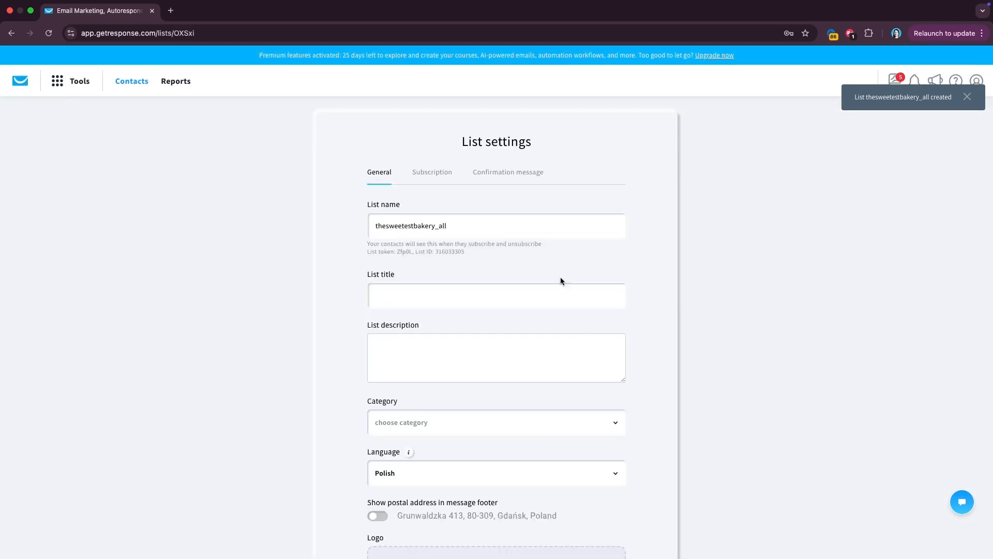
- Enter 'Everyone - The Sweetest Bakery' as the list title
scroll(505, 269, down, 1)
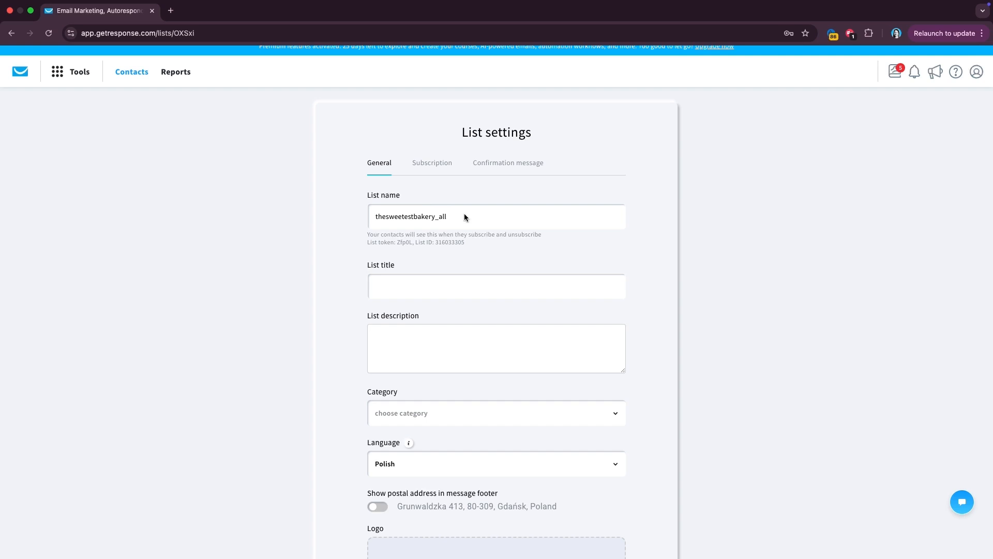
click(395, 288)
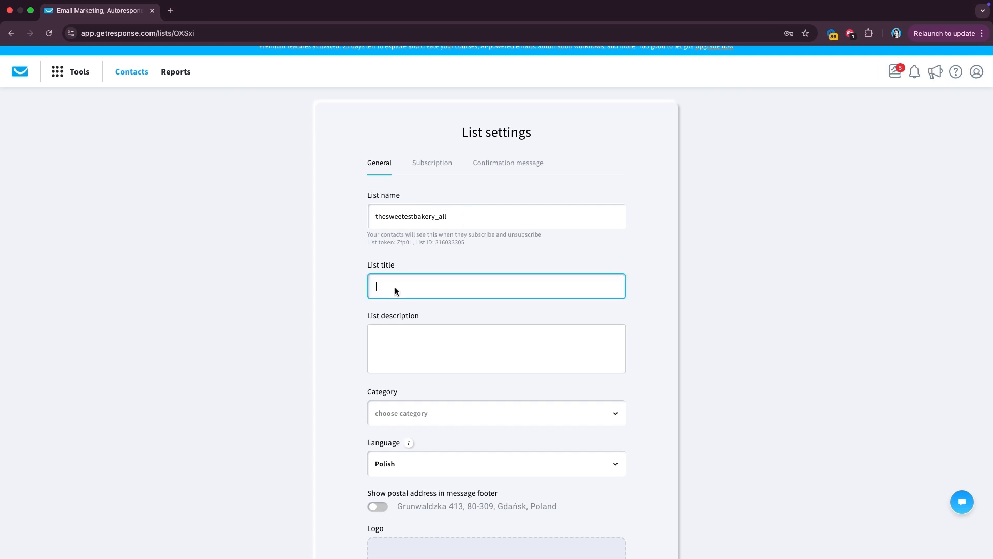
scroll(395, 288, down, 2)
text(Evey)
key(BackSpace)
text(r)
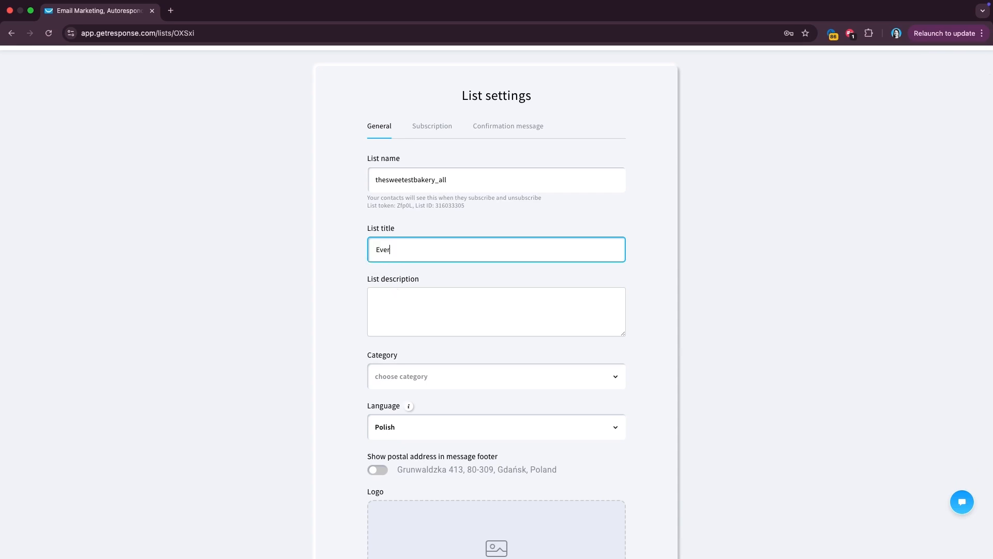
text(yone - The Sweetest Bakery)
- Set the list category to Restaurants and food and the language to English
scroll(458, 307, down, 3)
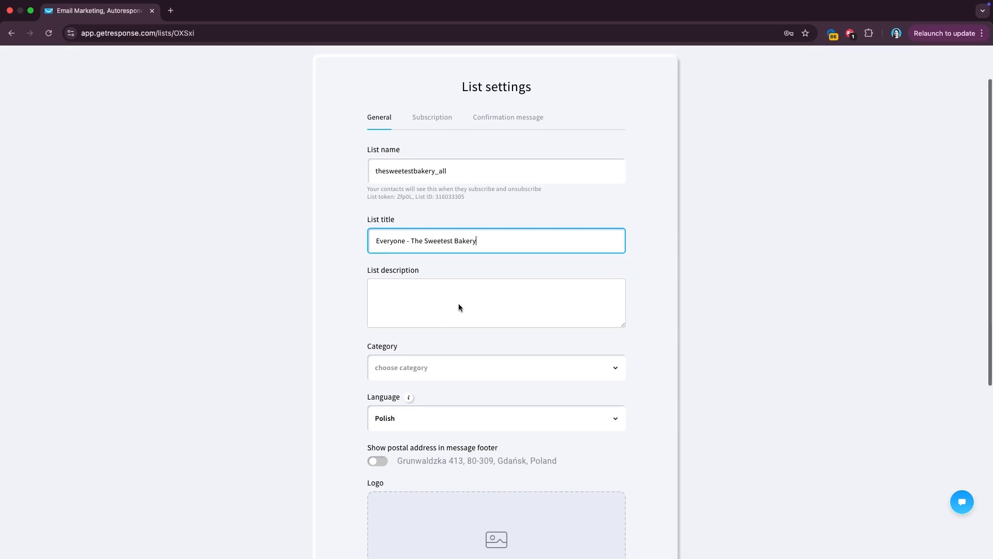
click(458, 292)
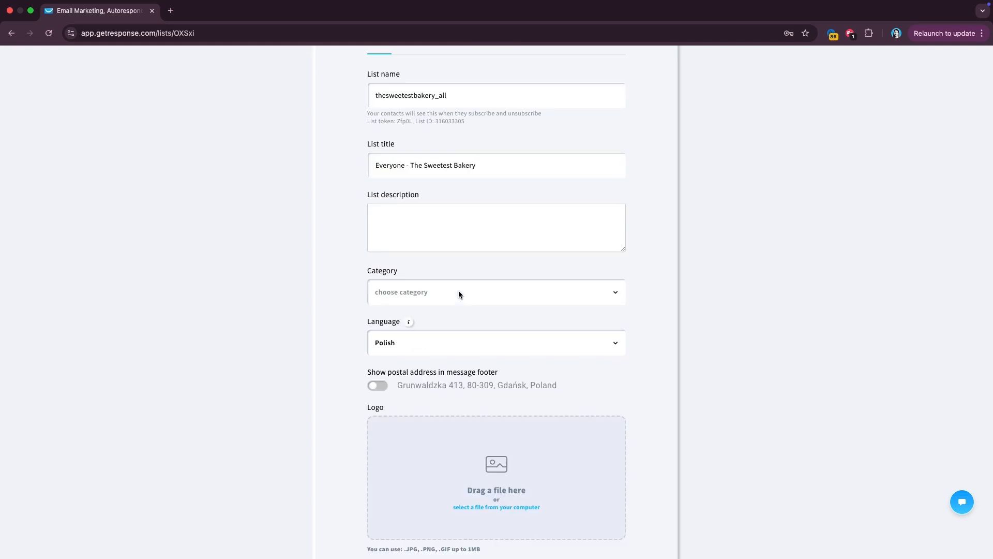
text(foo)
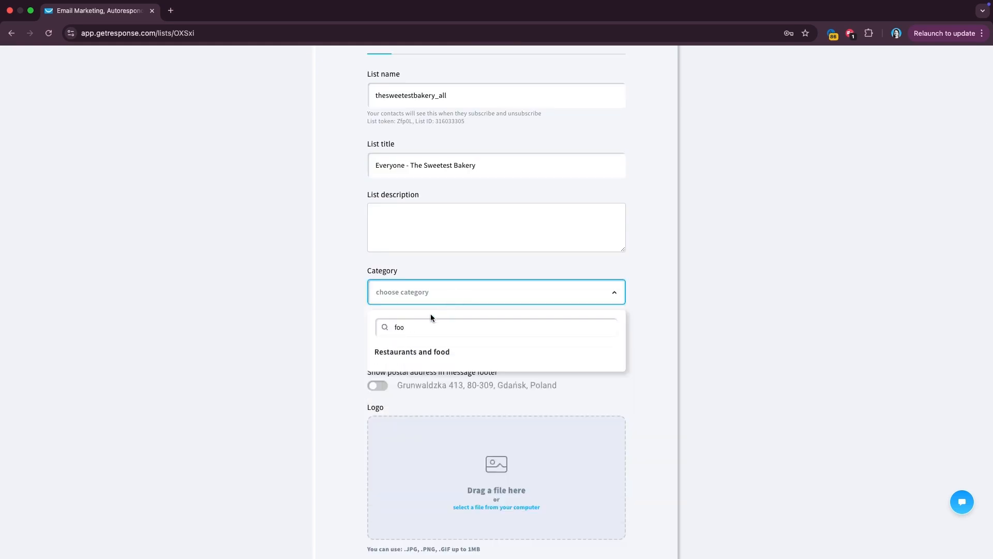
click(412, 350)
scroll(414, 343, down, 1)
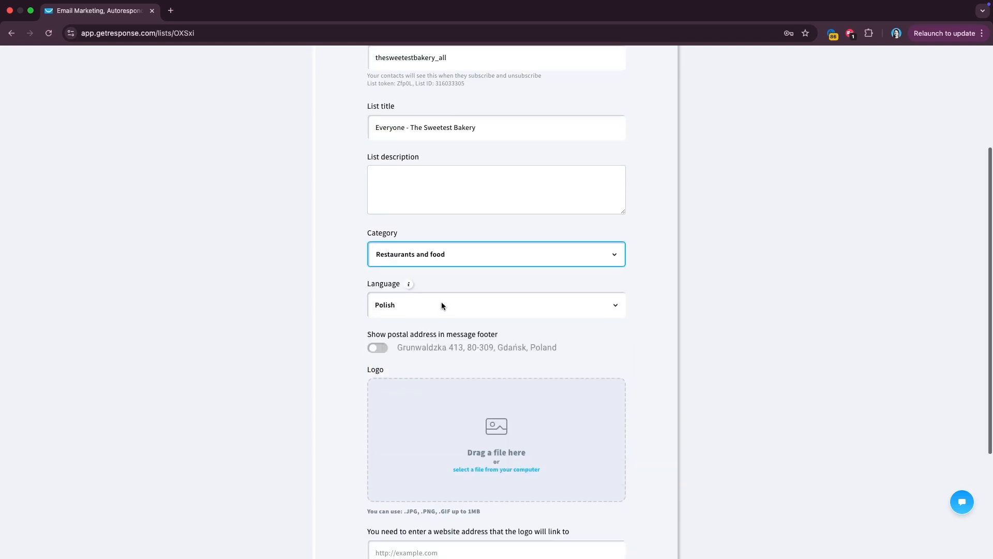
click(442, 305)
text(engl)
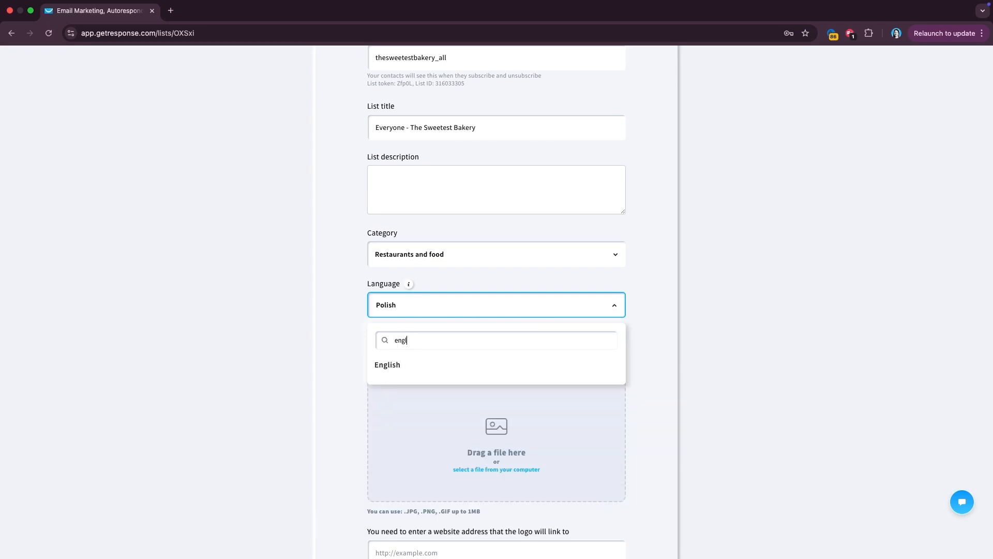
click(398, 364)
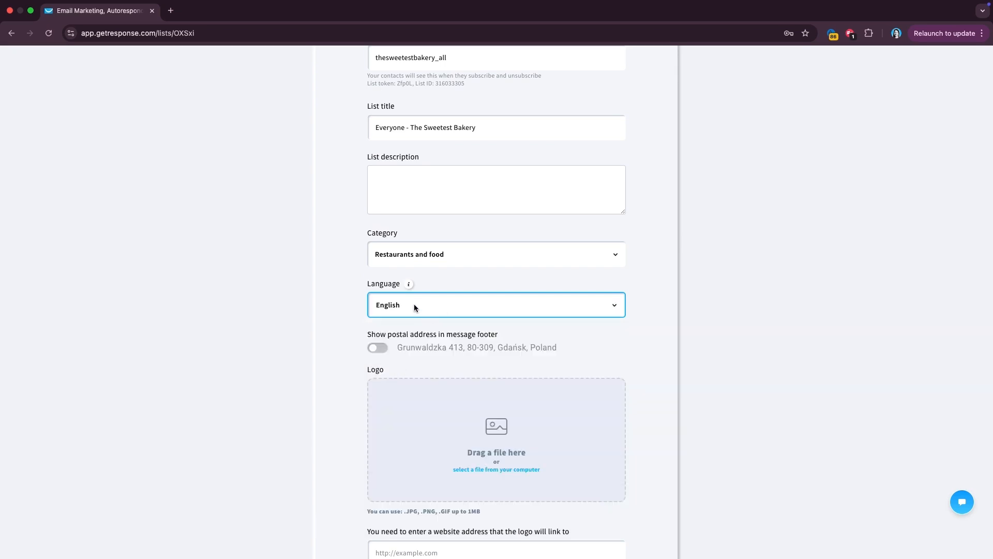
mouse_move(411, 291)
- Save the list's general settings
scroll(414, 355, down, 2)
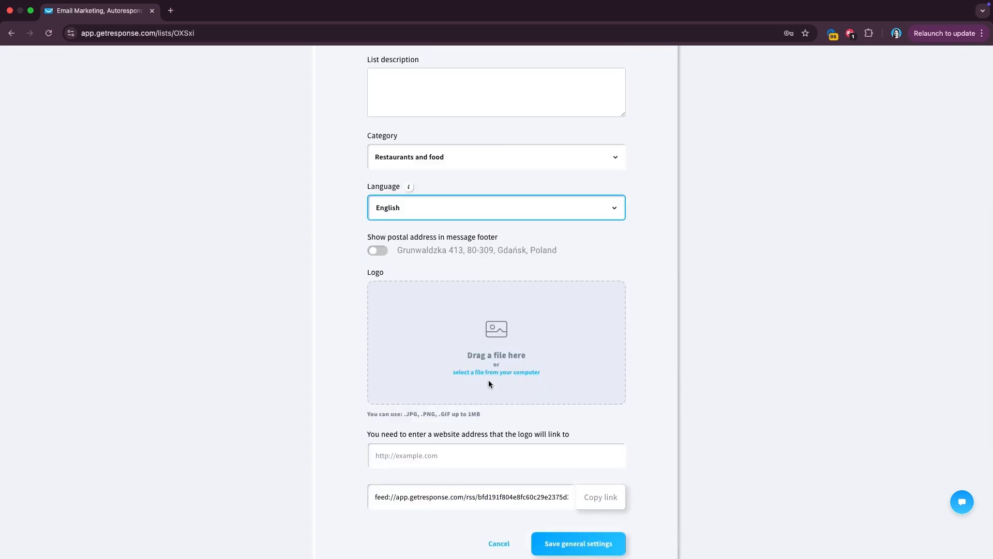
scroll(525, 370, down, 2)
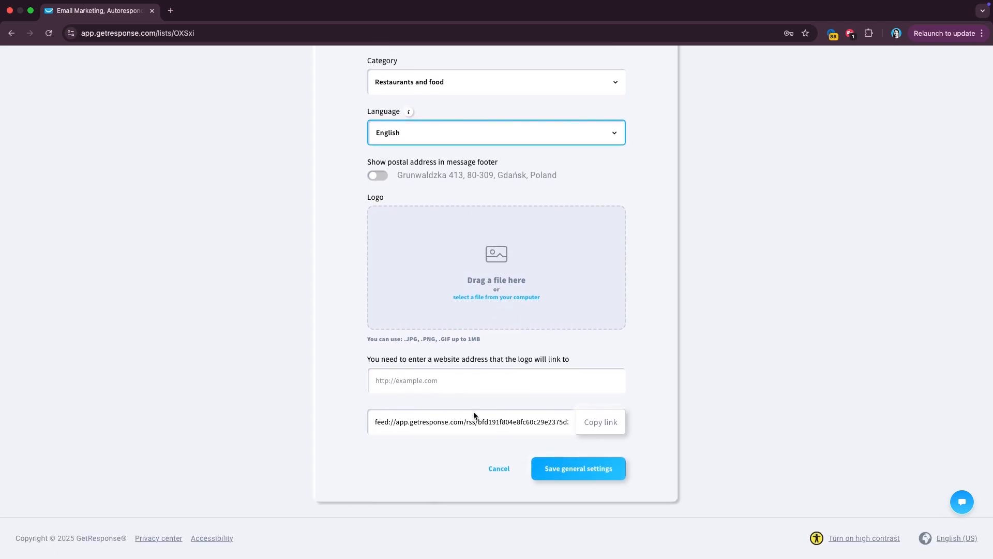
click(555, 470)
scroll(556, 474, up, 5)
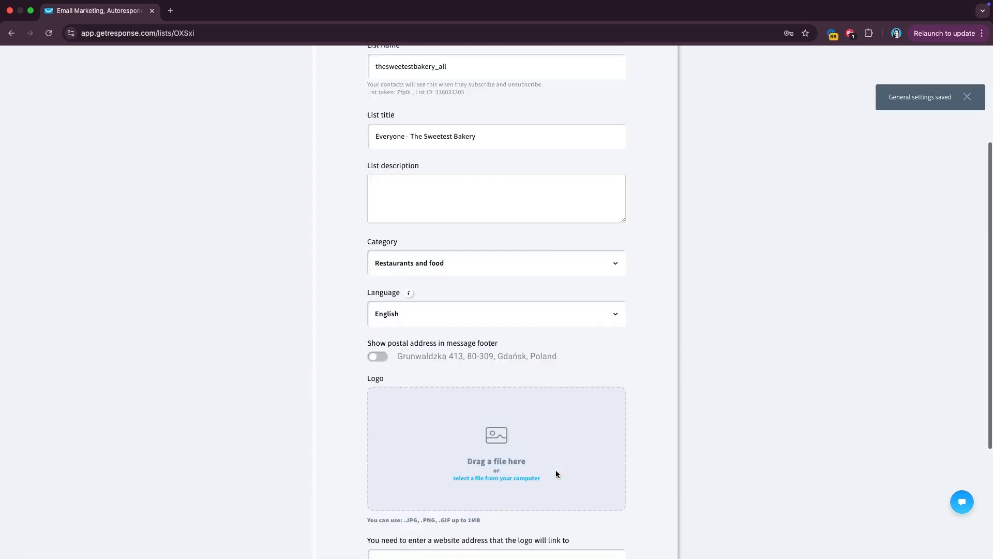
scroll(558, 474, up, 4)
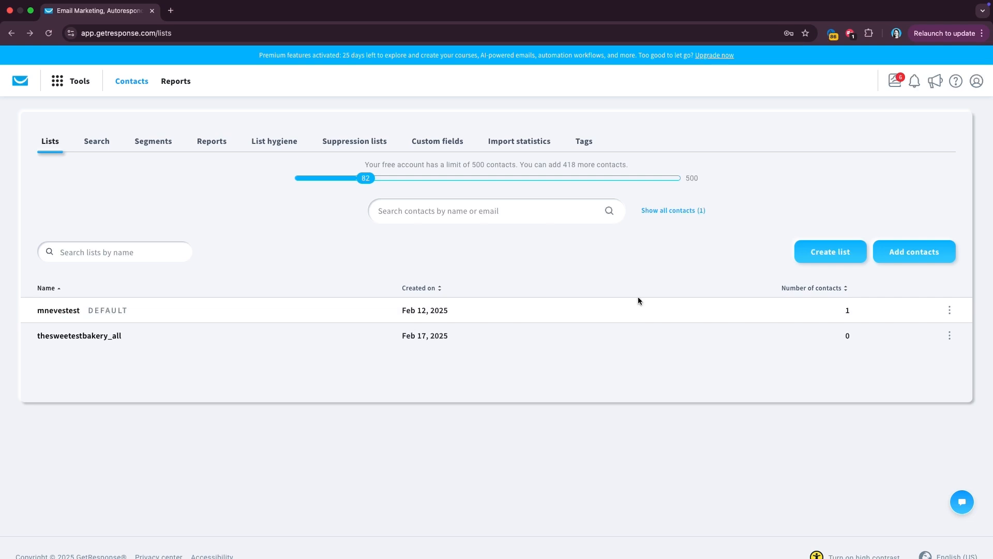
- Look at adding contacts One by one, return, then choose Via integration instead
click(914, 244)
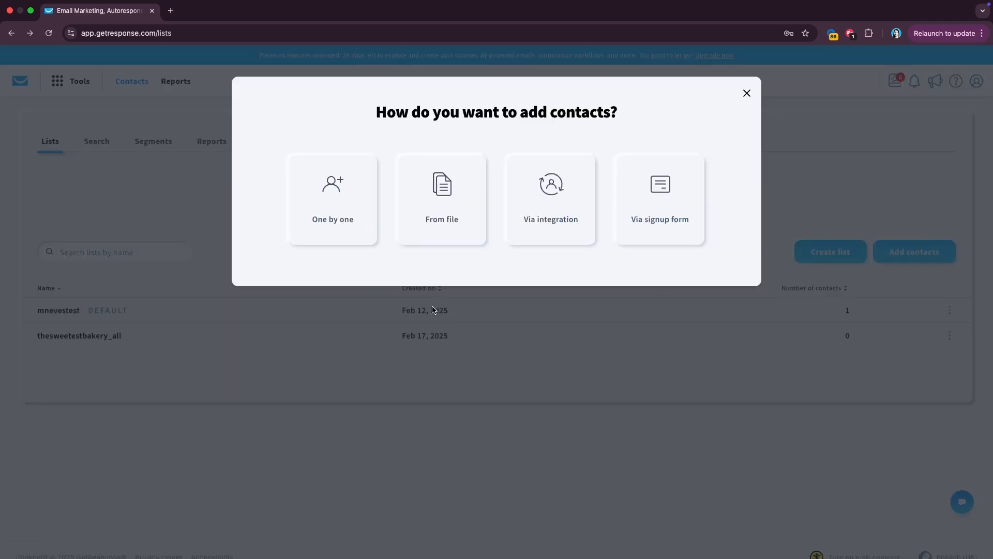
click(346, 213)
scroll(392, 343, down, 3)
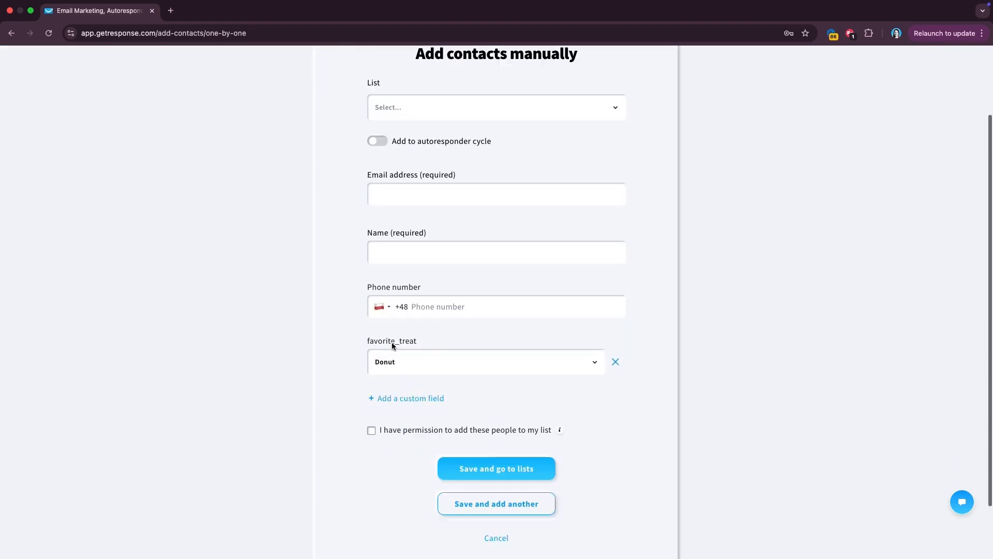
scroll(392, 342, up, 3)
click(12, 33)
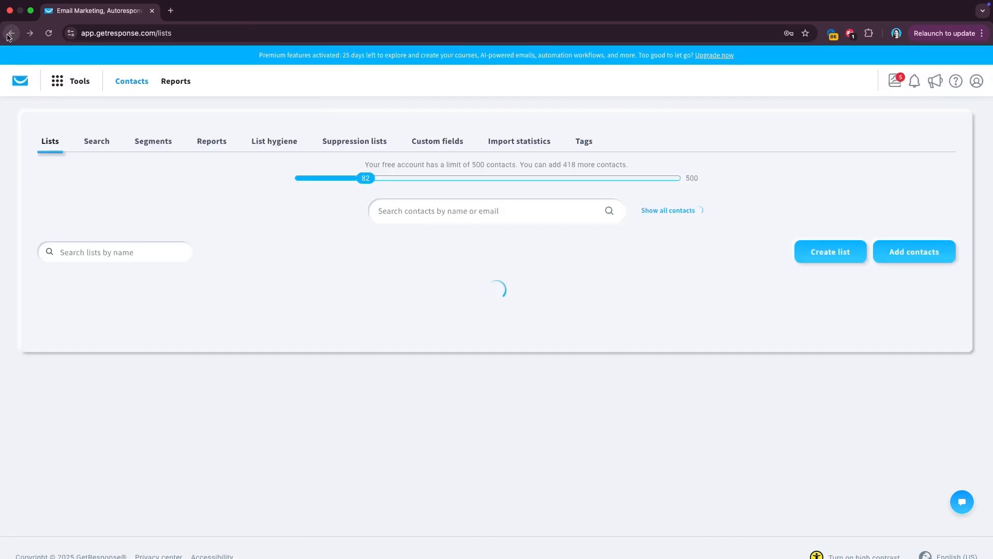
click(914, 259)
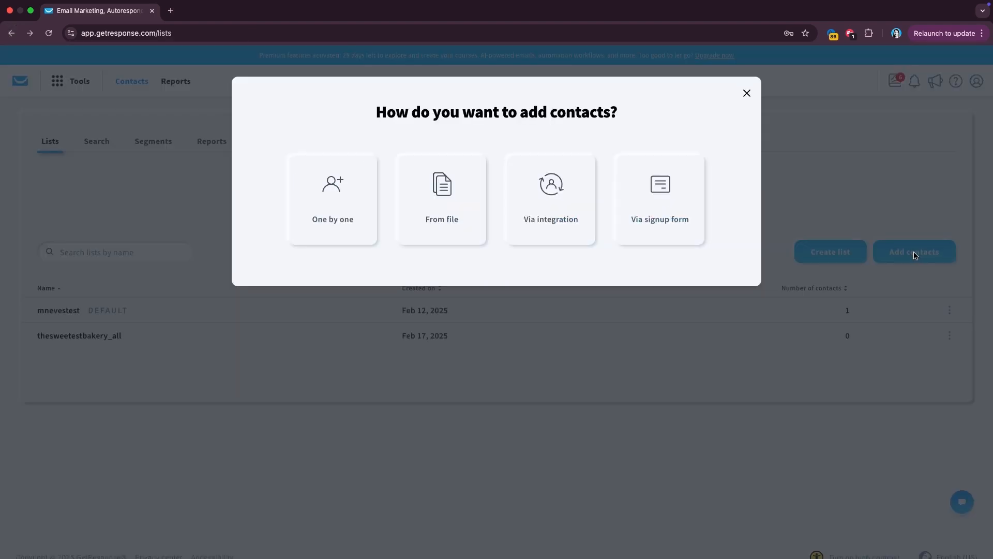
click(549, 184)
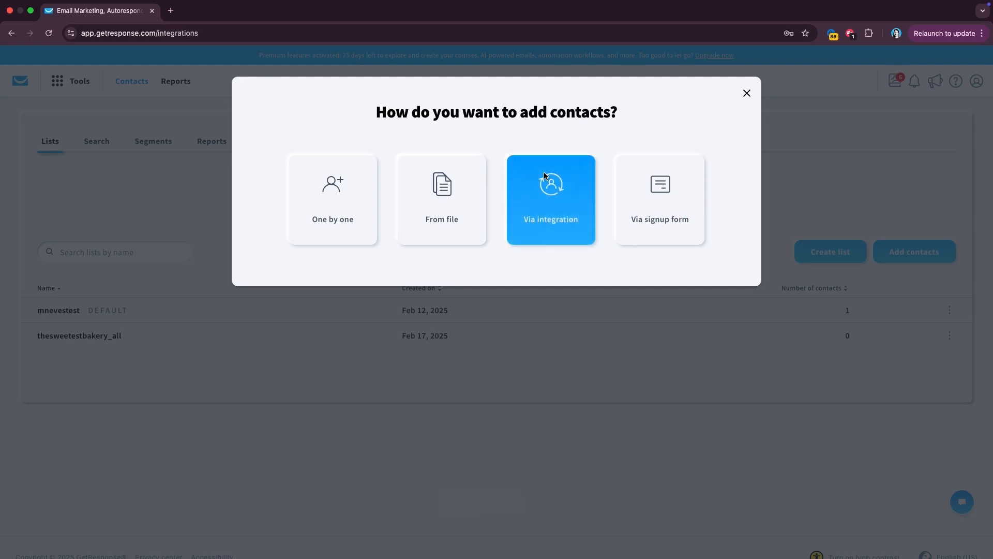
- Leave the integrations page and choose to add contacts From file
scroll(169, 292, down, 6)
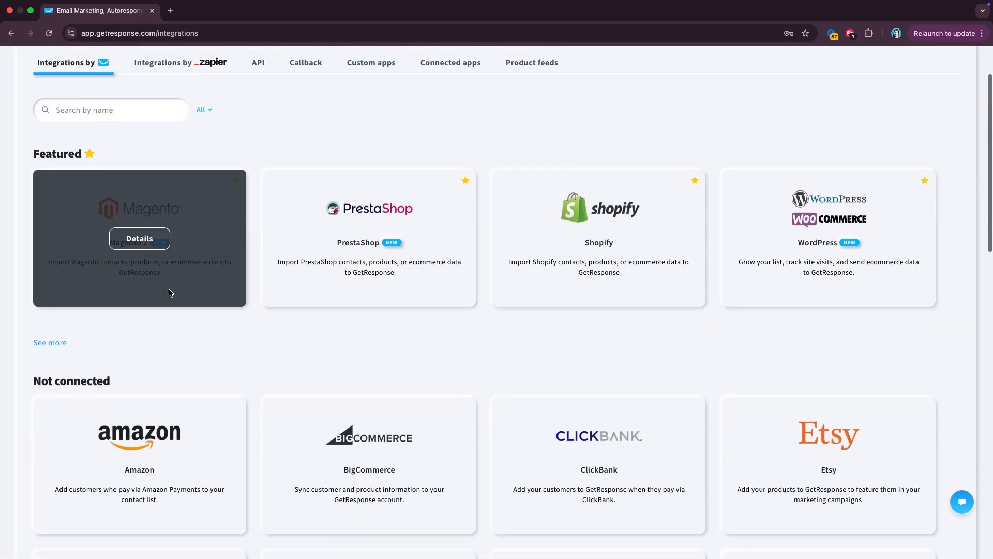
scroll(170, 294, down, 6)
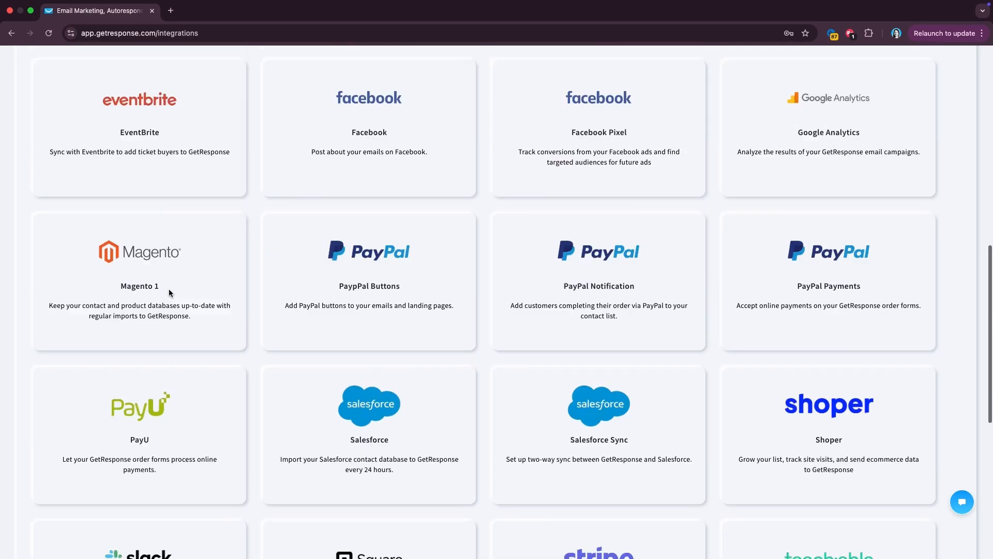
scroll(169, 293, up, 6)
scroll(169, 292, up, 4)
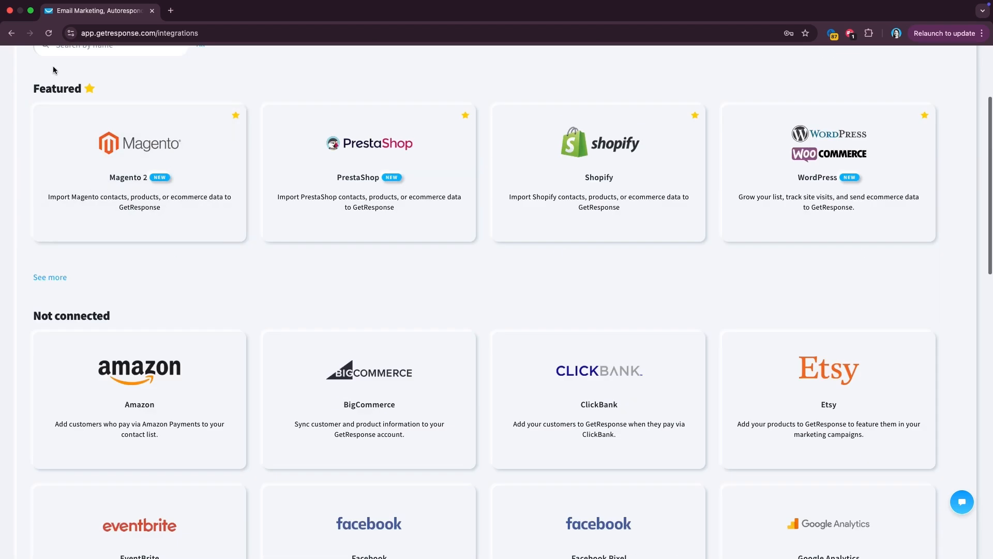
click(11, 33)
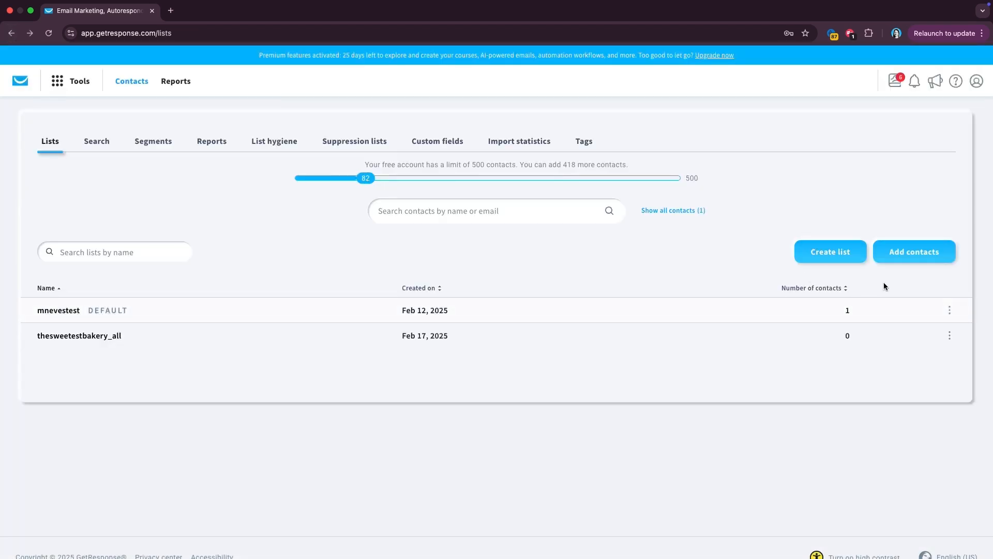
click(925, 259)
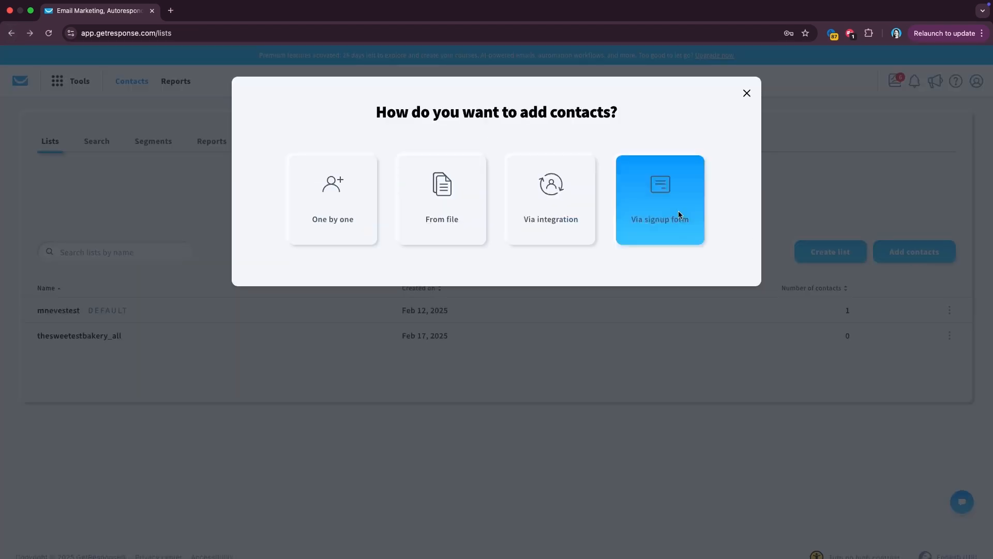
click(477, 197)
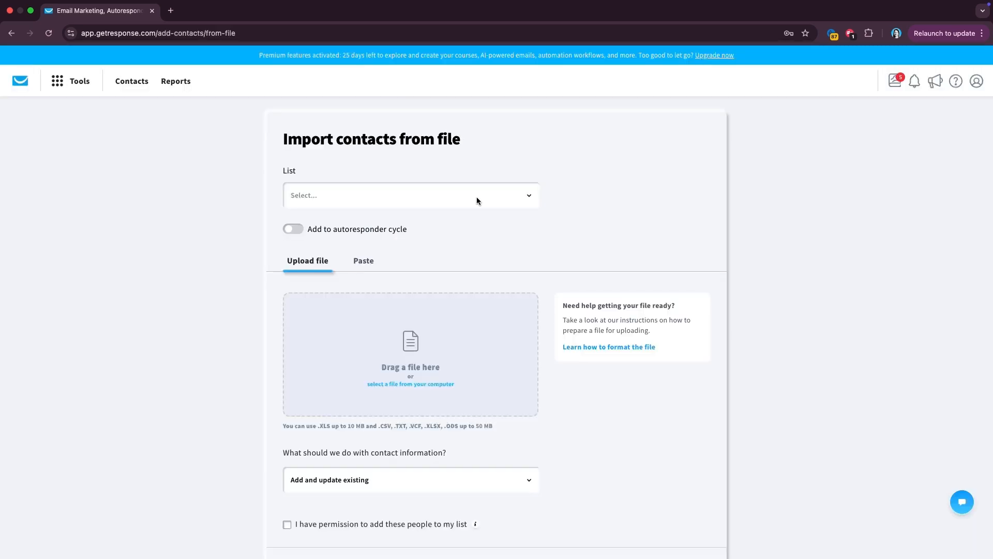
- Choose thesweetestbakery_all as the list to import contacts into
click(477, 200)
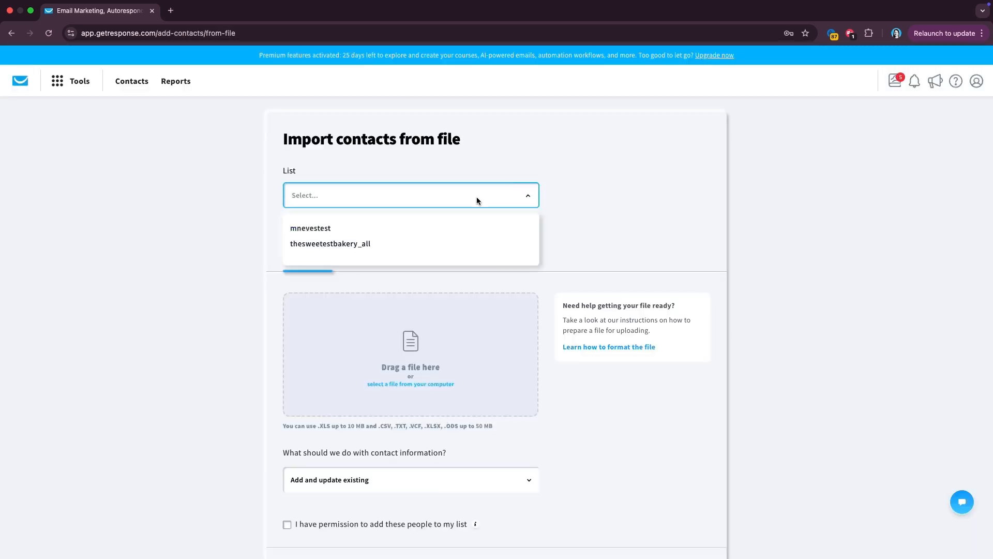
click(379, 247)
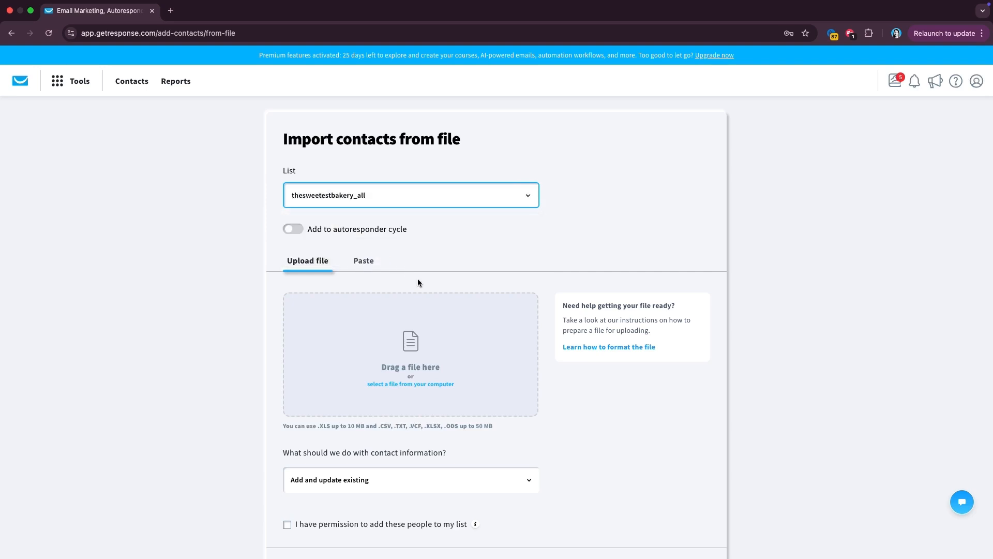
scroll(419, 282, down, 3)
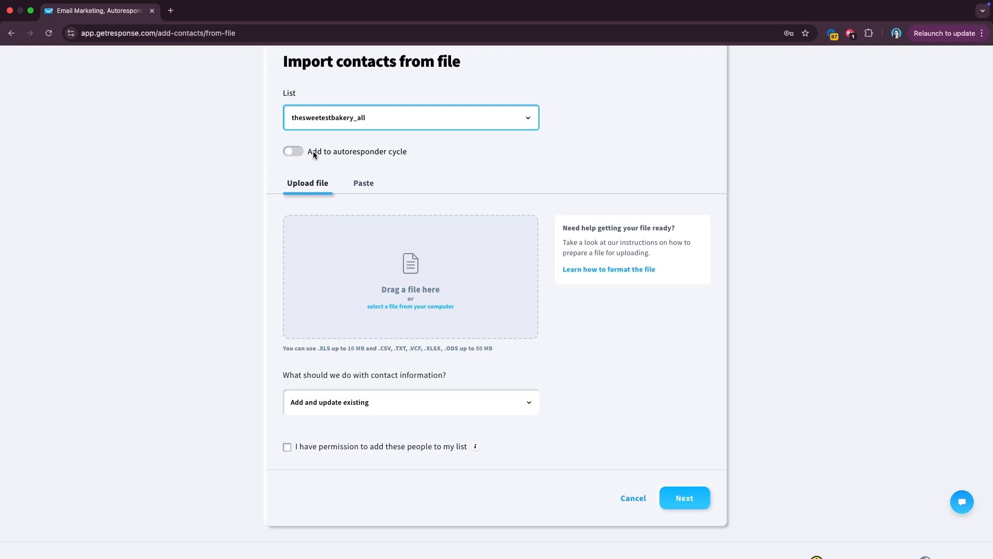
- Load contact_list.xlsx from Documents > The Sweet Bakery and confirm permission to add contacts
click(403, 306)
click(217, 258)
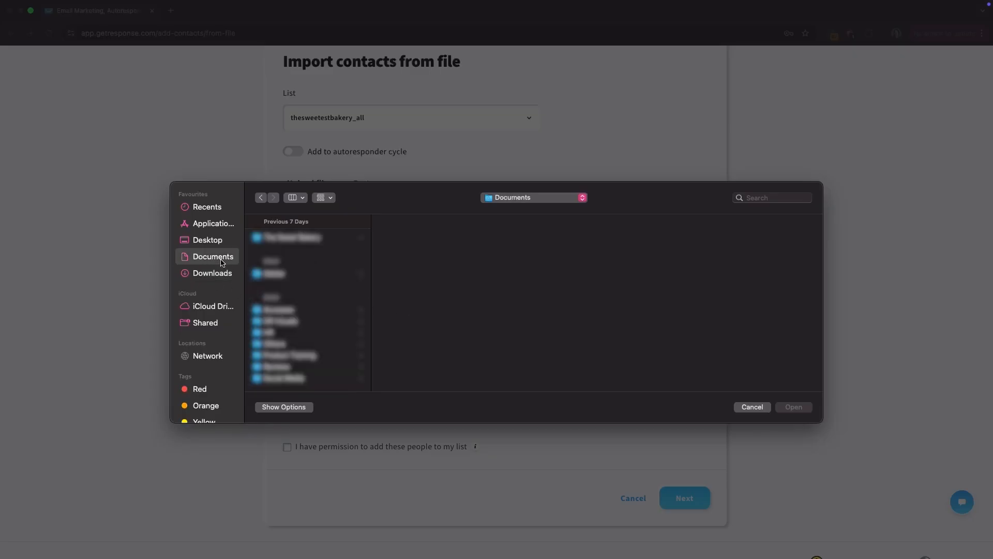
click(330, 237)
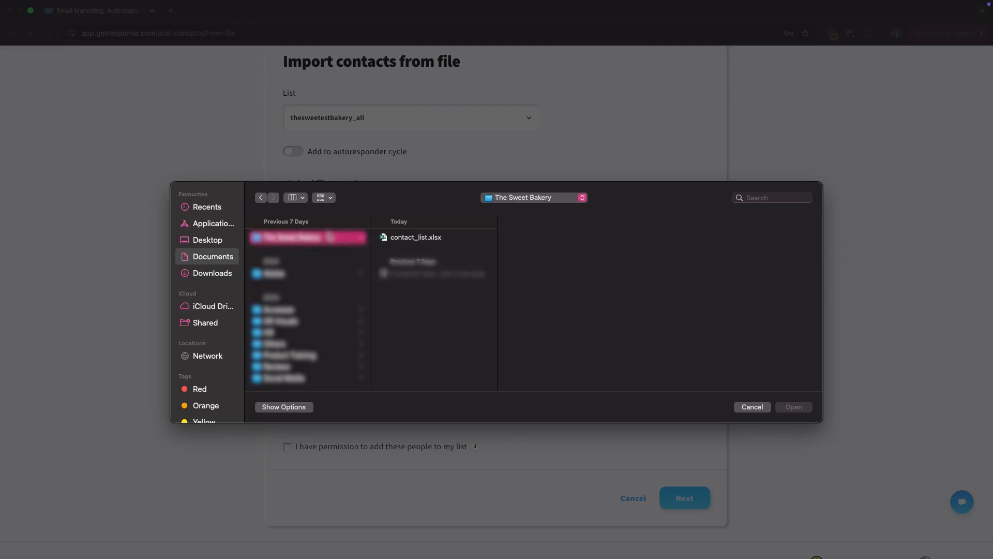
click(407, 238)
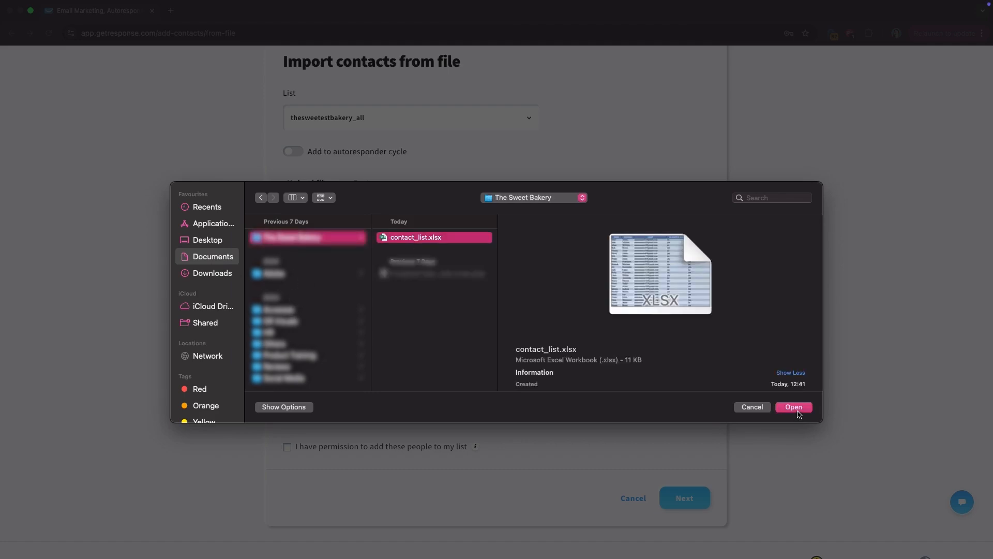
click(799, 408)
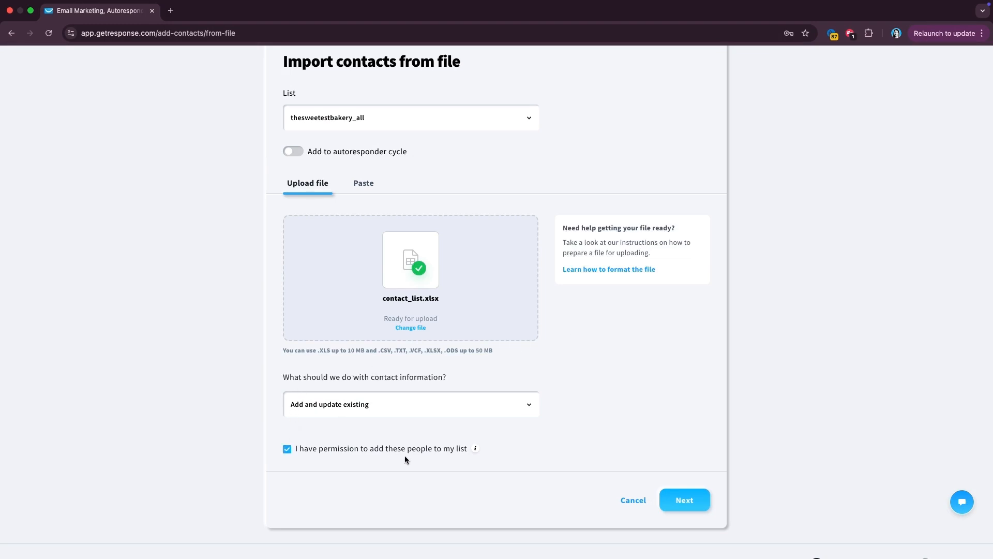
mouse_move(472, 453)
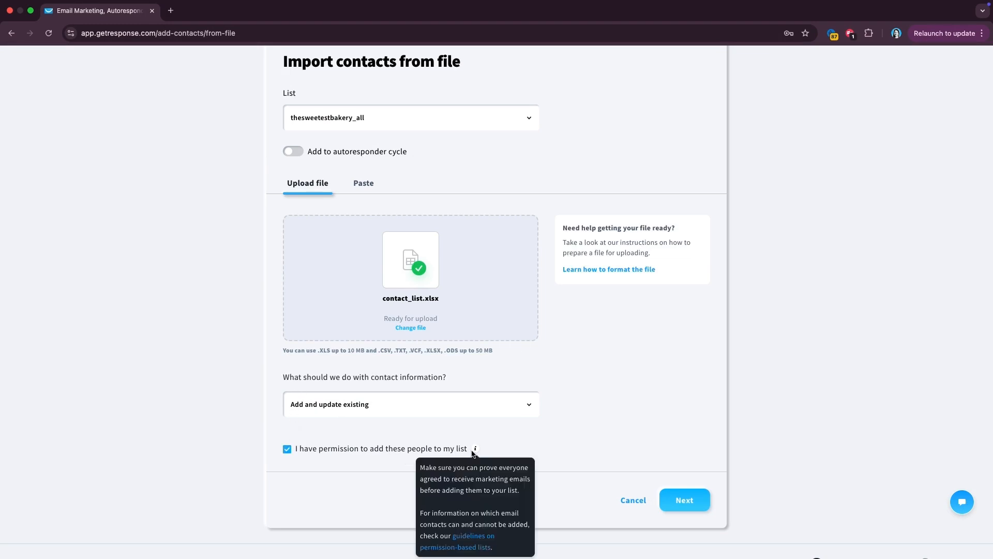
scroll(472, 453, down, 1)
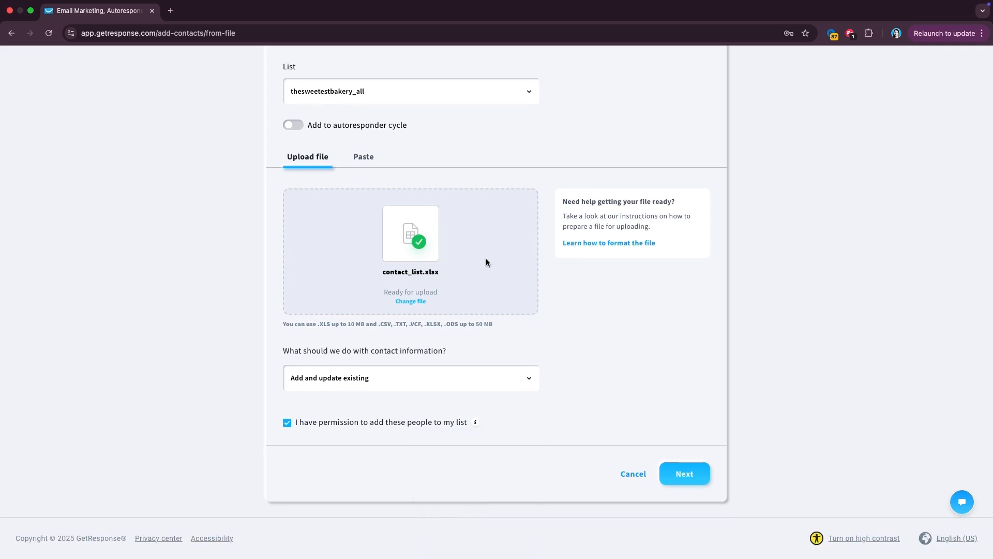
scroll(478, 364, up, 1)
scroll(478, 363, down, 1)
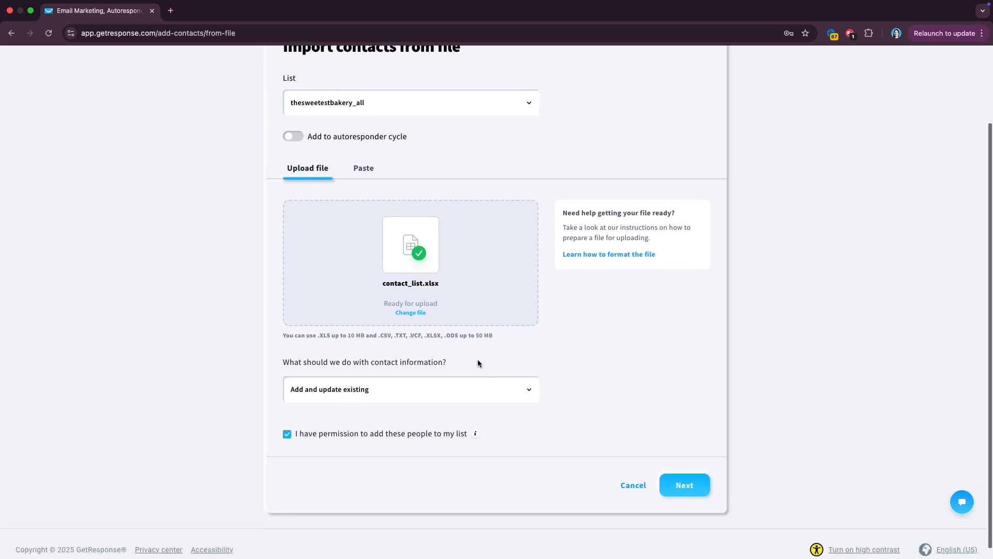
- Continue to column matching, mapping name to first_name and surname to last_name
click(691, 472)
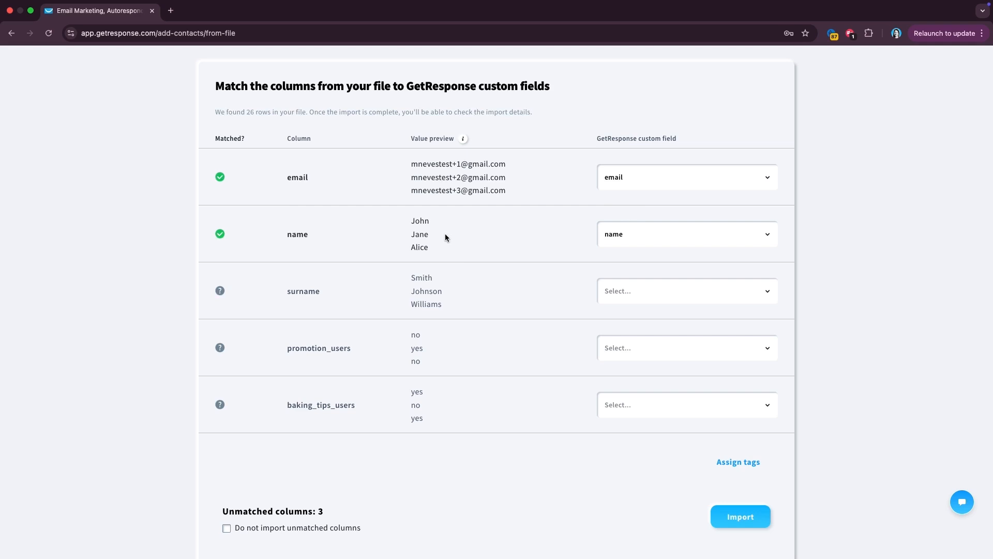
click(689, 242)
text(first)
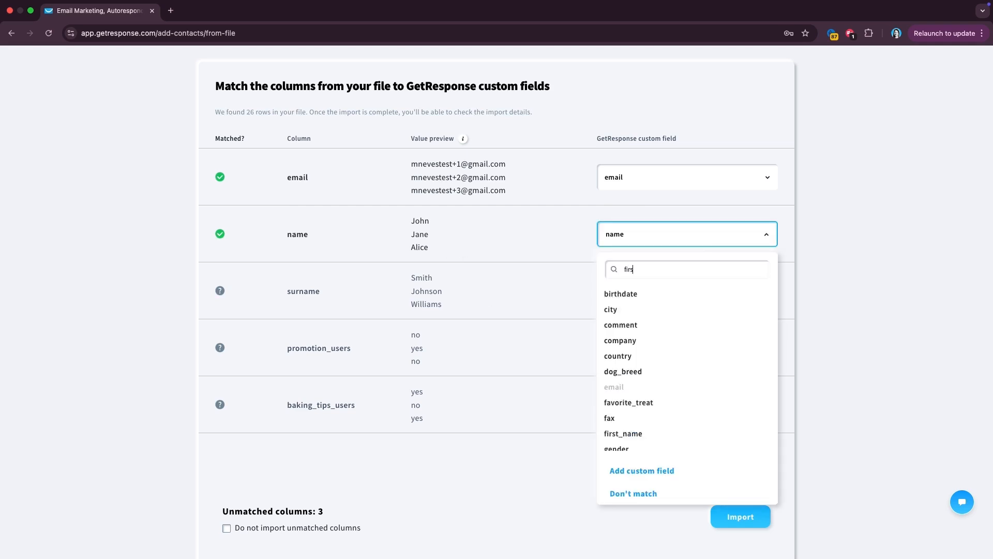
click(639, 290)
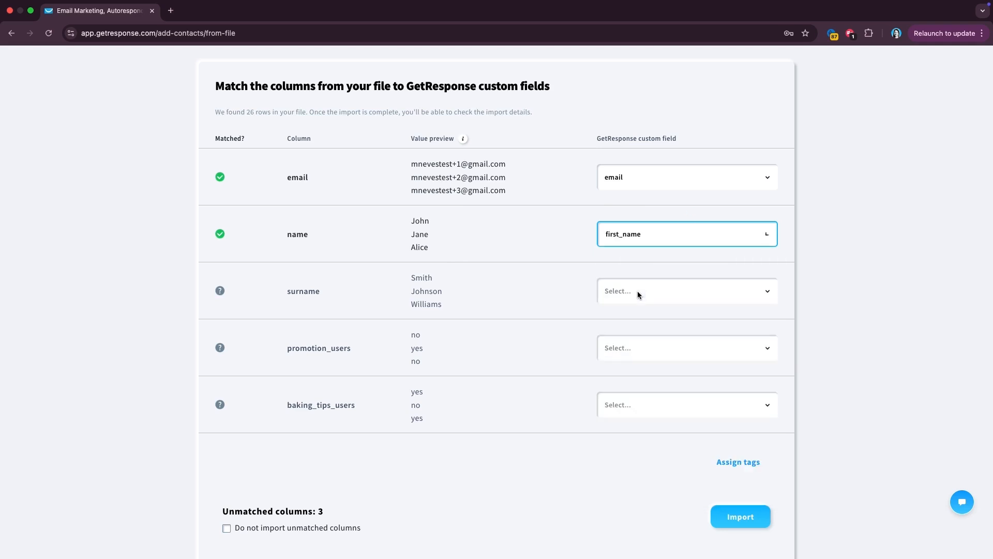
click(644, 291)
text(last)
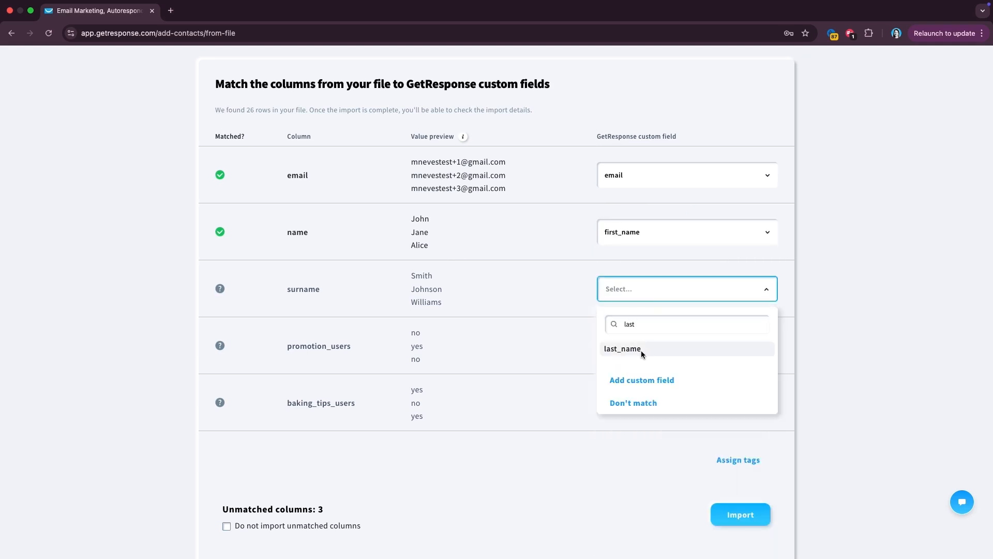
click(641, 351)
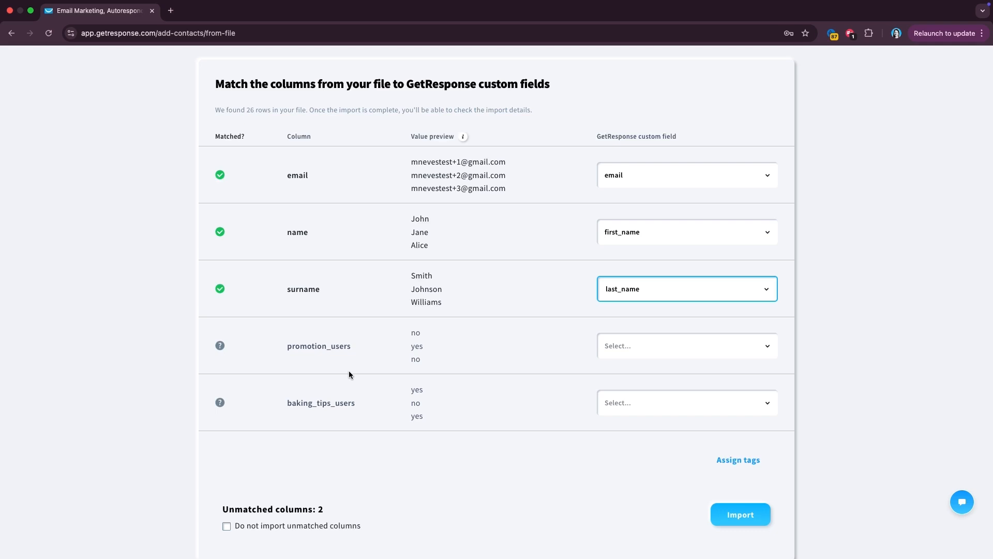
click(623, 346)
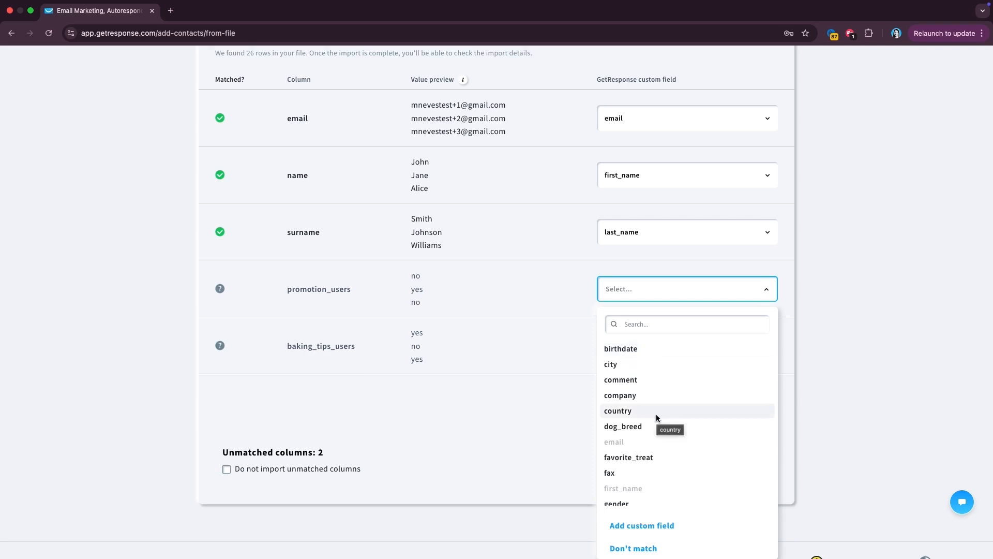
- Create a custom field named promotional_clients as a single-answer Text field
click(642, 526)
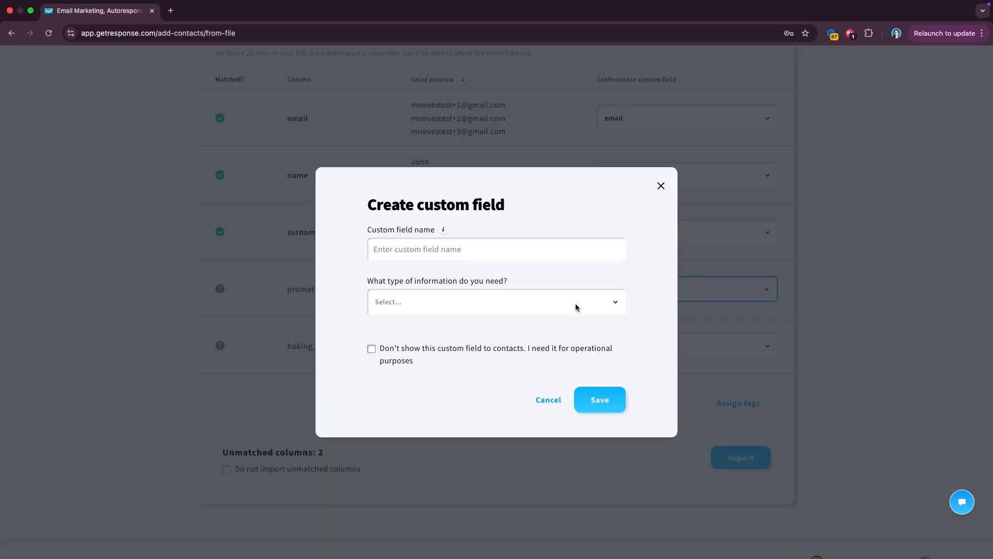
click(495, 246)
text(pr)
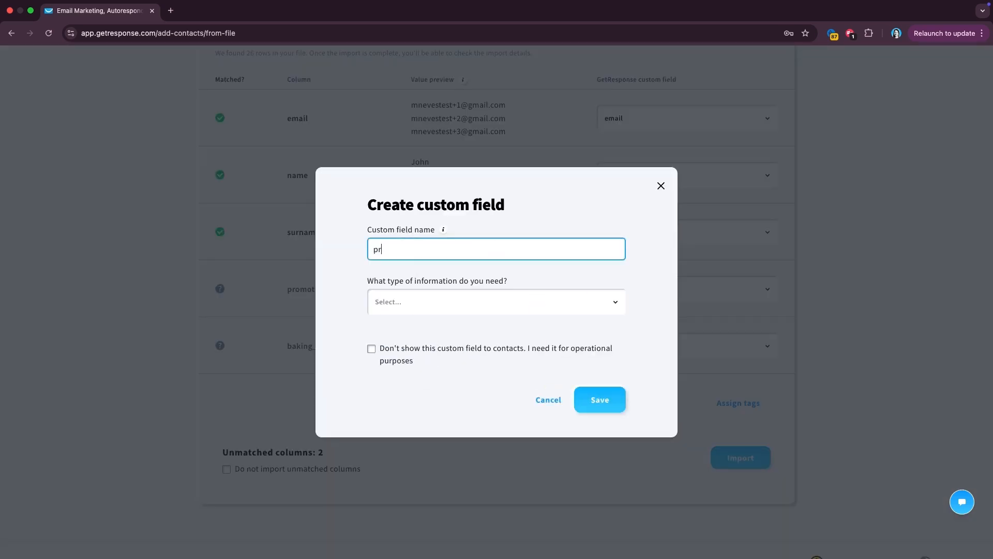
text(omotional_clients)
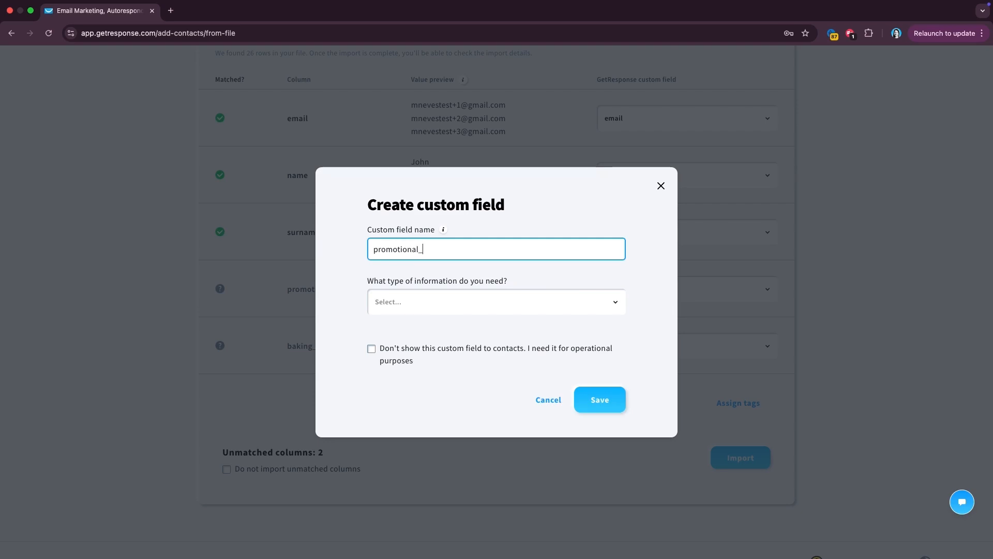
click(465, 302)
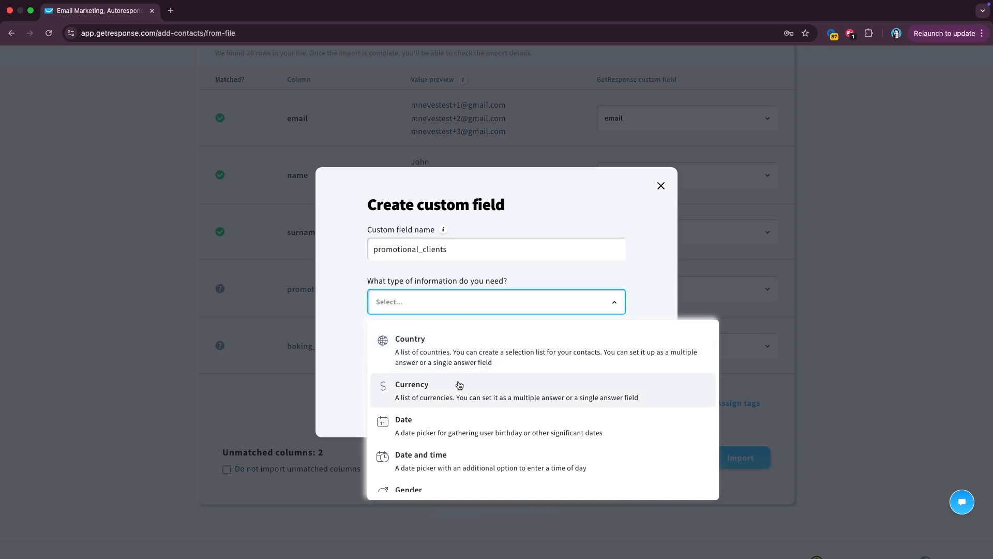
scroll(459, 383, down, 5)
click(432, 429)
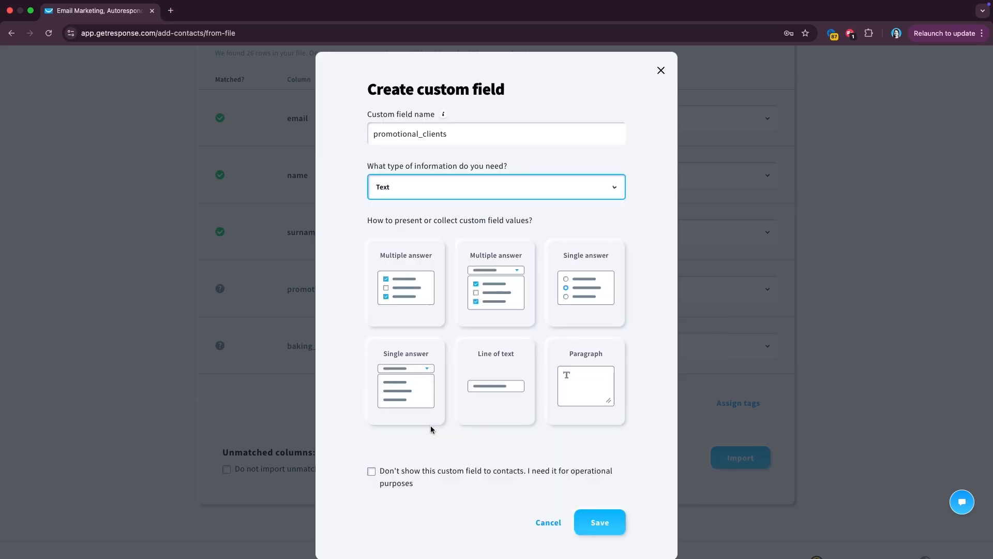
click(592, 295)
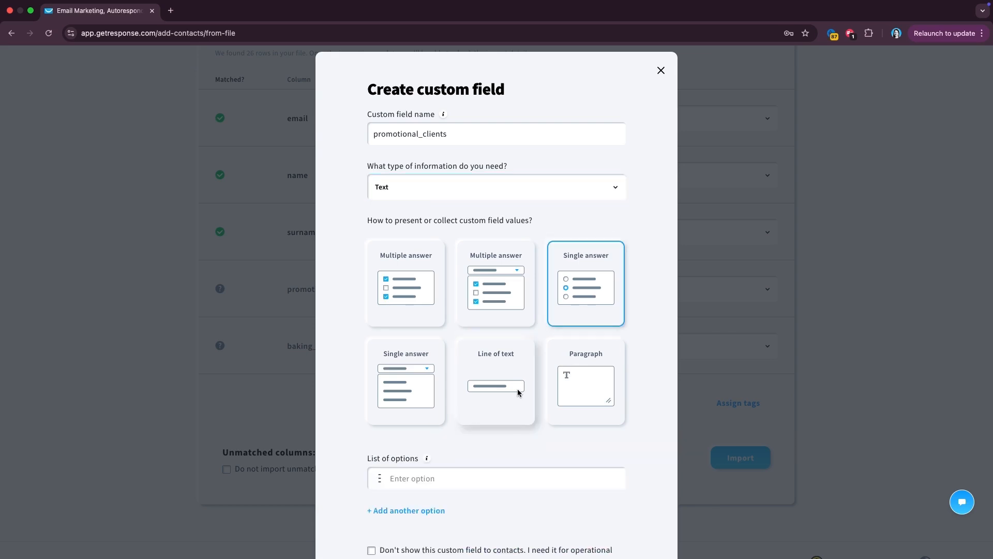
- Give promotional_clients the answer options Yes and No and save it
scroll(516, 393, down, 3)
click(485, 386)
text(Yes)
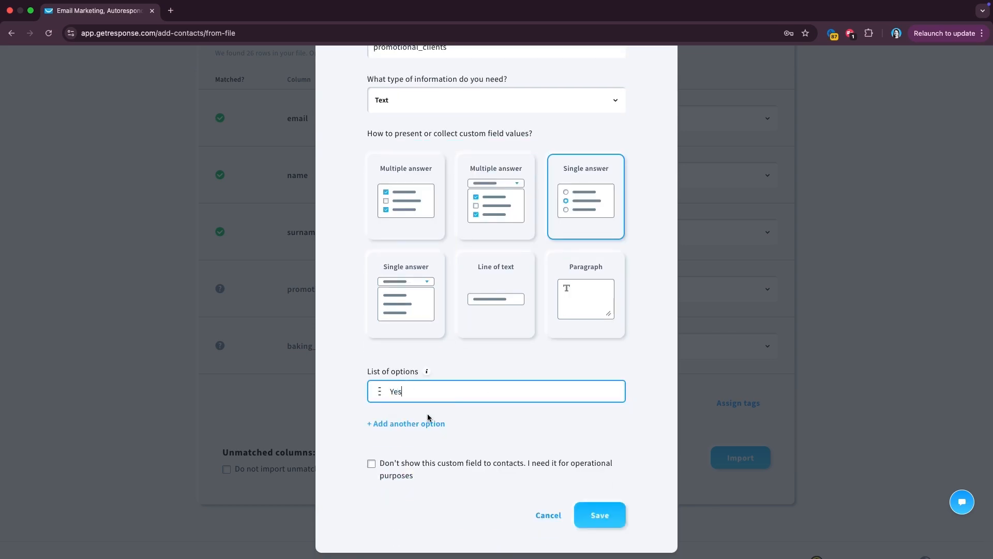
key(Return)
click(410, 434)
text(No)
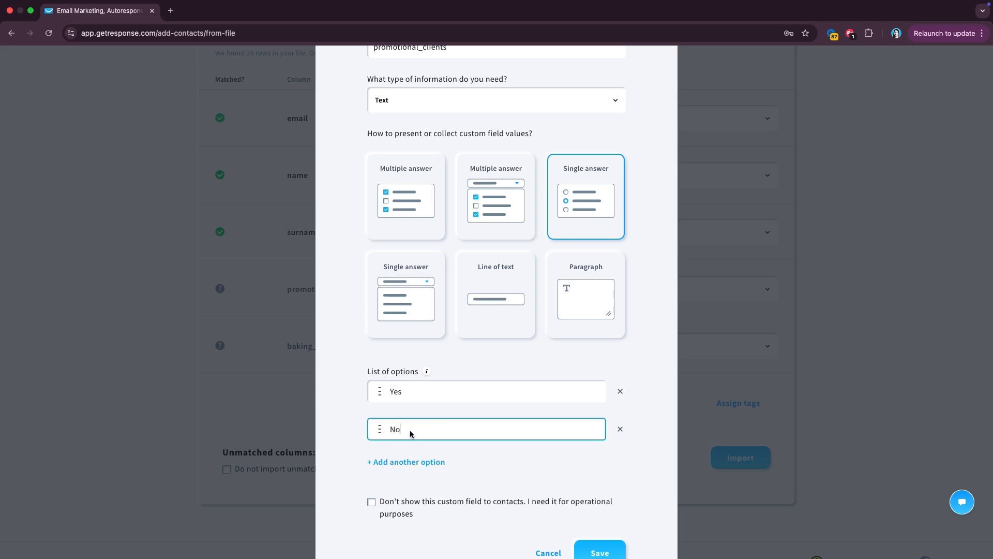
scroll(490, 433, down, 1)
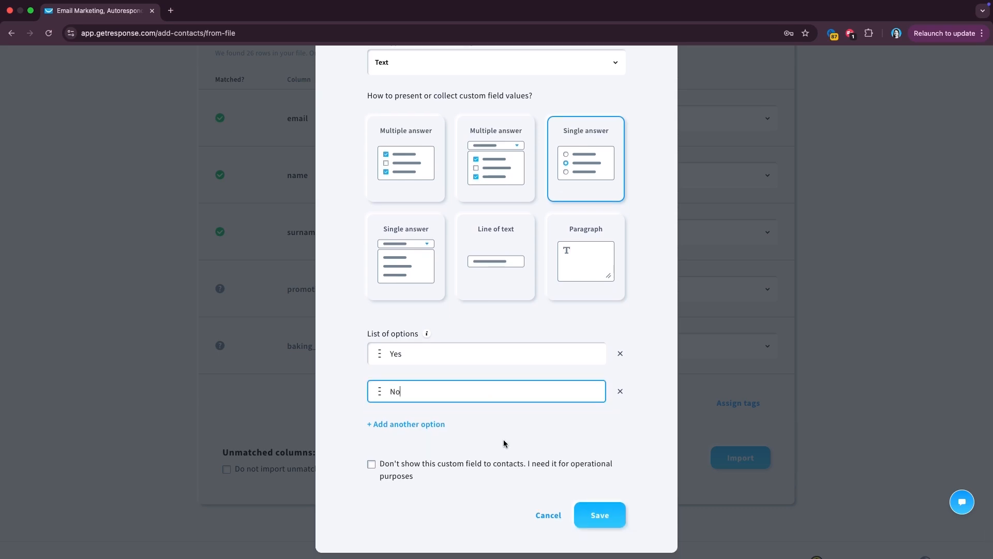
click(603, 515)
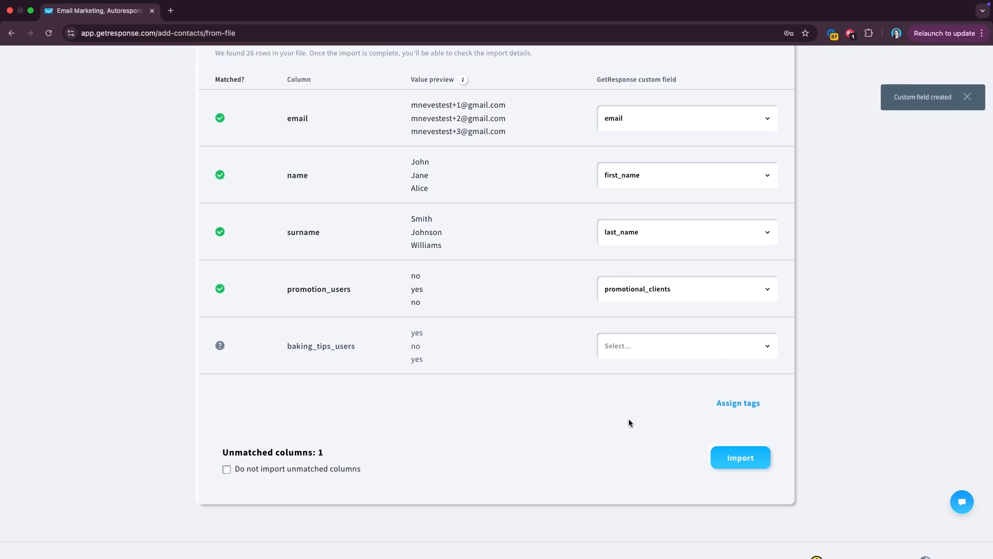
scroll(628, 418, up, 2)
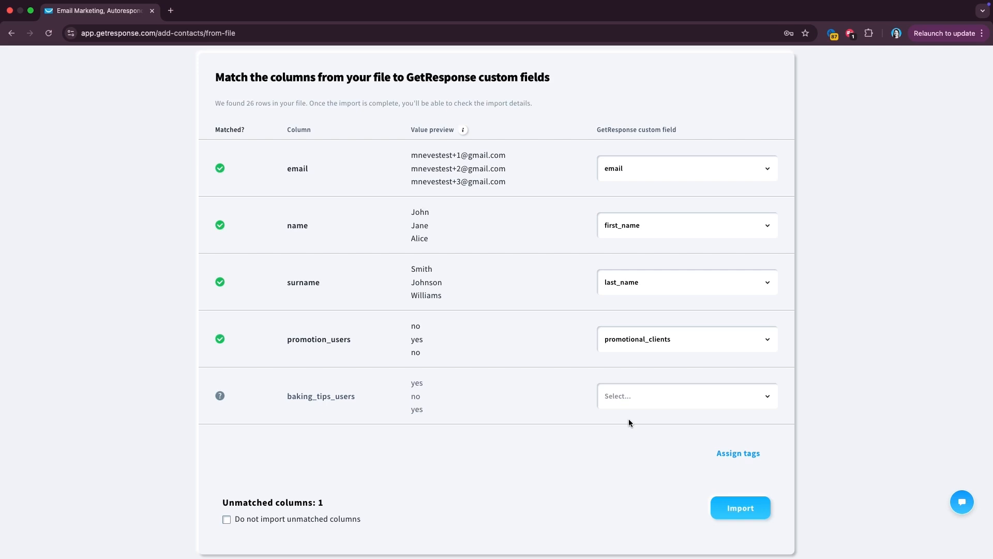
- Open the field dropdown for the baking_tips_users column
click(653, 401)
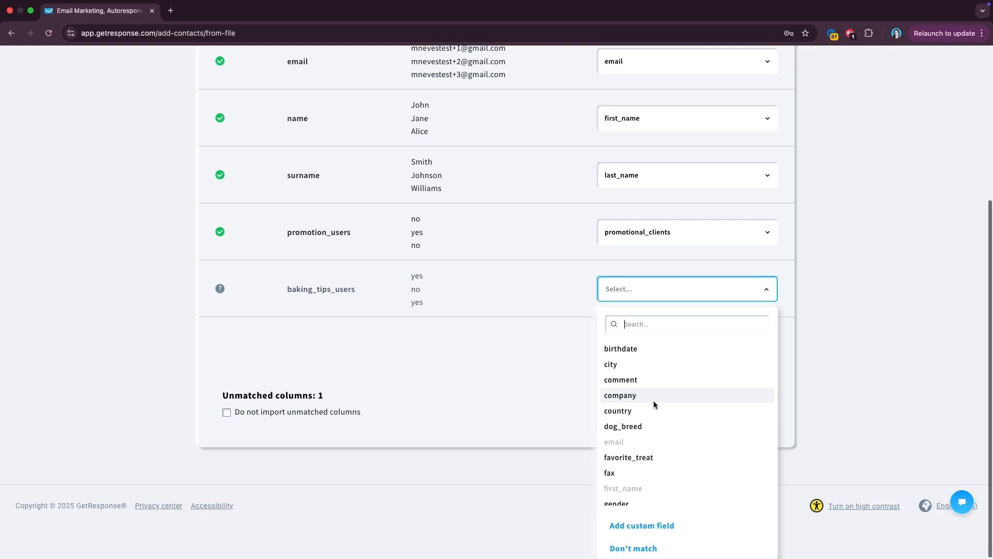
- Create a custom field named baking_lovers as a single-answer Text field
click(635, 524)
click(471, 249)
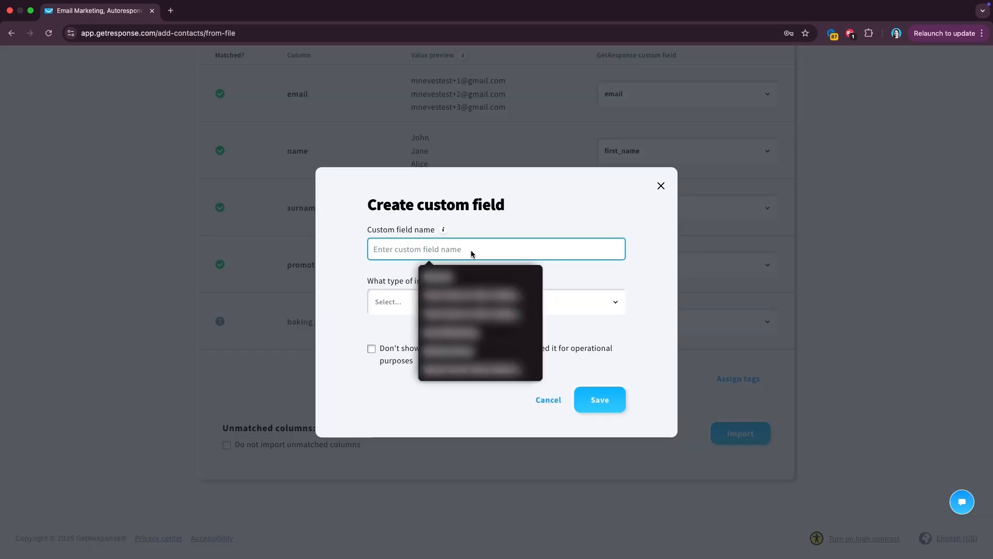
text(baking_lovers)
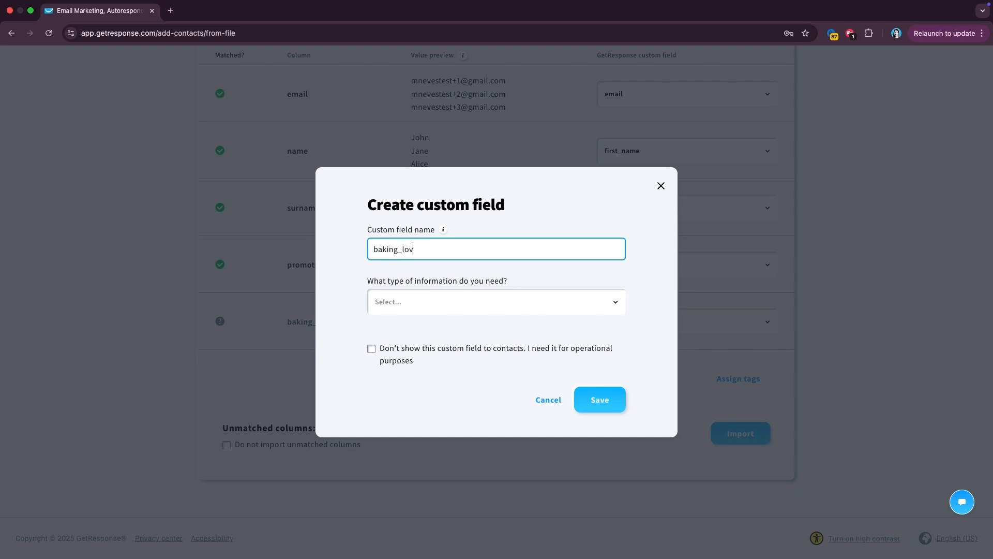
click(422, 307)
scroll(423, 381, down, 5)
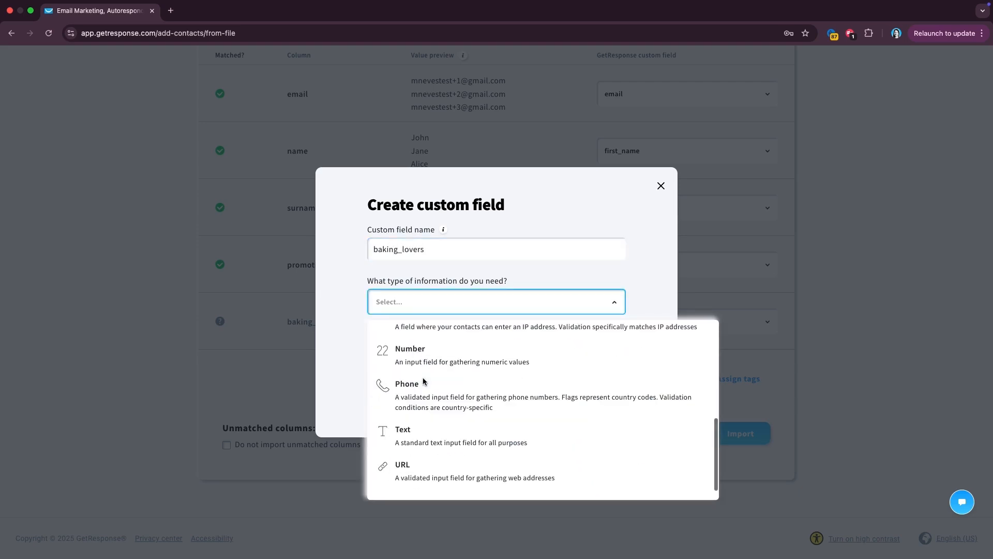
click(422, 438)
click(575, 288)
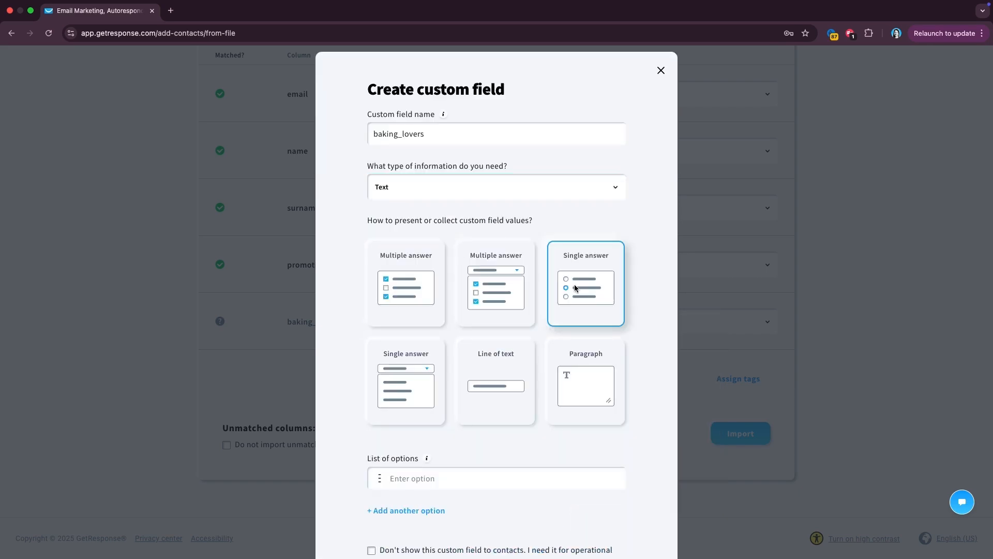
- Give baking_lovers the answer options Yes and No and save it
click(412, 480)
text(Yes)
scroll(420, 463, down, 2)
click(422, 425)
click(422, 429)
text(No)
scroll(482, 422, down, 2)
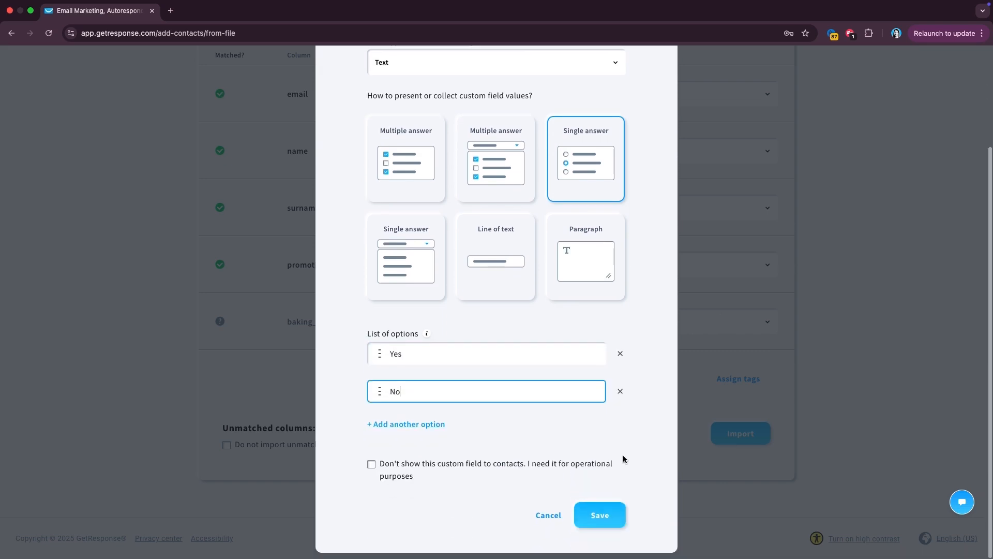
click(600, 515)
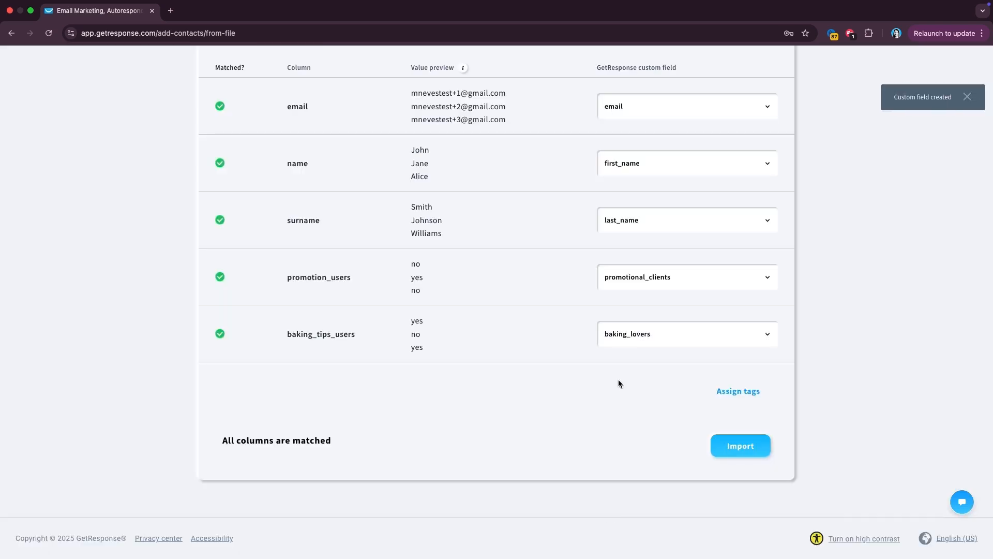
scroll(620, 371, up, 2)
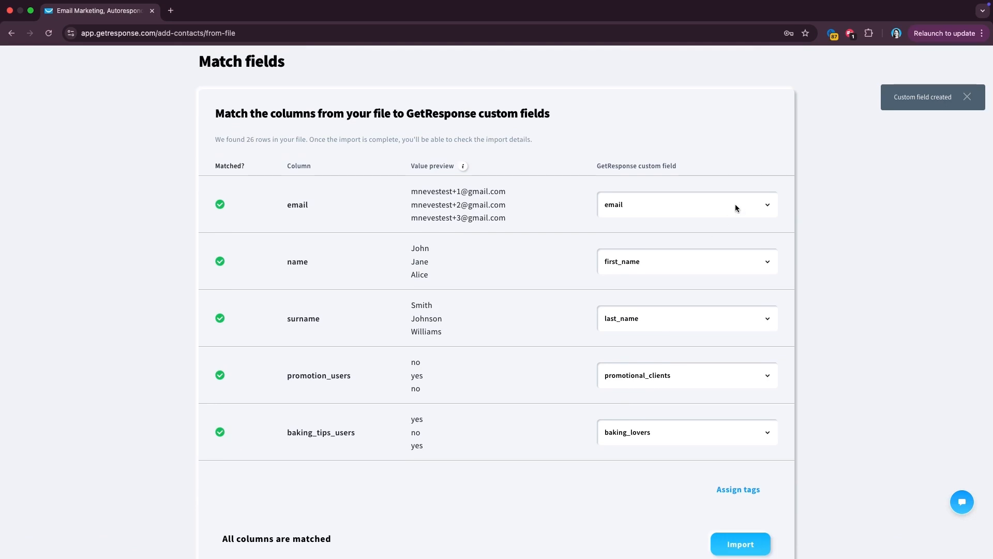
- Import the matched contacts and dismiss the importing notice to view statistics
scroll(724, 305, down, 1)
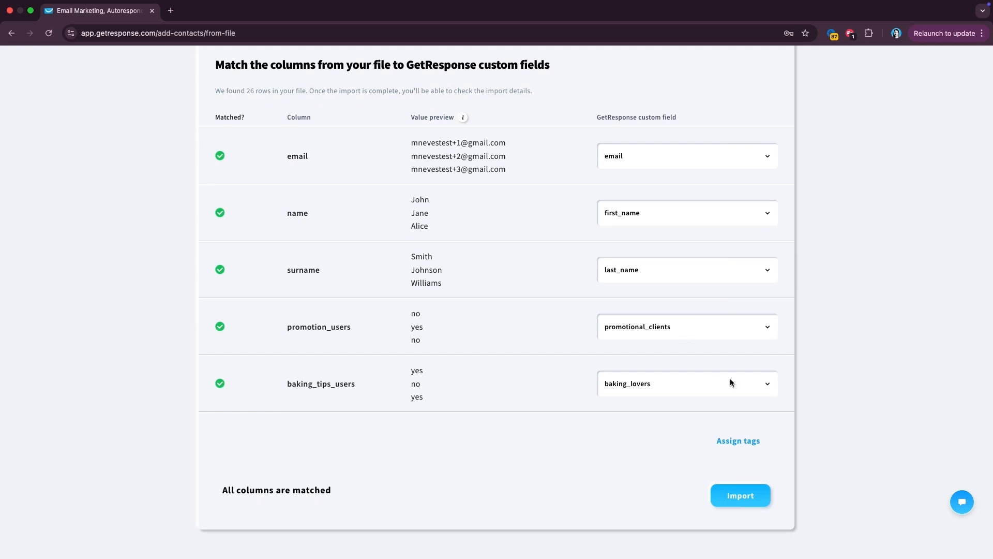
click(724, 499)
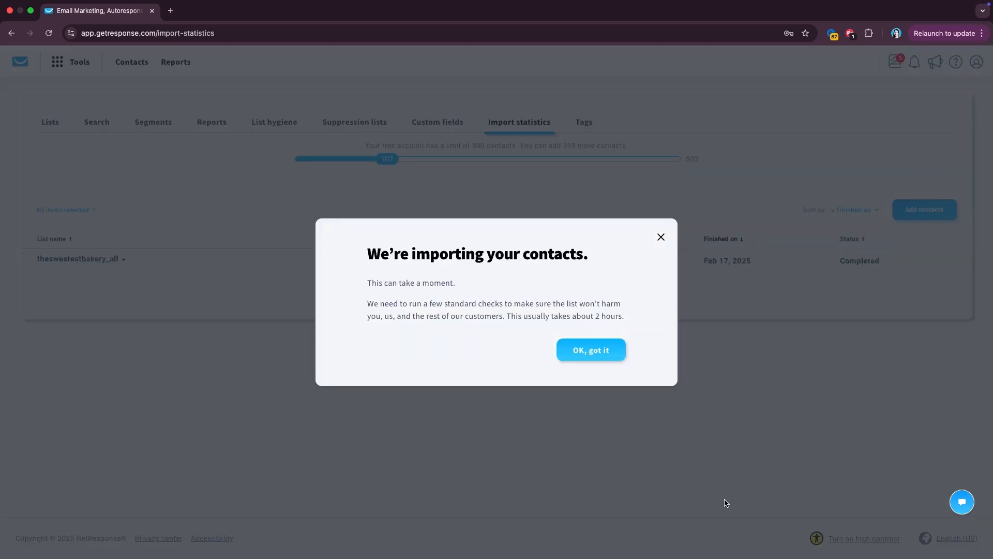
click(593, 358)
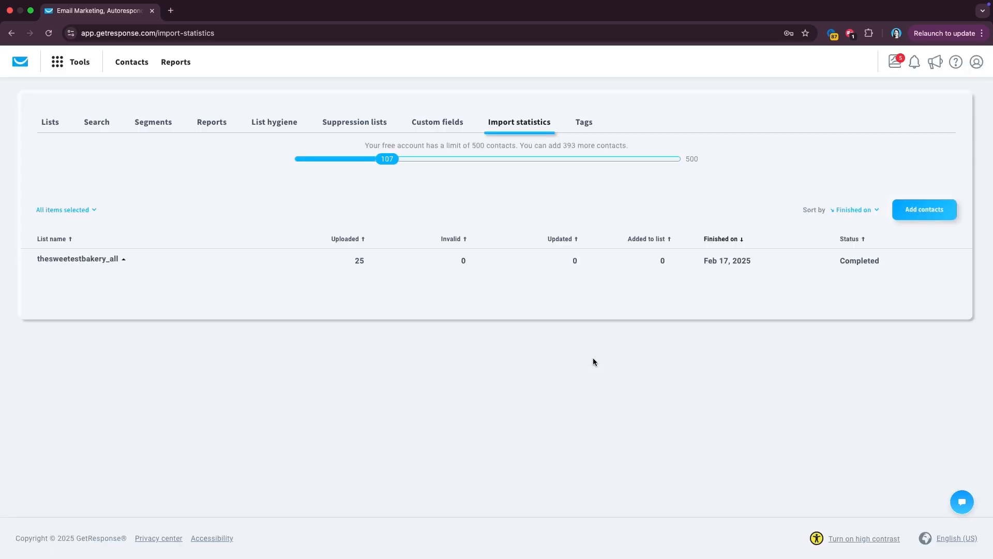
- Expand the thesweetestbakery_all import details, glance at Segments, then return to Lists
click(415, 256)
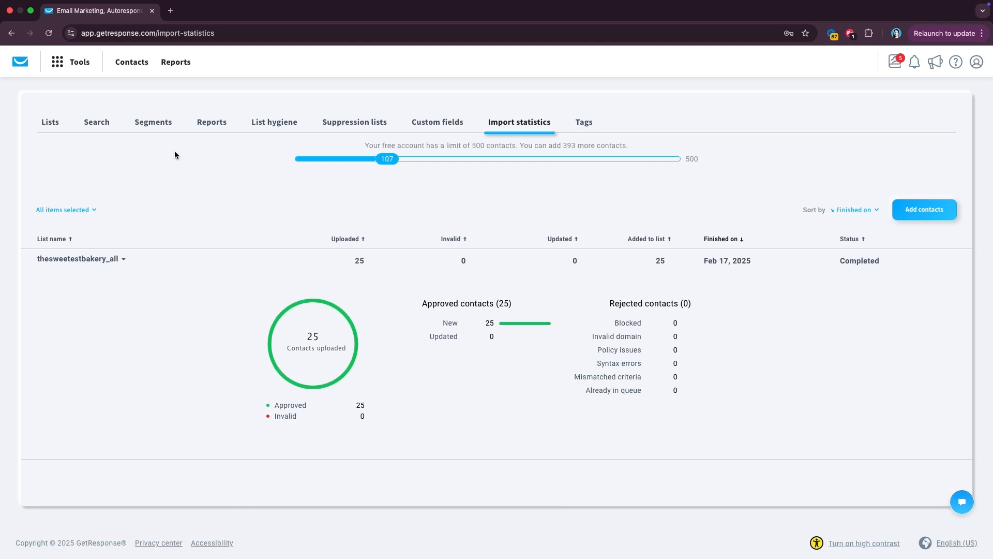
click(154, 125)
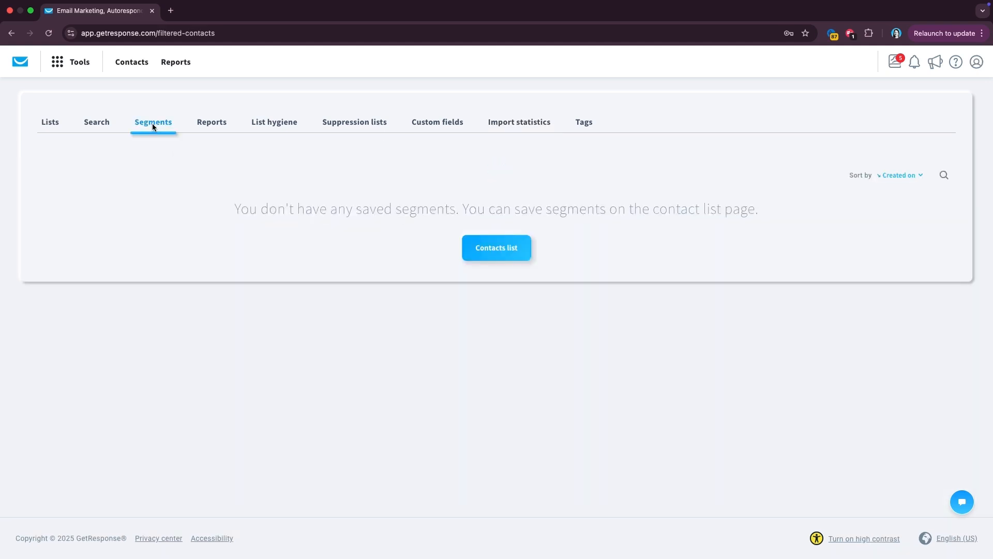
click(516, 259)
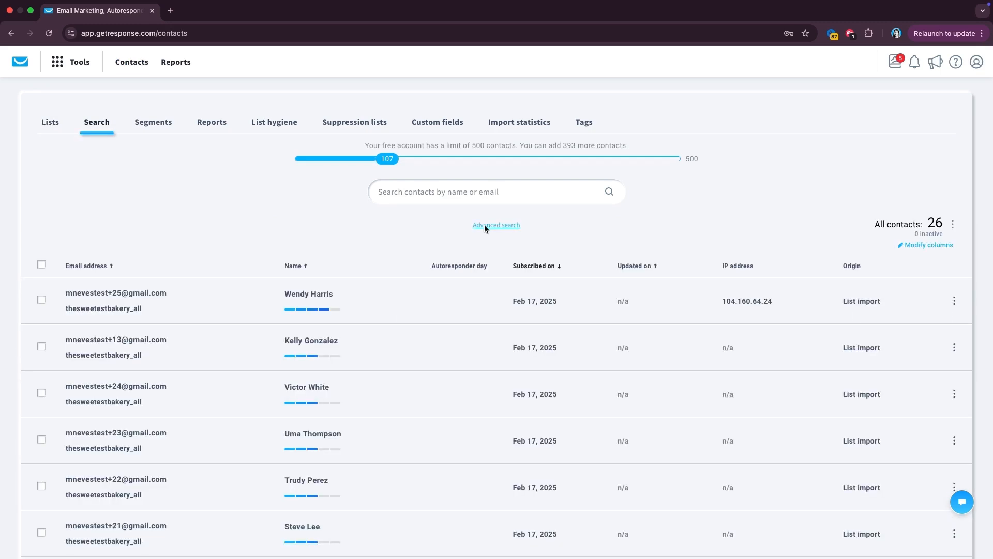
- Build an advanced-search condition: custom field baking_lovers is Yes
click(485, 226)
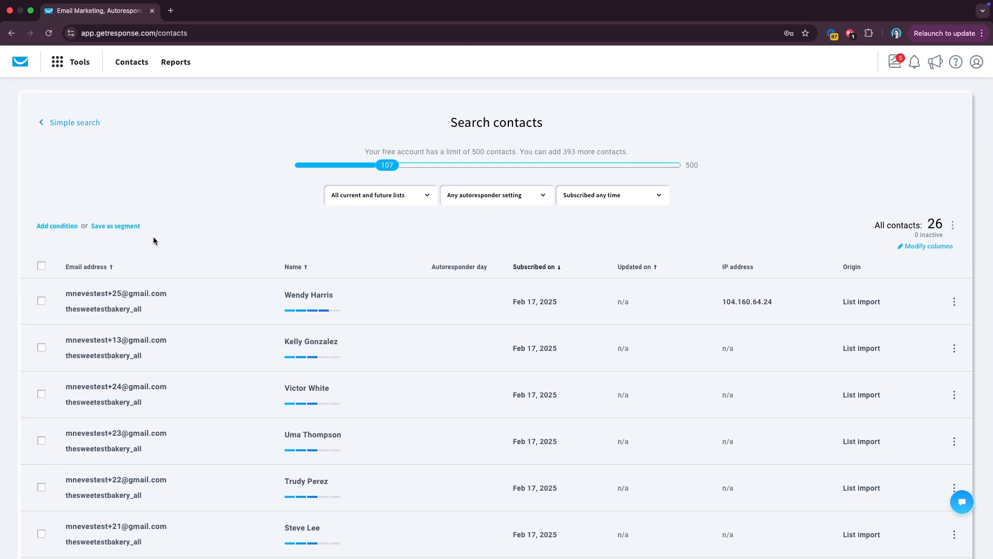
click(57, 226)
click(90, 254)
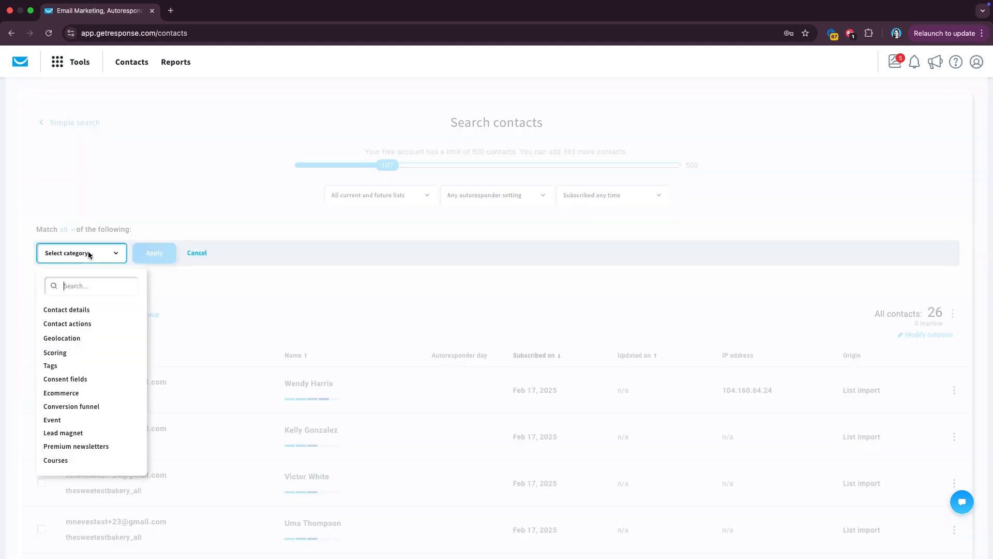
click(85, 311)
click(186, 258)
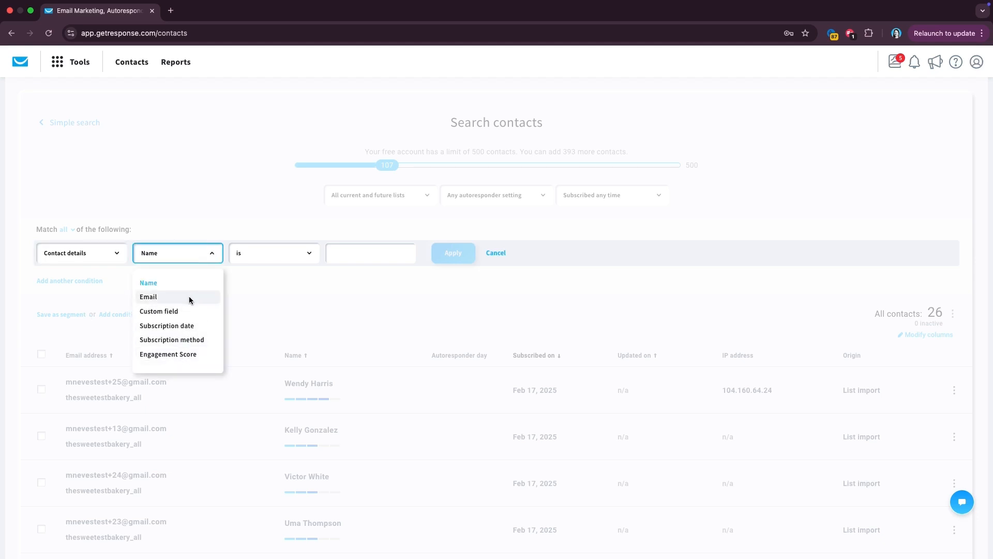
click(185, 312)
click(281, 250)
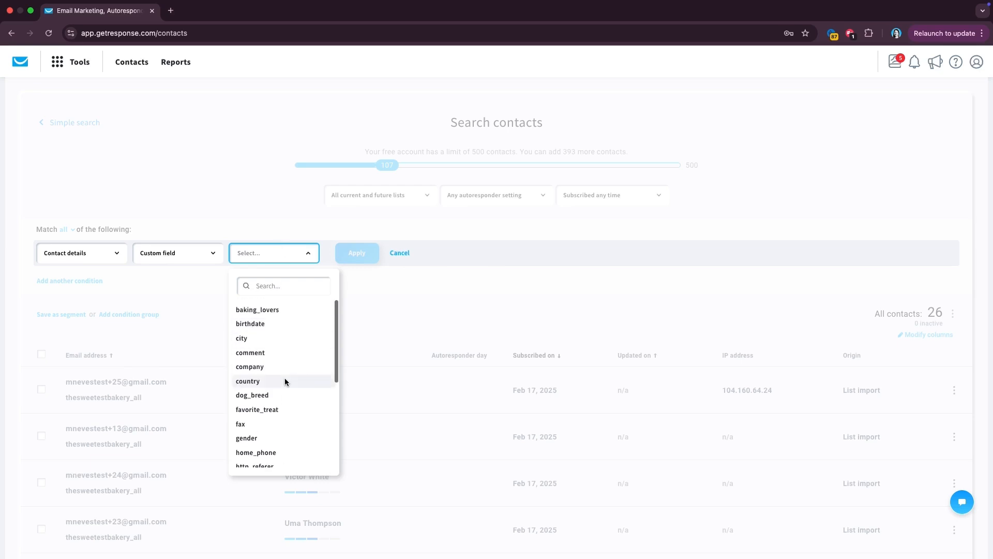
click(299, 311)
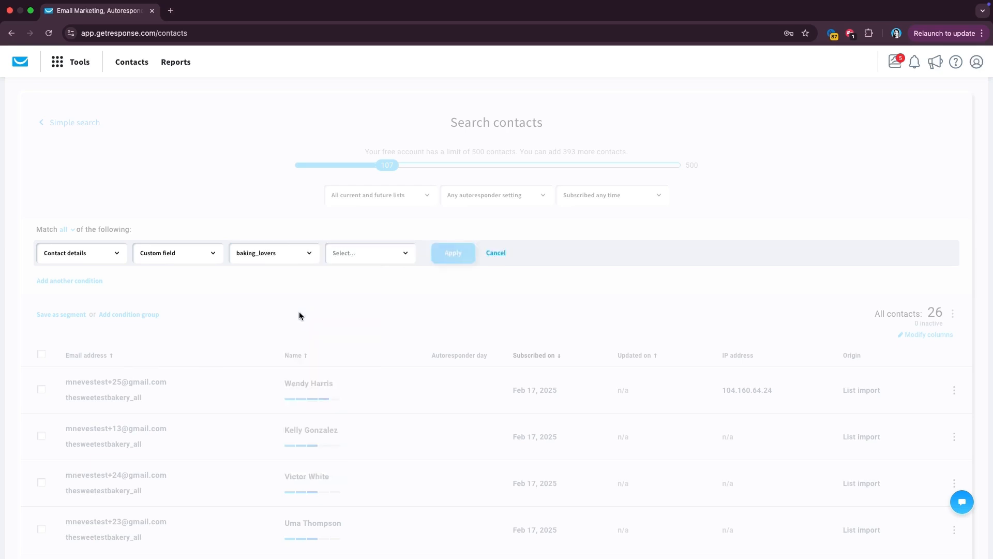
click(377, 253)
click(368, 282)
click(459, 253)
click(440, 282)
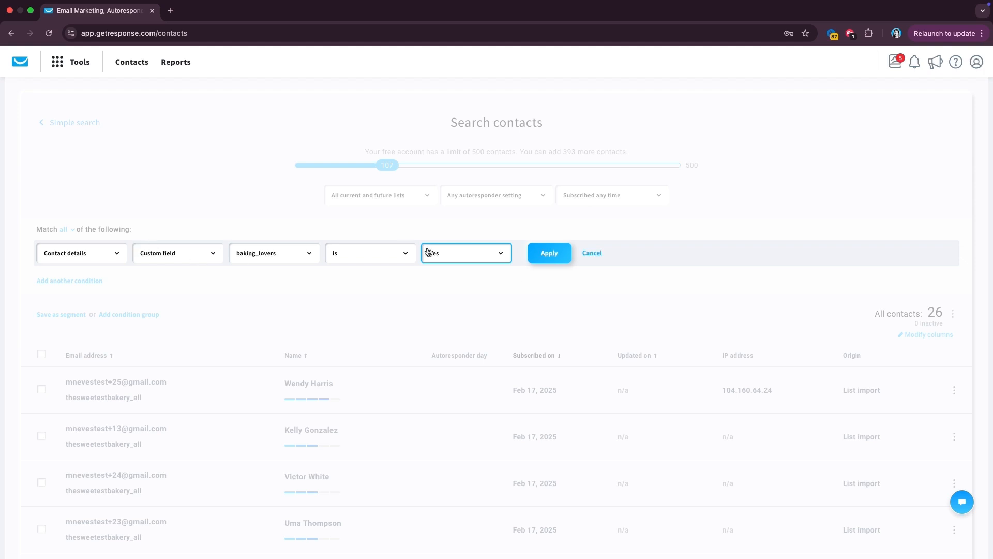
- Apply the condition and save the 13 matching contacts as segment 'baking_lovers'
click(538, 255)
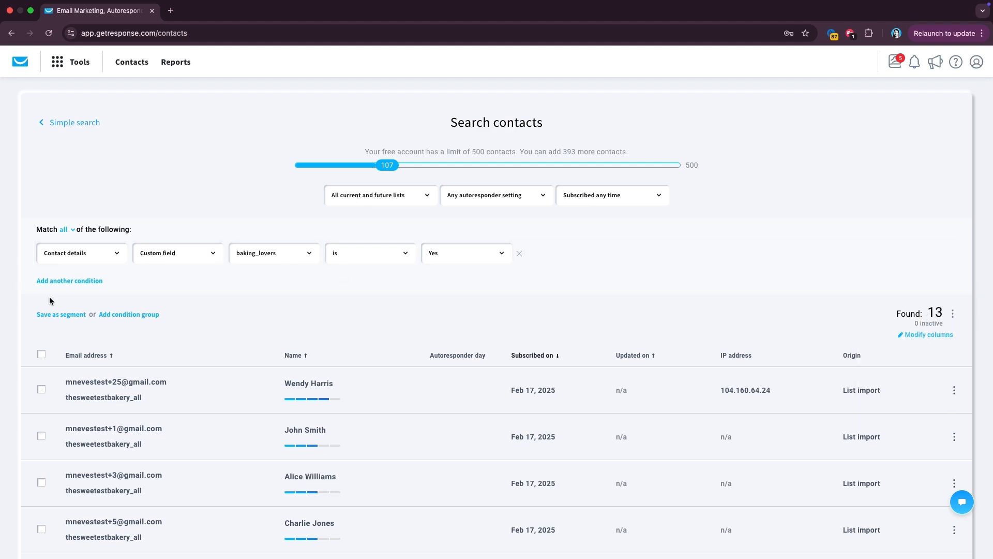
click(57, 314)
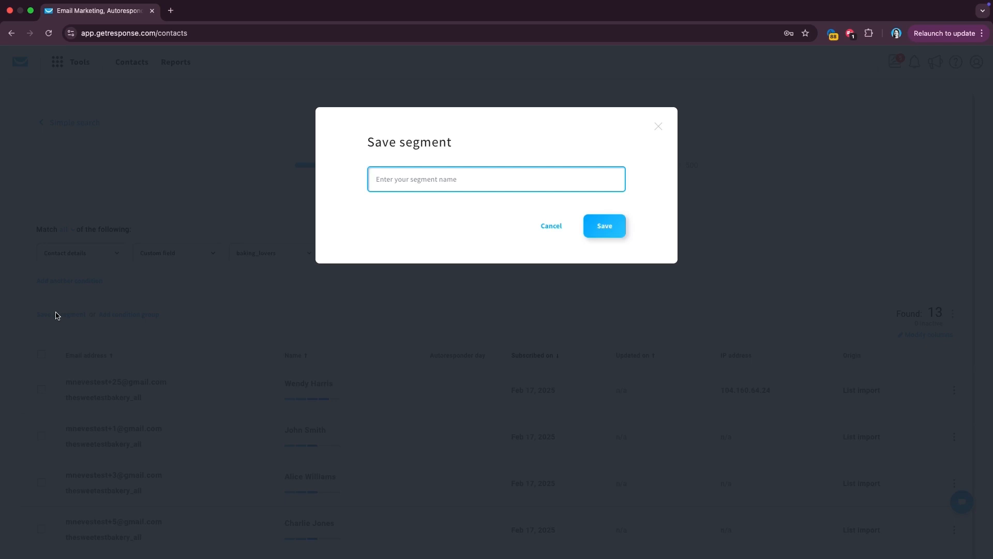
text(baking_lovers)
click(601, 225)
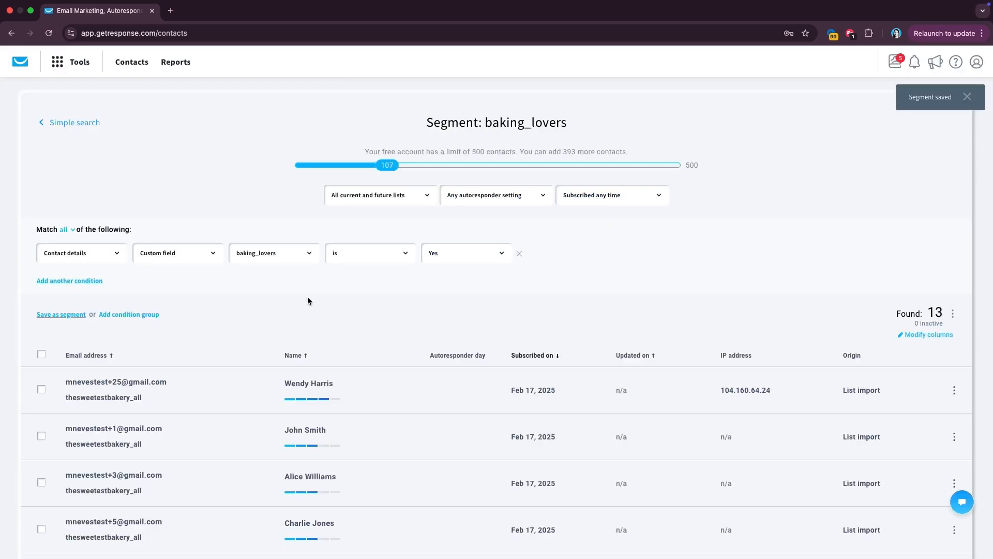
- Change the search condition to promotional_clients is Yes and apply it
click(285, 254)
scroll(284, 343, down, 5)
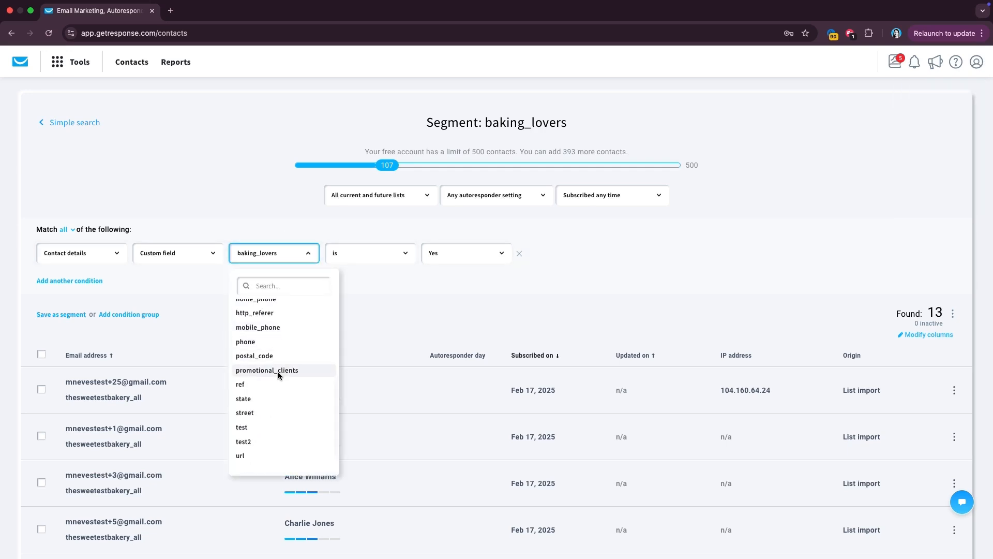
click(278, 370)
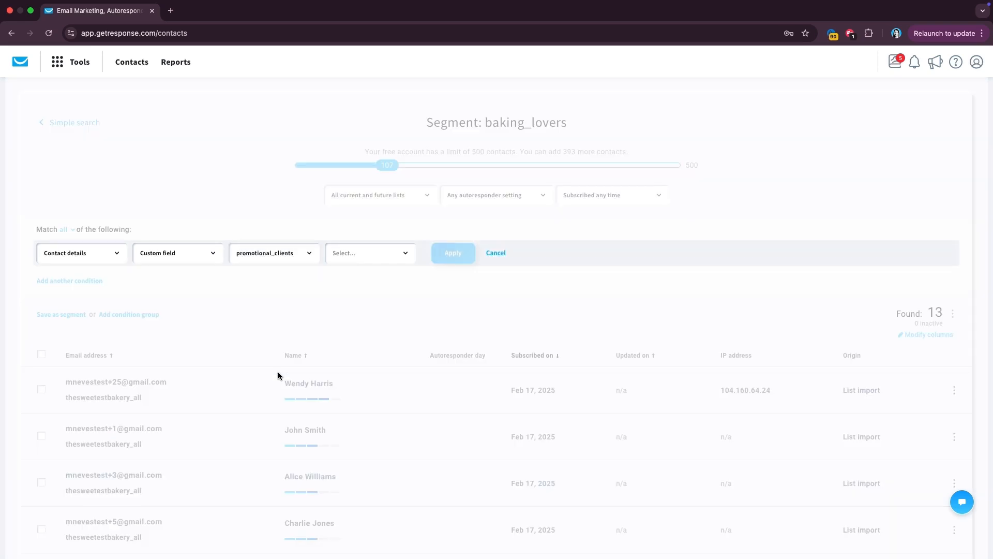
click(377, 254)
click(368, 282)
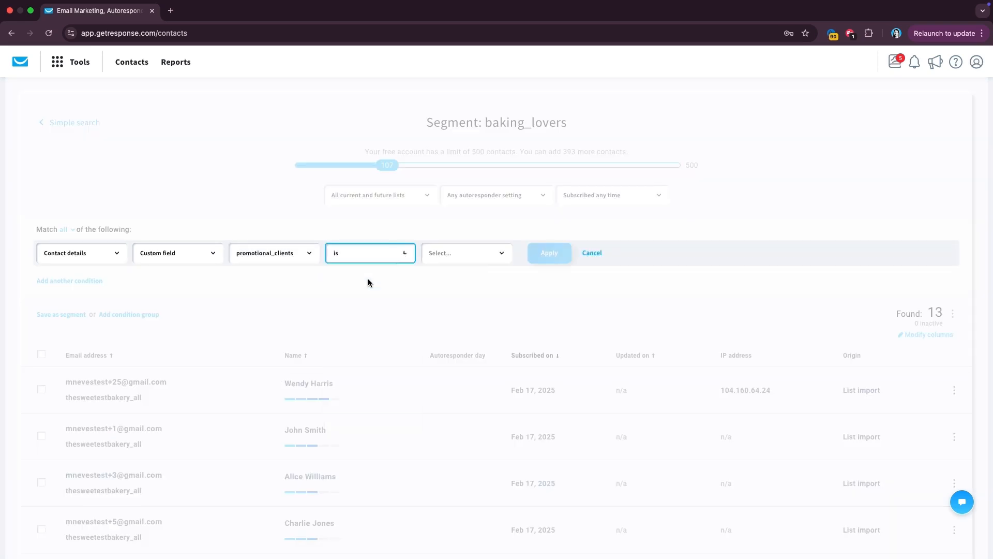
click(448, 255)
click(433, 284)
click(548, 259)
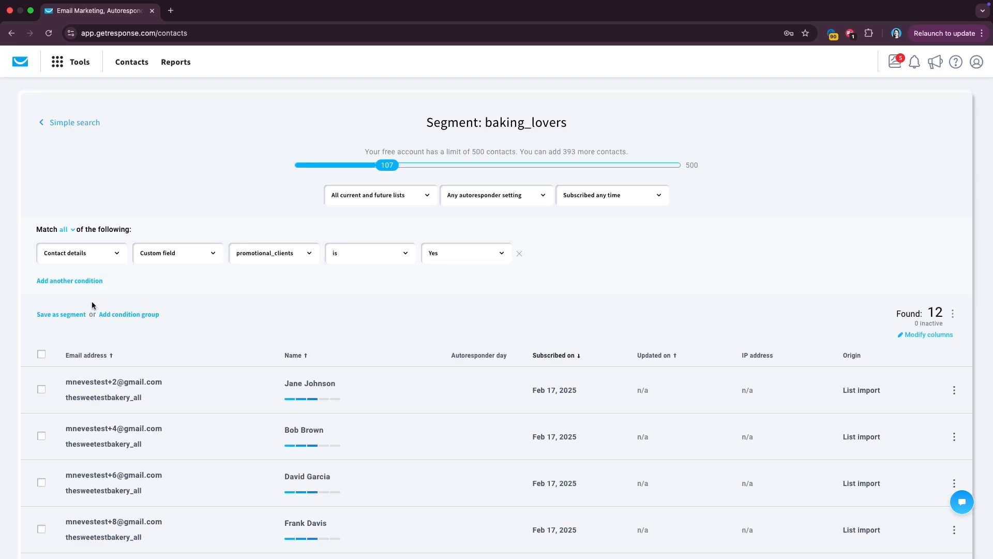
- Save the 12 matching contacts as a segment named 'promotional_clients'
click(61, 315)
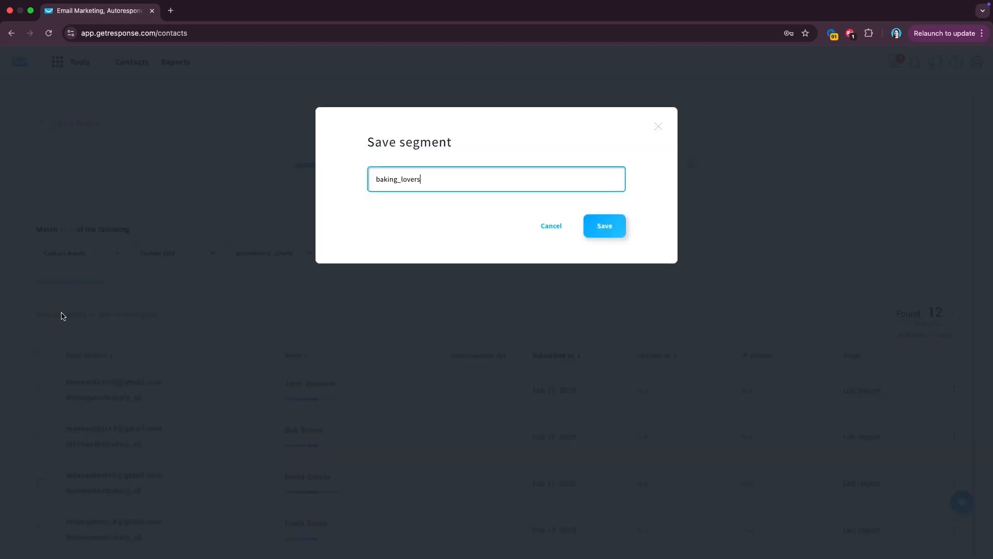
drag(450, 183, 302, 184)
text(p)
key(BackSpace)
text(promotional_clients)
click(606, 227)
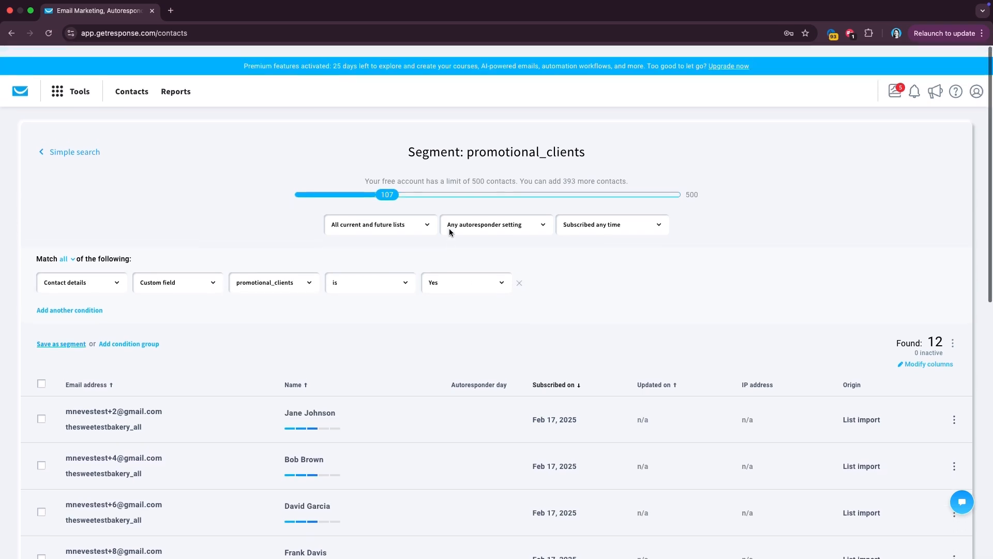
- Go to Tools > Landing pages and begin creating a new landing page
click(69, 81)
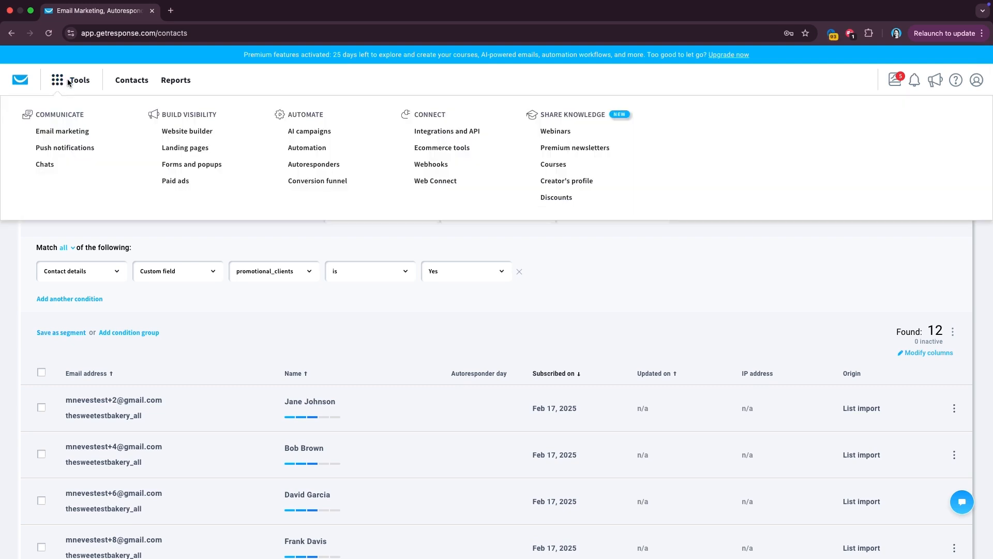
click(182, 149)
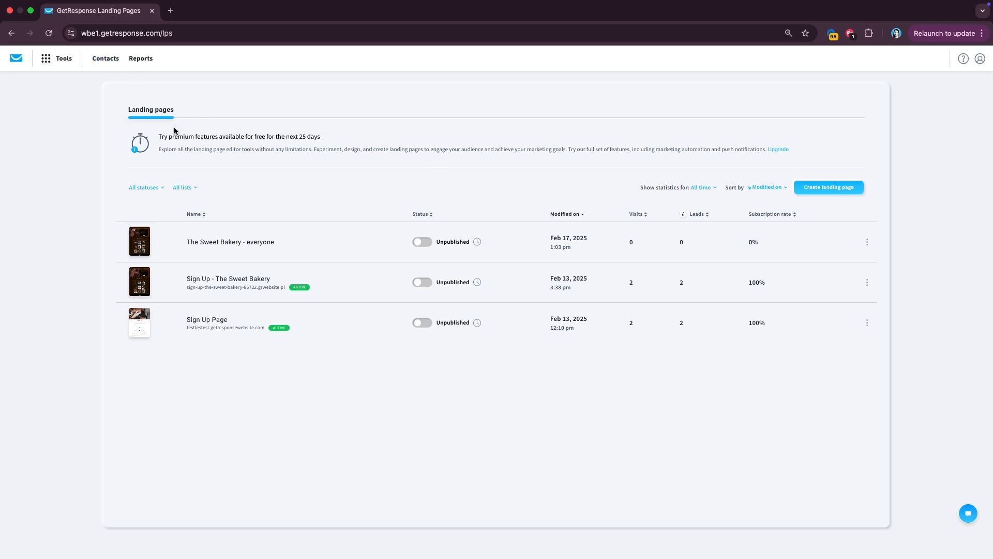
click(833, 188)
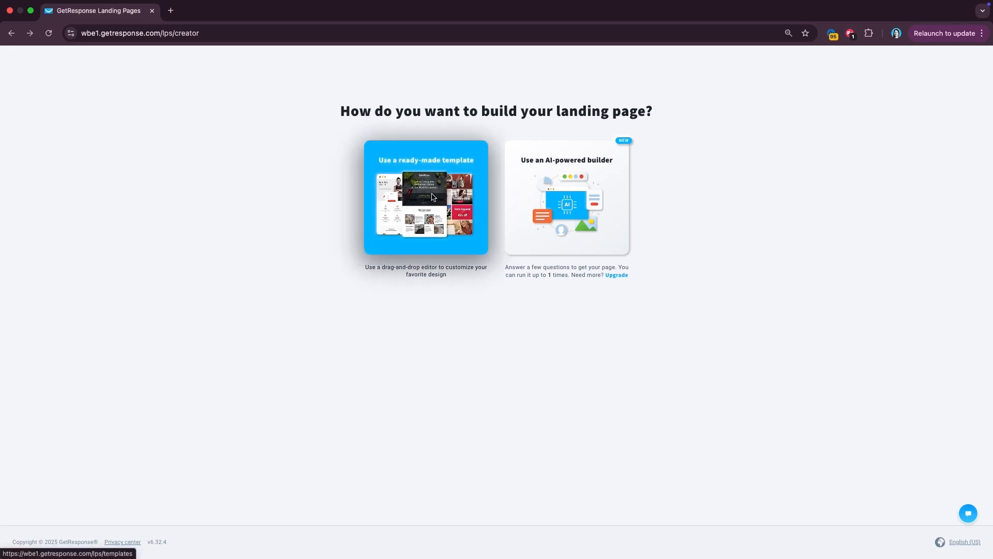
- Use the AI builder with field Candy & Sweets and description 'We are a bakery shop that sells donuts and cupcakes.'
click(607, 208)
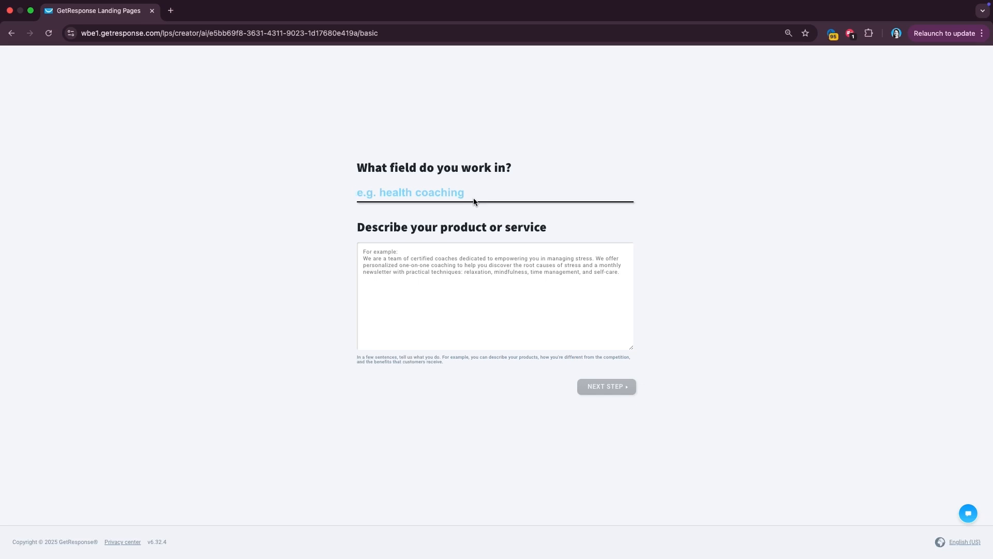
text(sweet)
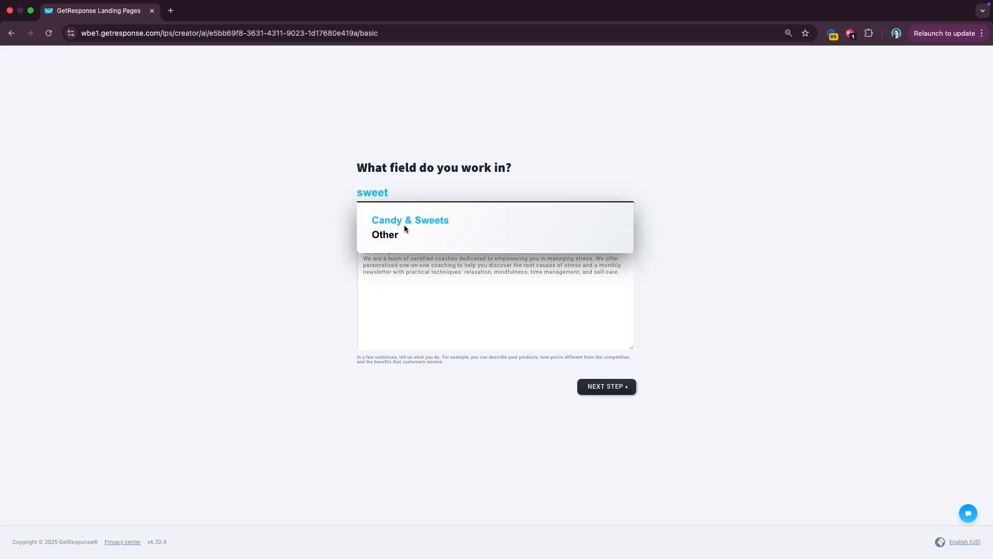
click(407, 221)
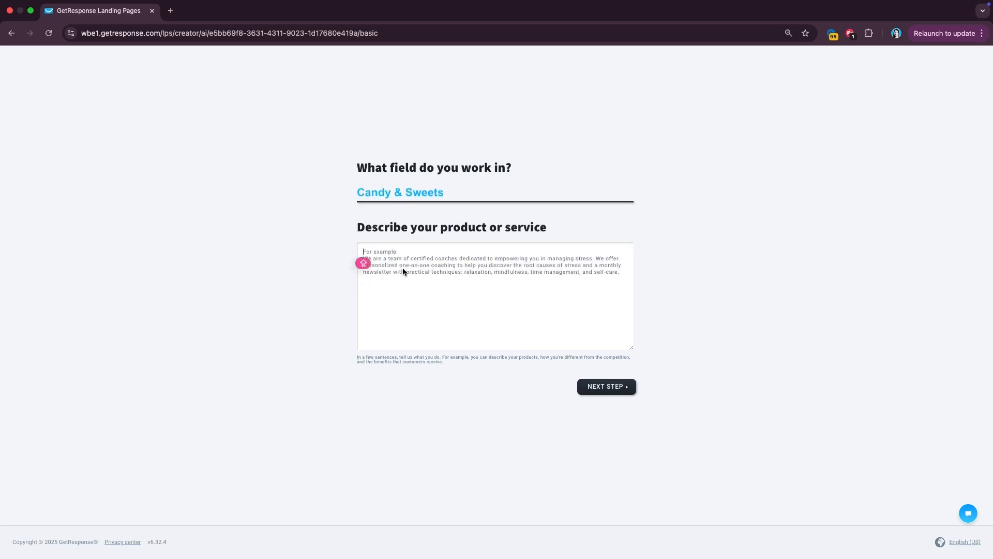
text(We are a bak)
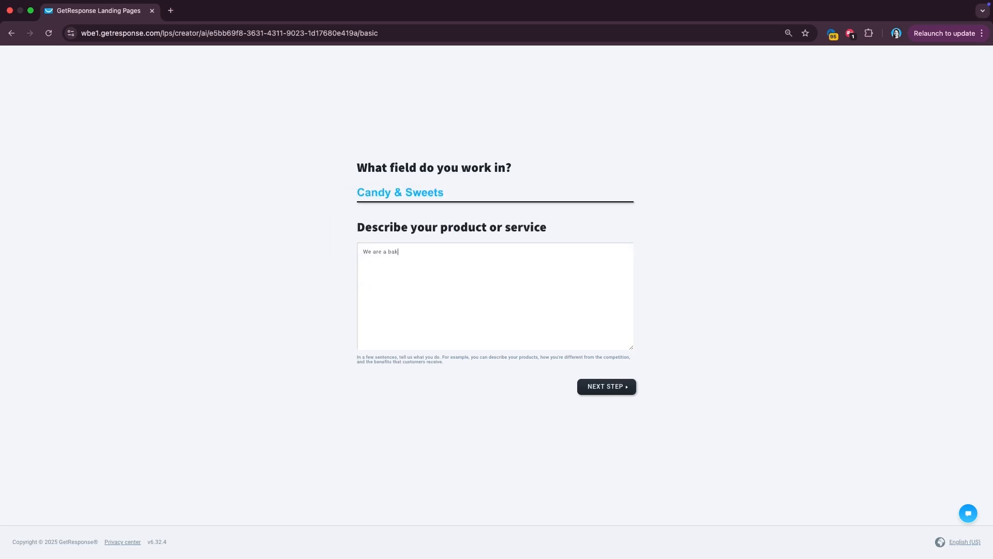
text(ery shop that sells donuts and cupcakes.)
click(610, 386)
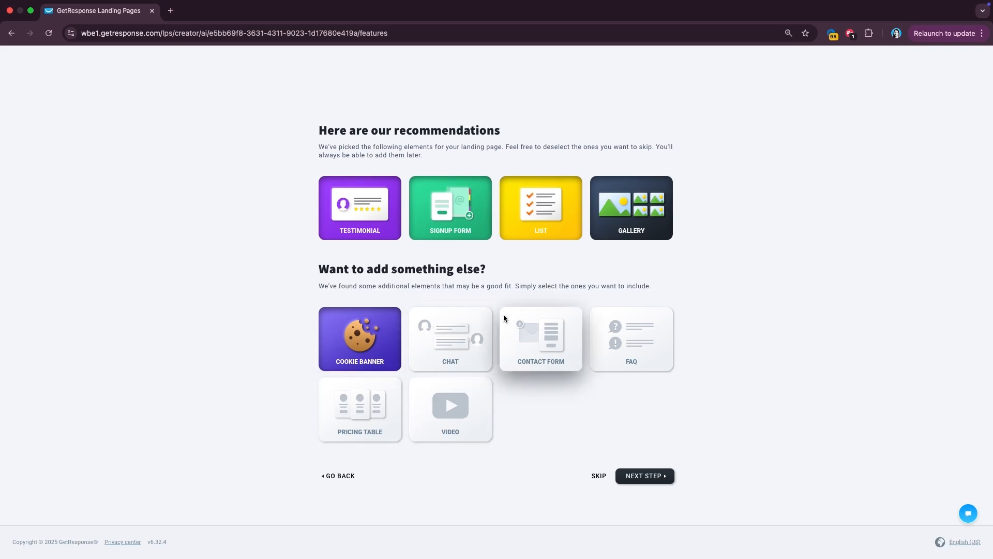
- Accept the recommended elements, pick the Lead theme, skip company details, and go back
click(644, 476)
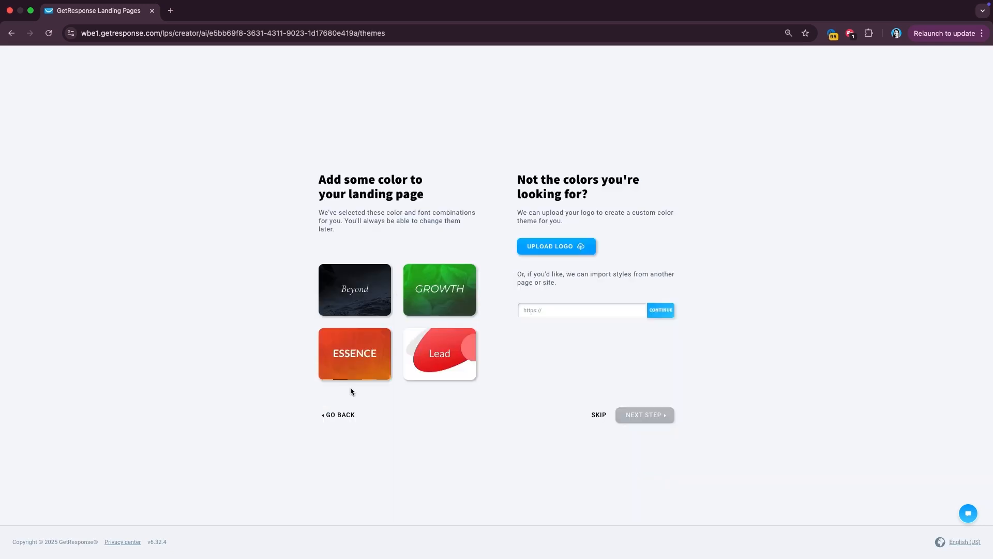
click(427, 344)
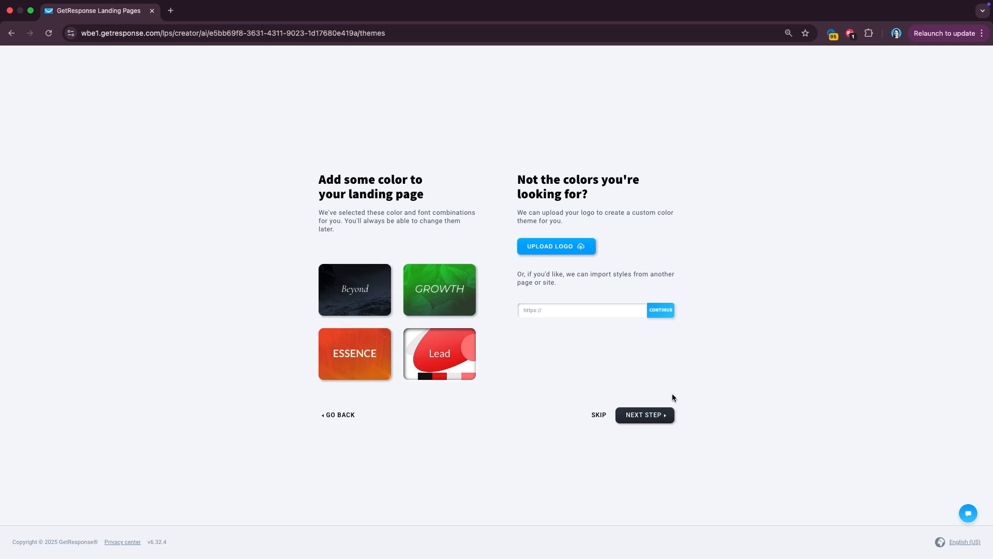
click(649, 418)
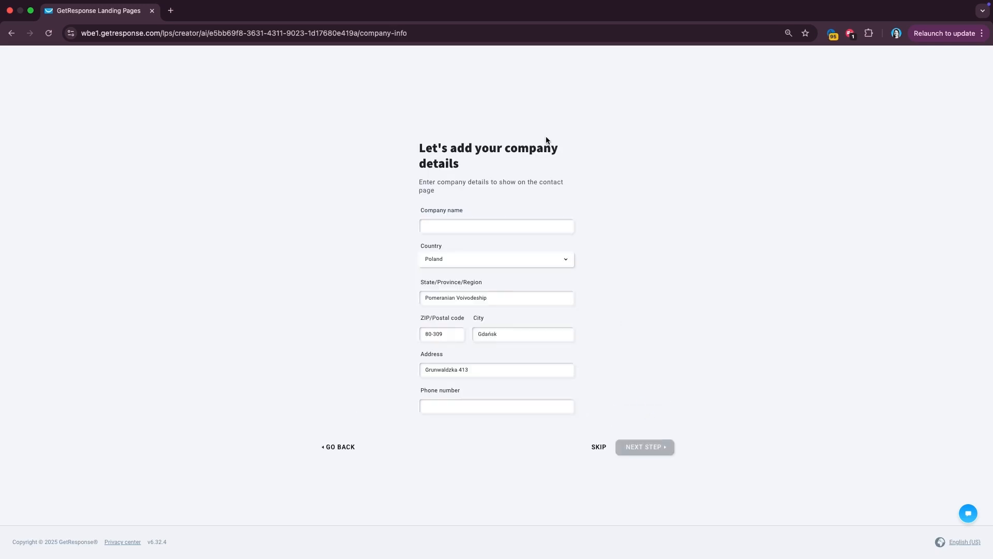
click(600, 450)
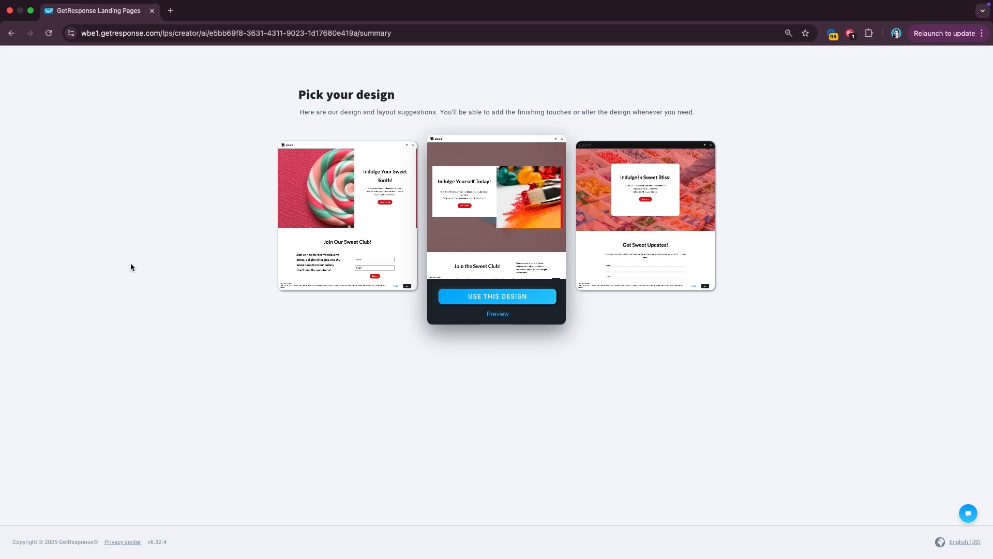
click(12, 45)
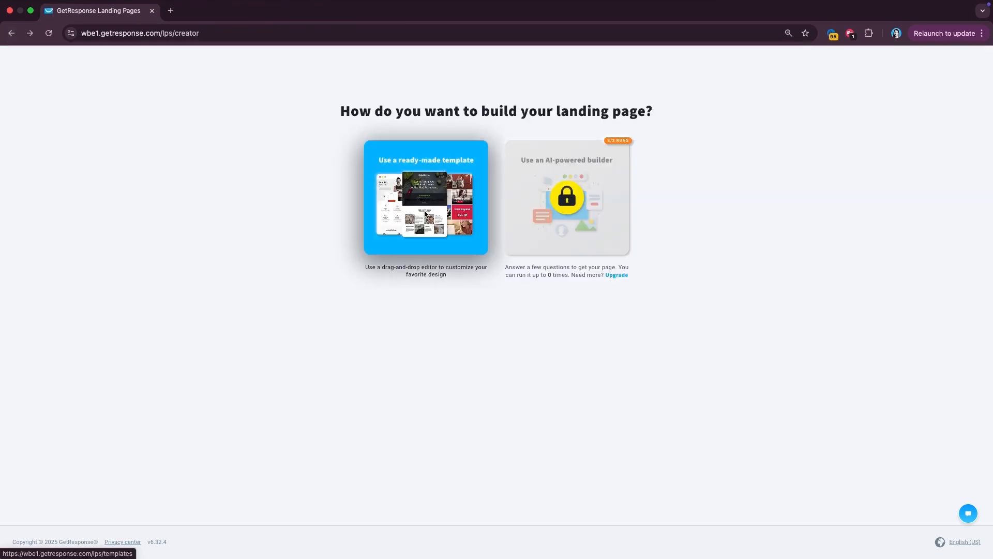
- Switch to ready-made templates, filter to Food & Drink, and use Predesigned #031
click(424, 213)
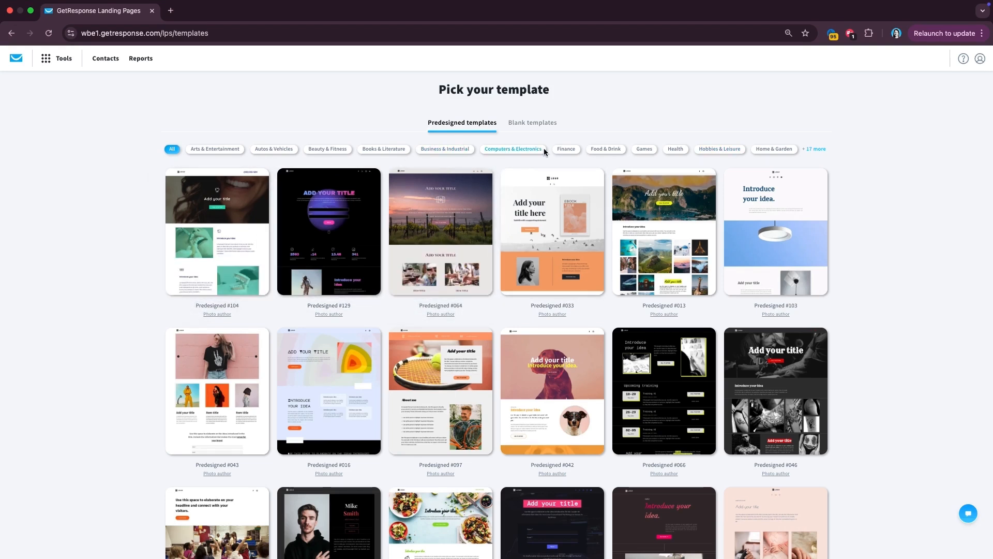
click(616, 150)
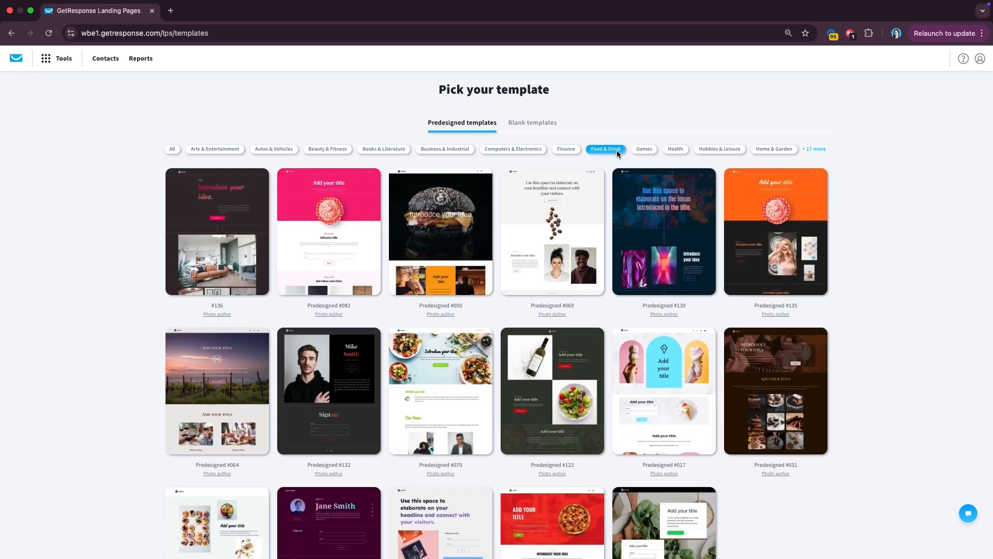
scroll(582, 351, down, 1)
scroll(583, 352, down, 3)
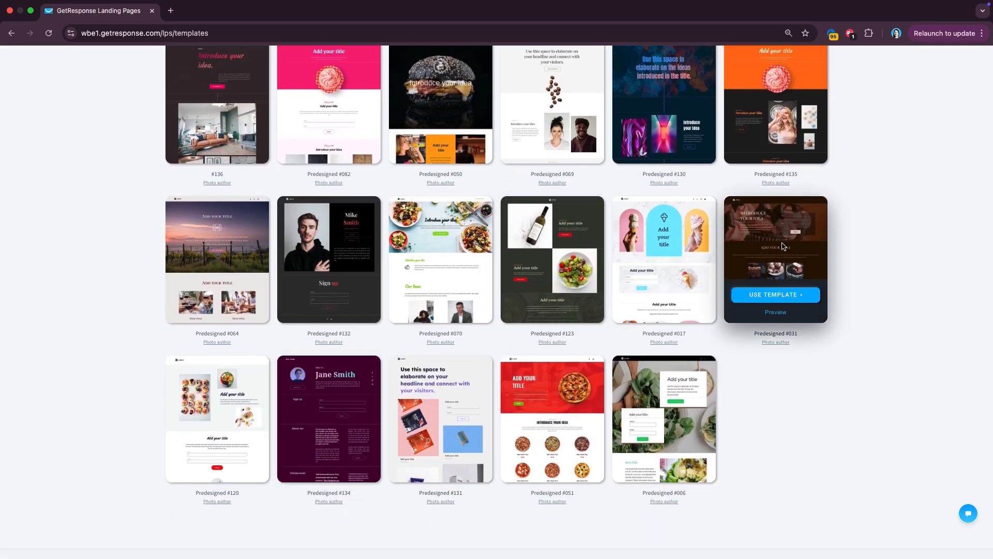
click(779, 299)
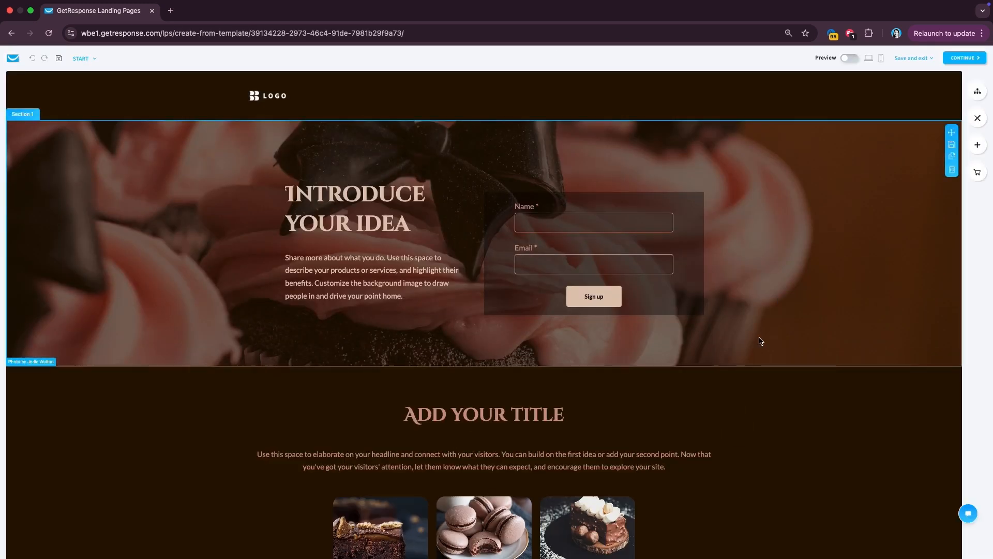
- Review the template's Not Found and Thank You pages, then return to the START page
scroll(757, 348, down, 7)
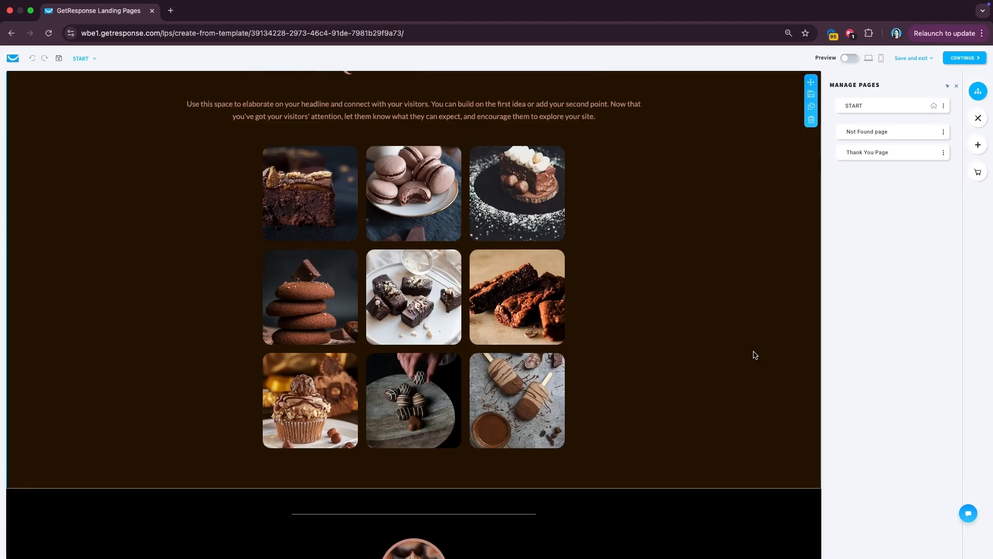
scroll(666, 297, up, 7)
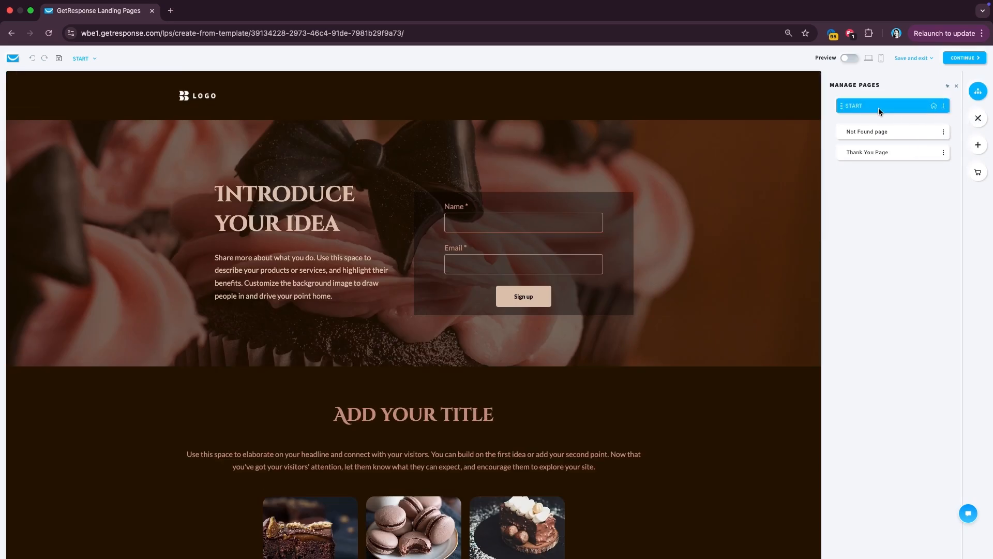
scroll(514, 335, down, 5)
scroll(798, 198, up, 5)
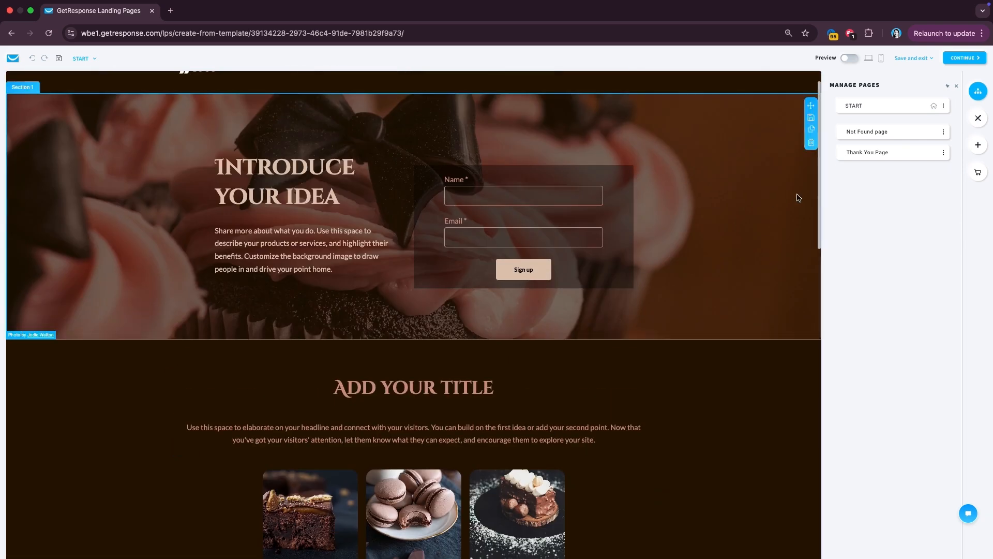
click(891, 133)
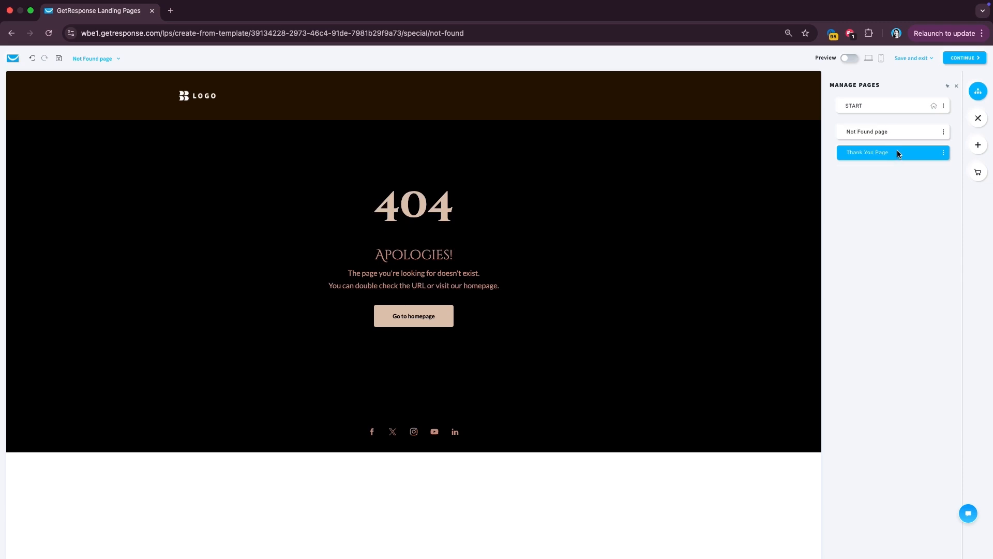
click(898, 154)
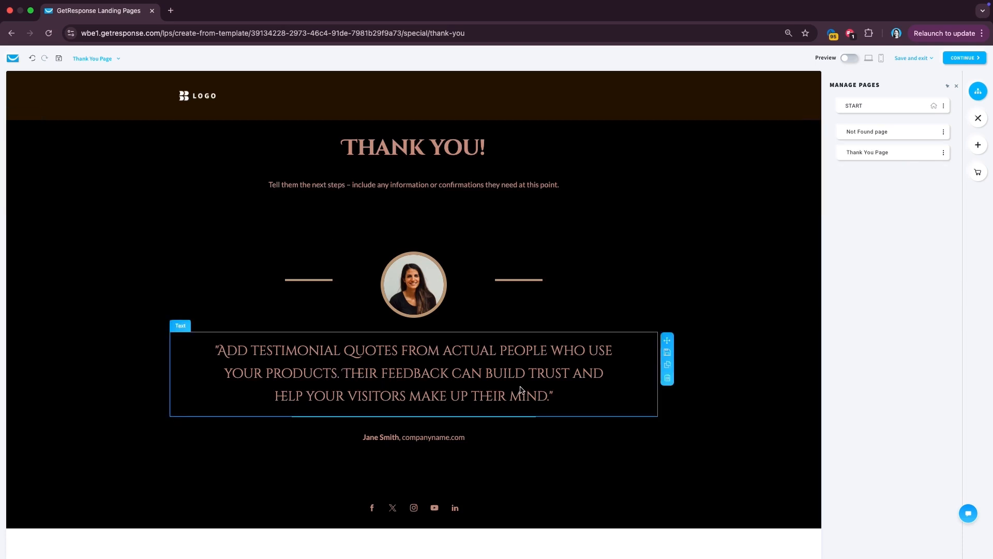
click(897, 110)
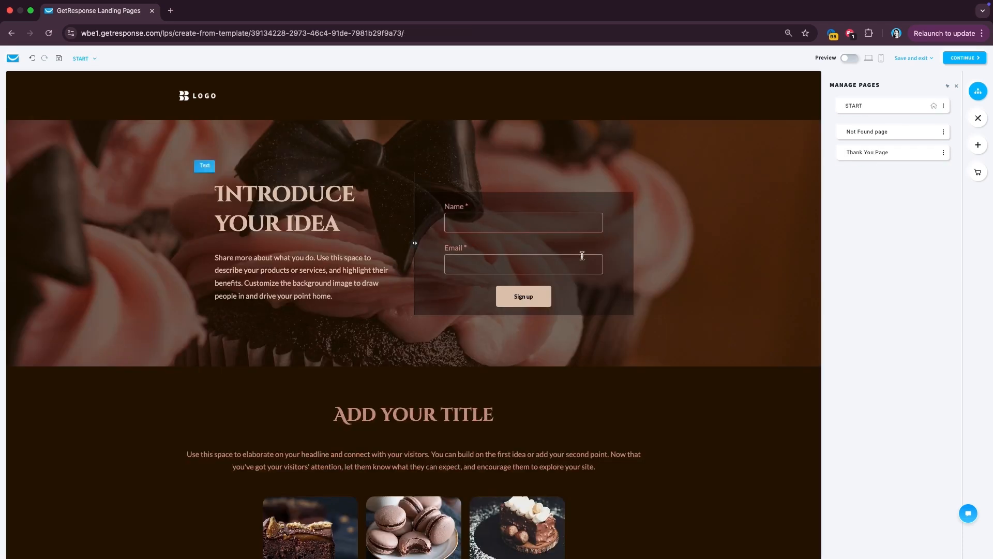
- Delete the hero's existing form and insert the dark Name and Email signup form design
click(982, 145)
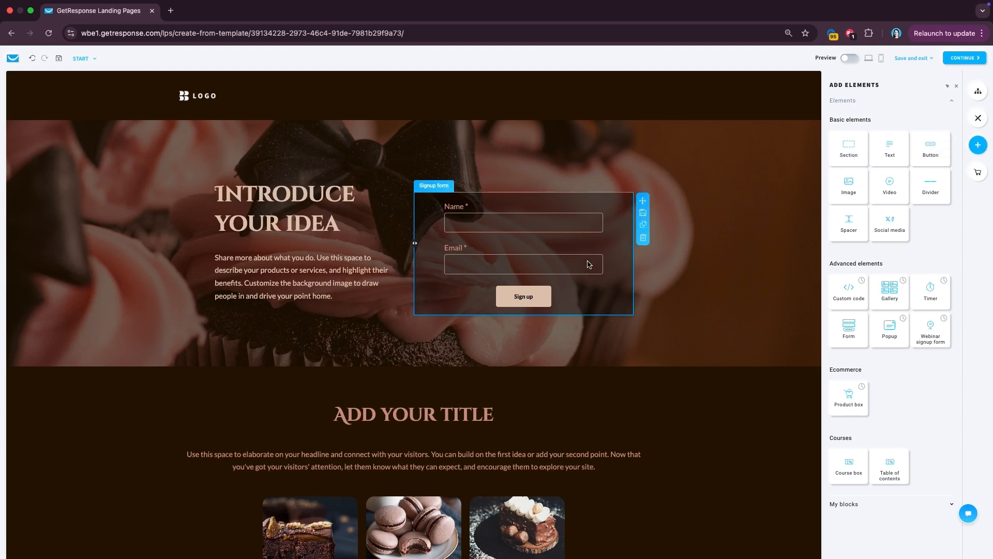
click(643, 238)
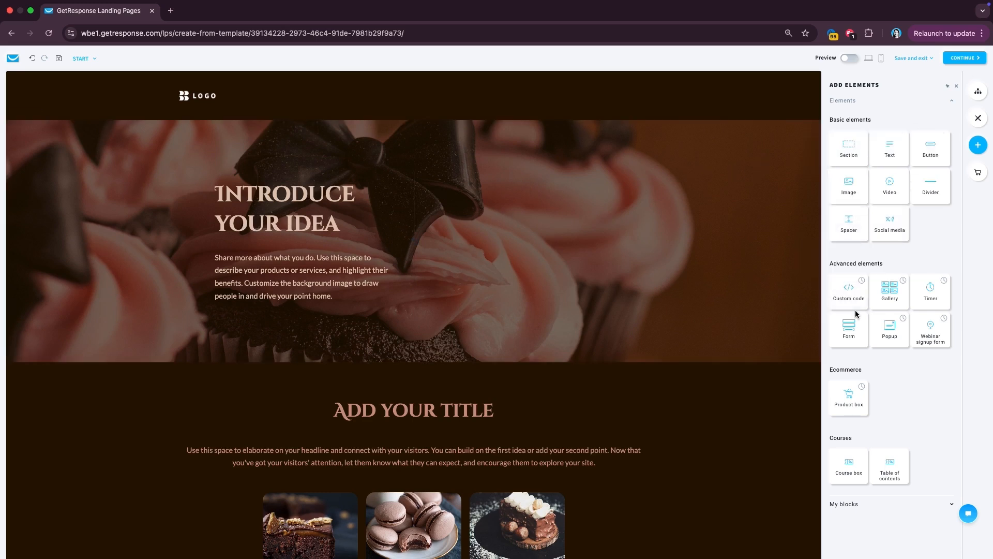
drag(848, 334, 523, 210)
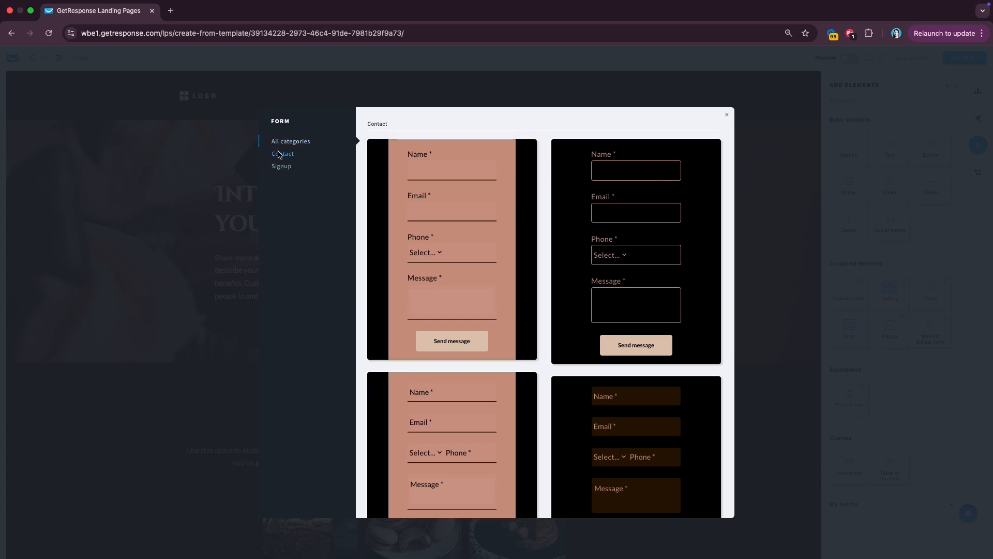
click(278, 154)
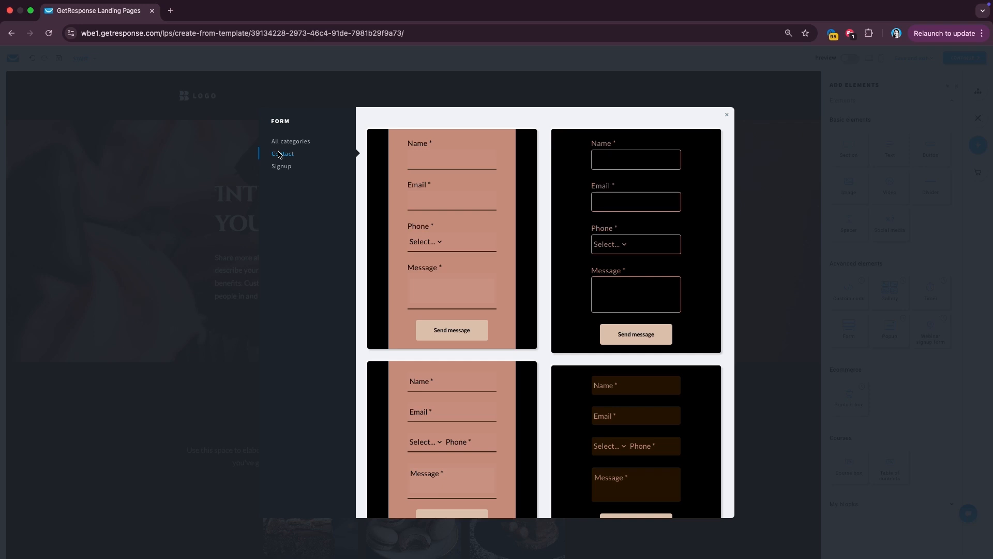
click(281, 167)
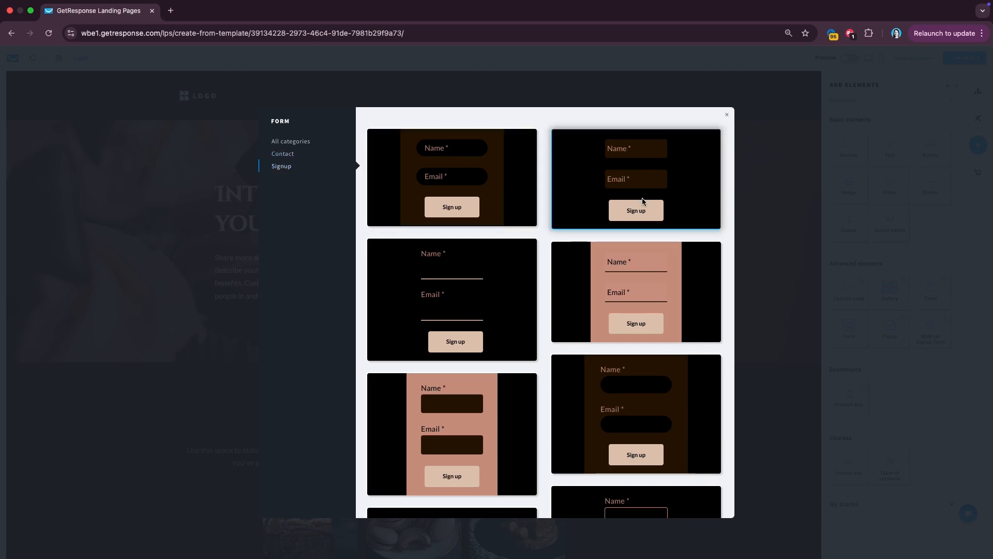
click(655, 192)
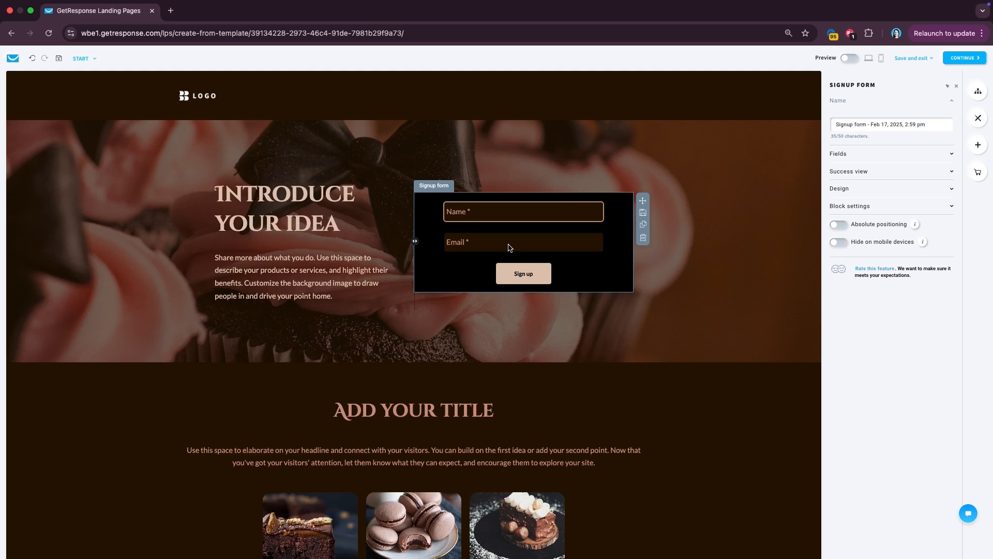
- Add the baking_lovers custom field to the form, labelled 'I want to receive baking tips:'
click(866, 155)
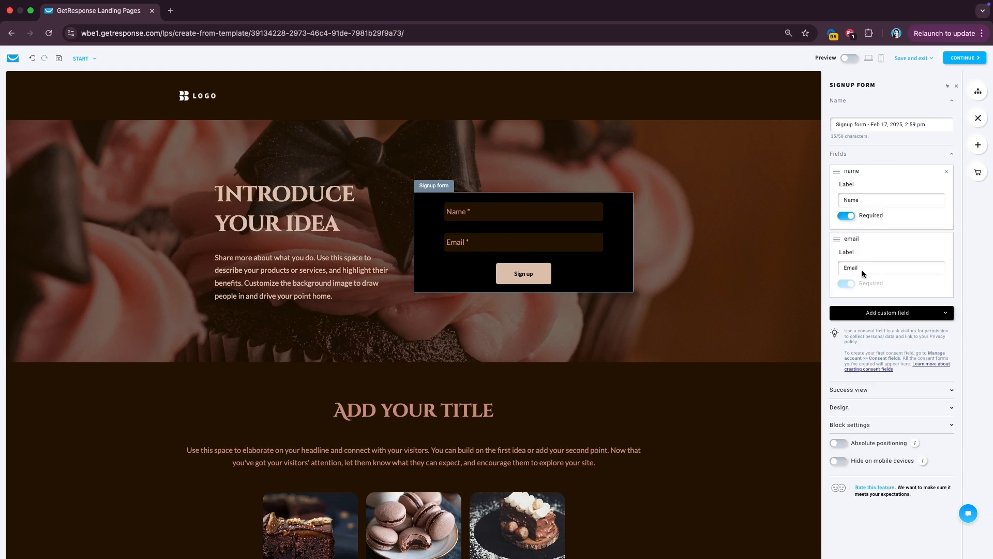
click(889, 313)
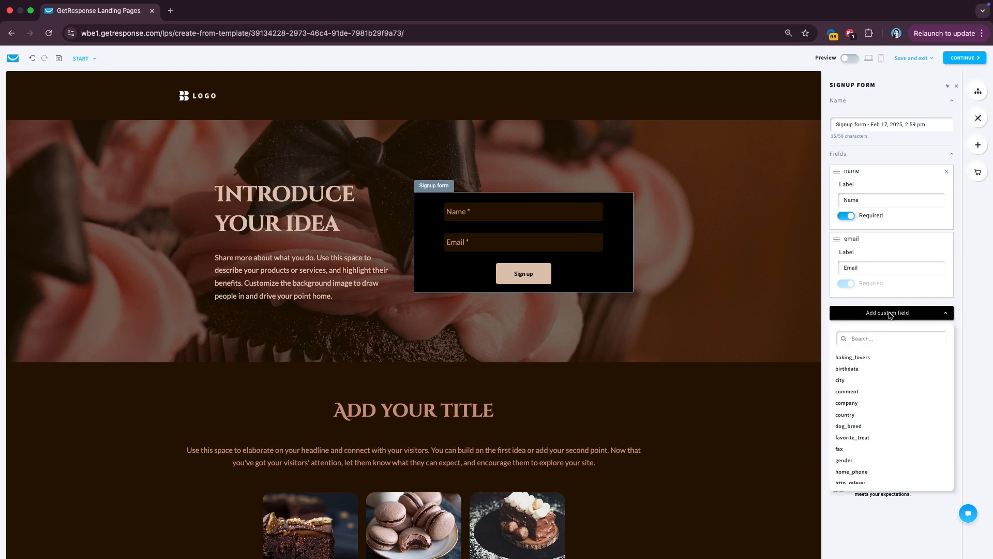
click(861, 358)
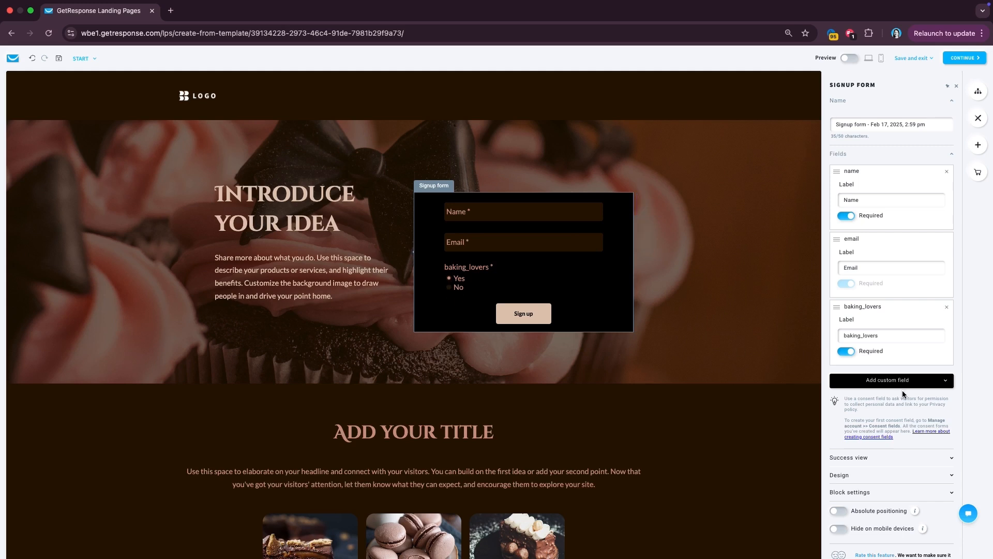
double_click(901, 336)
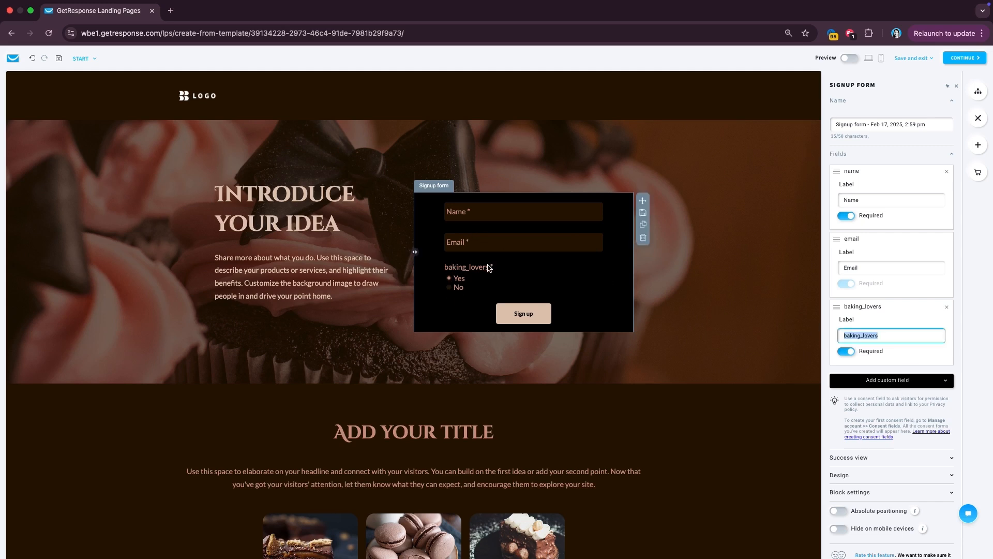
key(BackSpace)
click(844, 339)
text(I want to receive ba)
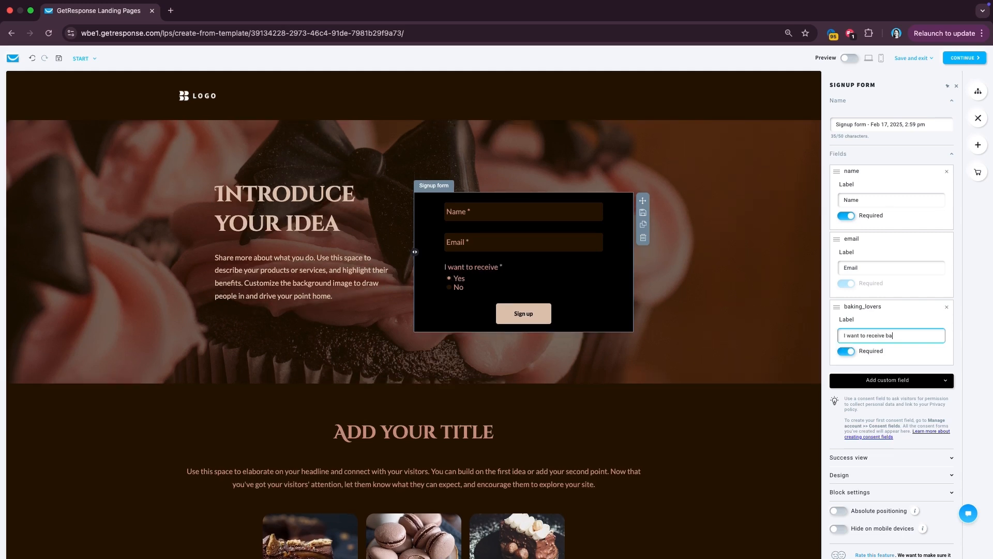
text(king tips:)
click(909, 388)
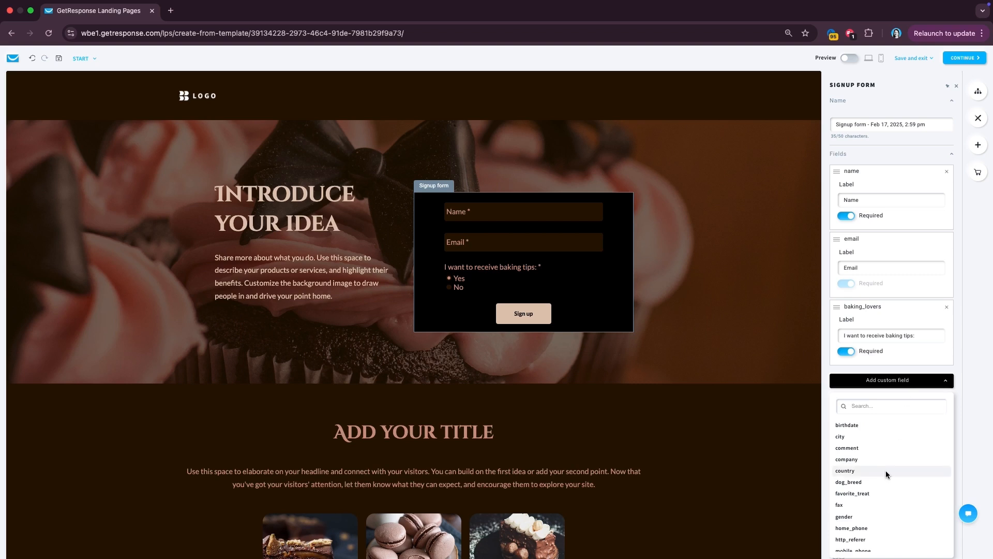
scroll(886, 470, down, 3)
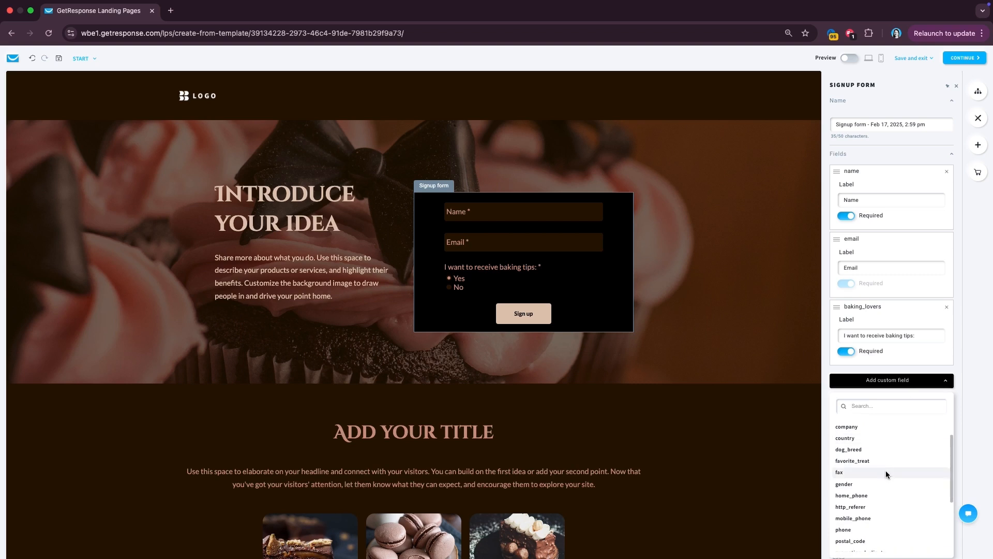
scroll(886, 474, down, 2)
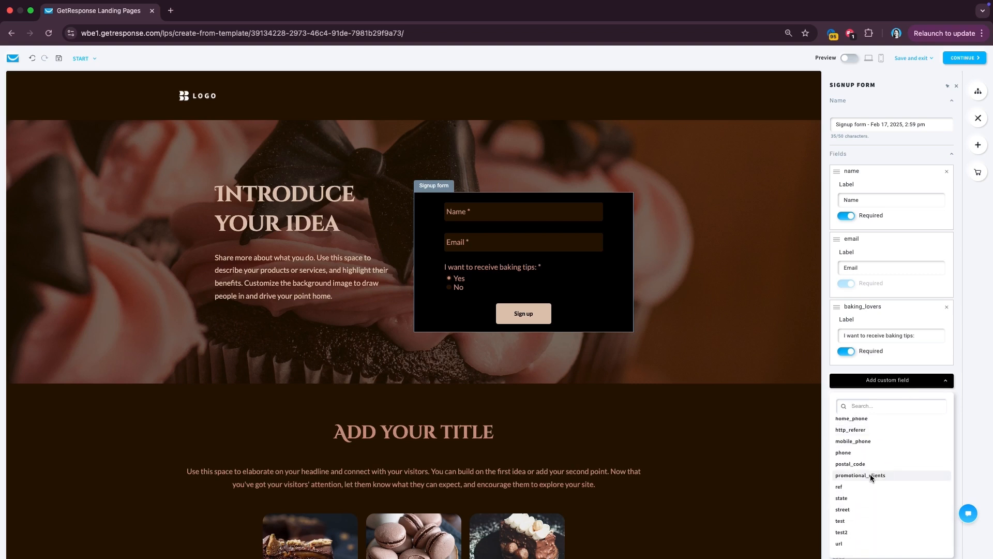
- Add the promotional_clients field, labelled 'I want to receive special bakery promotions:'
click(871, 474)
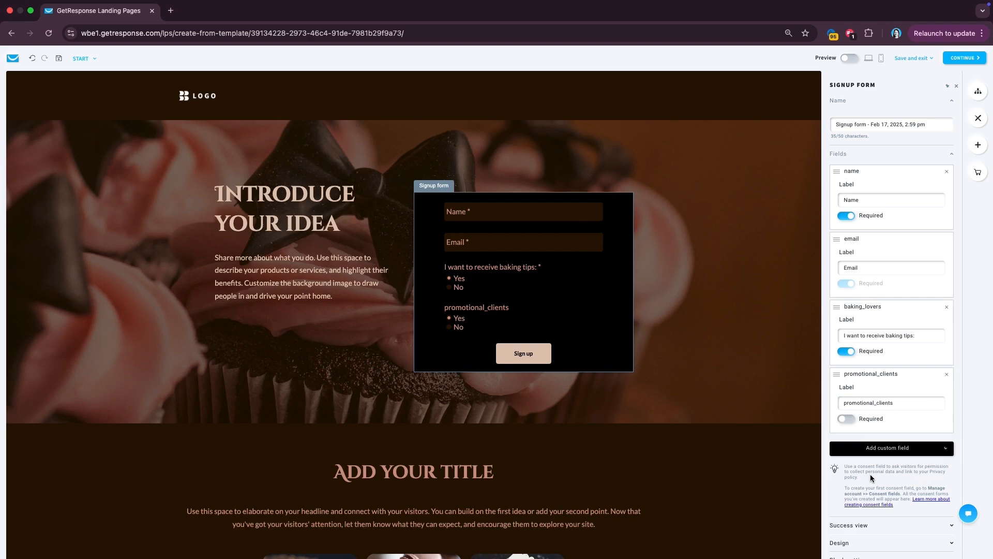
click(847, 418)
double_click(871, 403)
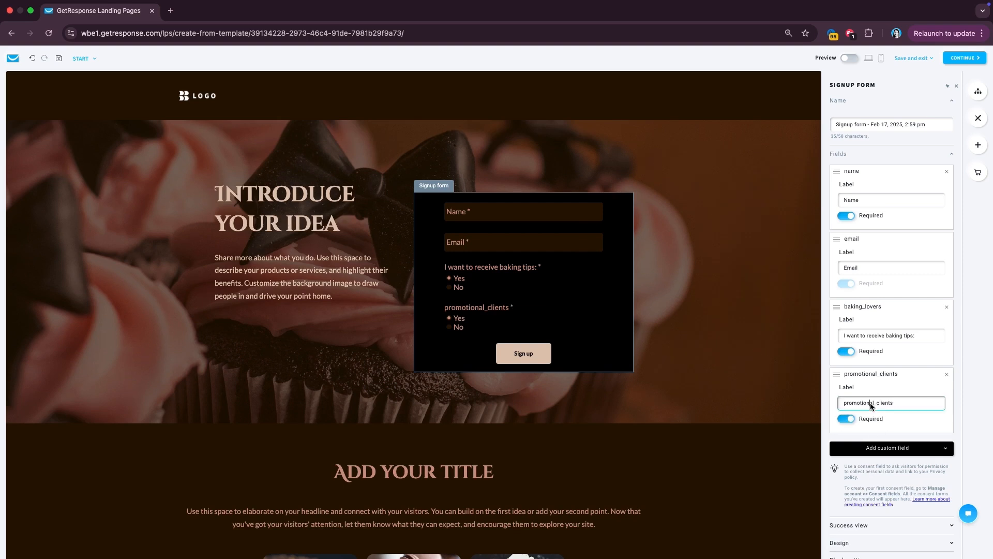
text(I want to re)
text(ceive special)
text(bakery prom)
text(otions:)
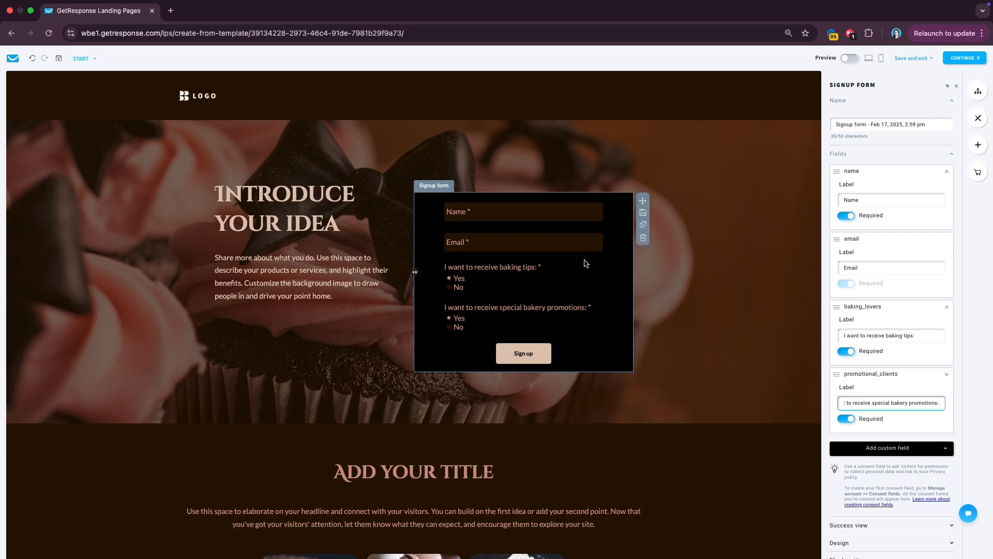
- Scroll through the page, inspecting the image gallery and the ADD YOUR TITLE heading
scroll(577, 425, down, 4)
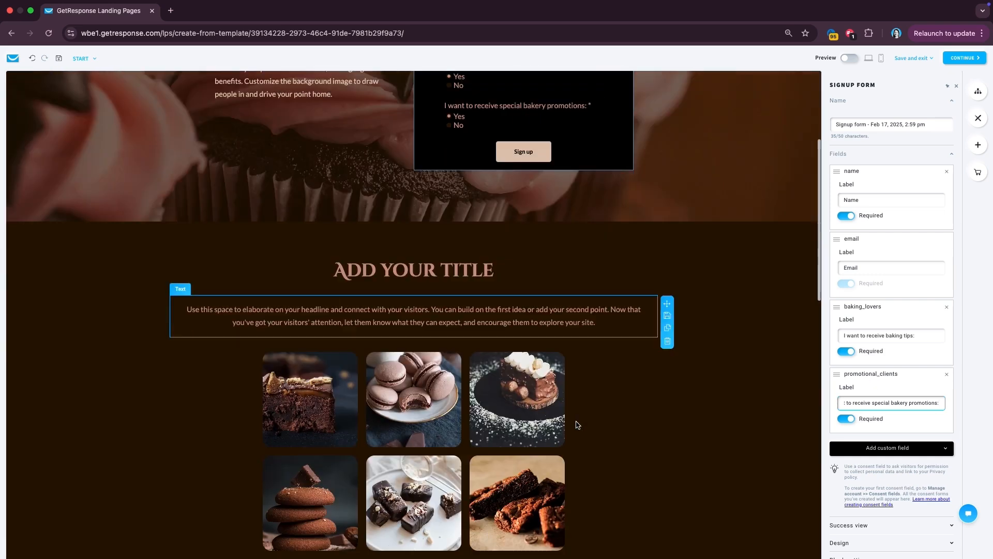
scroll(647, 233, down, 1)
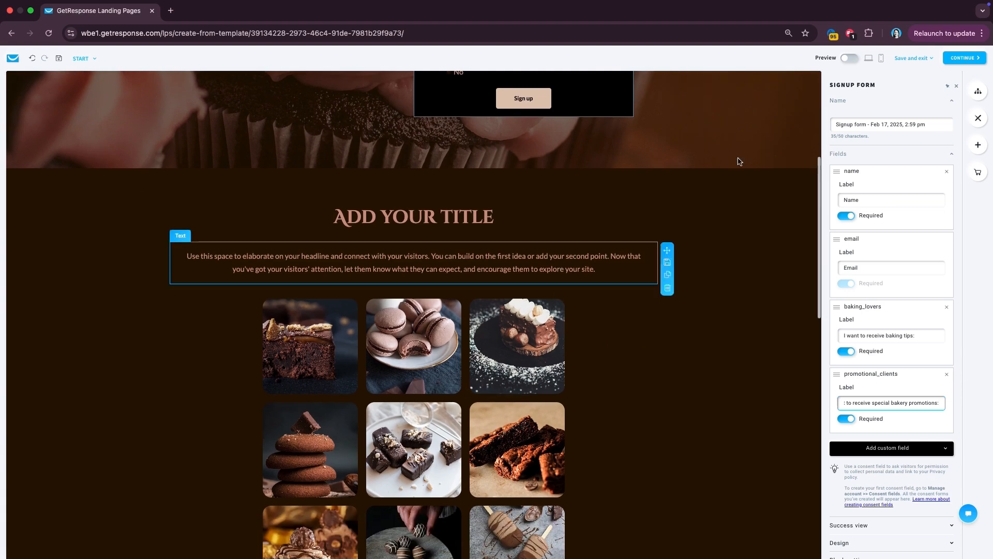
click(654, 374)
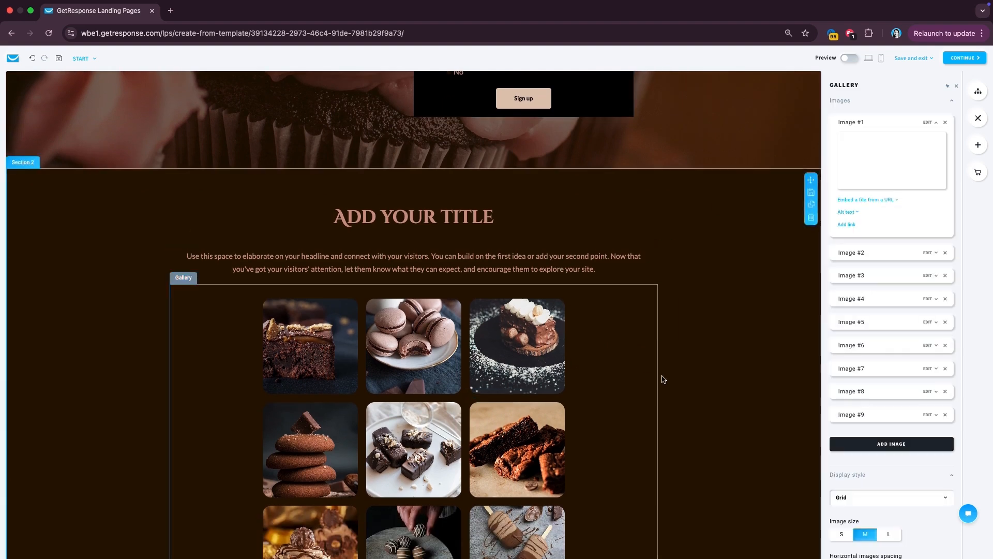
scroll(663, 380, down, 1)
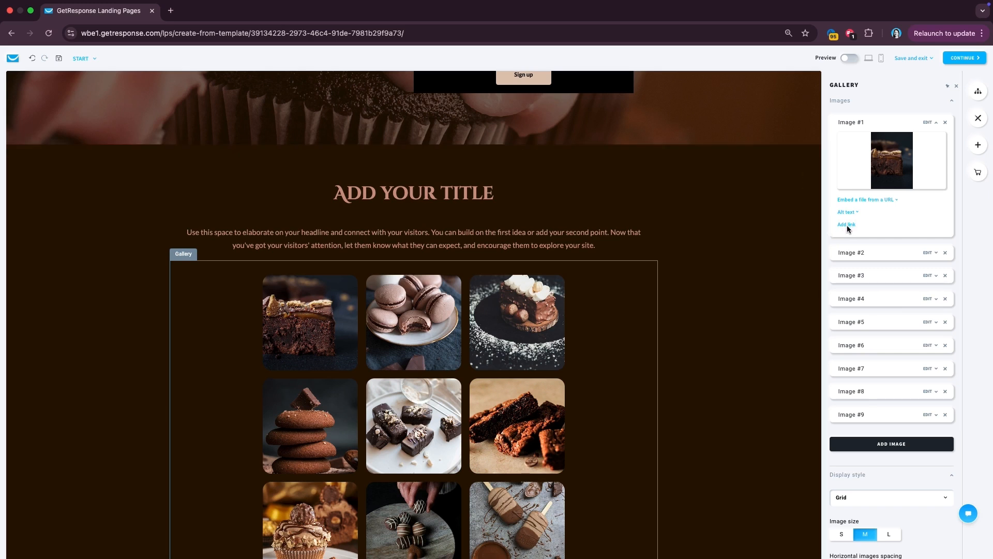
mouse_move(900, 148)
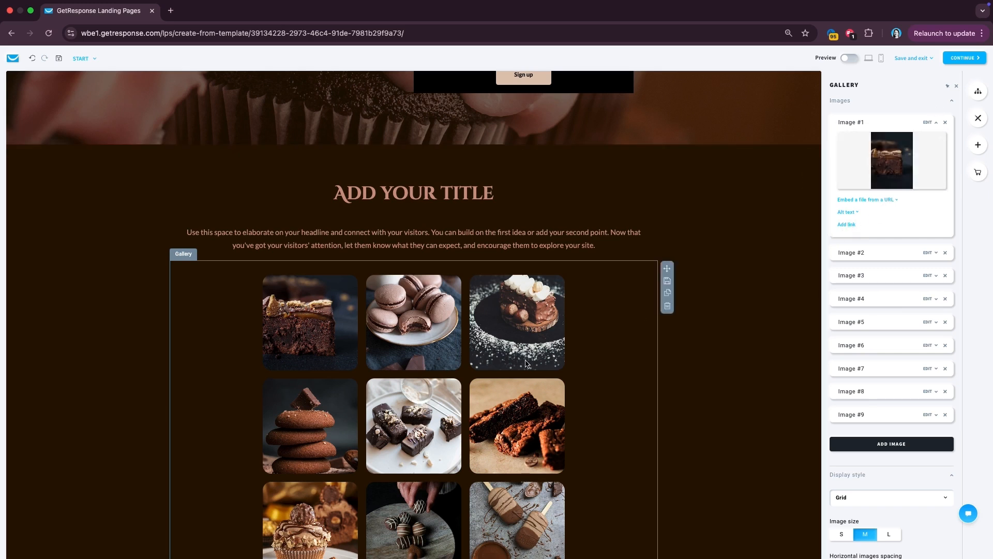
scroll(445, 249, down, 1)
click(447, 185)
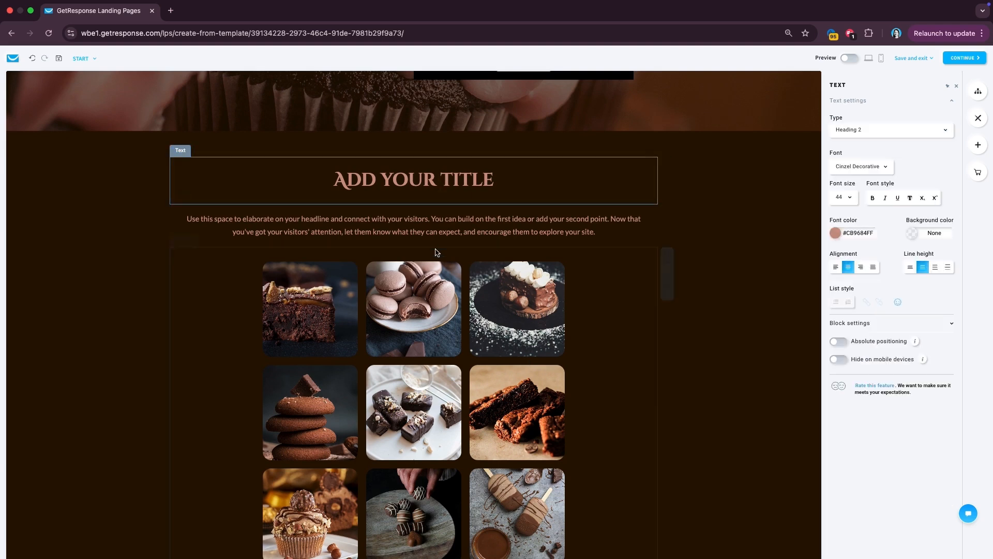
- Show the list of page elements available to add
scroll(459, 244, down, 6)
scroll(459, 241, down, 2)
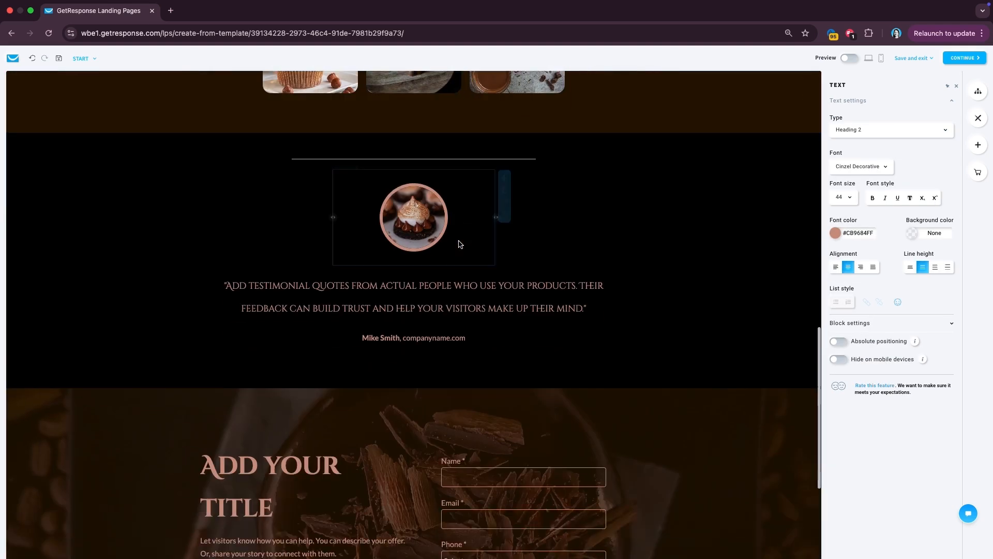
scroll(462, 362, down, 4)
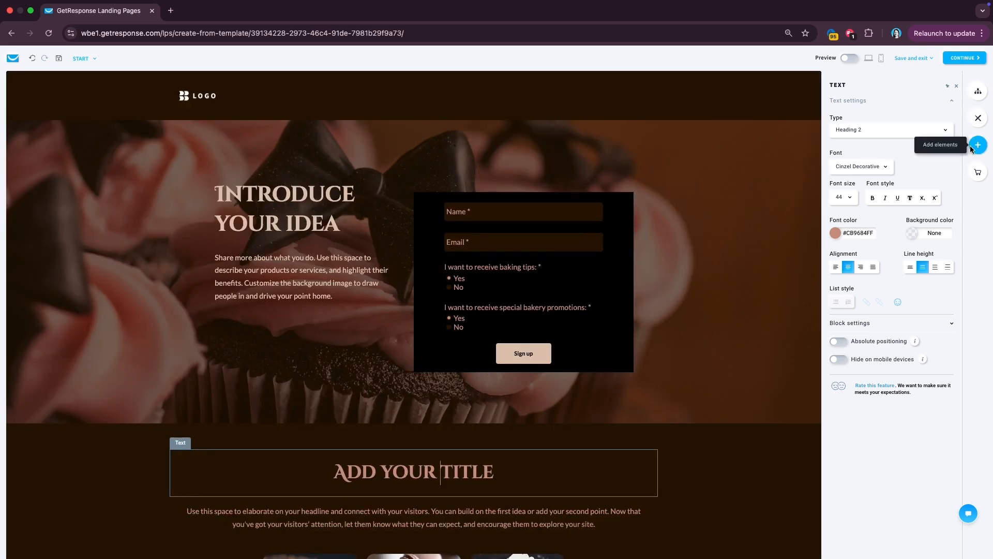
click(973, 147)
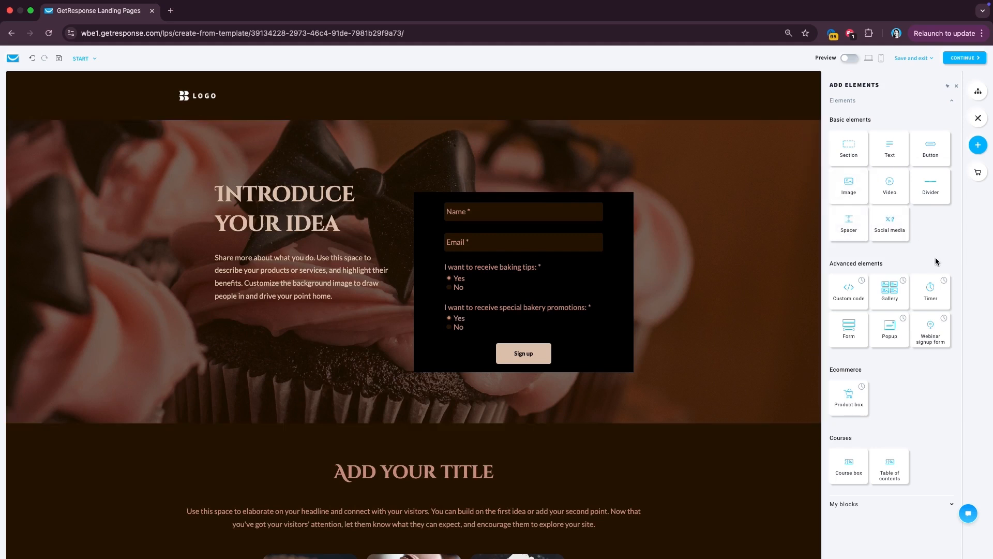
scroll(719, 352, down, 3)
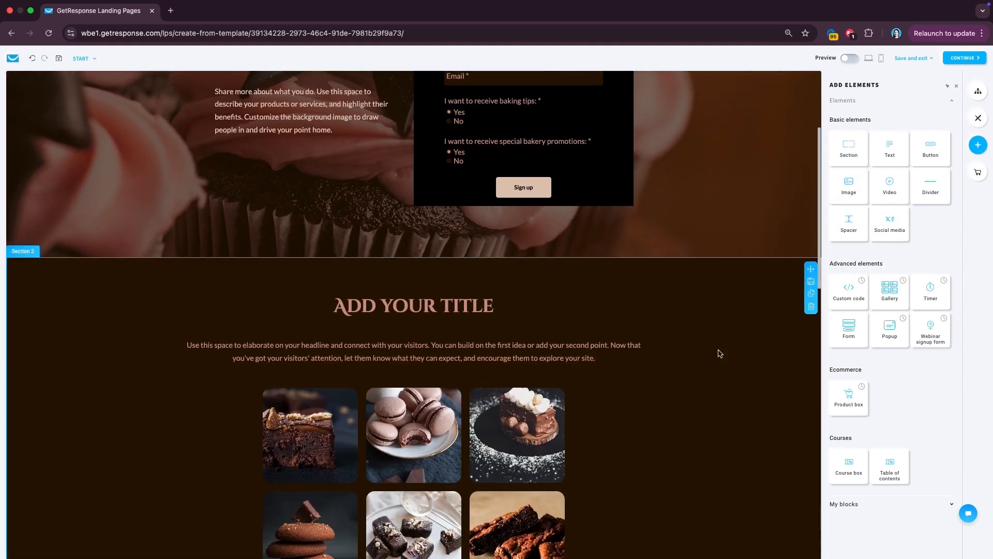
scroll(719, 354, up, 2)
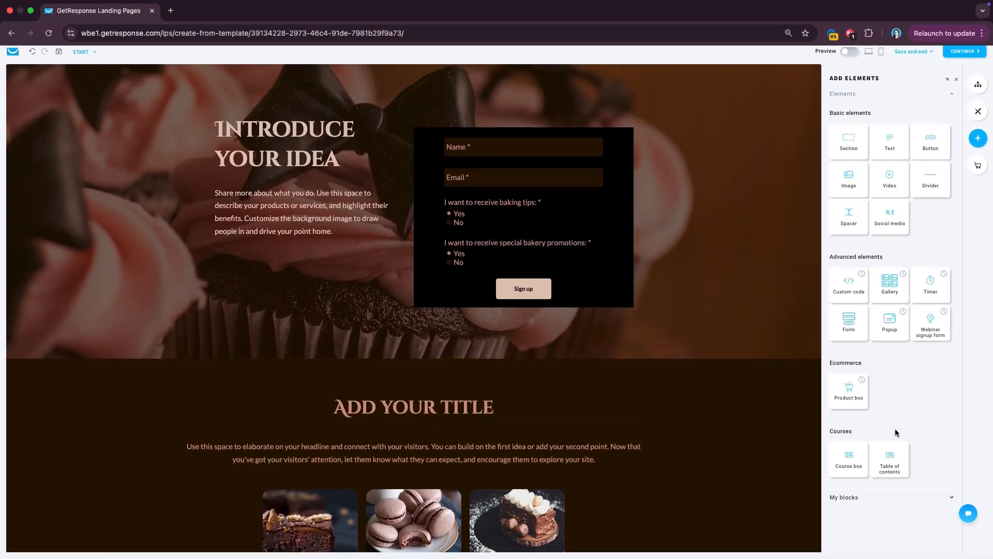
- Place a beige pill-style Call to action button beneath the ADD YOUR TITLE heading
drag(929, 150, 412, 449)
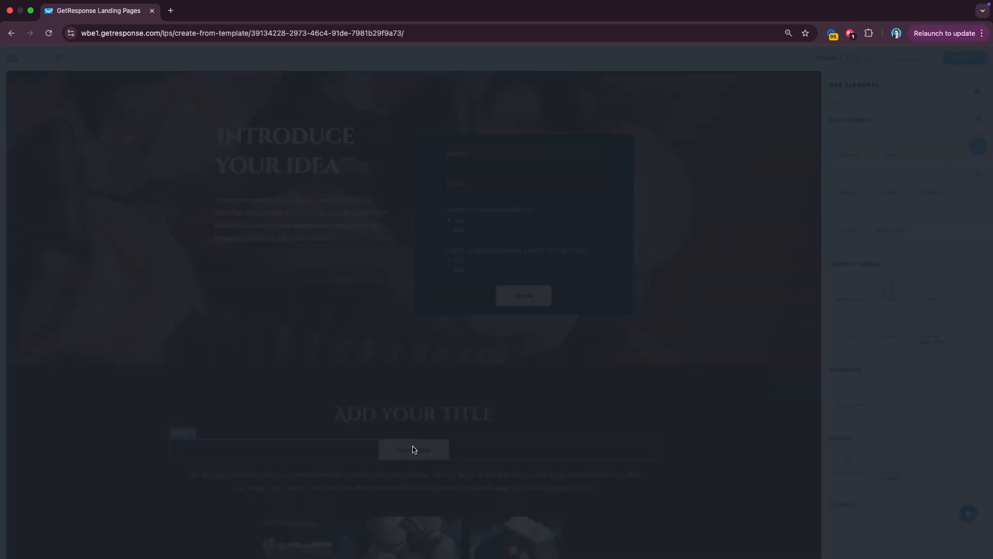
scroll(466, 347, down, 5)
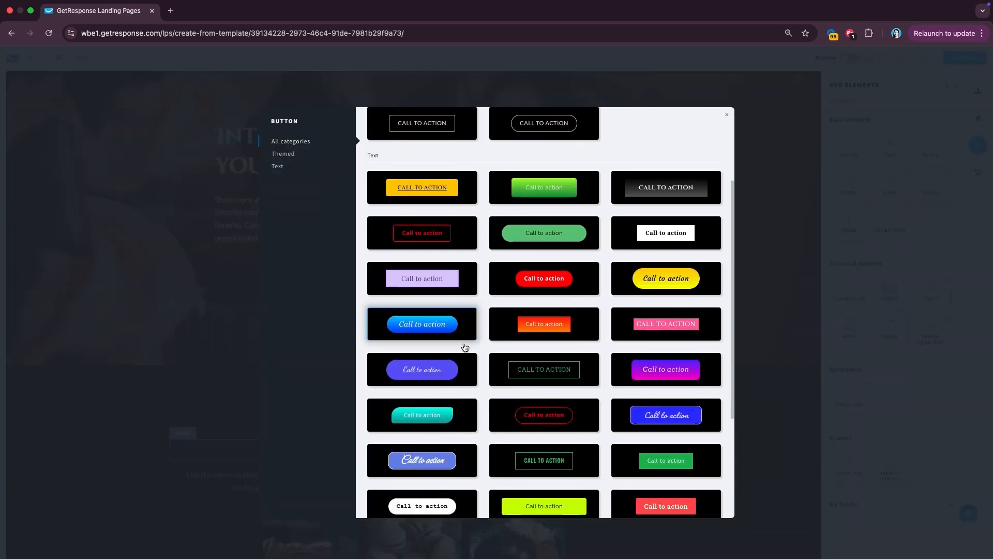
scroll(465, 346, up, 5)
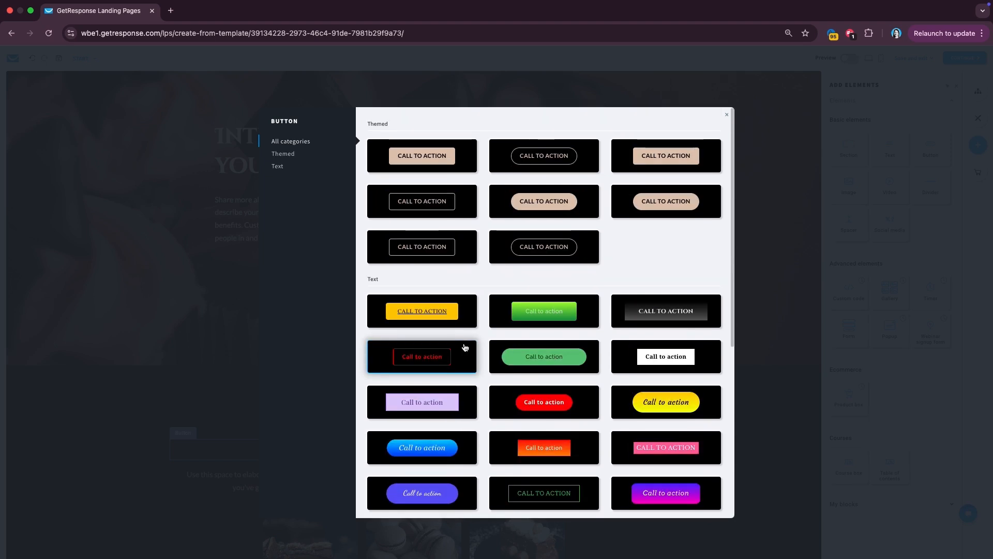
click(544, 197)
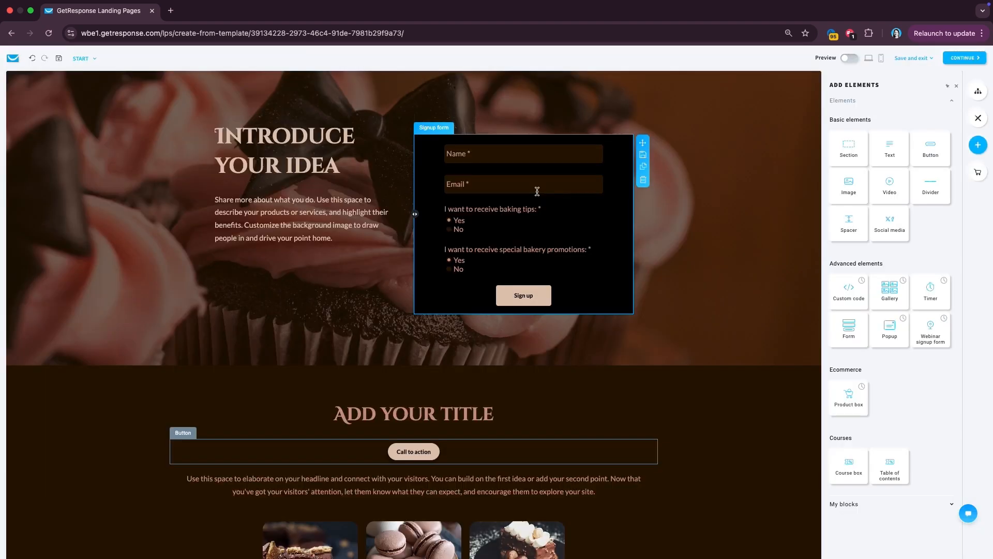
- Finish the page design and continue to the page settings
scroll(436, 379, down, 2)
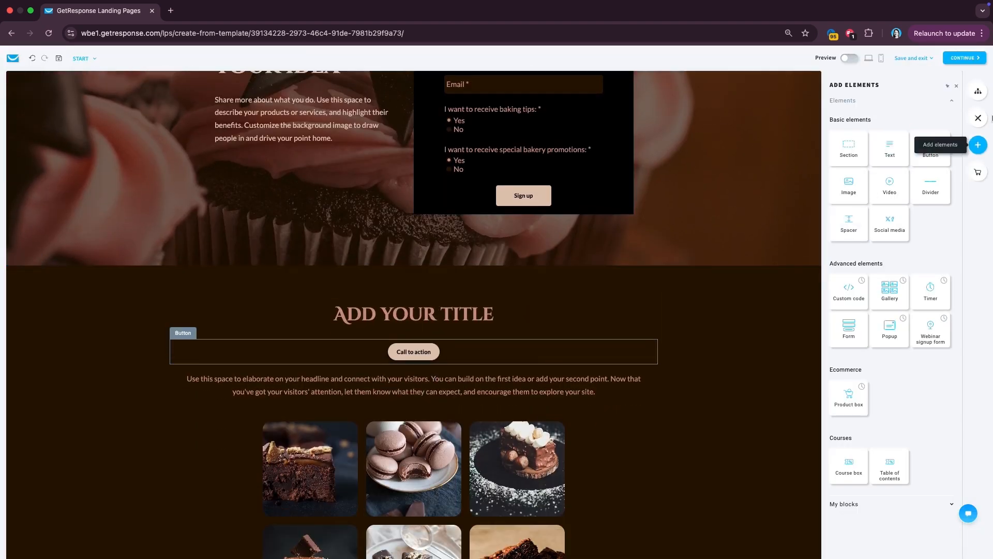
scroll(613, 362, up, 3)
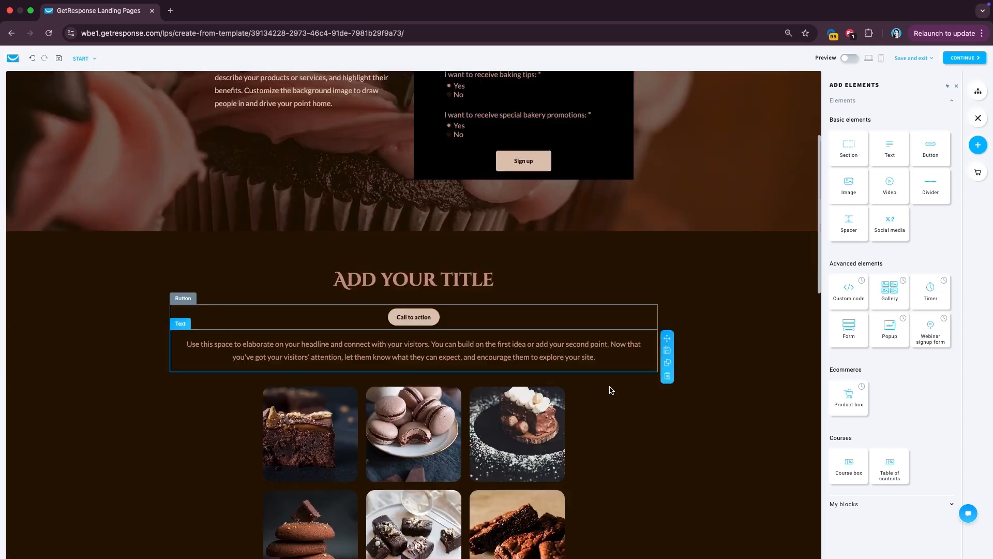
click(972, 59)
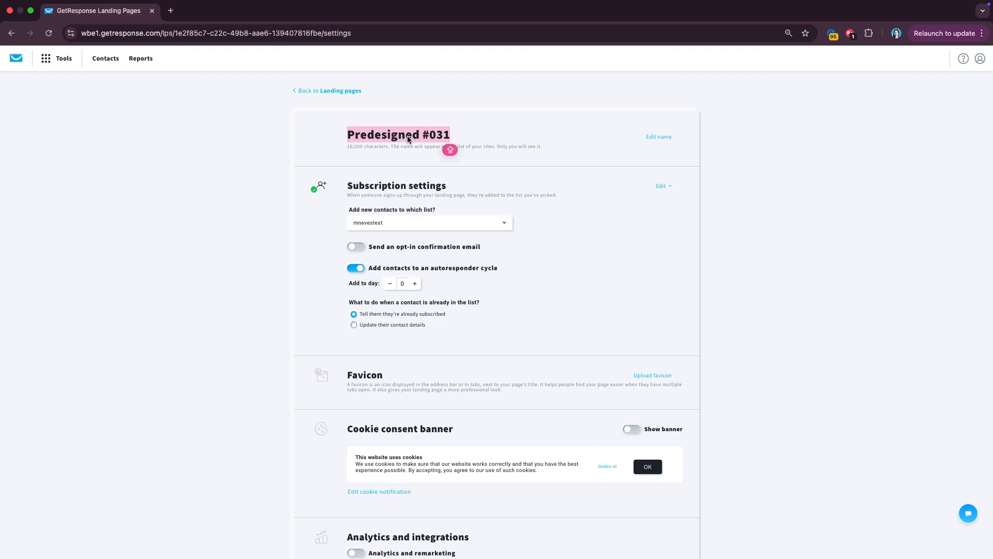
- Replace the page name 'Predesigned #031' with 'New Bakery Subscribers'
text(New Bakery)
key(Caps_Lock)
text(C)
key(BackSpace)
text(Subscribers)
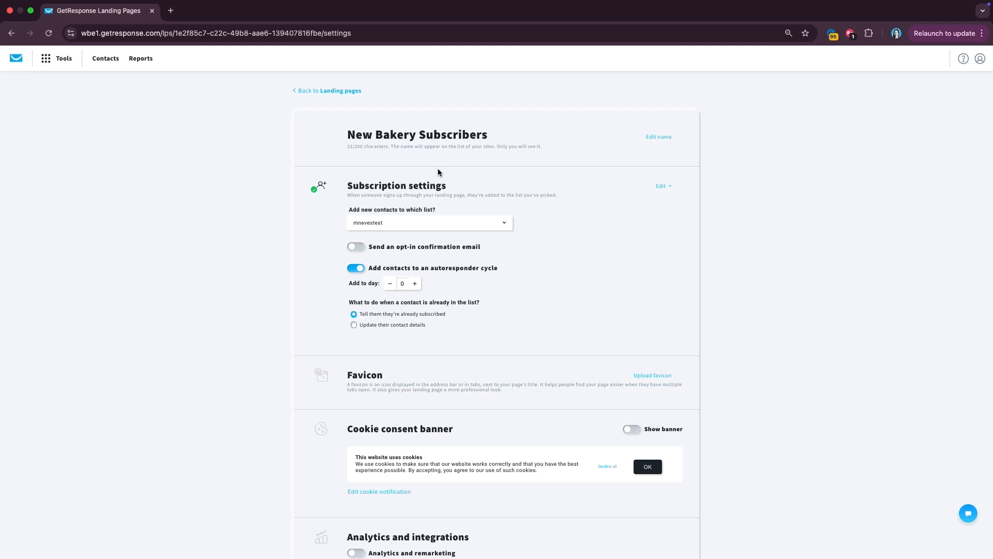
scroll(399, 195, down, 1)
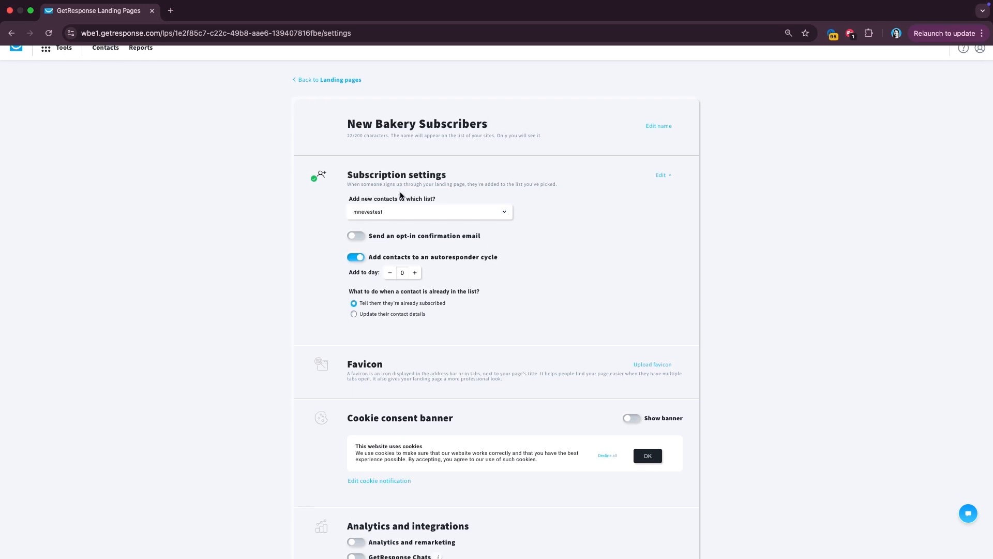
- Choose thesweetestbakery_all as the list that receives new contacts from this page
click(391, 210)
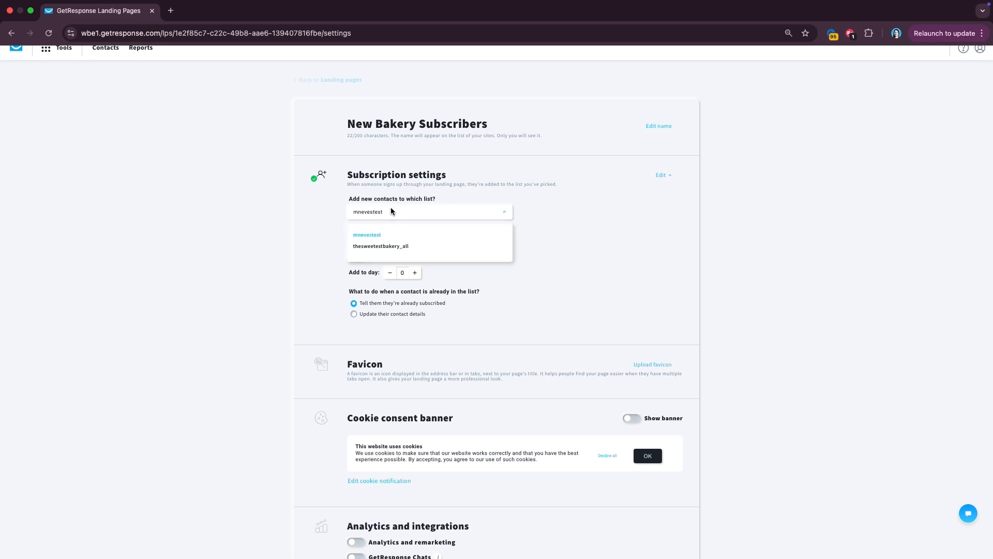
click(372, 246)
scroll(372, 253, down, 1)
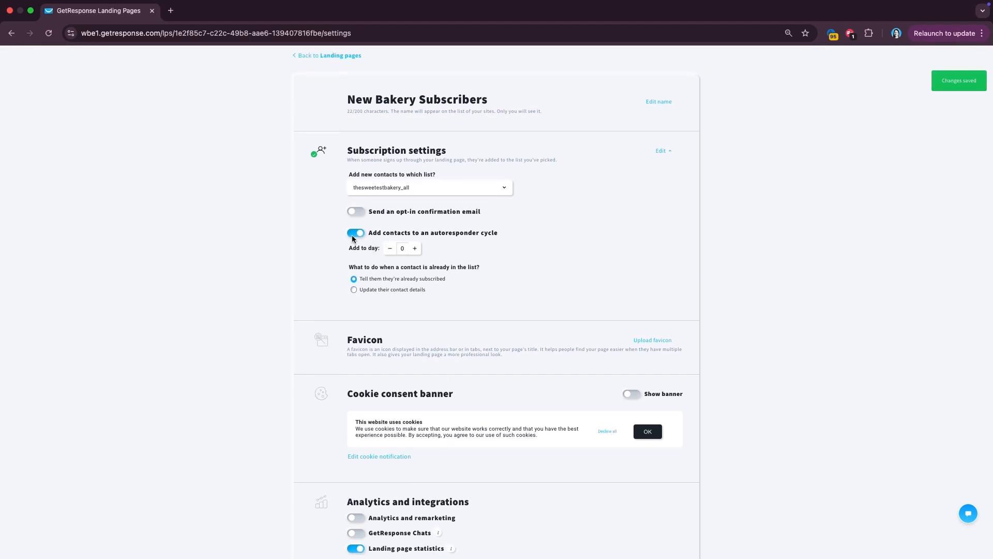
scroll(355, 236, down, 1)
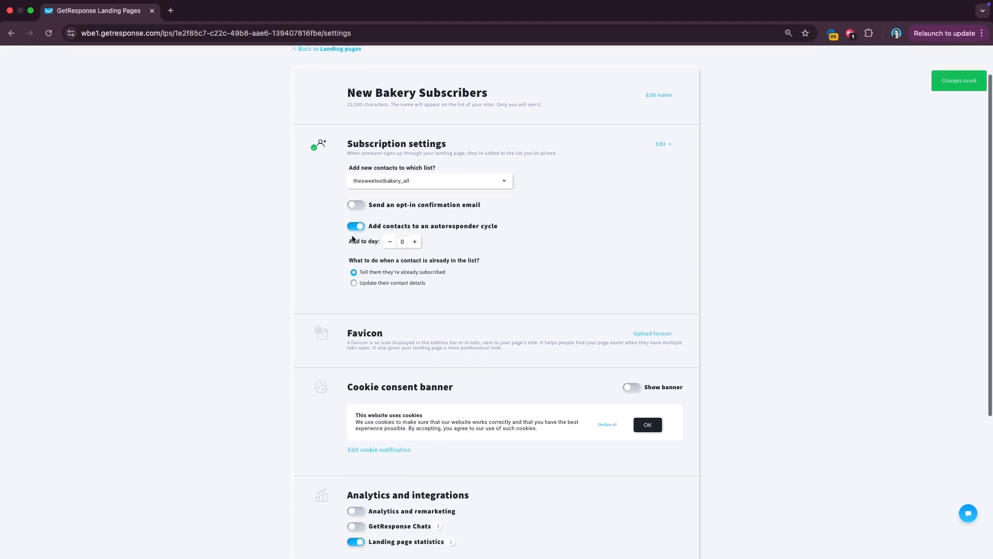
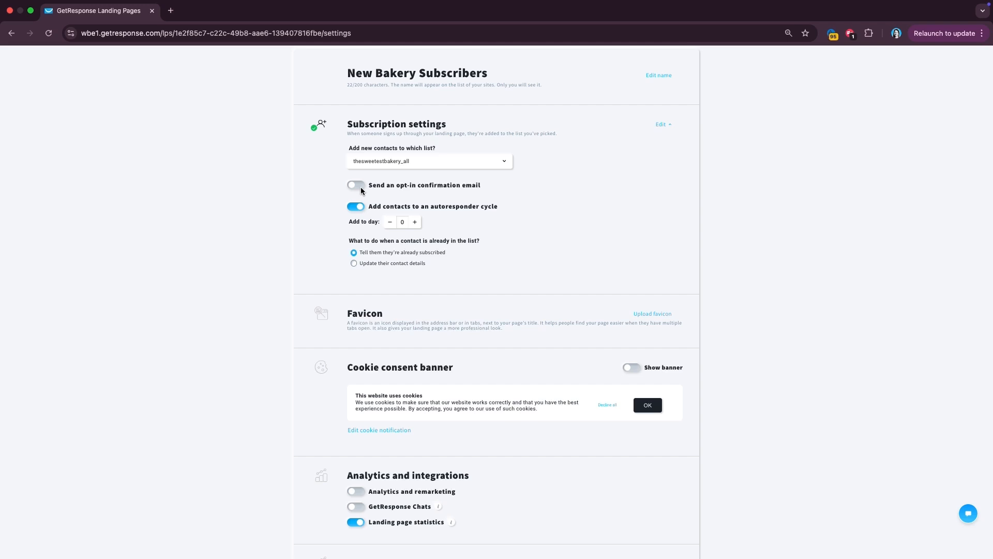
- Switch on the opt-in confirmation email and the cookie consent banner, then continue
click(360, 187)
scroll(353, 285, down, 1)
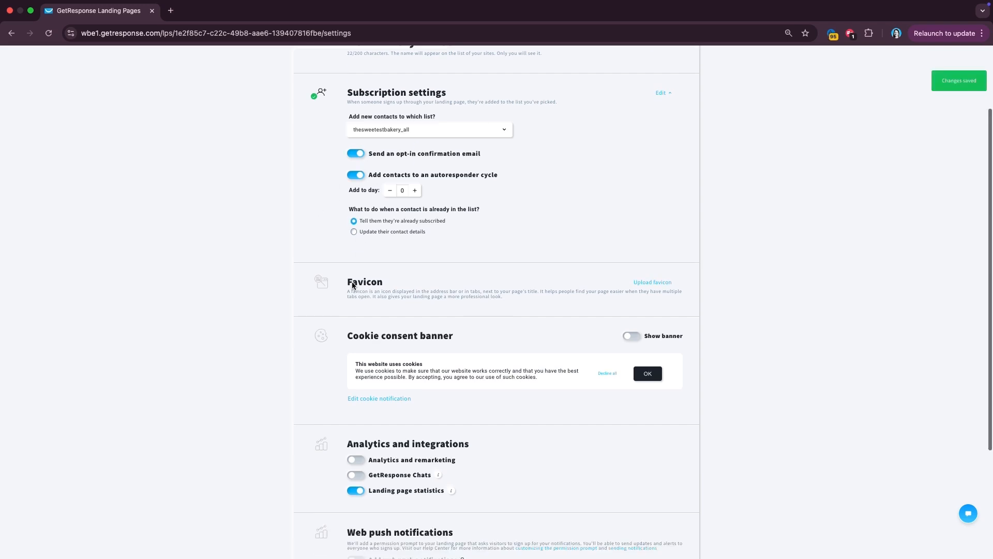
scroll(353, 285, down, 1)
scroll(342, 259, down, 1)
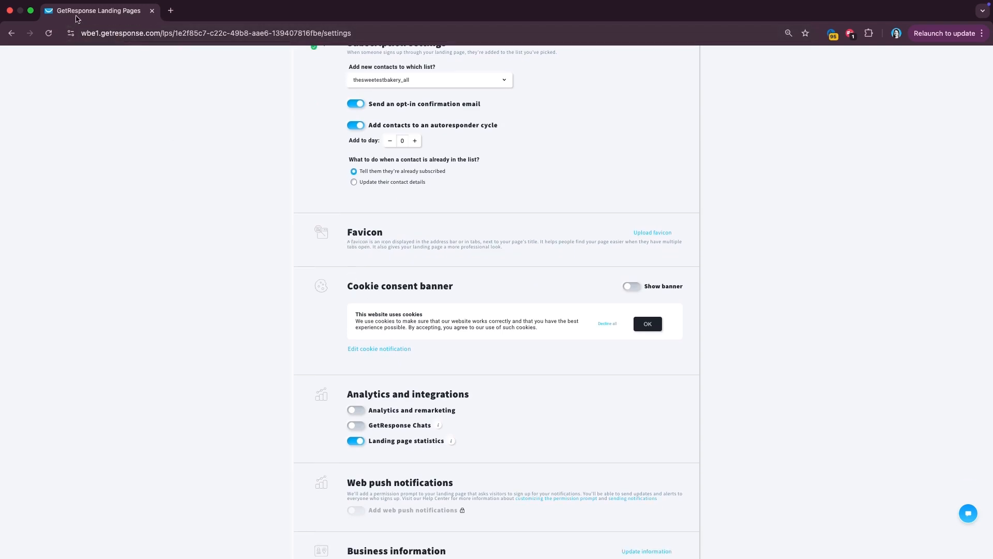
scroll(356, 311, down, 3)
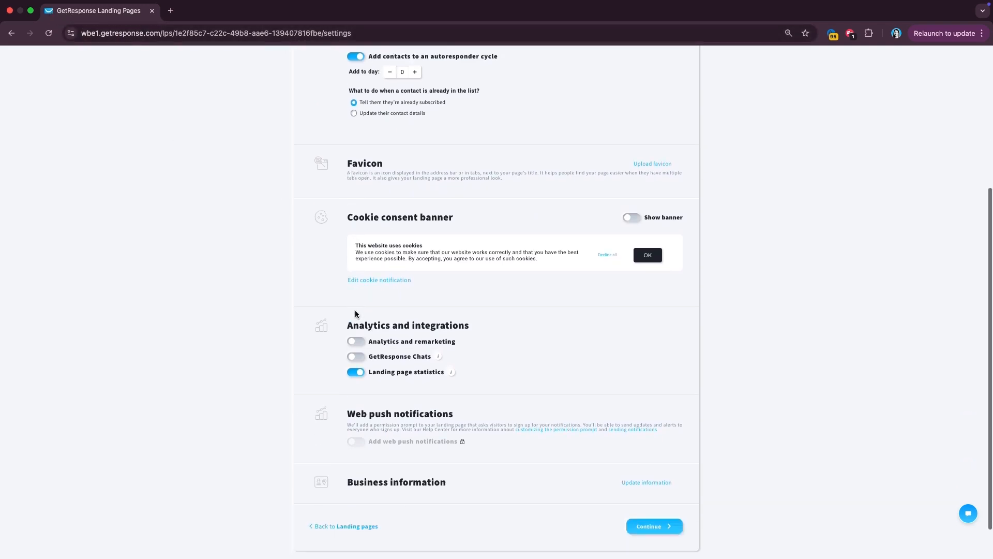
click(635, 176)
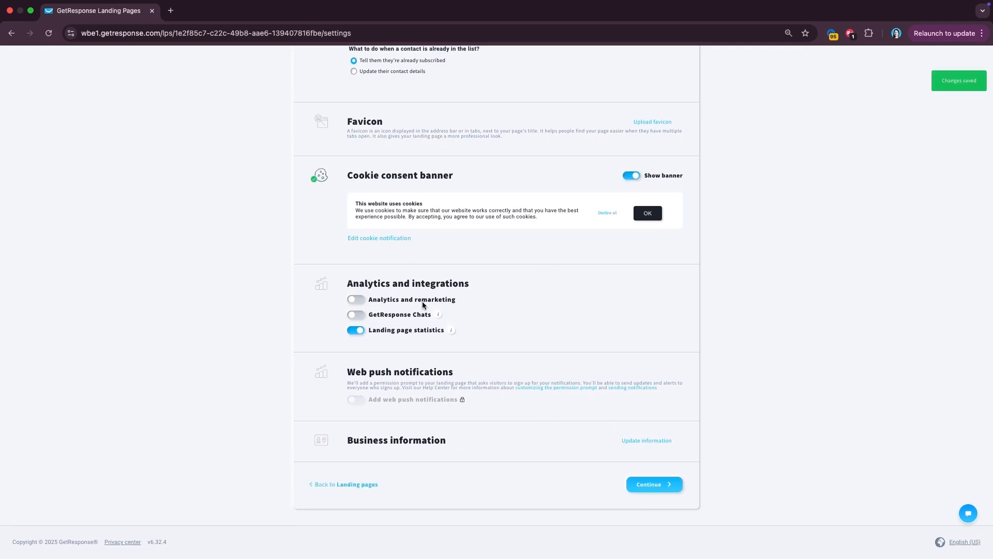
click(649, 485)
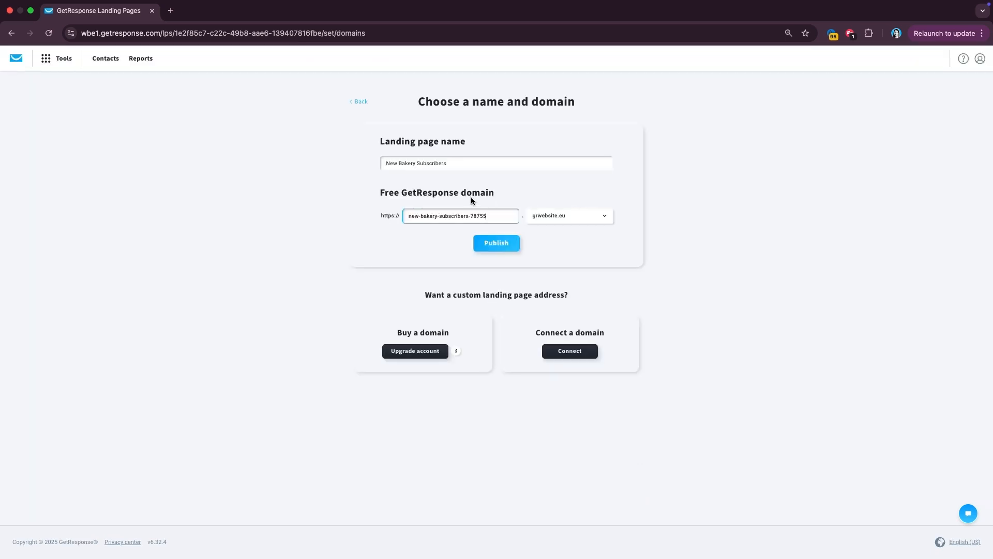
- Replace the suggested domain with 'thesweetestbakery' and publish the page on thesweetestbakery.grwebsite.eu
drag(495, 216, 400, 216)
text(thesweetestbakery)
click(488, 246)
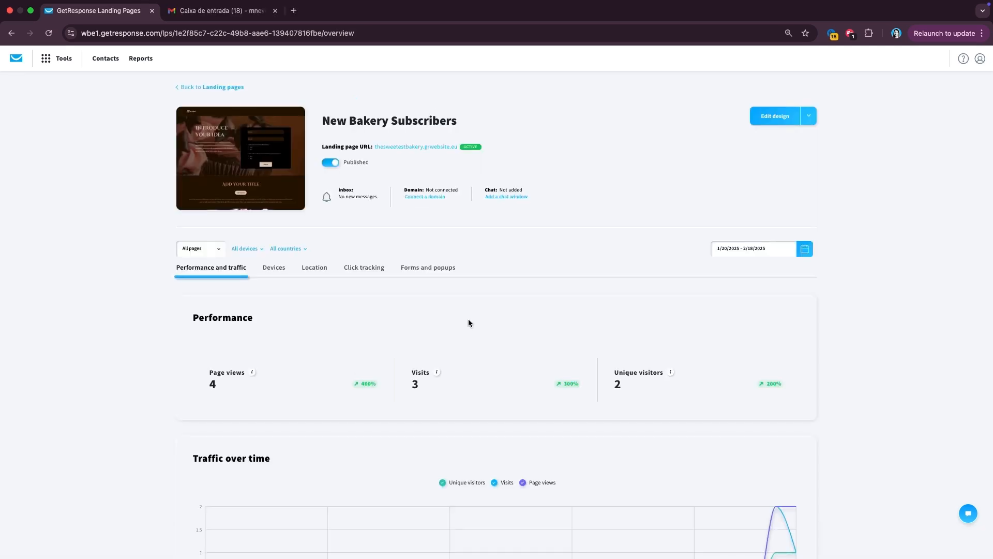
- Open the live landing page and enter the subscriber's first name and a test e-mail address
click(407, 148)
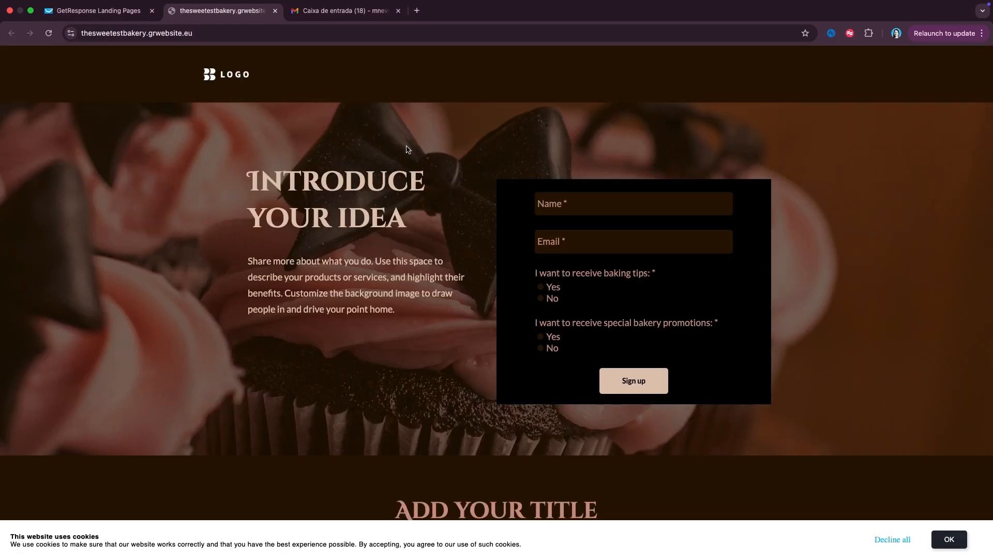
scroll(406, 149, down, 20)
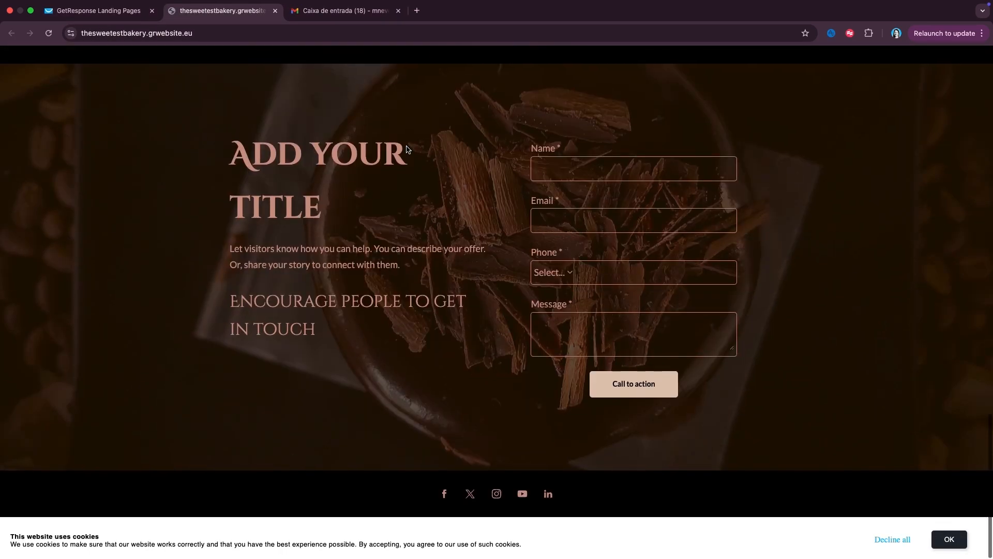
scroll(406, 149, up, 20)
click(584, 205)
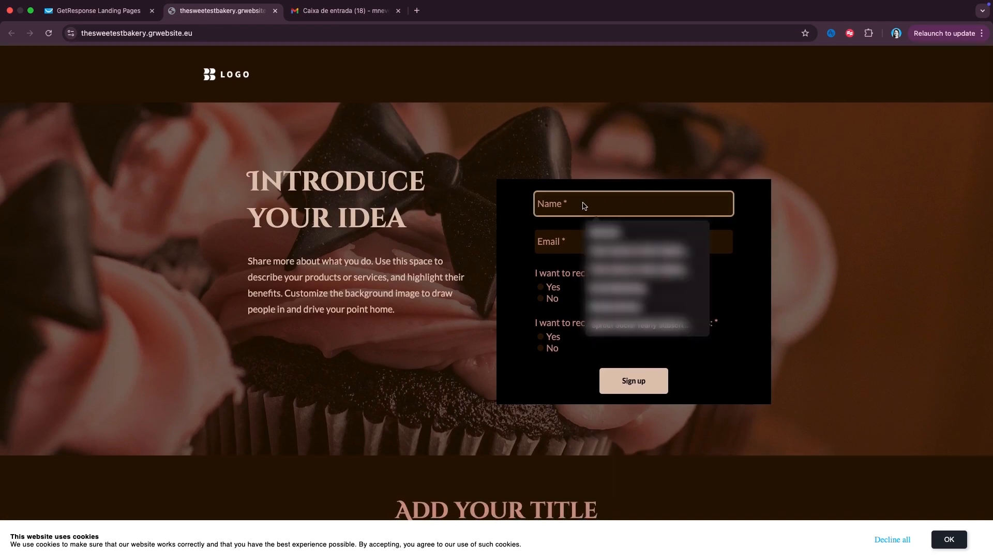
text(Ma)
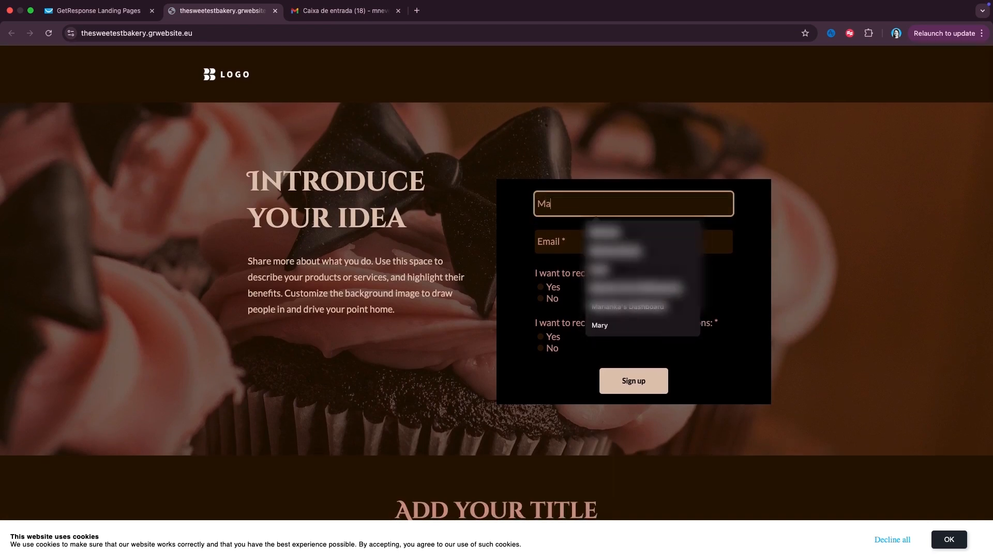
text(riana)
click(553, 235)
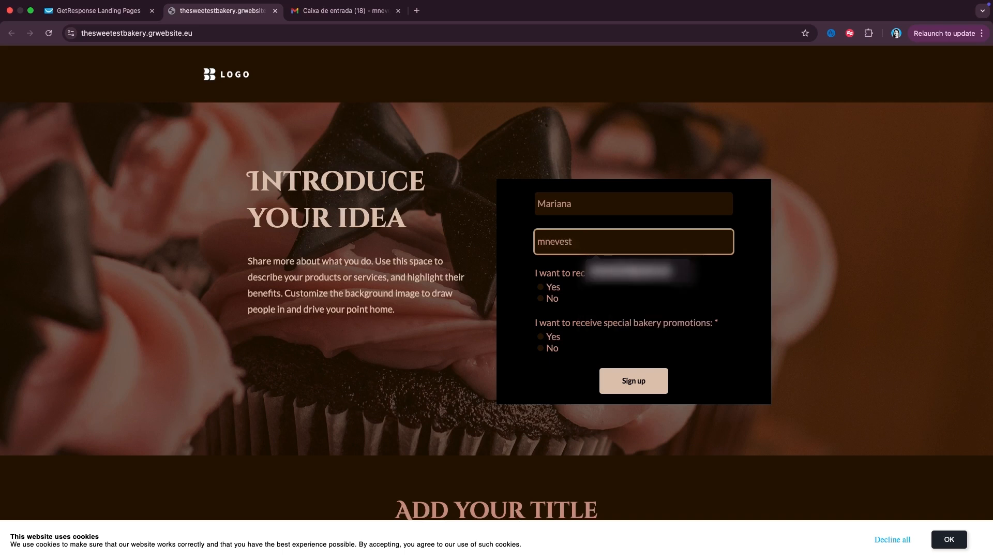
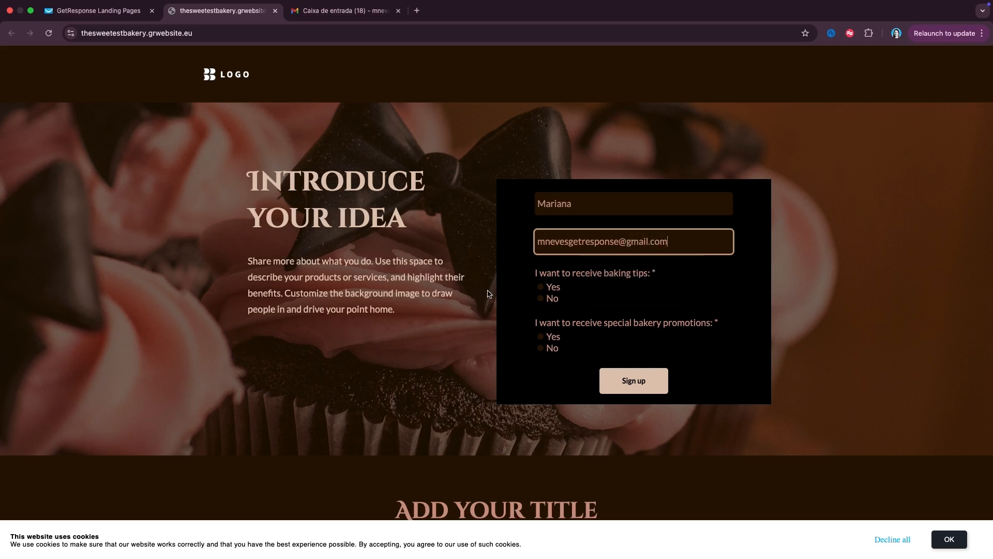
- Answer Yes to baking tips and No to promotions, then submit the sign-up form
click(541, 288)
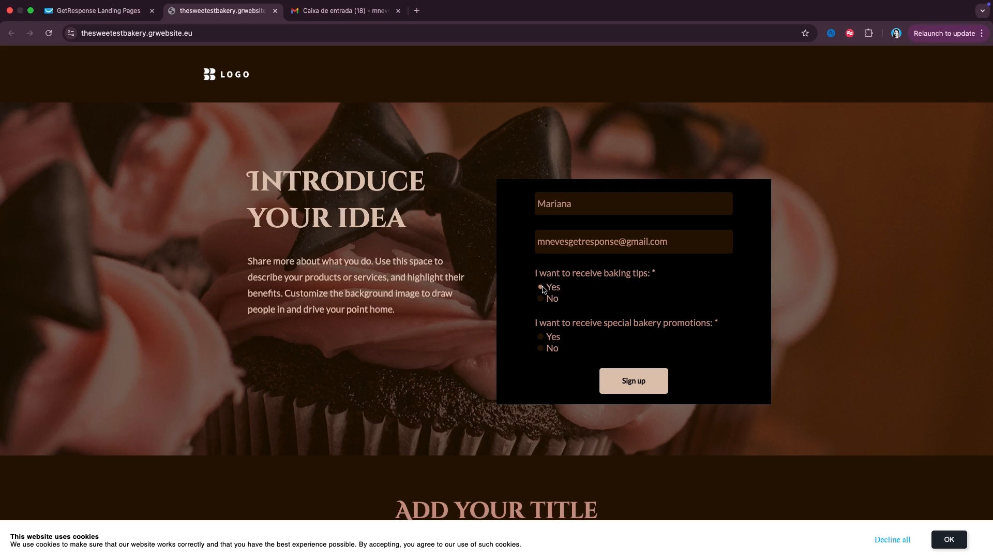
click(541, 348)
click(631, 383)
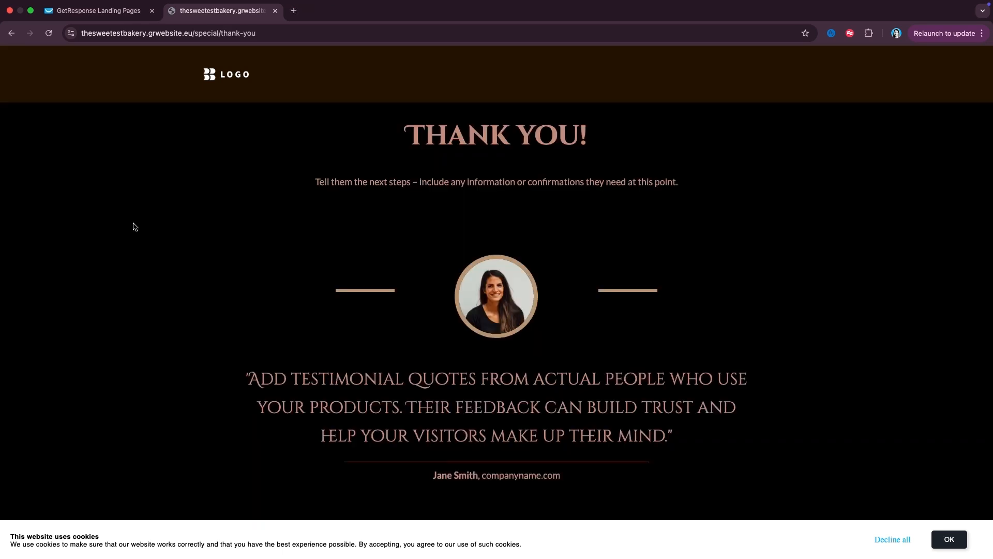
scroll(468, 248, down, 2)
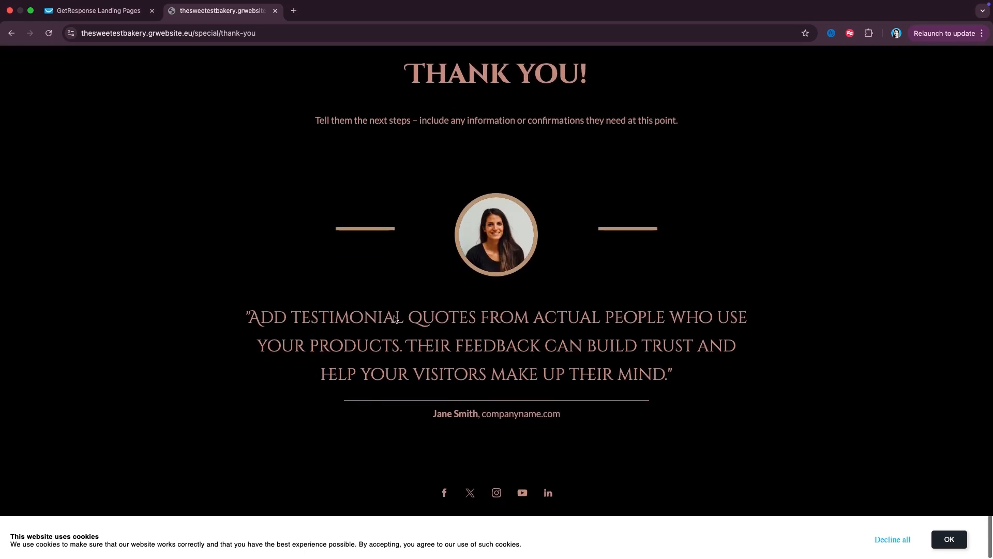
scroll(723, 355, up, 2)
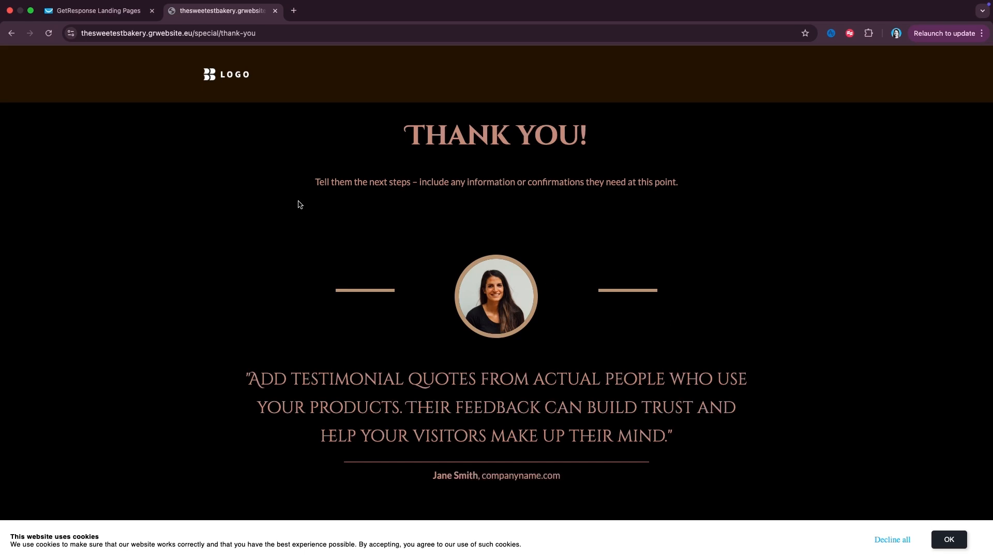
- Return to GetResponse and open Automation's messages list, where 'My first email' shows Ready
click(114, 11)
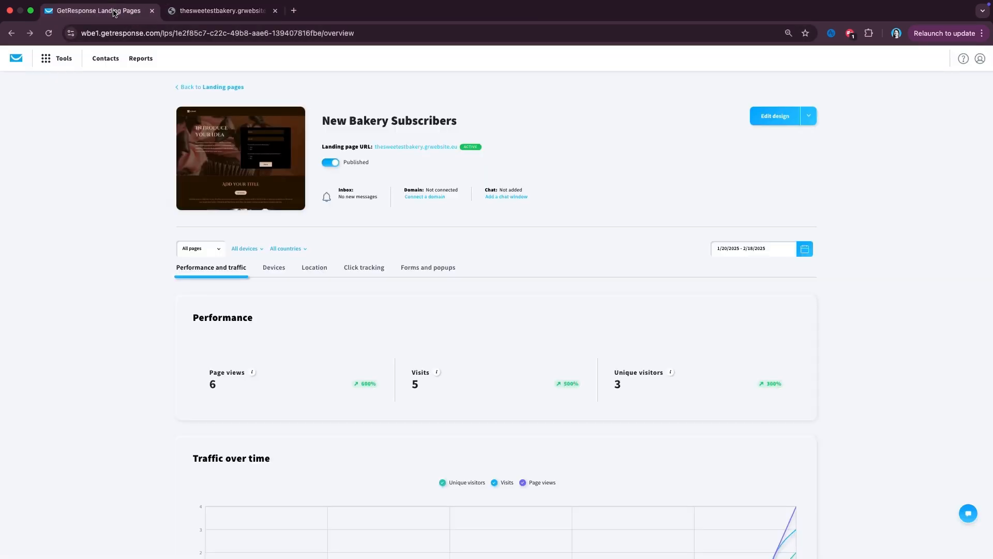
click(55, 58)
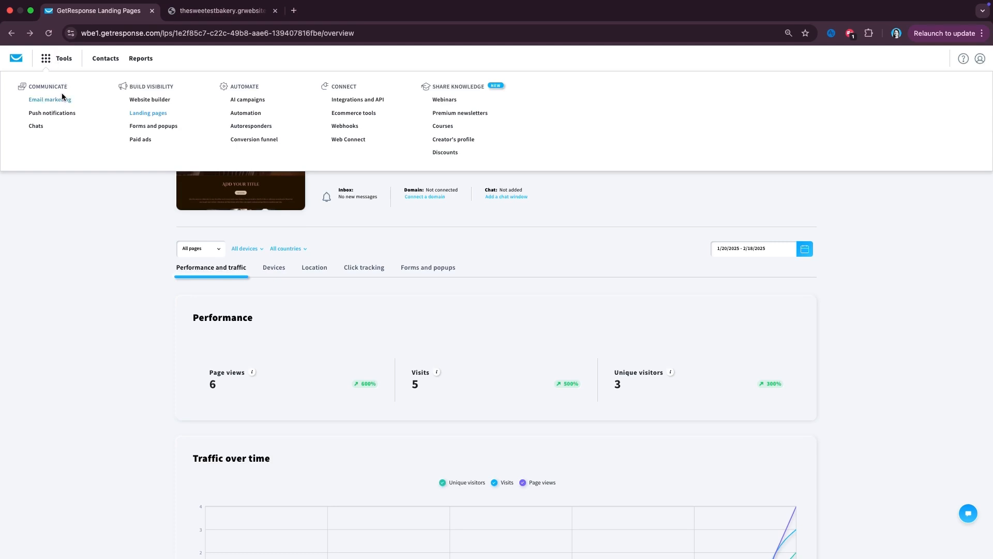
click(65, 106)
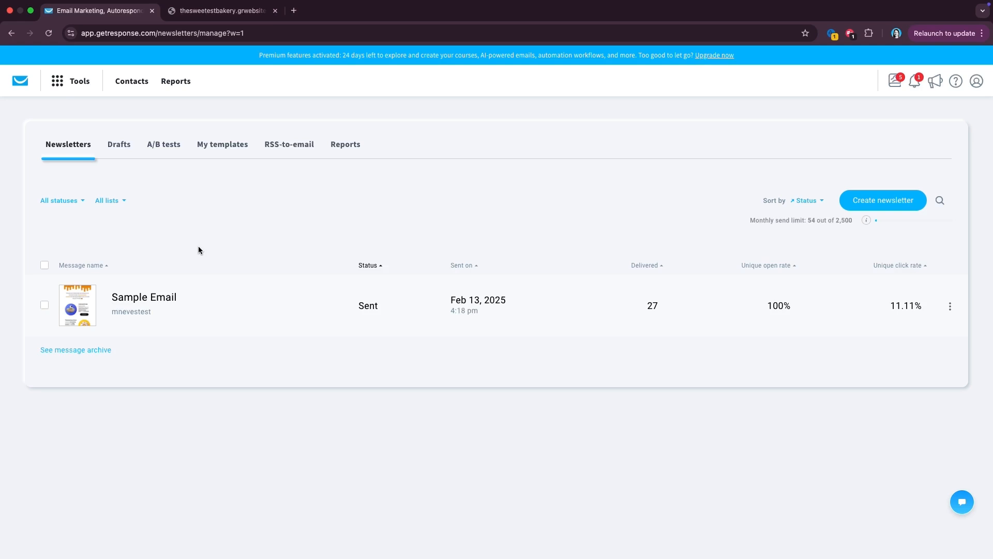
click(67, 84)
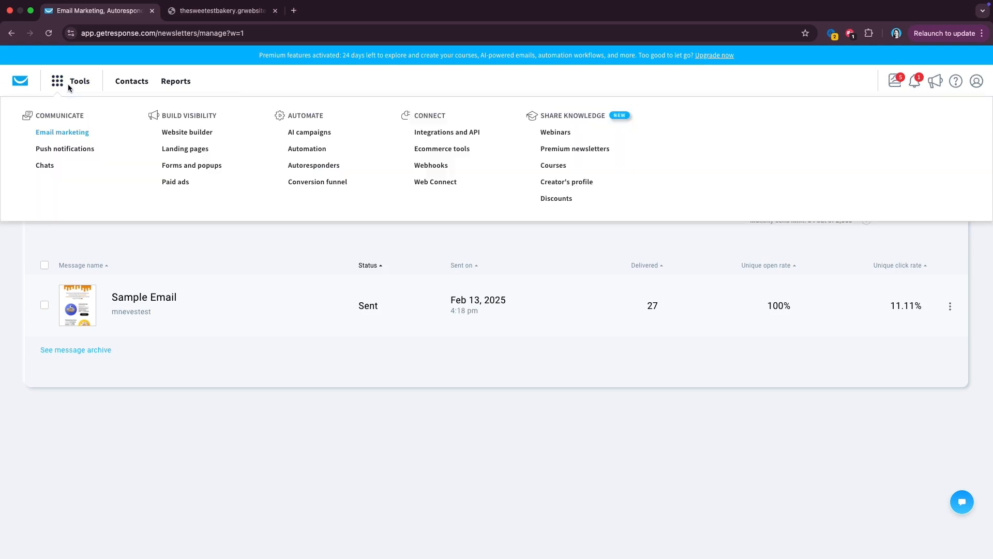
click(311, 150)
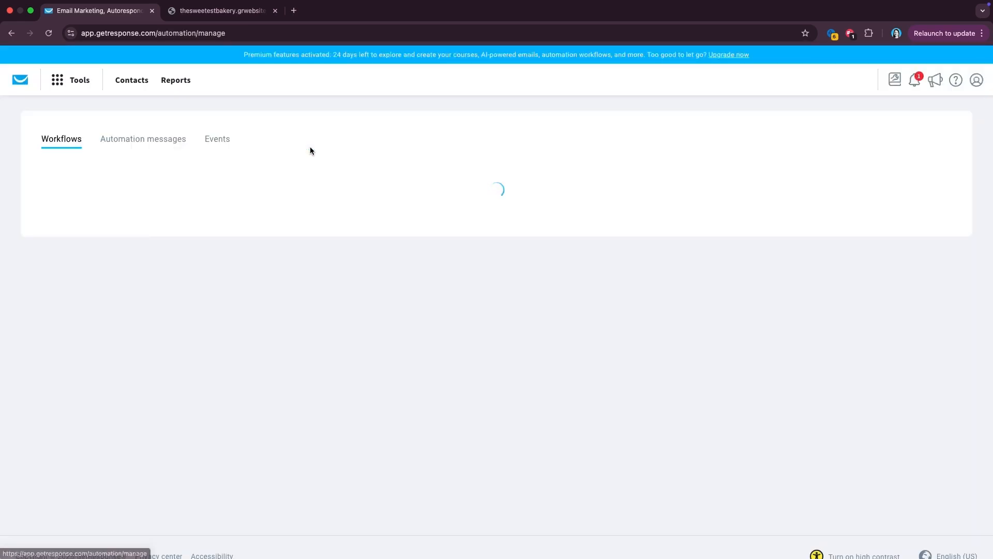
click(148, 147)
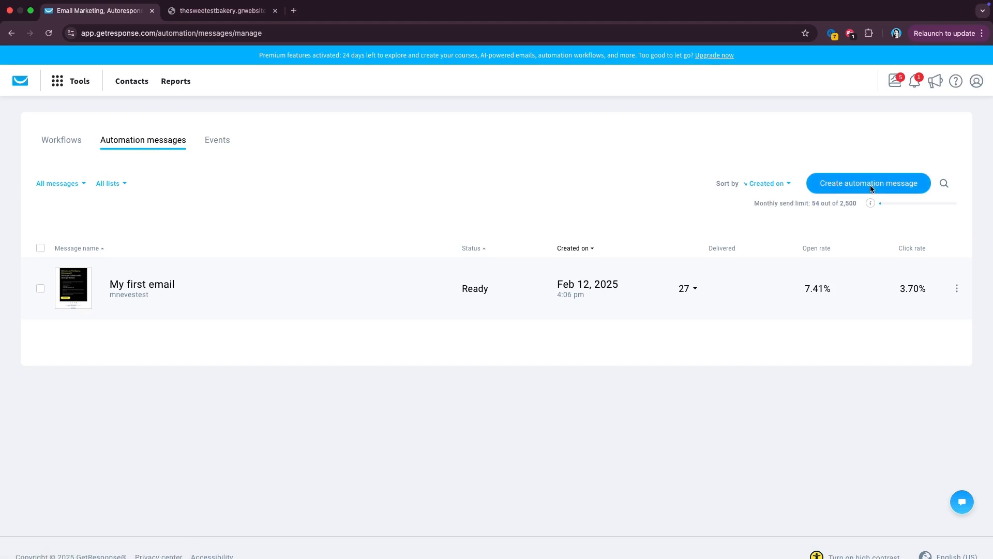
- Create an automation message 'Welcome Email - Bakery Subscribers' using the custom-domain sender address
click(872, 189)
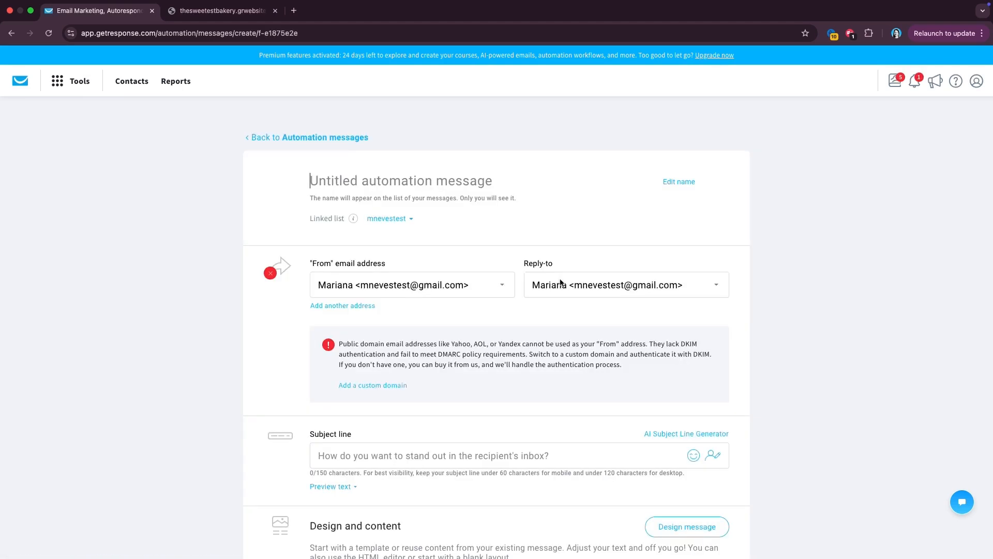
text(Welcome)
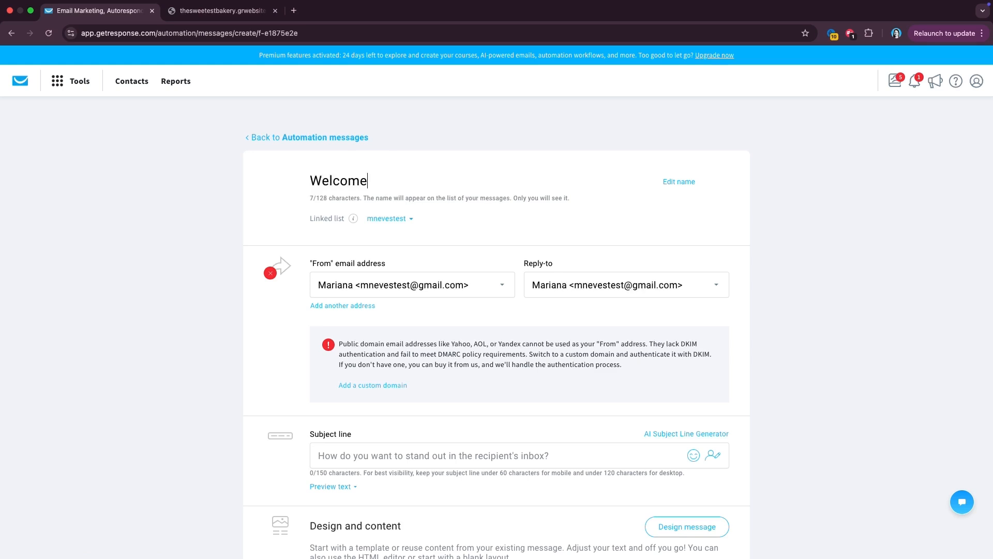
text( Email - )
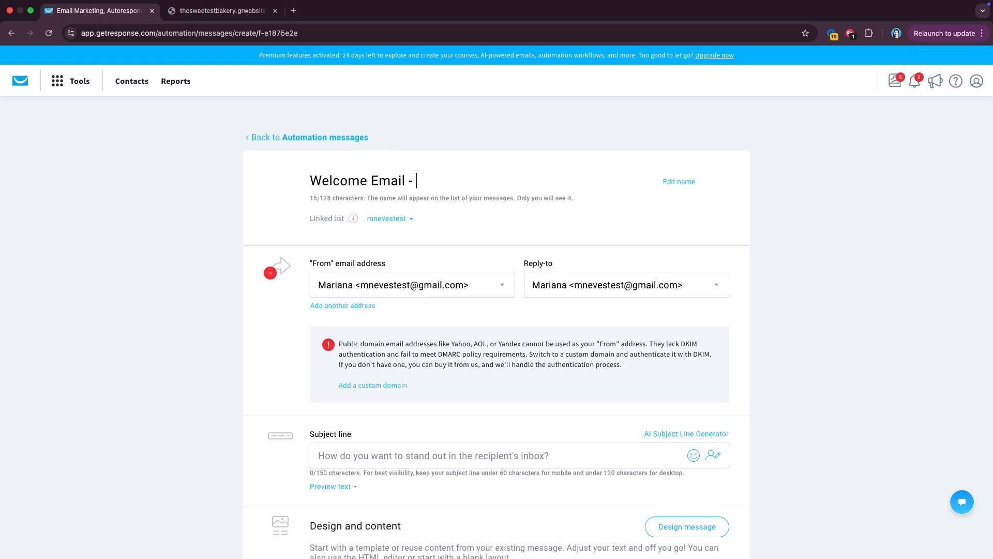
text(Bakery Subscribers)
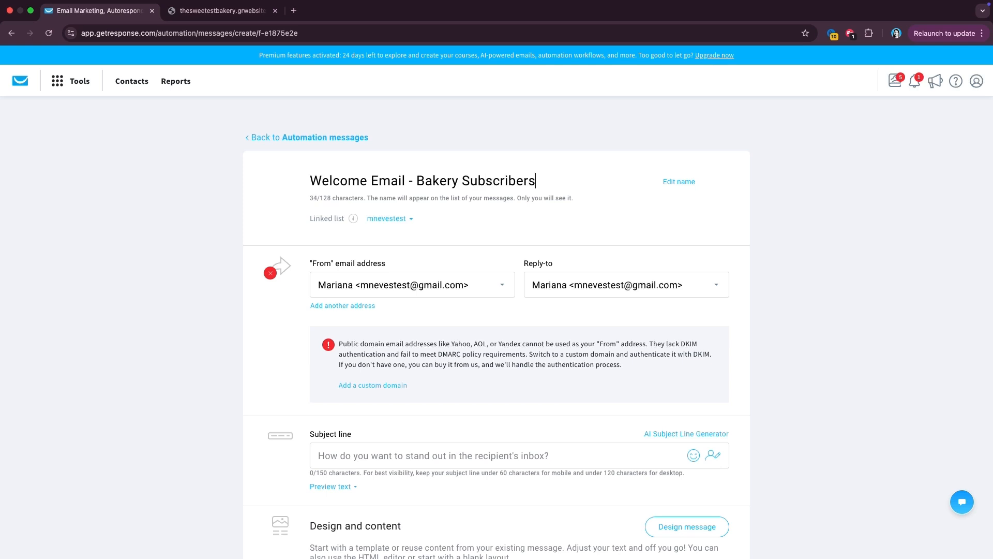
click(468, 284)
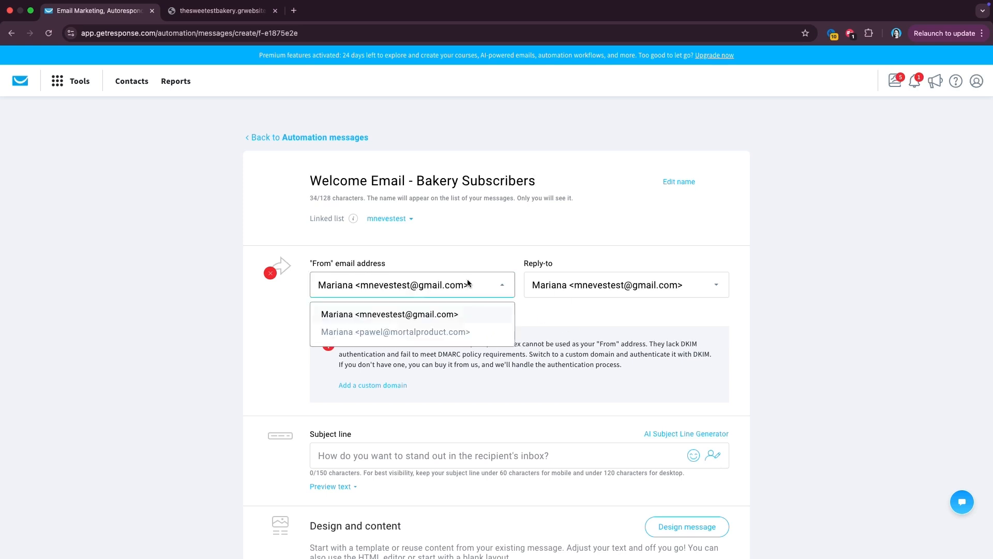
click(430, 333)
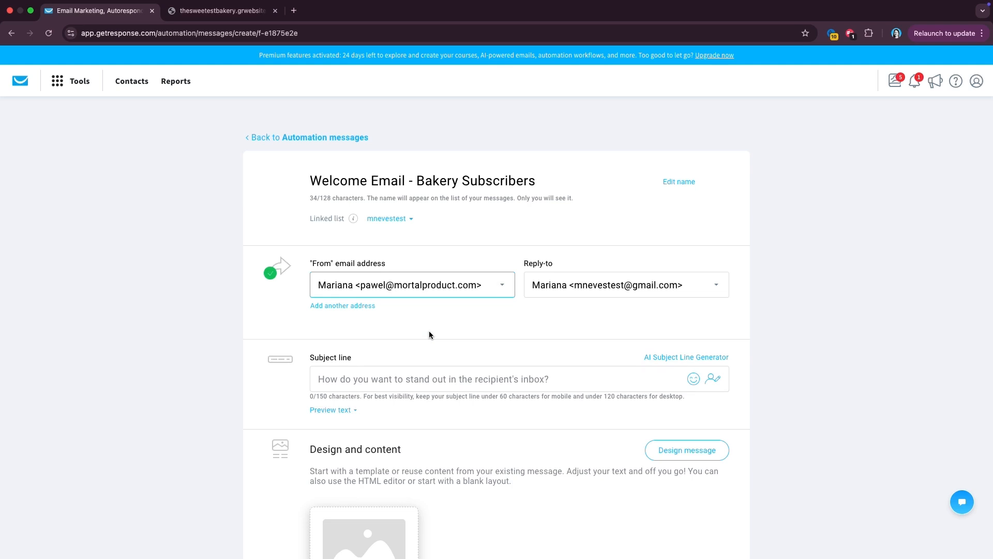
scroll(429, 331, down, 1)
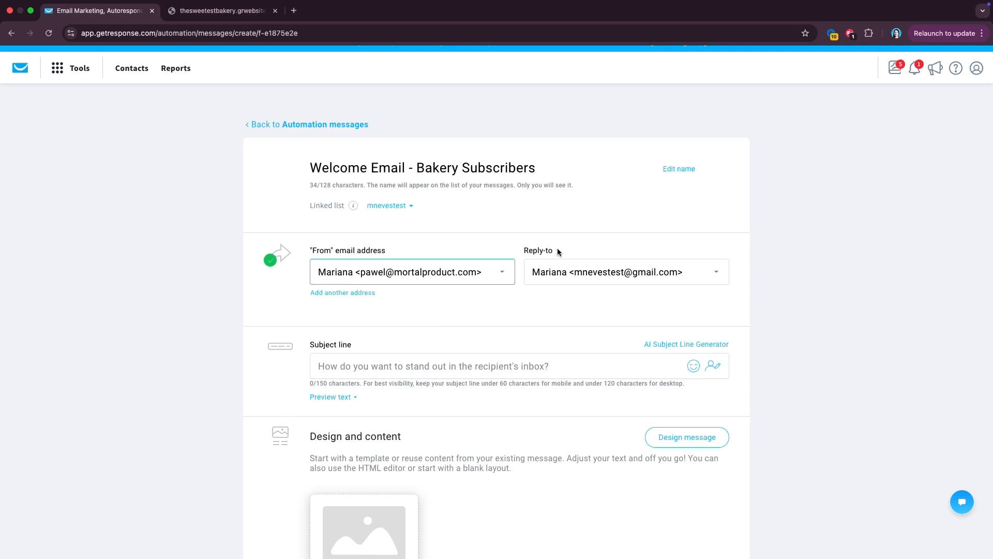
scroll(592, 318, down, 3)
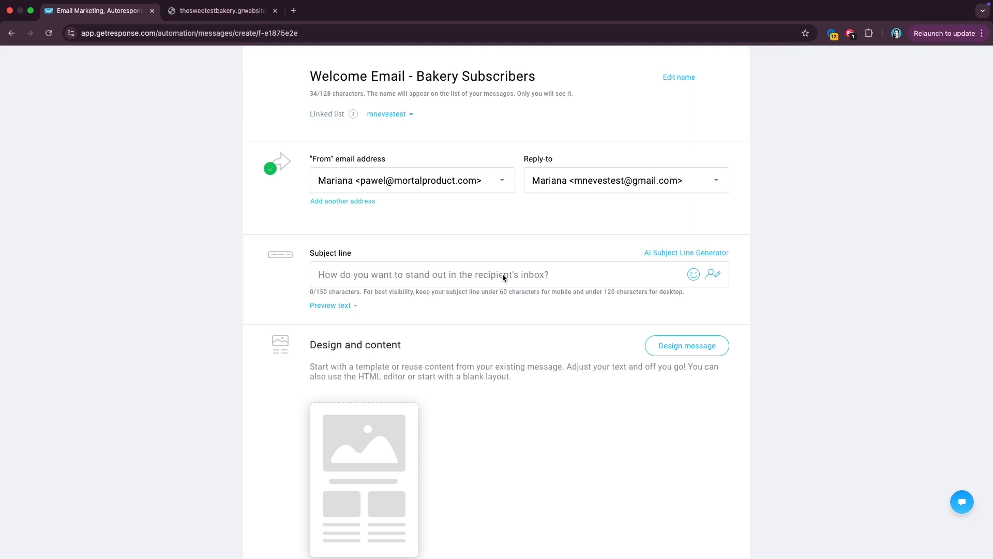
scroll(503, 274, down, 5)
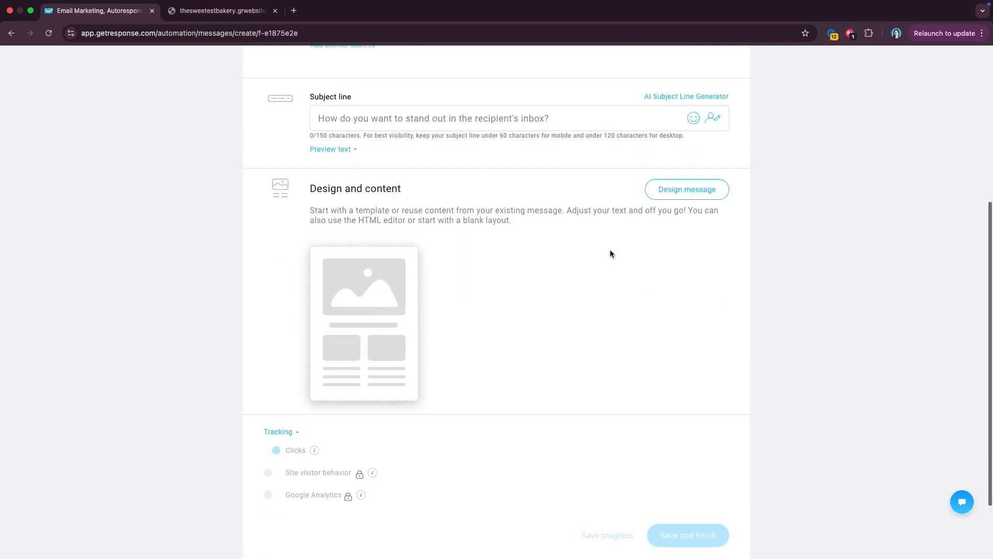
- Start designing the message content and browse the predesigned email templates
click(684, 194)
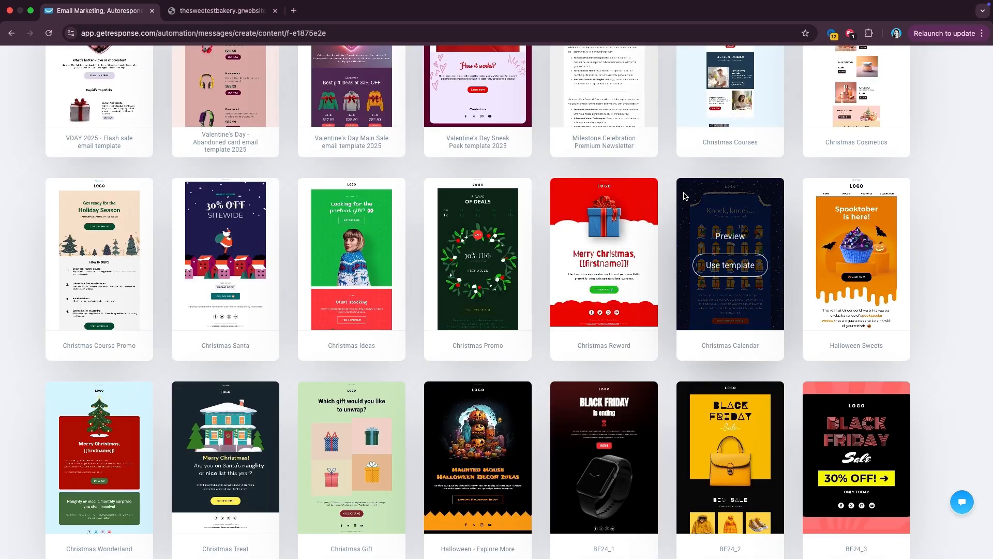
scroll(684, 196, up, 3)
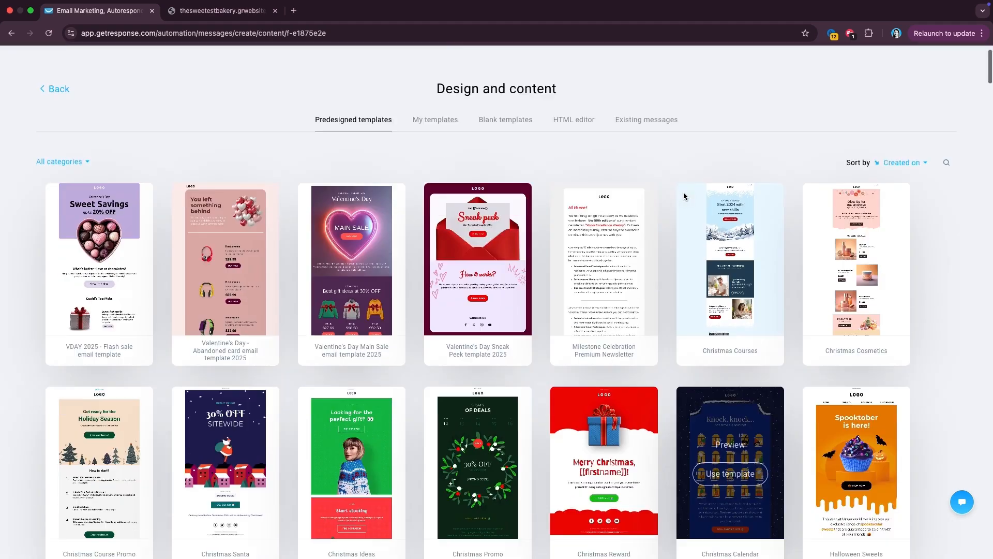
scroll(684, 196, down, 15)
scroll(684, 196, down, 5)
scroll(684, 196, up, 20)
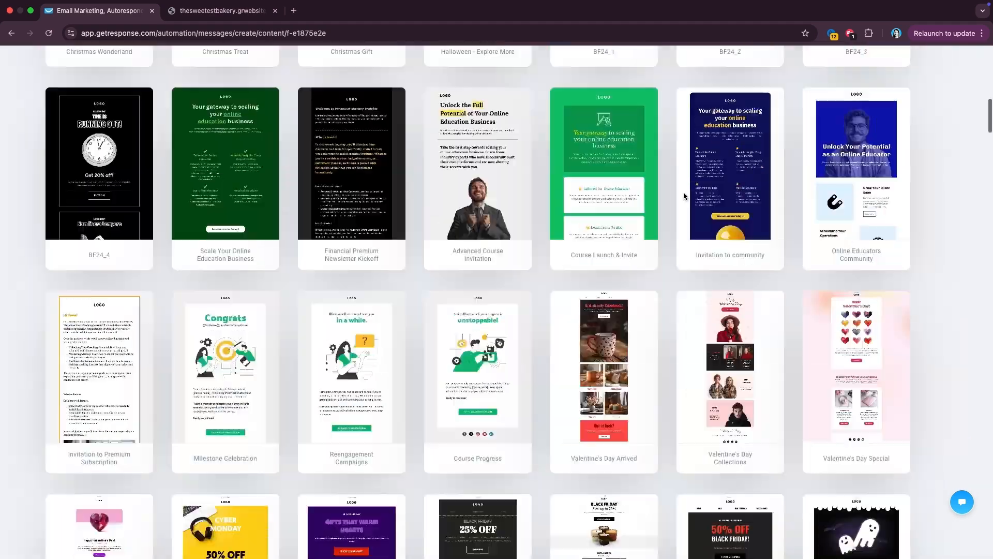
scroll(684, 195, up, 5)
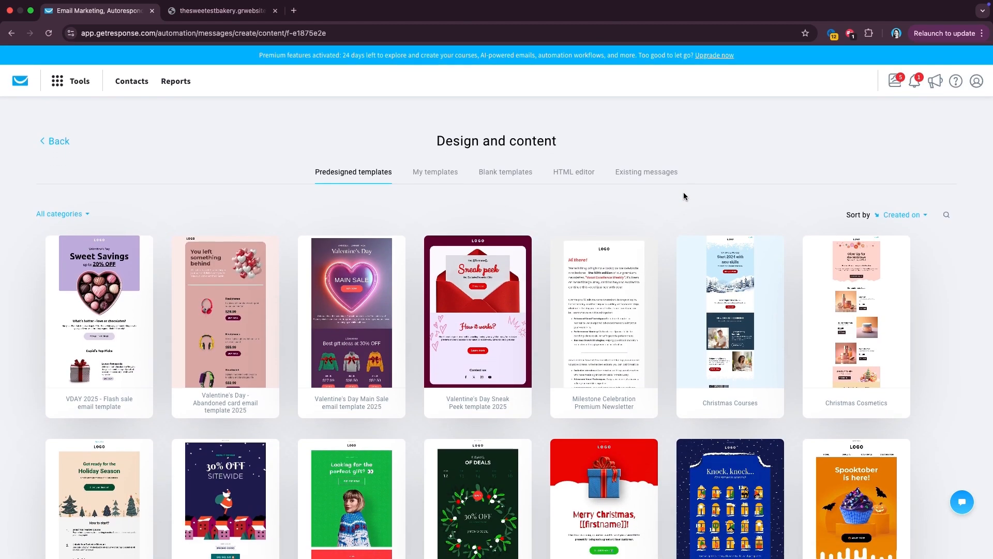
mouse_move(552, 361)
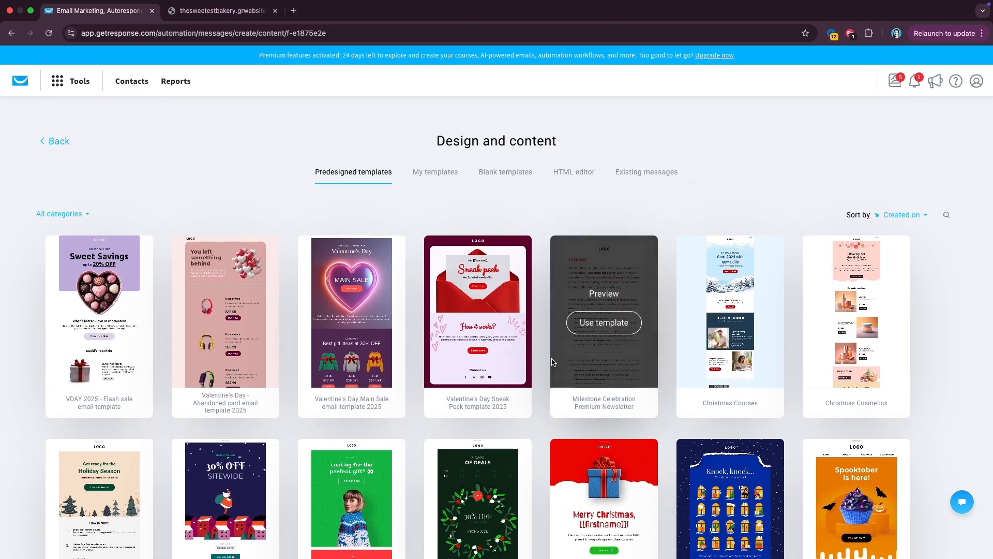
scroll(552, 362, down, 2)
mouse_move(899, 262)
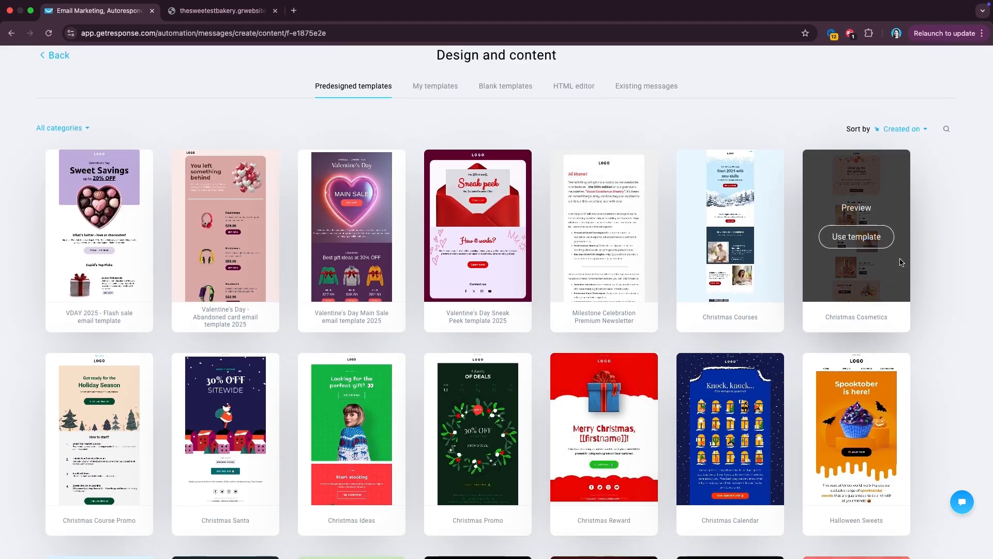
scroll(901, 262, up, 1)
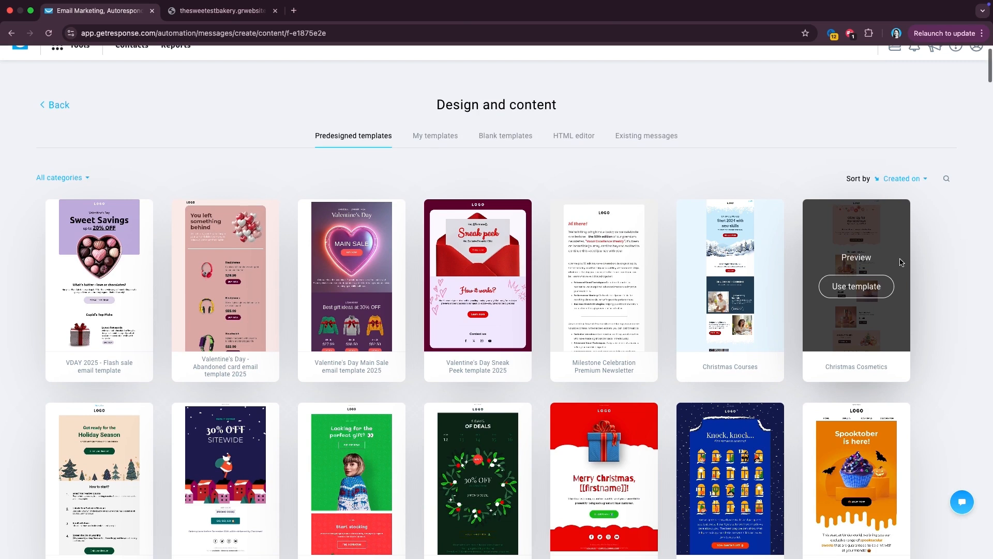
- Search templates for 'sweet' and start the message from the Sweet treat template
click(946, 178)
text(sweet)
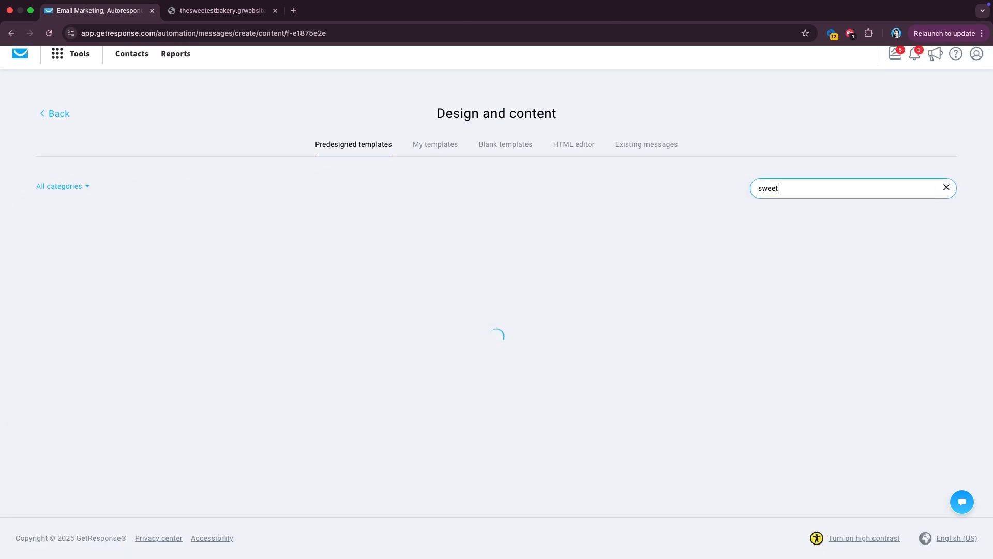
mouse_move(362, 282)
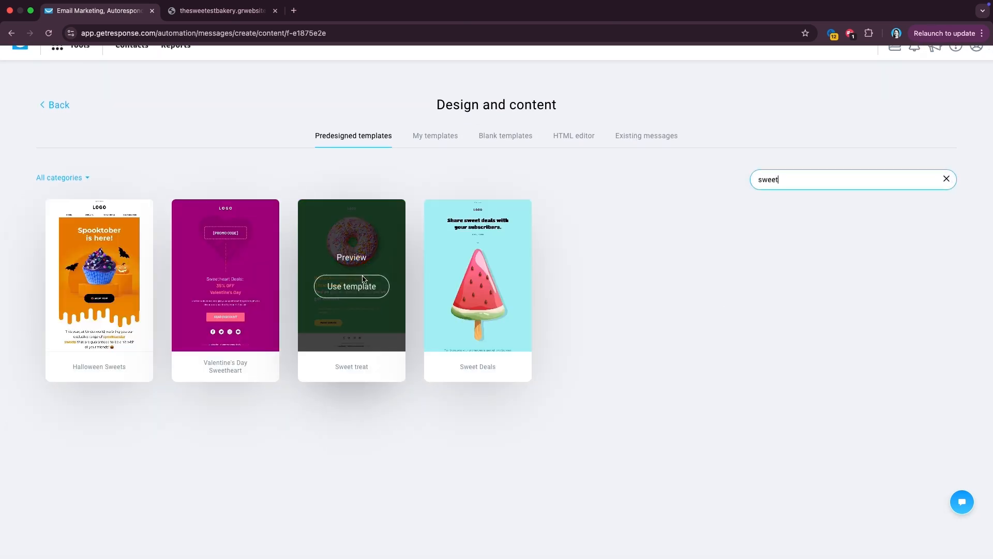
click(357, 291)
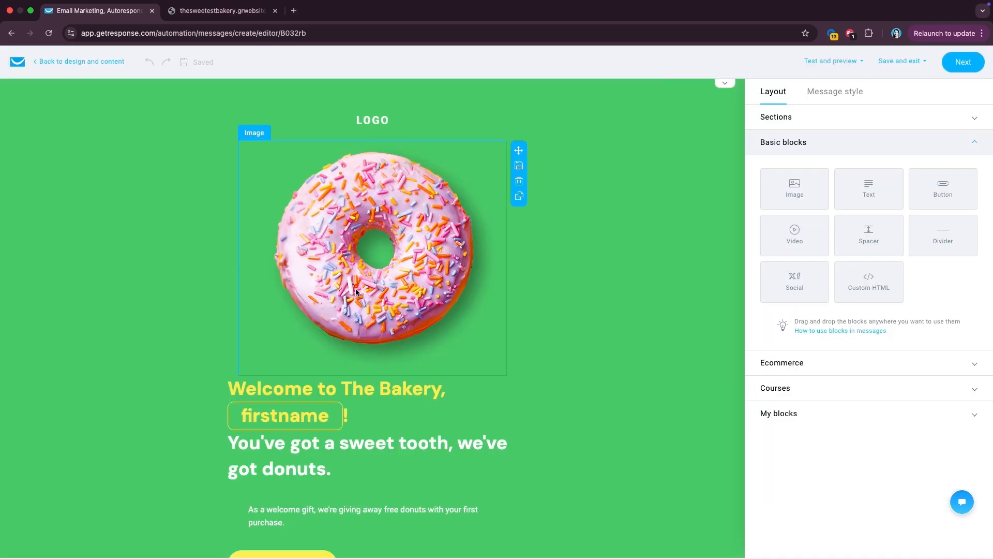
- Add an empty one-column section below the donut image, delete it again, and show Basic blocks
scroll(584, 286, down, 3)
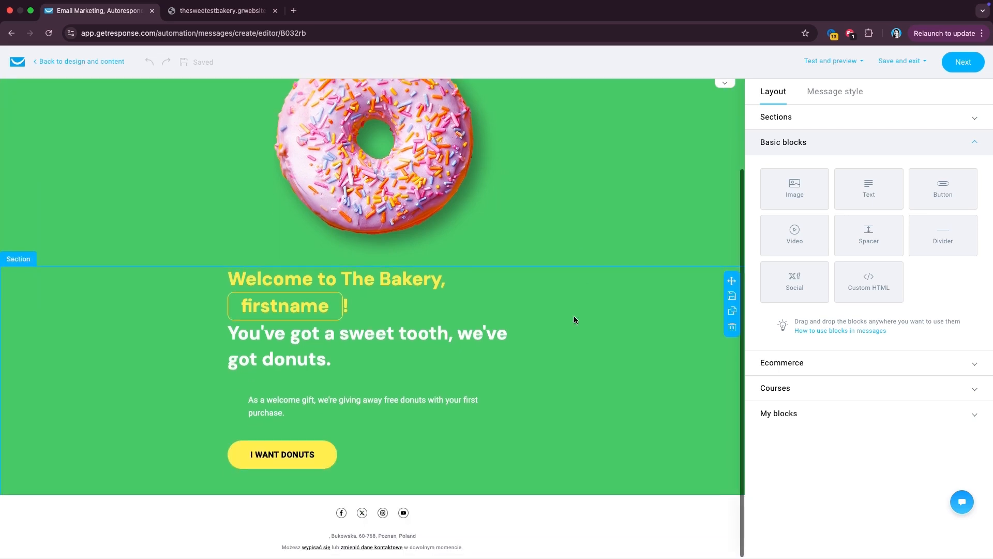
scroll(573, 316, up, 3)
click(864, 117)
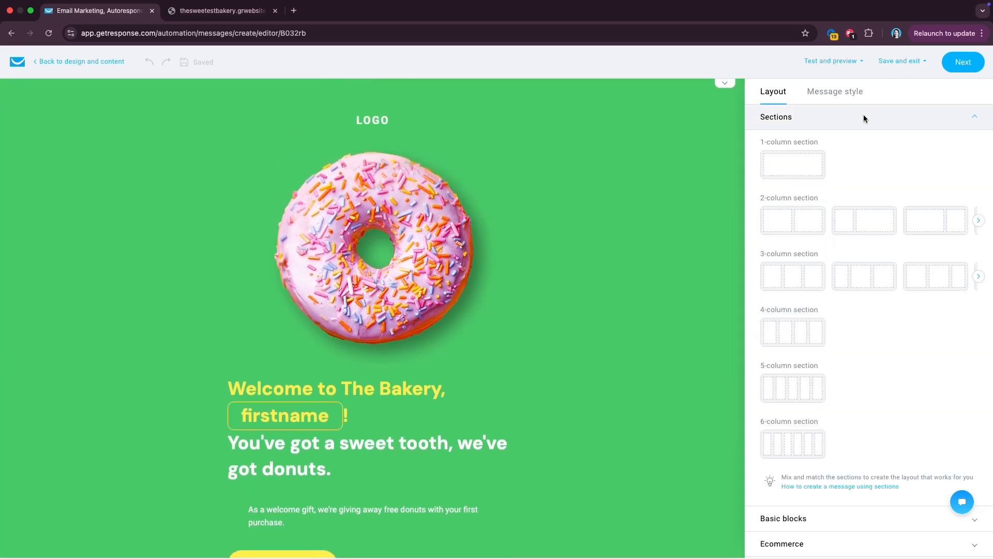
drag(805, 161, 389, 403)
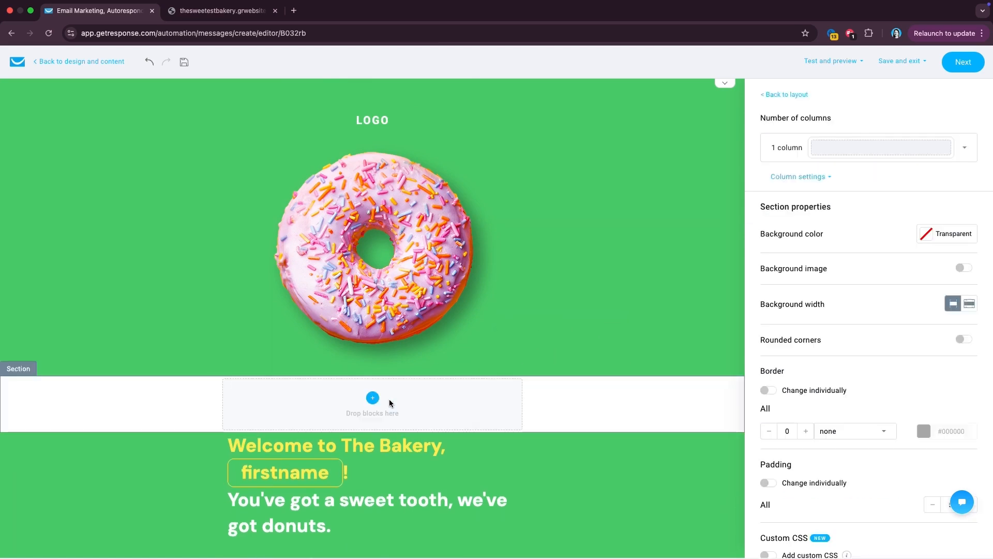
mouse_move(556, 402)
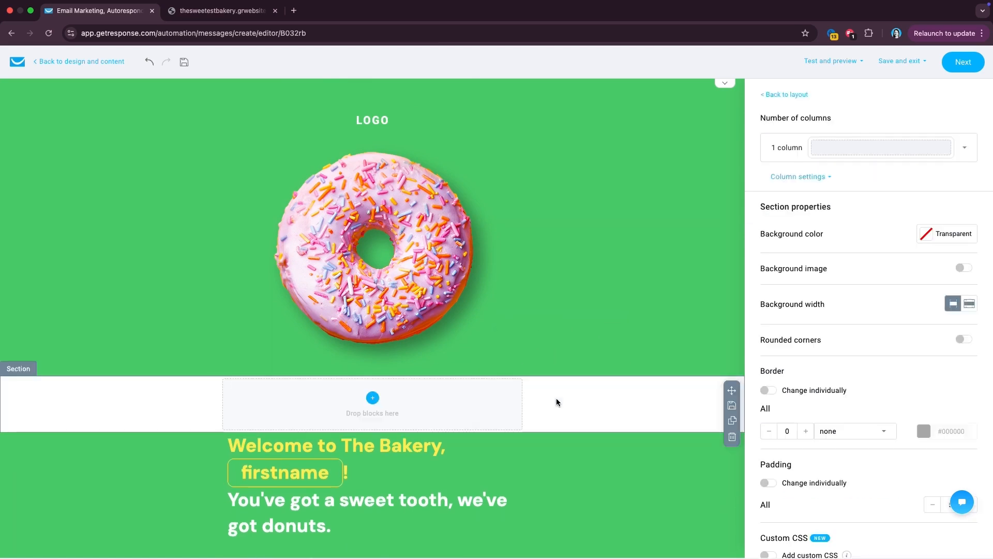
click(732, 436)
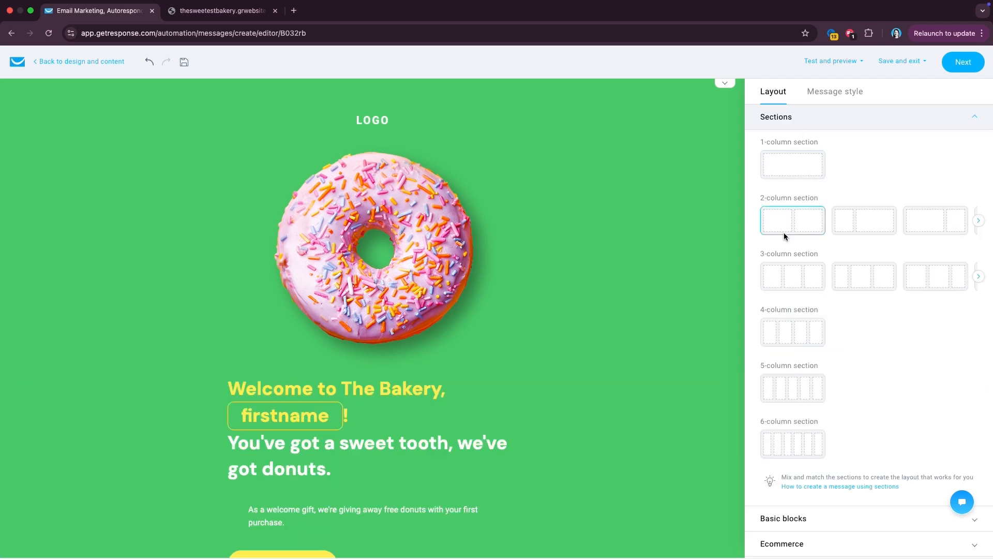
scroll(789, 450, down, 2)
scroll(650, 429, down, 3)
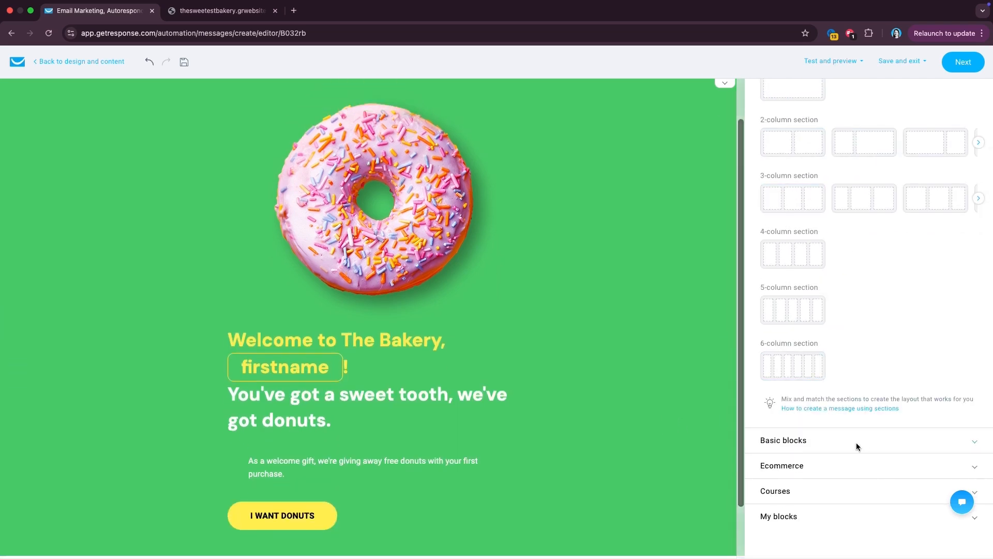
click(783, 438)
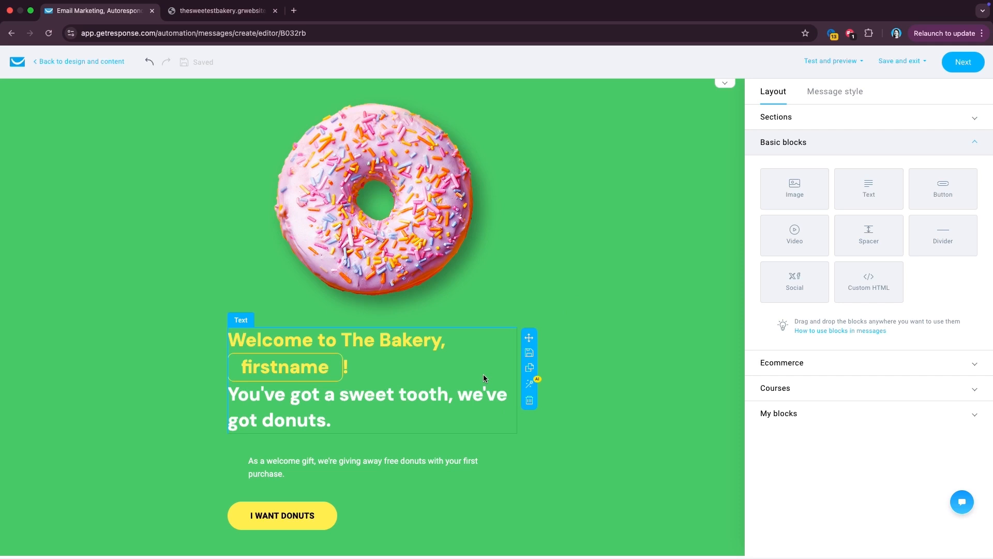
- Save the welcome headline text block as a reusable block named 'My first block'
click(526, 352)
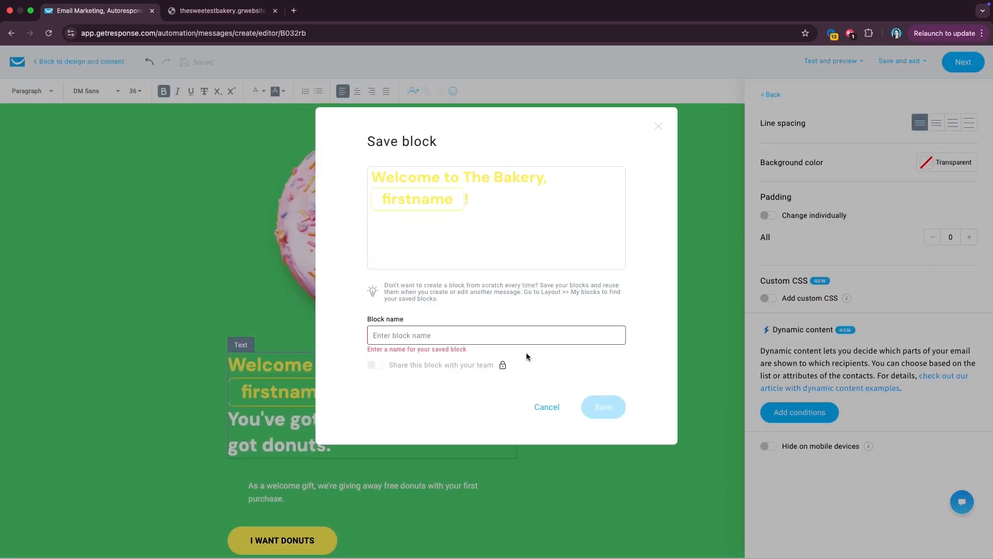
click(482, 327)
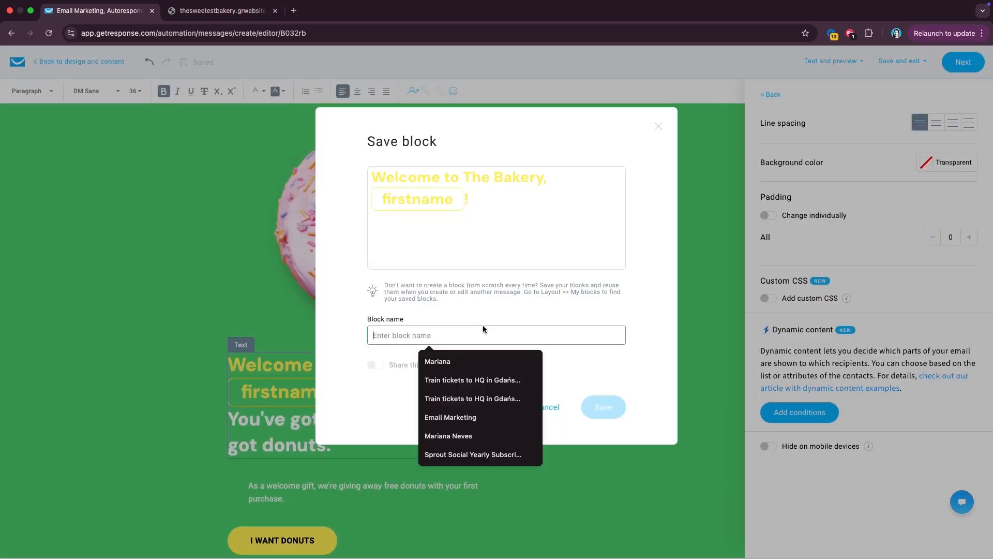
text(My first block)
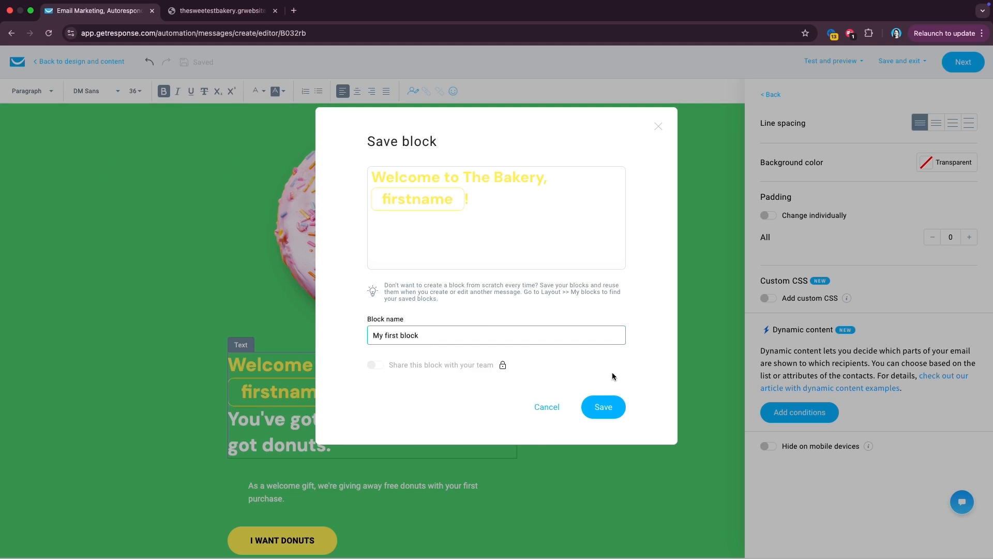
click(610, 406)
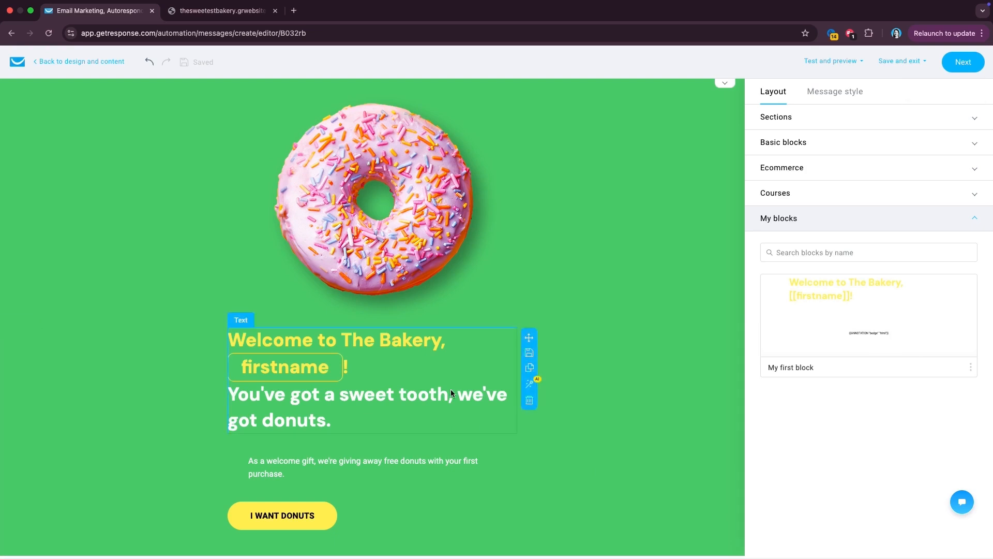
- Add a two-column section below the welcome content and give it the green 52D073 background
scroll(522, 375, down, 3)
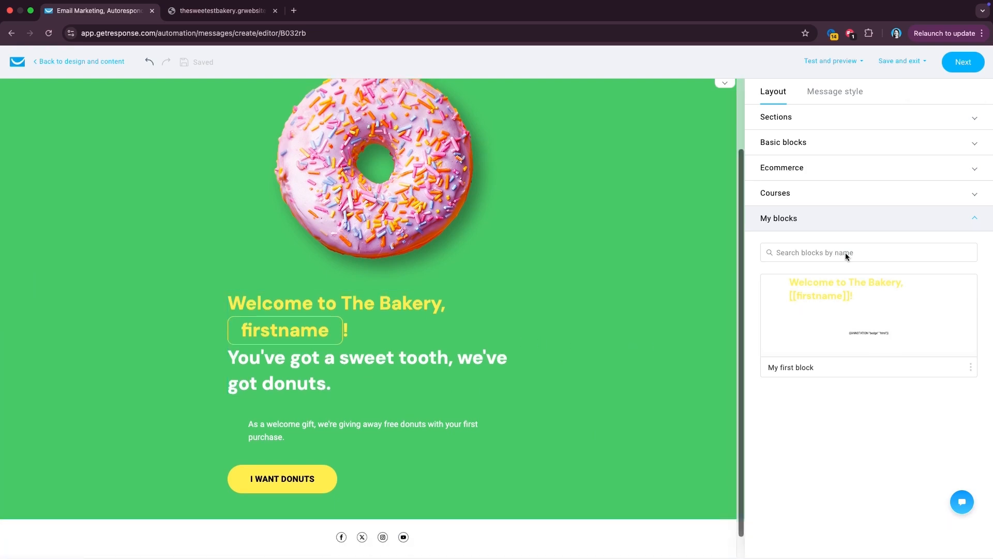
click(874, 123)
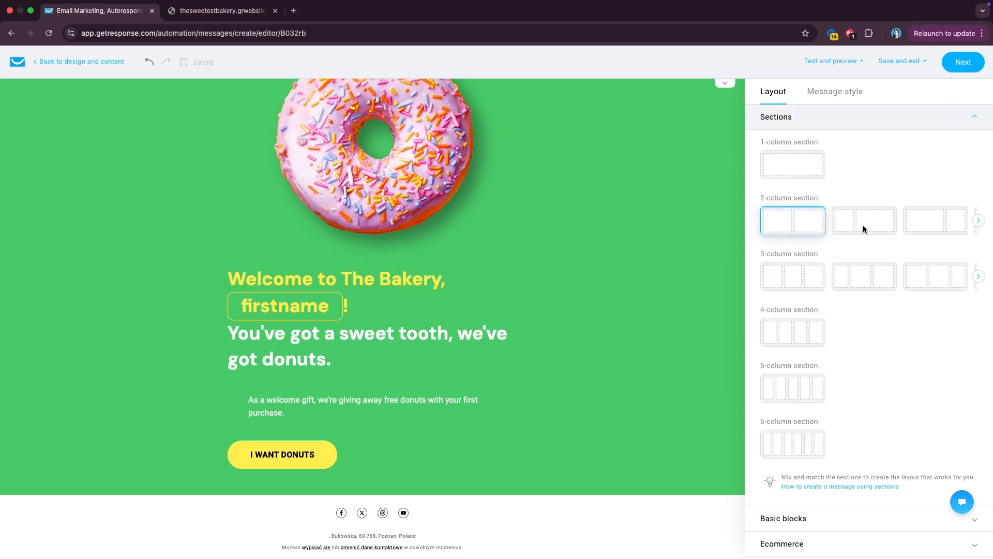
drag(787, 228, 339, 528)
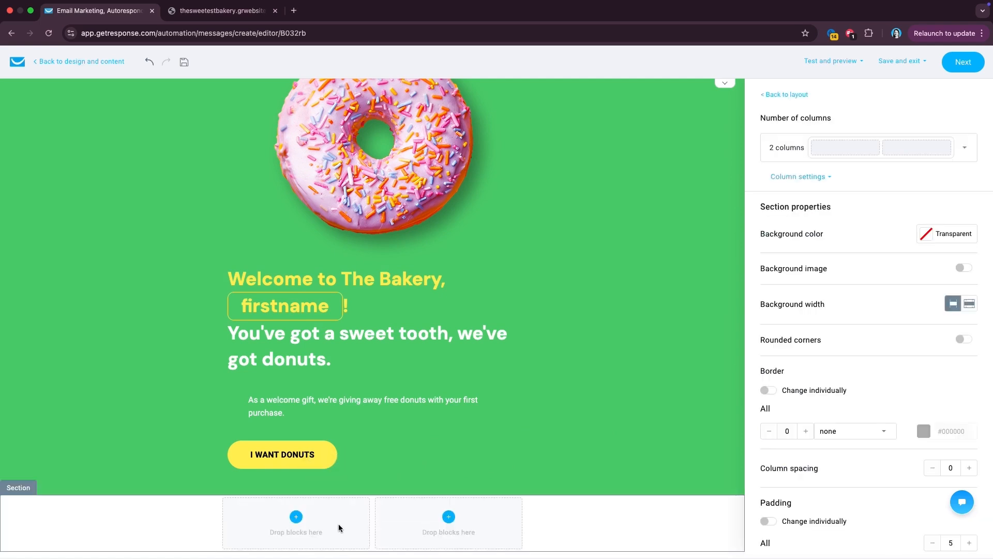
click(609, 381)
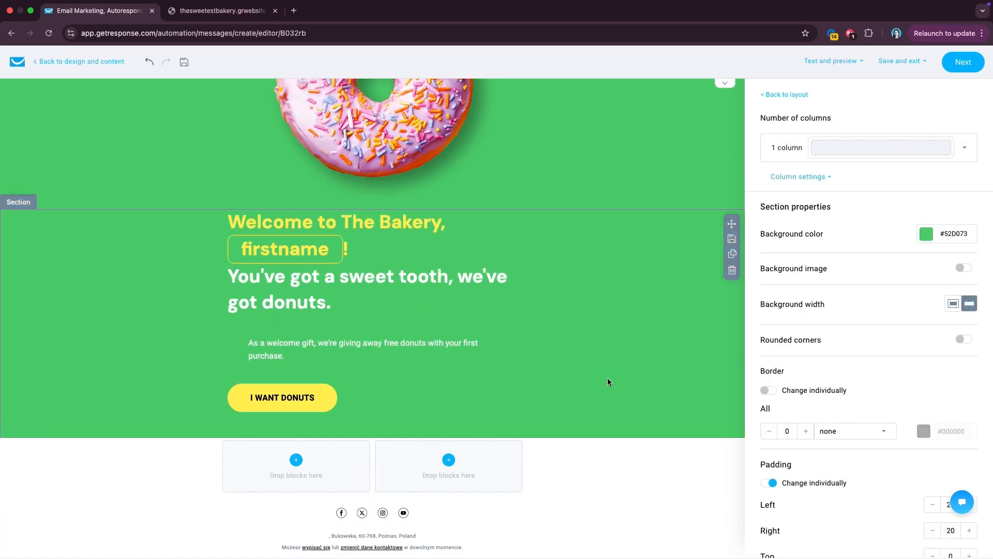
double_click(958, 234)
key(ctrl+c)
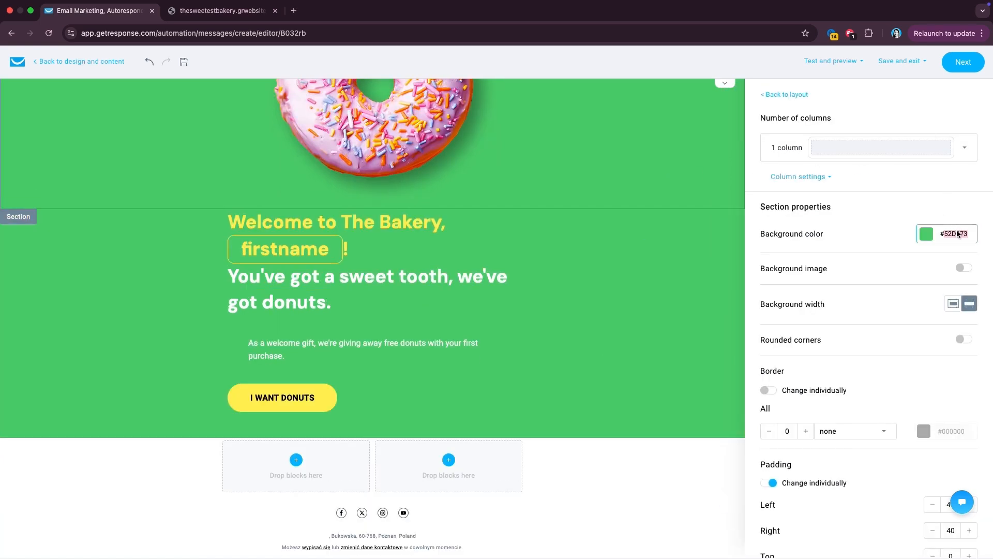
click(559, 470)
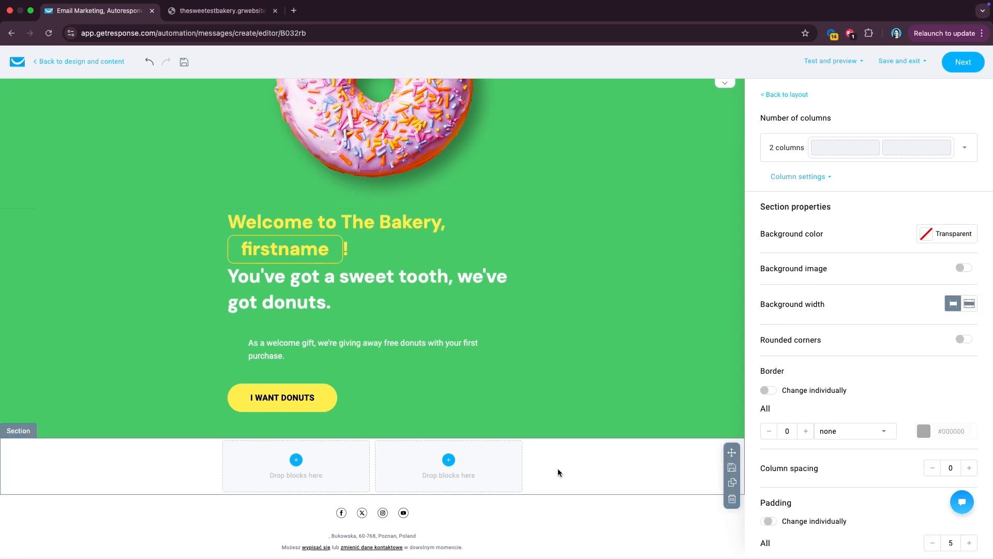
click(952, 234)
key(ctrl+v)
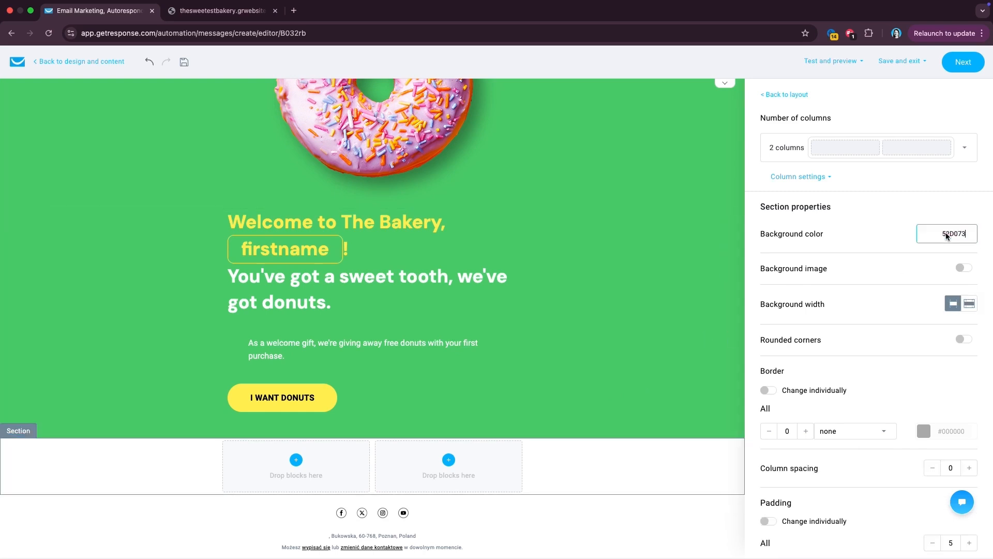
key(Return)
- Limit the donut, welcome and header section backgrounds to content width, then add an image block to the left column
click(604, 414)
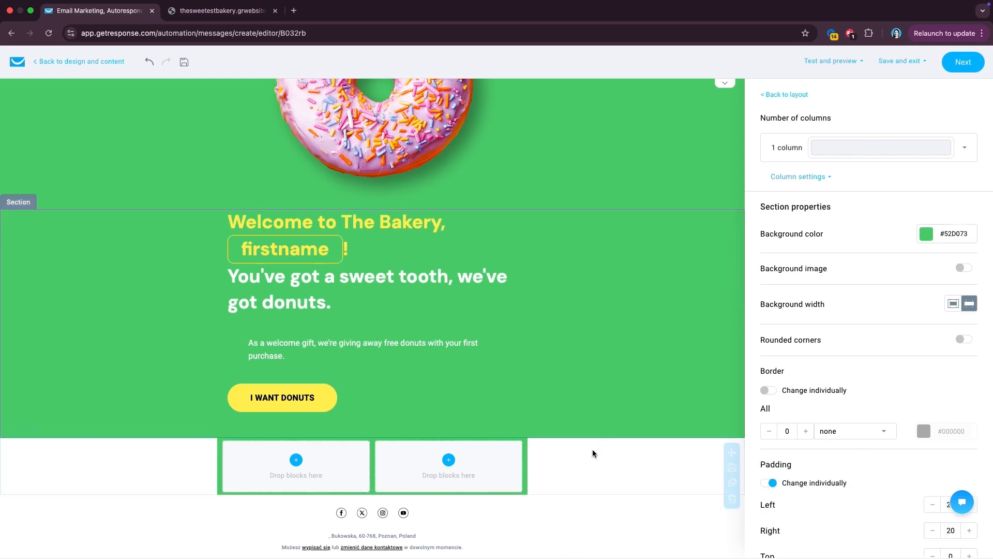
click(573, 199)
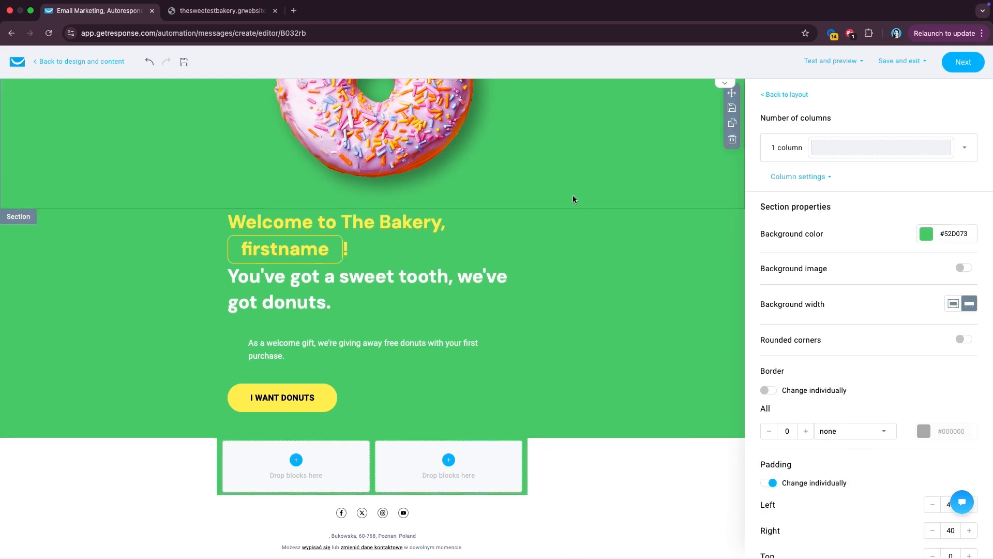
click(953, 304)
click(552, 333)
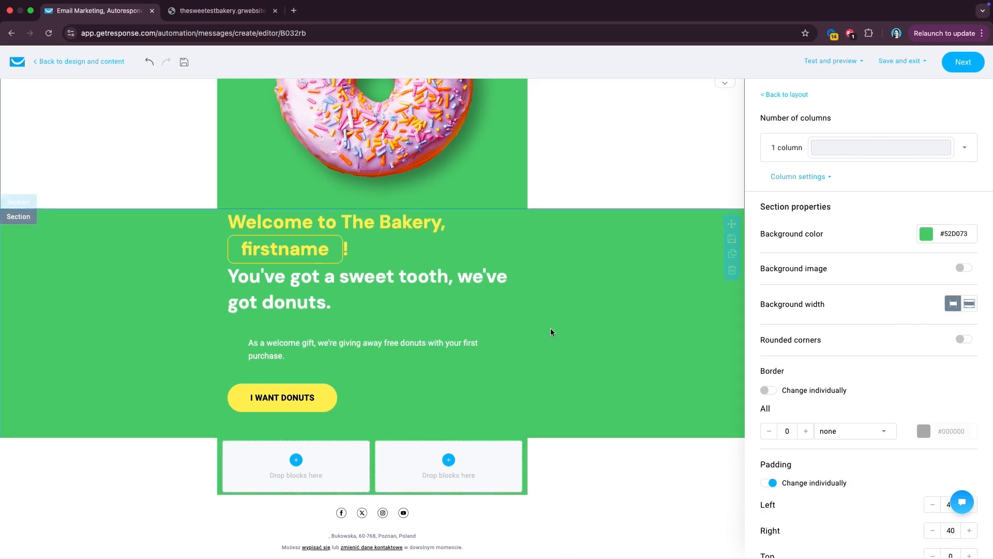
click(953, 304)
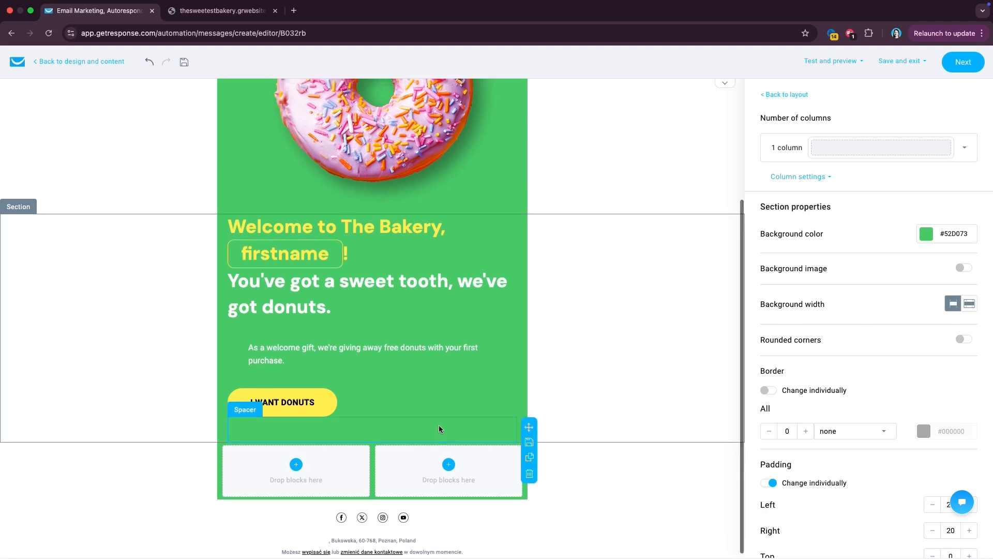
scroll(439, 427, up, 3)
click(586, 85)
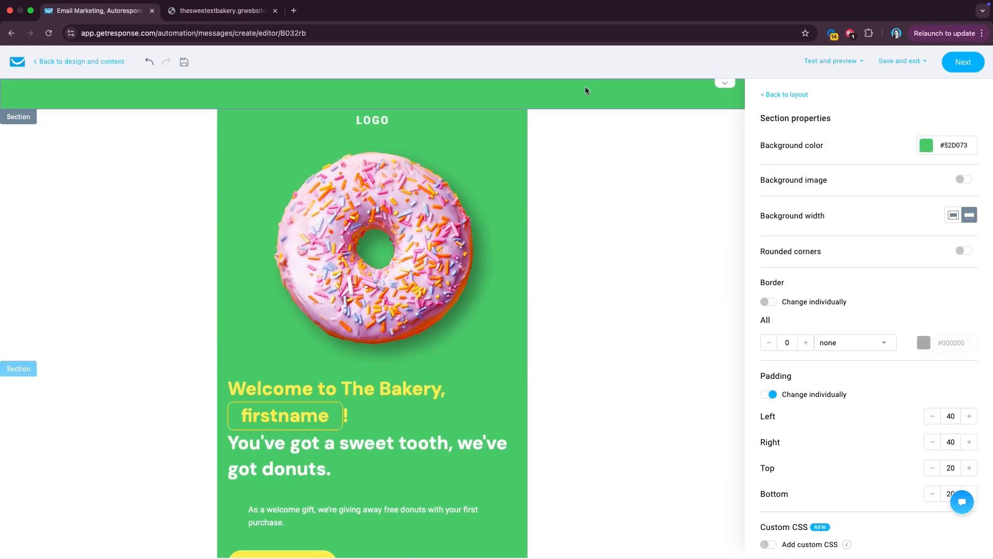
click(952, 214)
scroll(280, 478, down, 3)
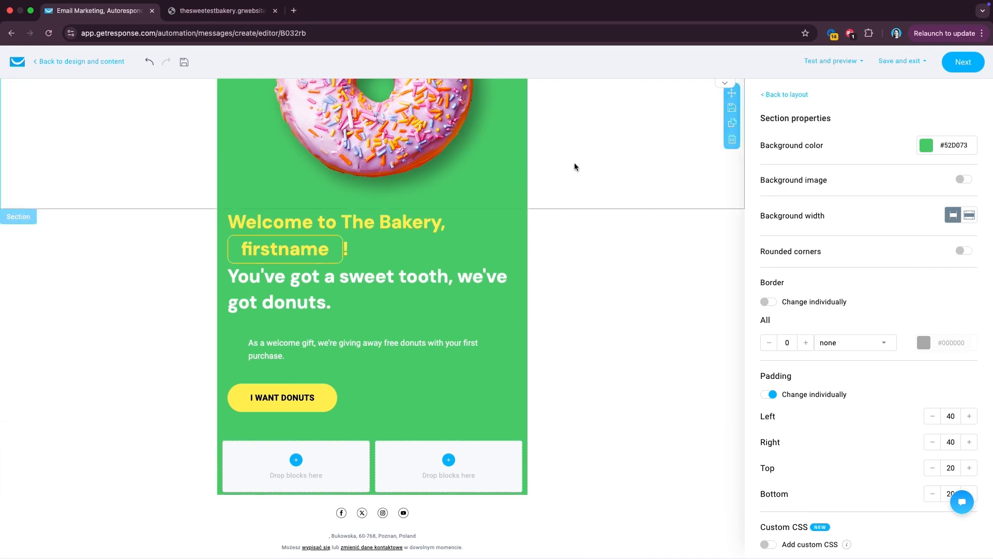
click(790, 95)
drag(793, 200, 322, 470)
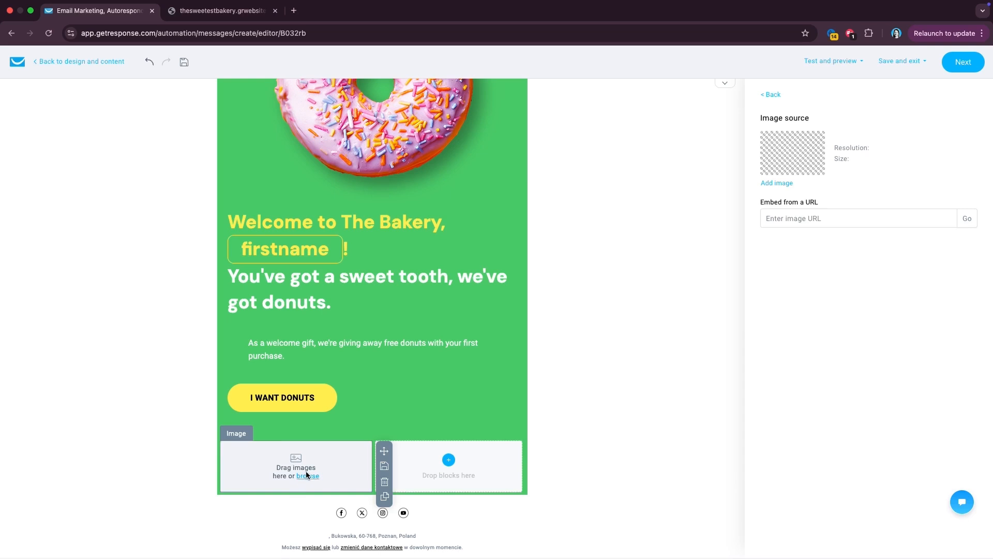
- Upload the Foolproof Cakes ebook cover PNG and insert it into the left column's image block
click(307, 475)
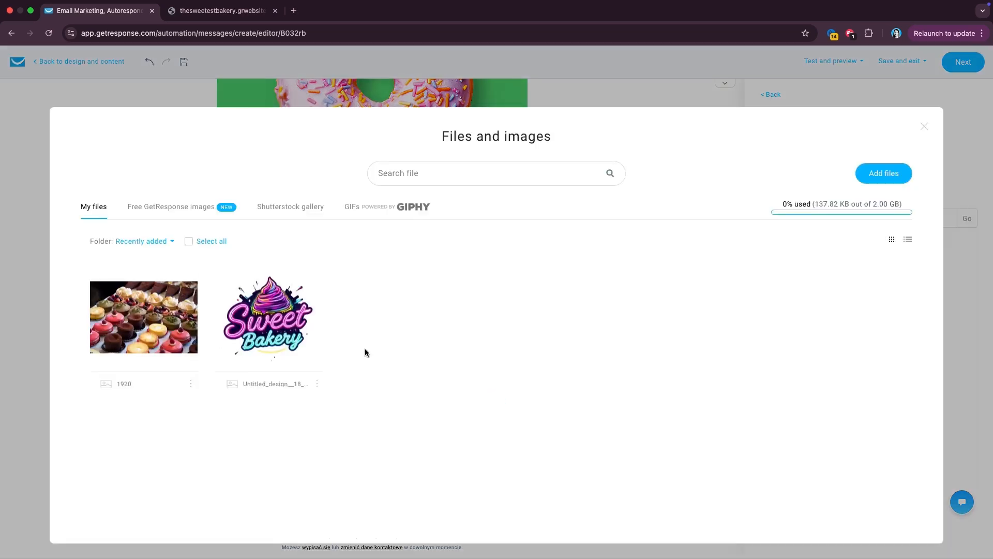
click(892, 183)
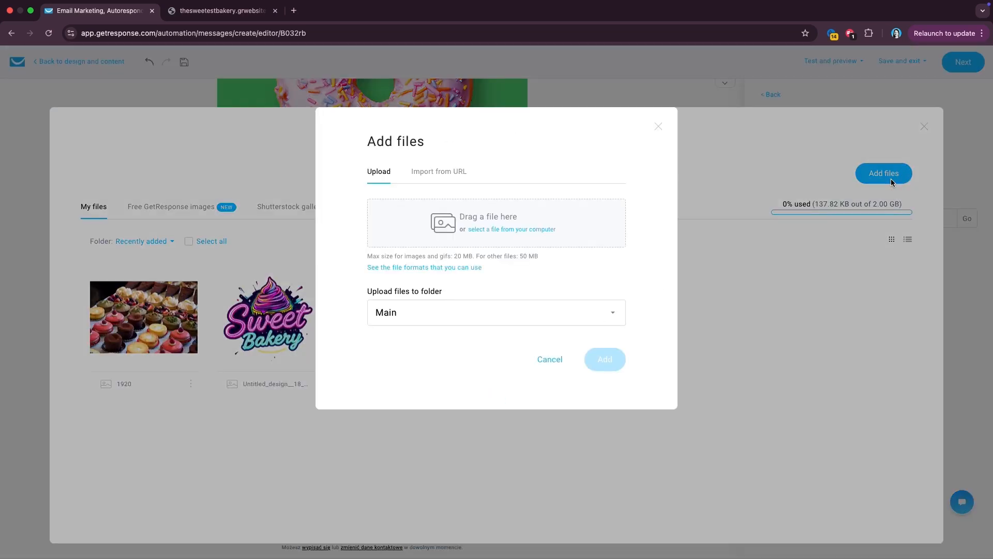
click(522, 233)
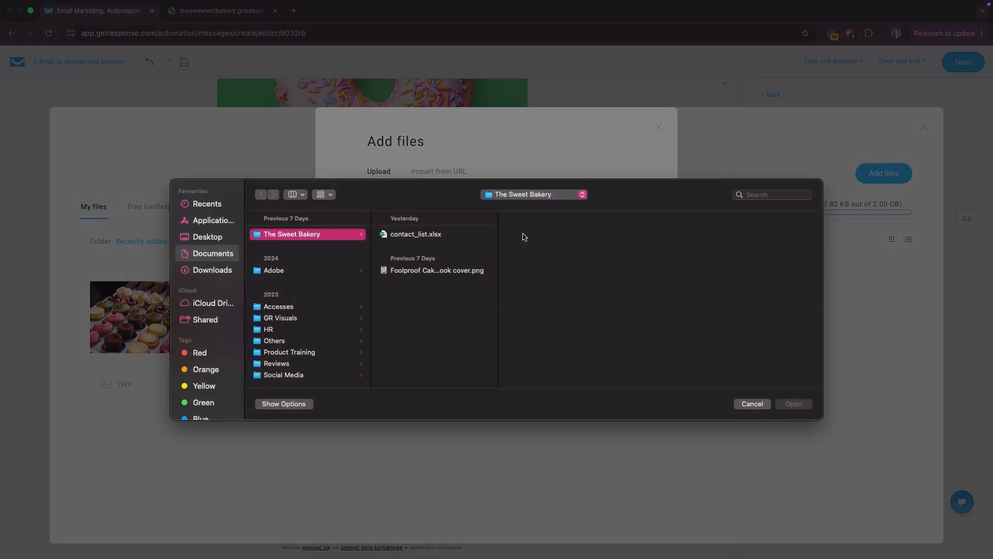
click(435, 274)
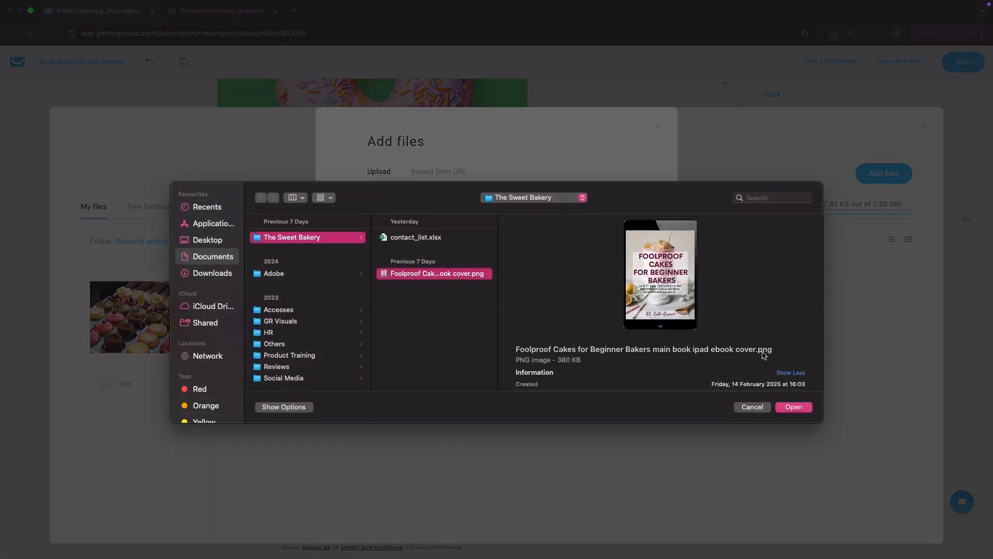
click(793, 407)
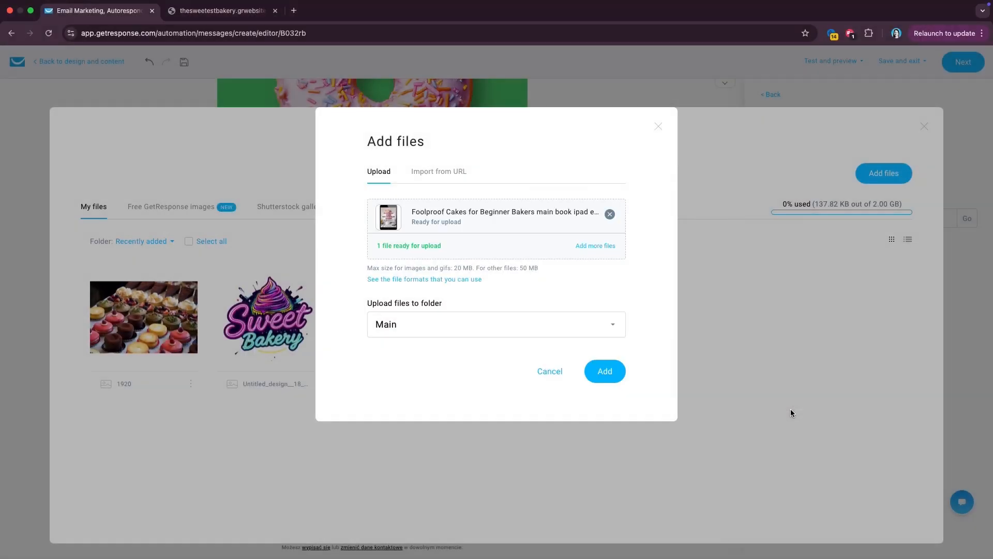
click(606, 376)
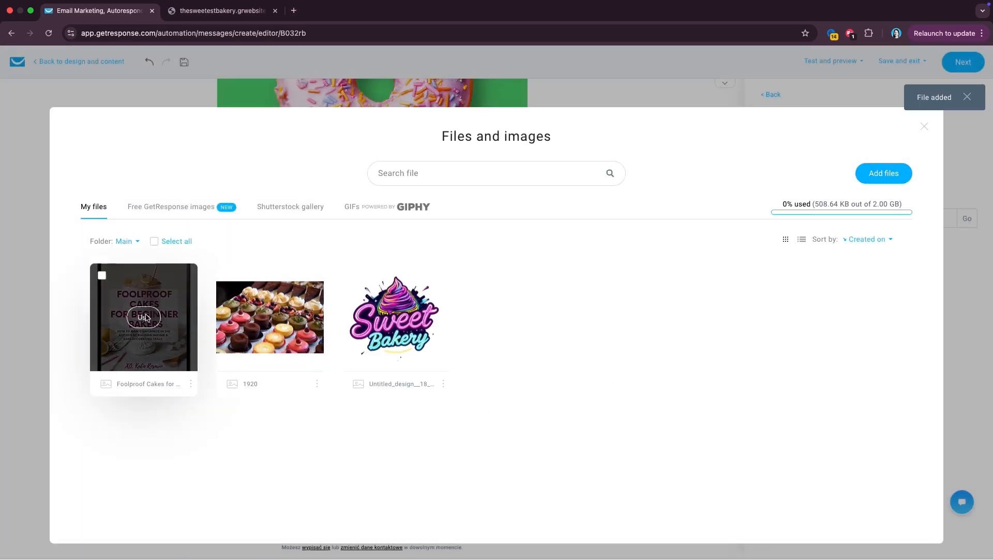
click(146, 314)
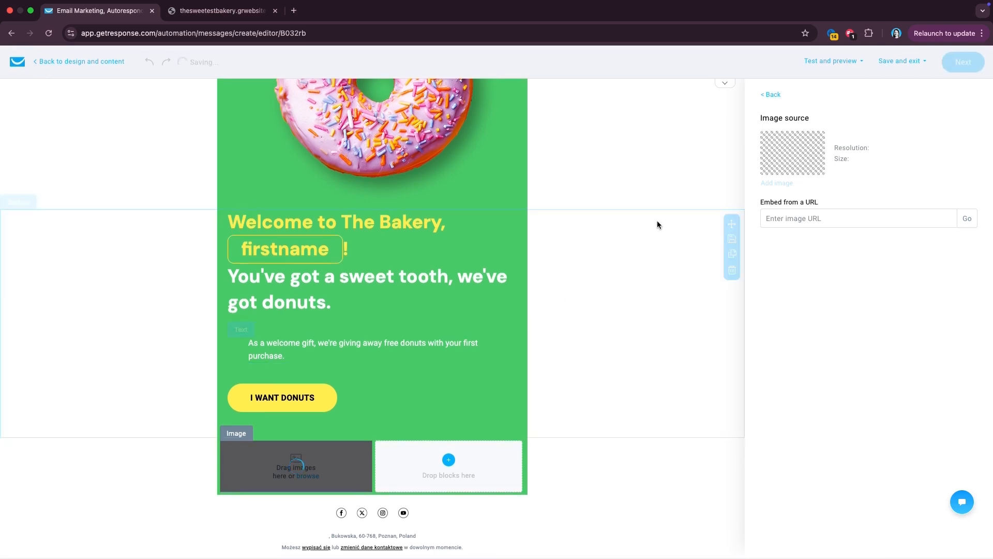
- Add an empty text block to the right column beside the cover
scroll(558, 346, down, 3)
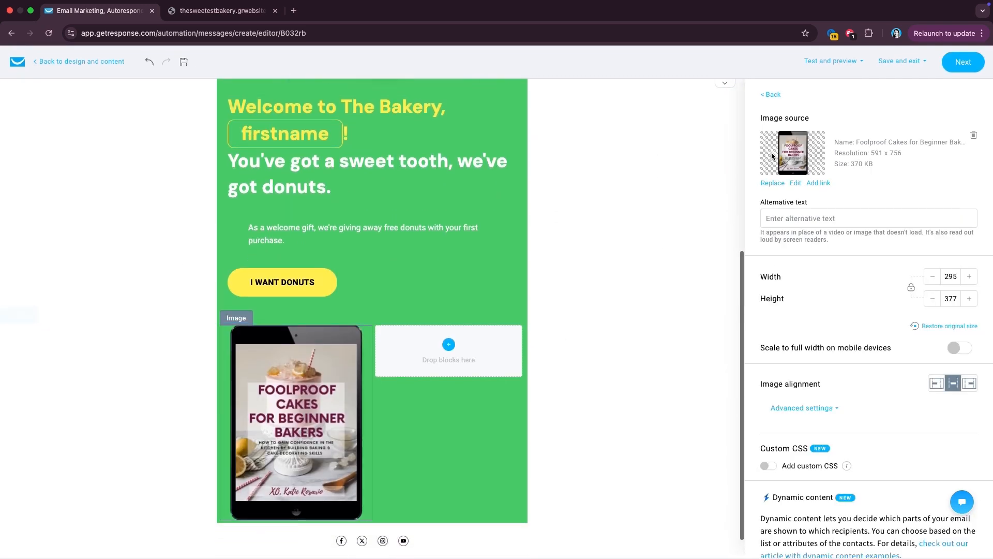
click(768, 95)
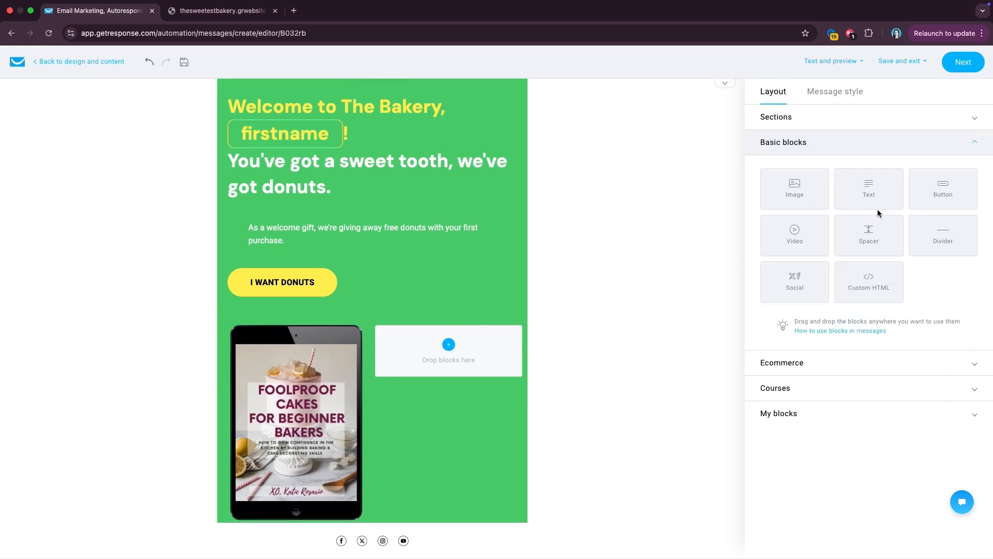
drag(880, 193, 444, 352)
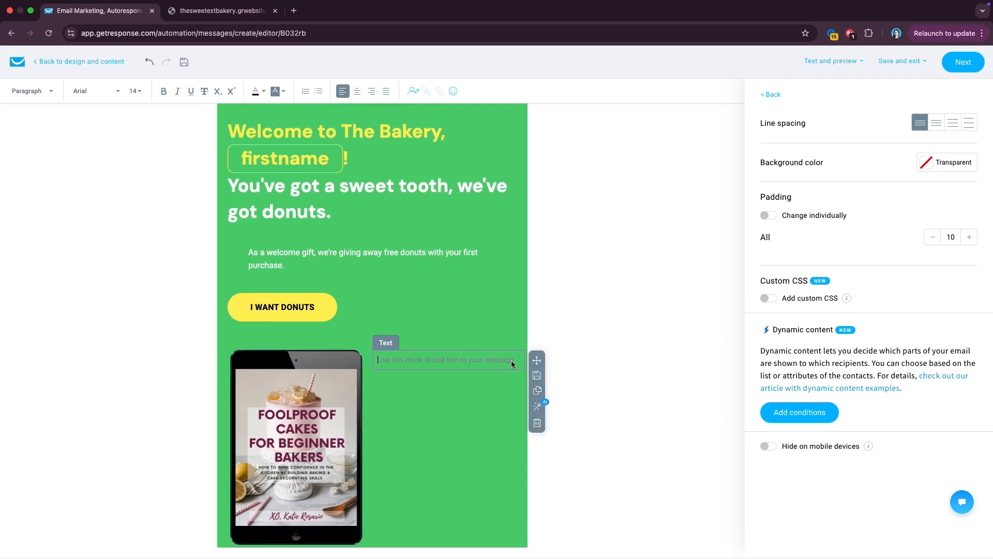
- Use the AI assistant to write and insert copy promoting the 'Foolproof cakes for beginner bakers' ebook
click(537, 408)
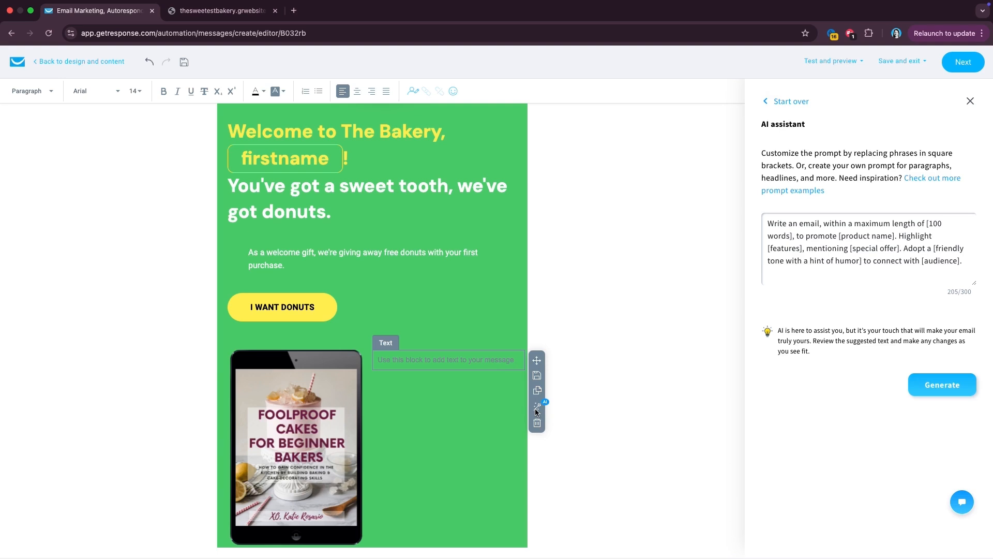
double_click(860, 228)
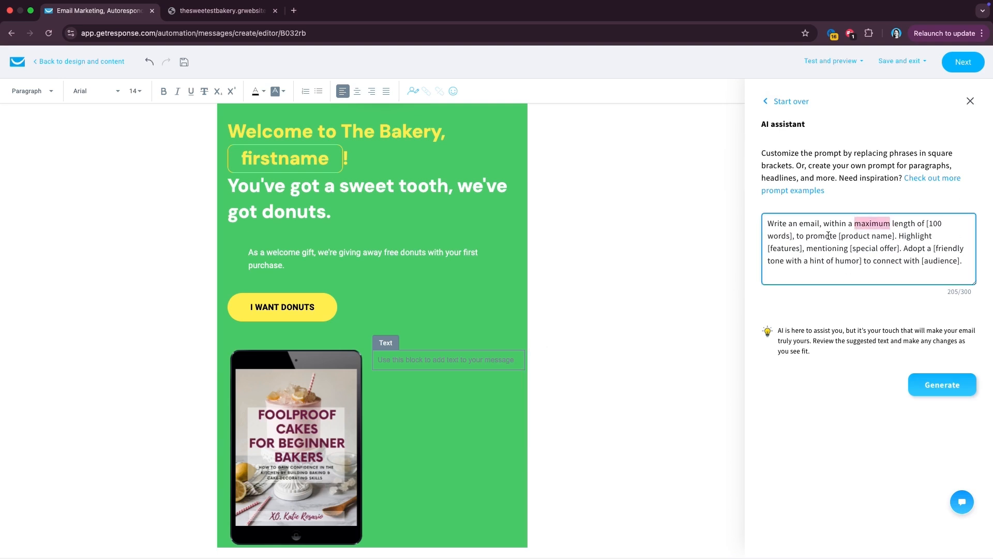
triple_click(868, 242)
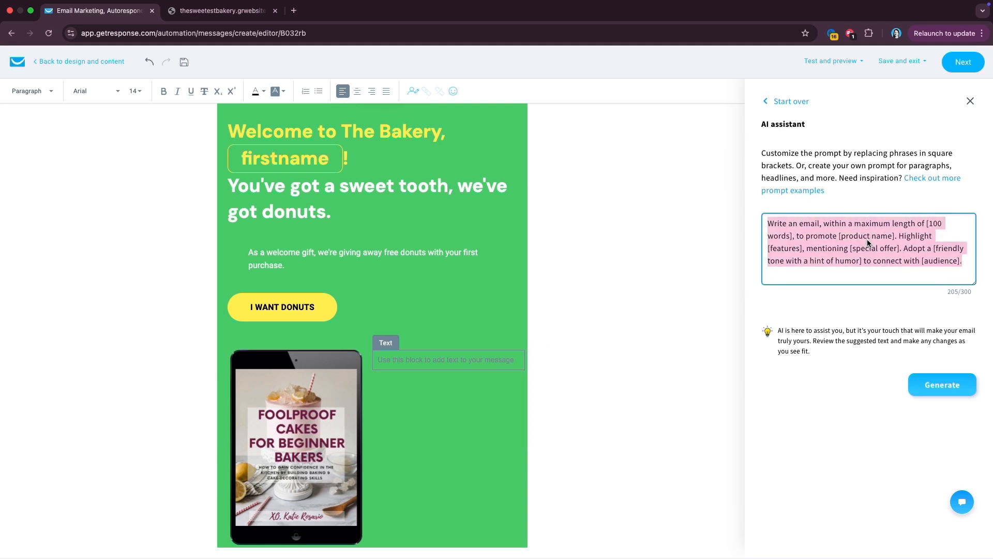
key(BackSpace)
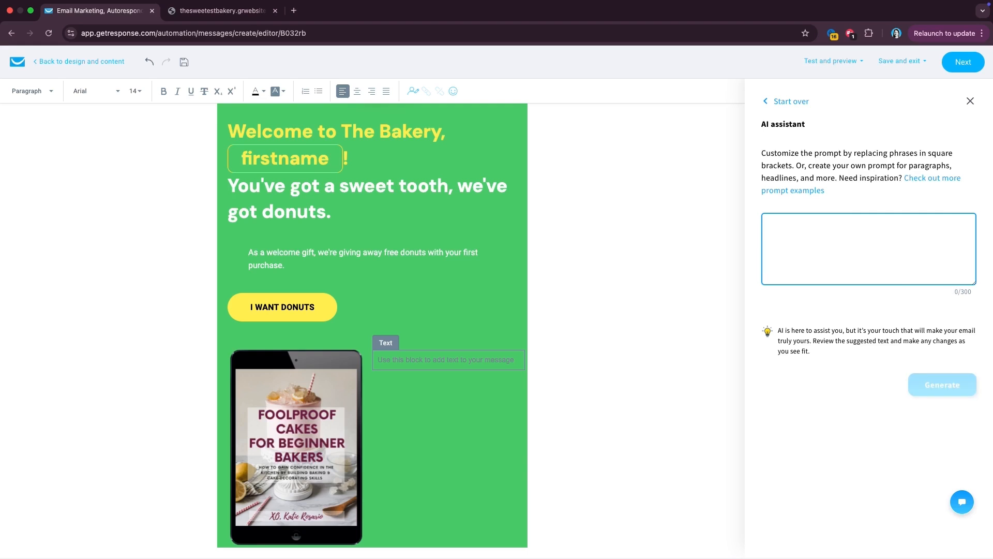
text(We are offering )
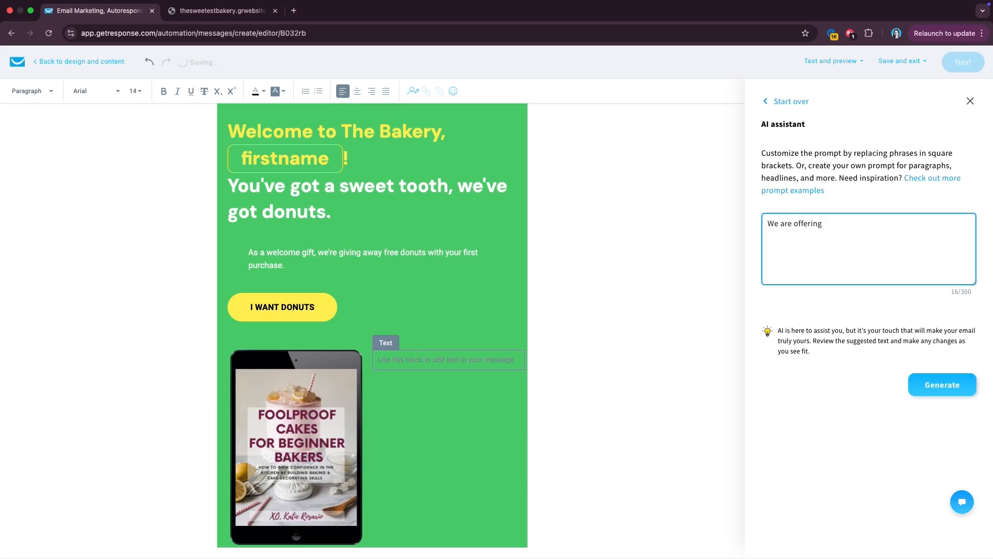
text(an ebook)
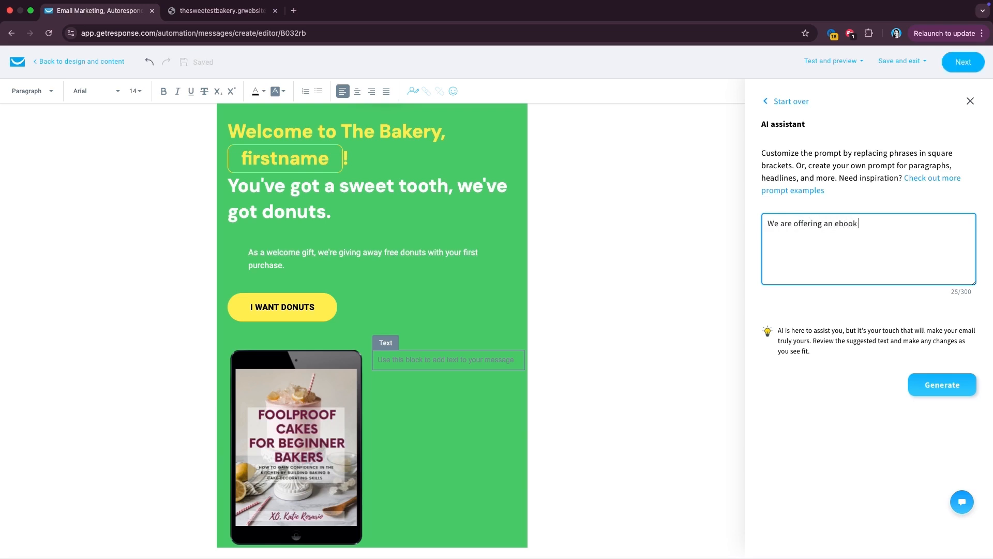
text( called "Foolproof cakes for beginne)
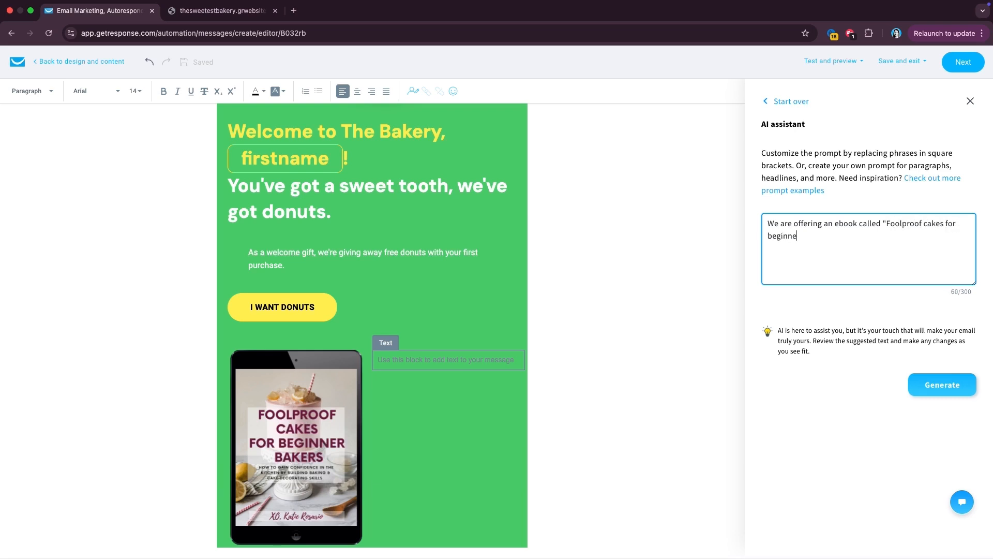
text(r bakers", with baking tips.)
click(931, 379)
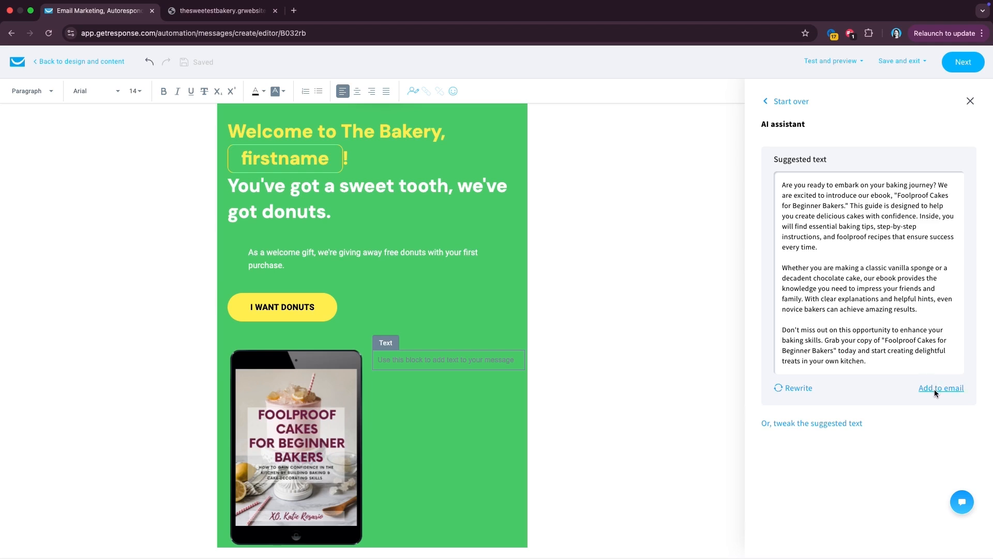
click(935, 389)
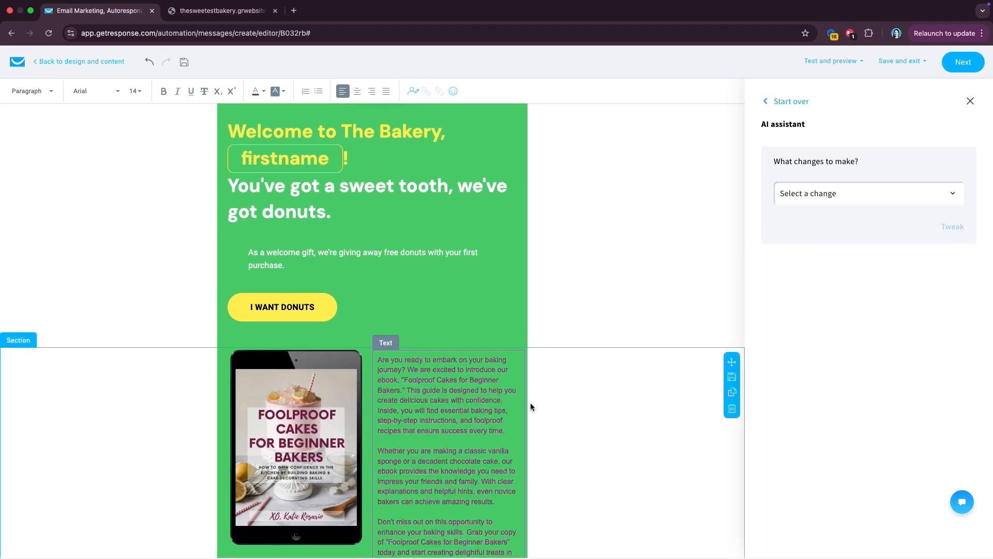
- Shorten the generated ebook text with the AI assistant's shorten option
scroll(530, 402, down, 2)
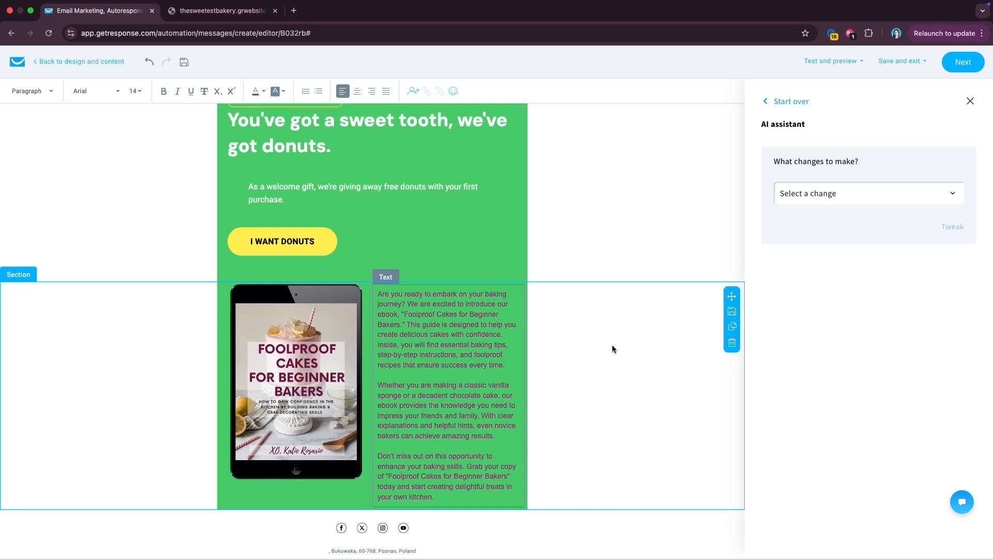
click(479, 344)
click(538, 341)
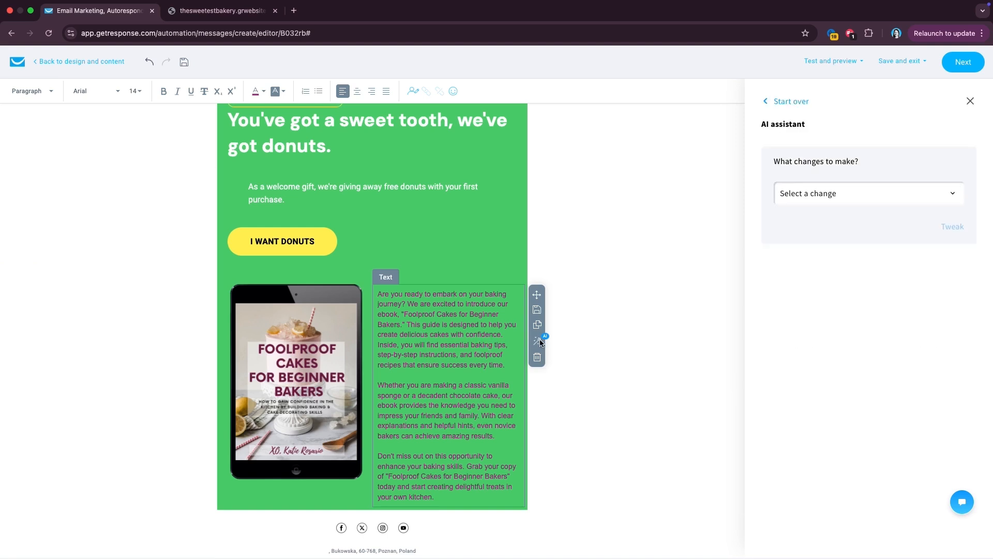
click(817, 201)
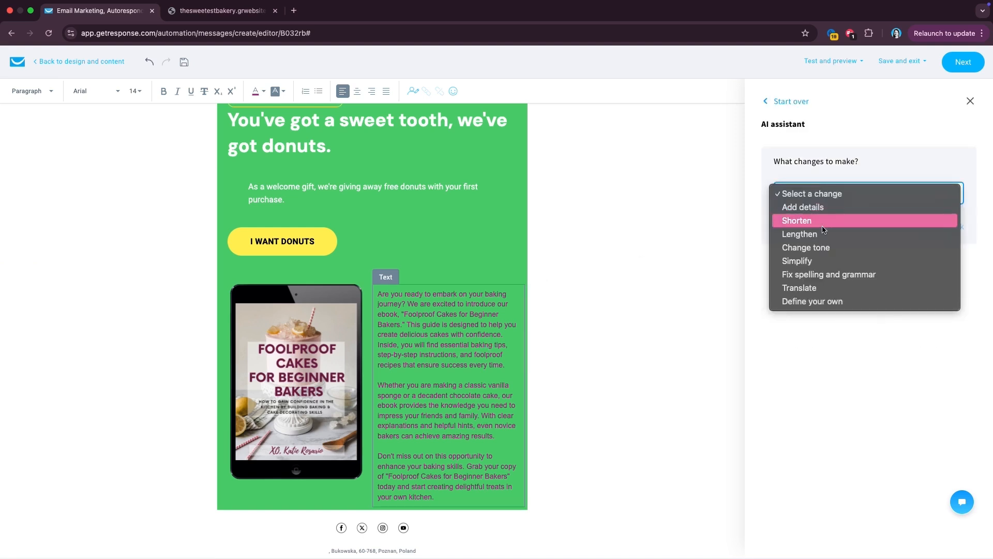
click(823, 222)
click(956, 226)
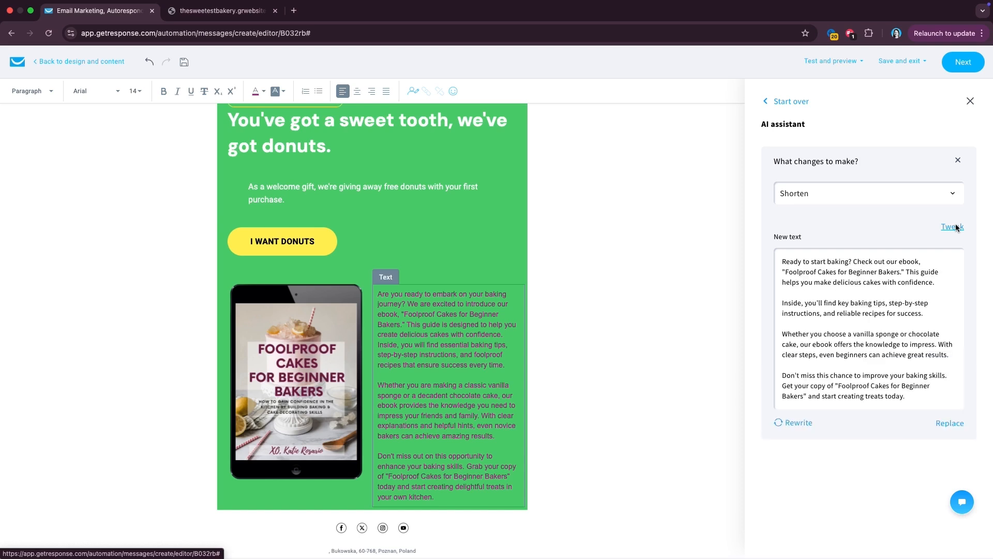
click(944, 423)
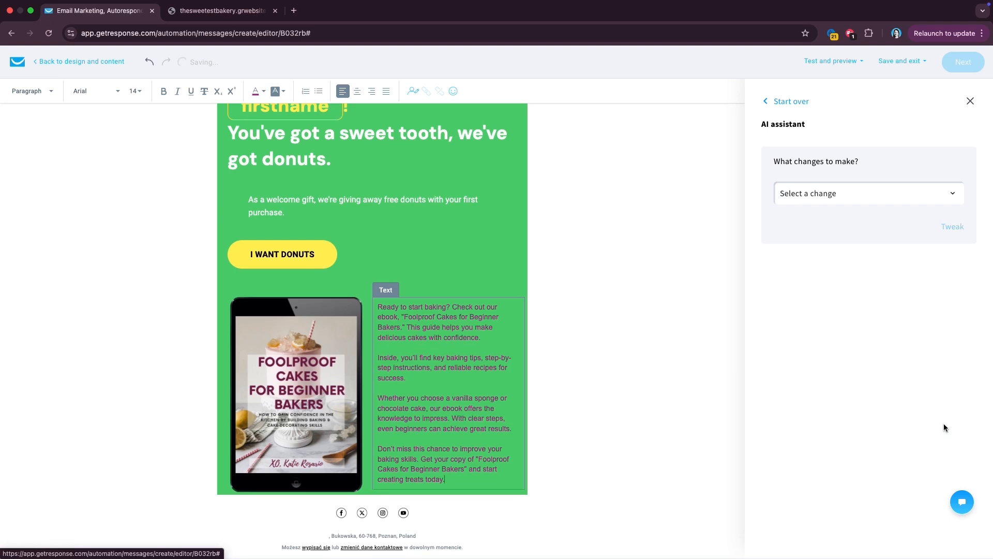
- Delete the last two paragraphs of the ebook description
click(484, 371)
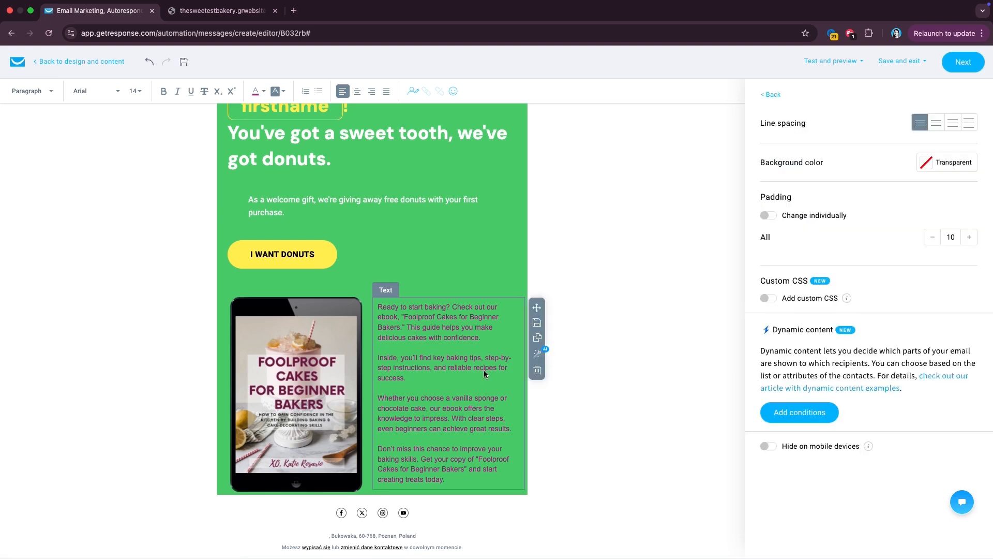
click(537, 354)
click(861, 203)
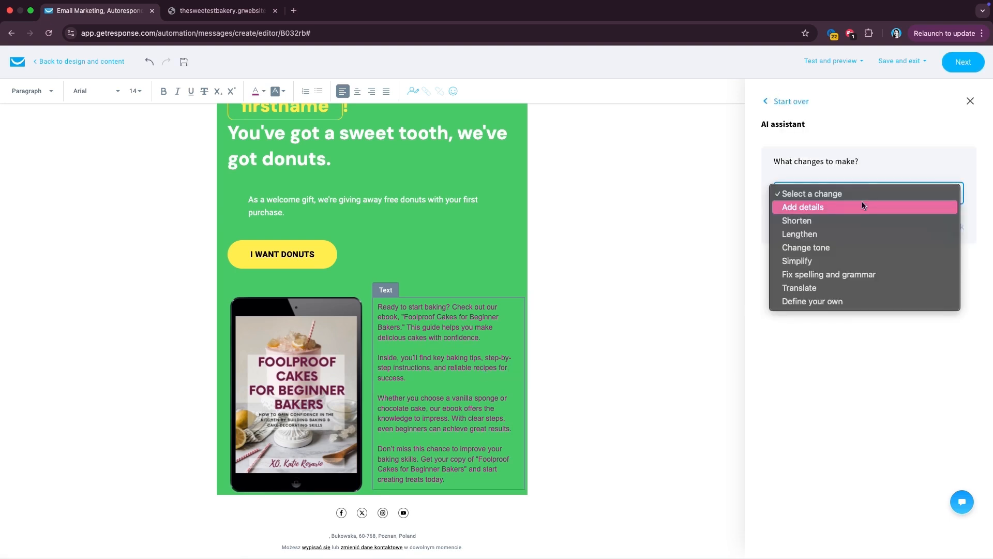
click(450, 396)
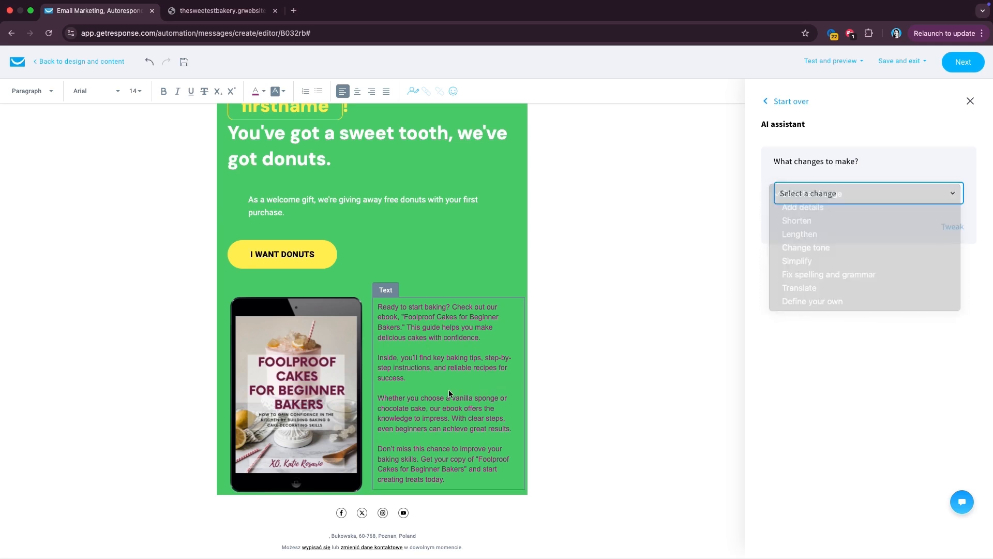
drag(454, 471, 380, 400)
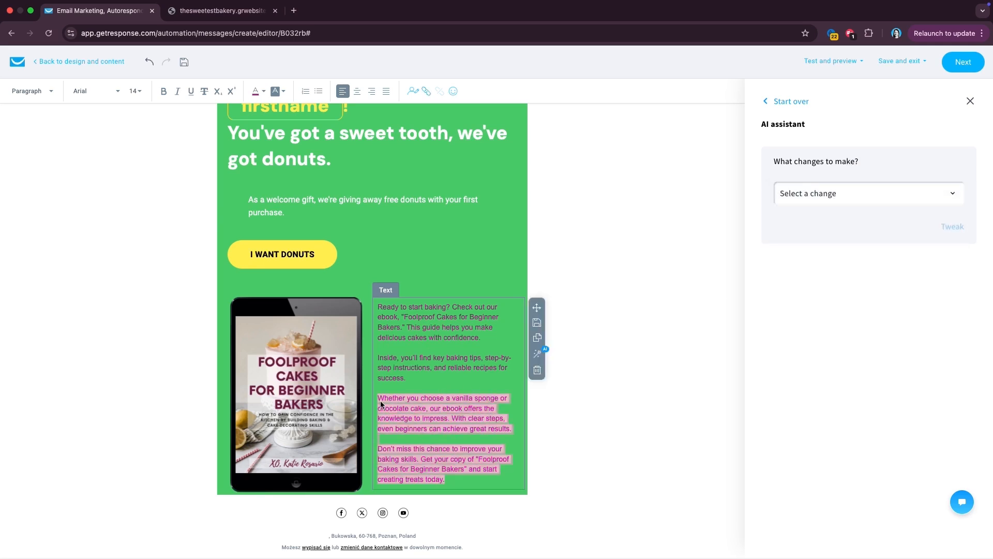
key(BackSpace)
key(BackSpace)
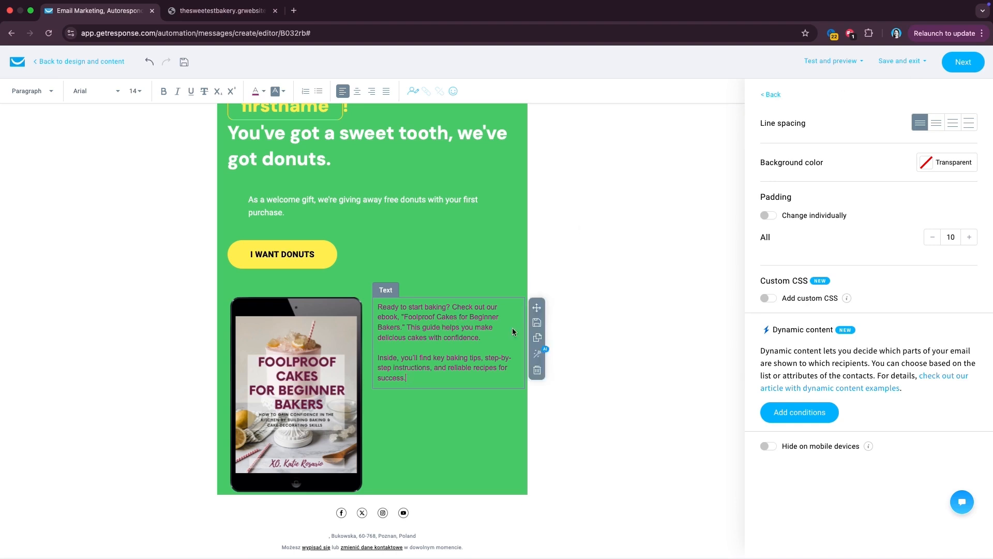
- Close the AI assistant and return to the list of blocks
click(537, 353)
click(806, 197)
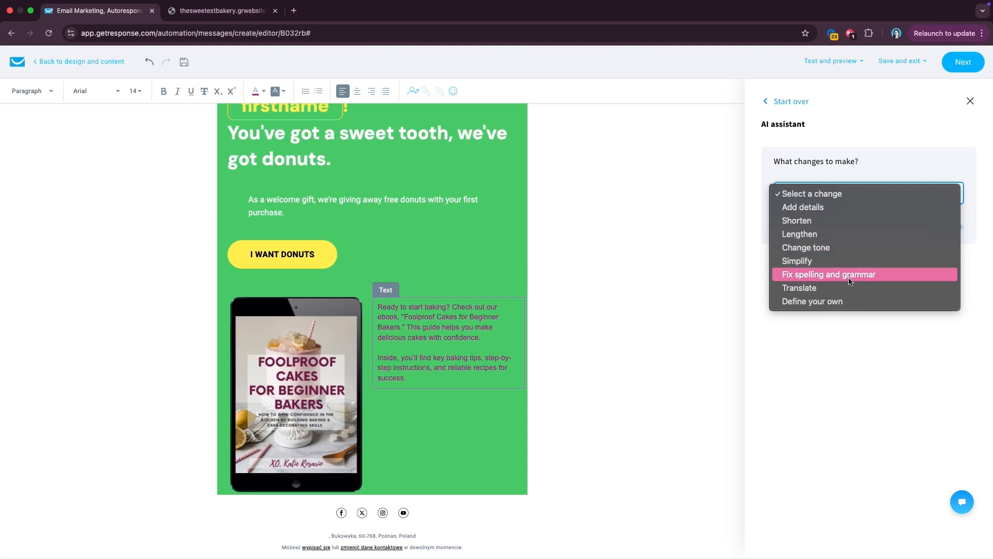
click(798, 105)
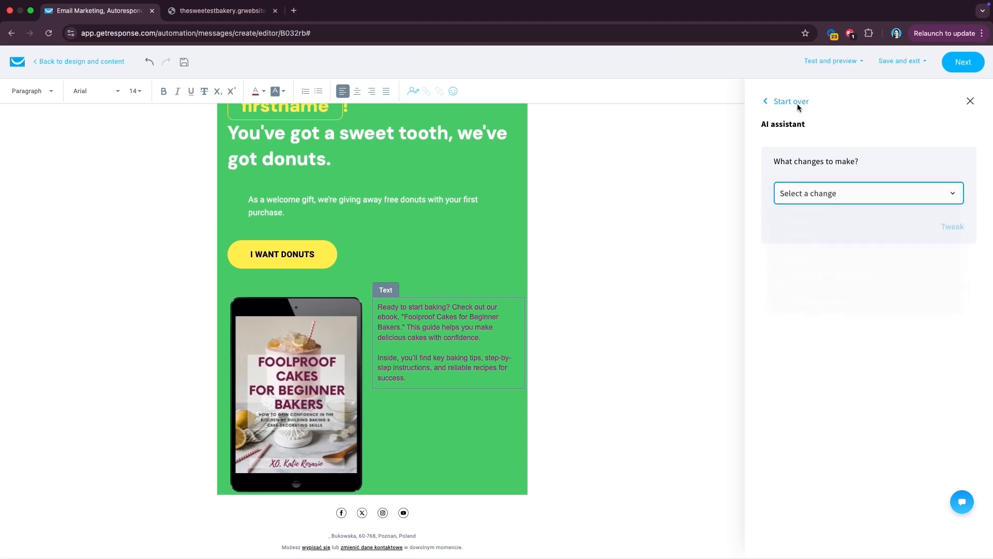
click(786, 104)
click(786, 104)
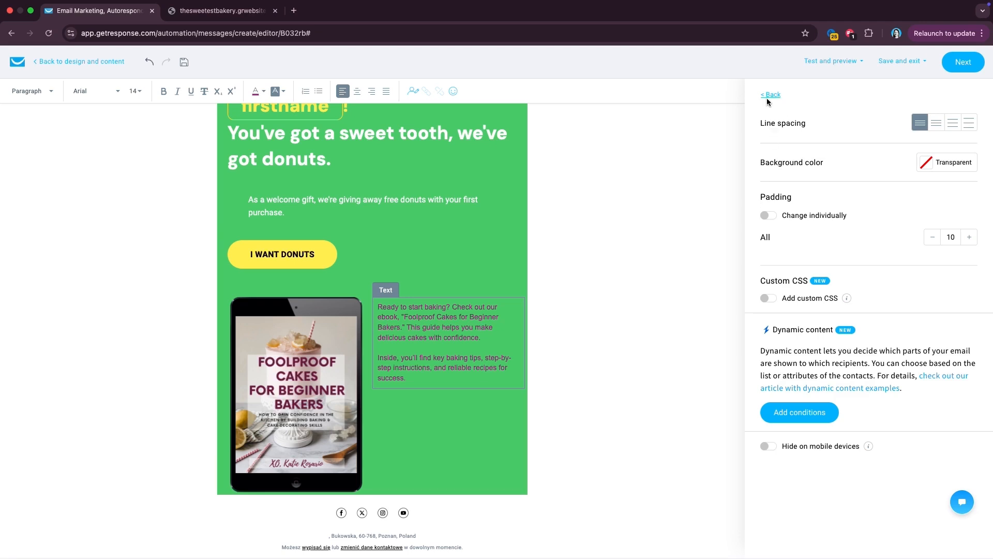
click(771, 95)
drag(933, 197, 424, 428)
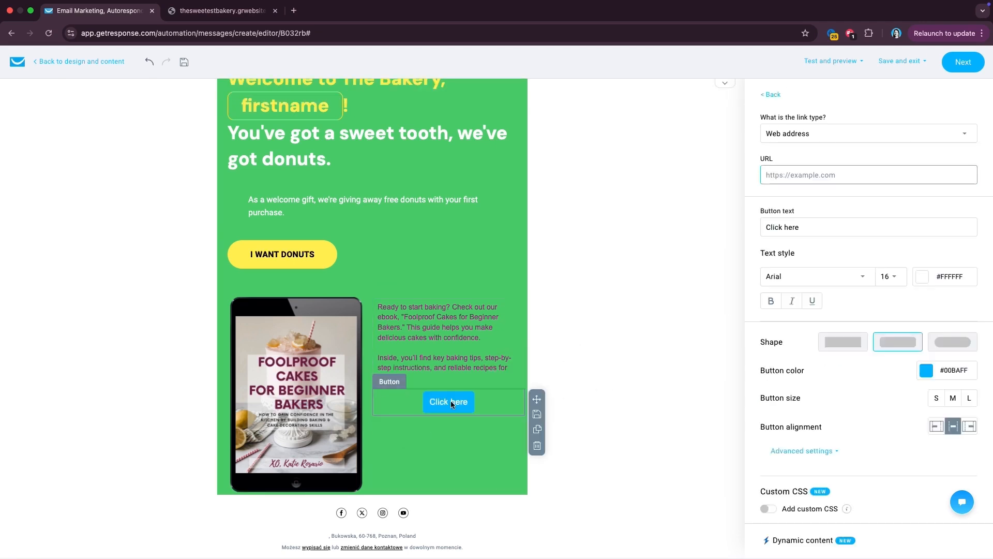
click(788, 178)
text(www.getresponse.com)
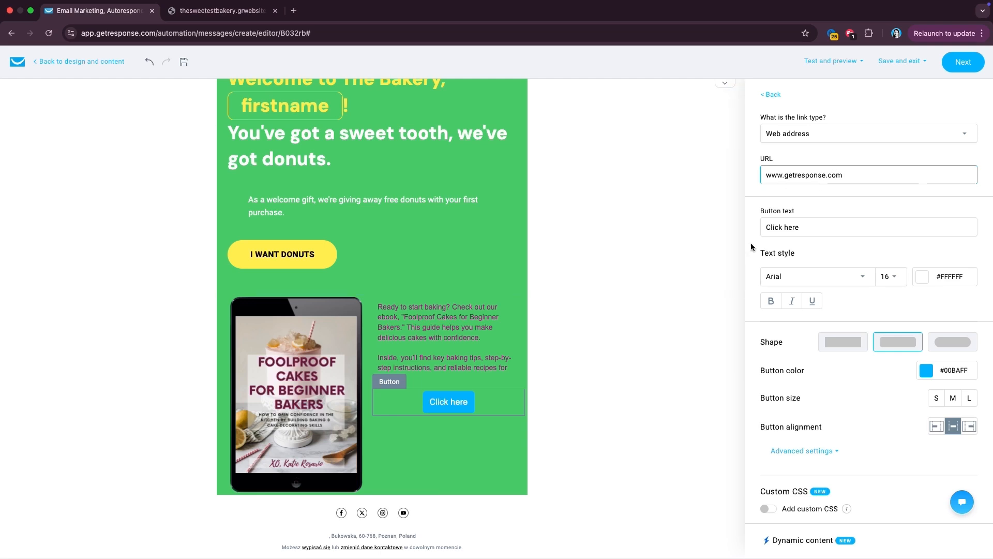
double_click(775, 223)
key(super+a)
text(Download E-BOOK)
drag(828, 228, 799, 228)
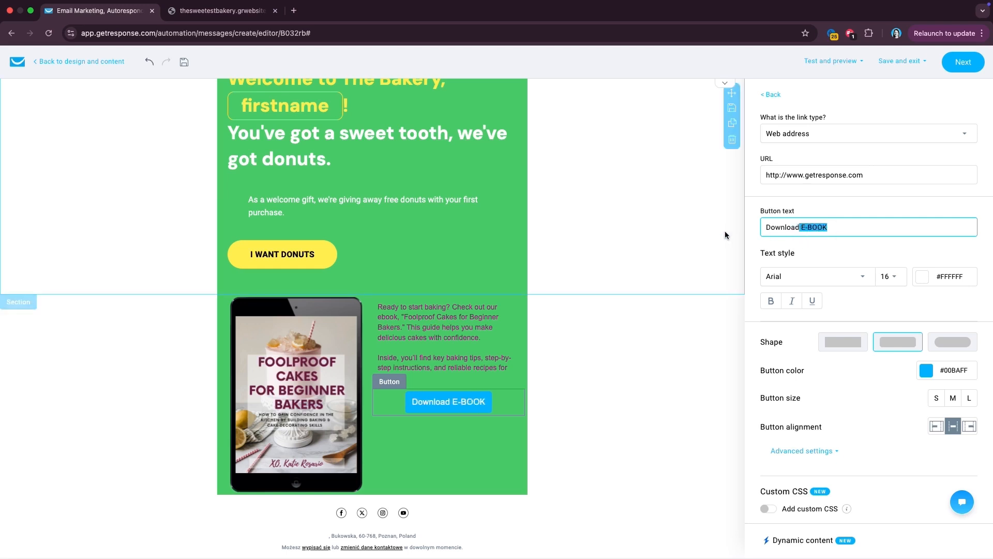
key(super+a)
text(DOWNLOAD E-BOOK)
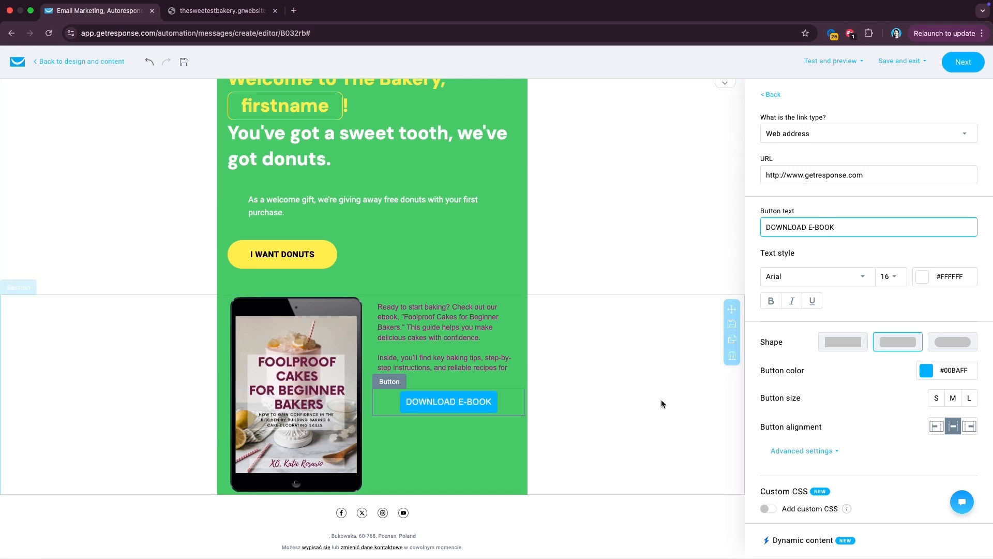
- Make the ebook description text white
click(414, 341)
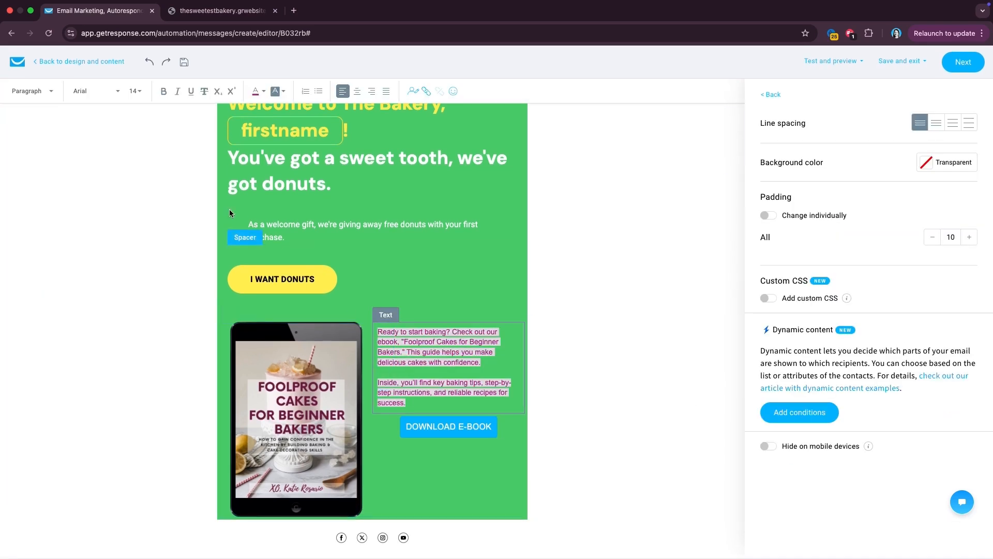
click(263, 91)
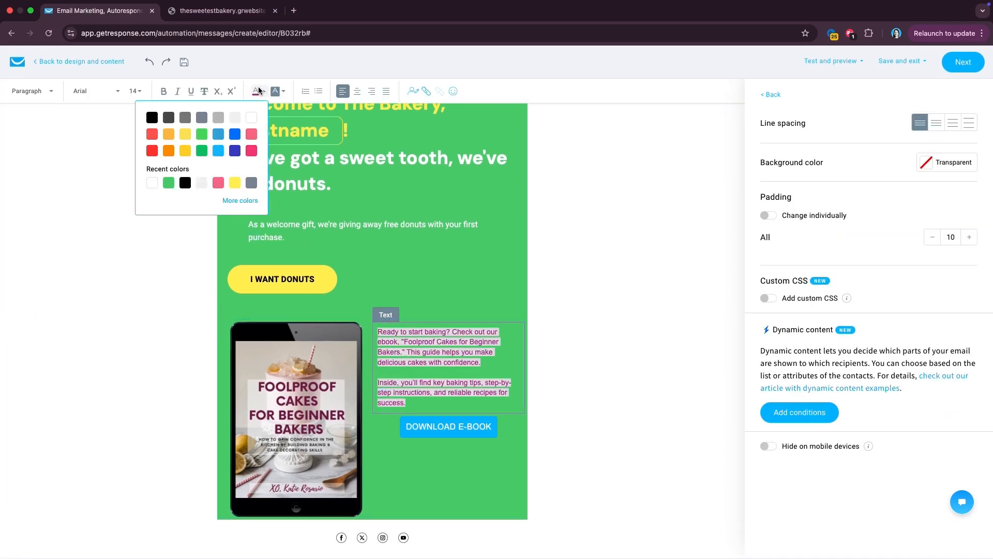
click(251, 120)
click(480, 343)
click(473, 433)
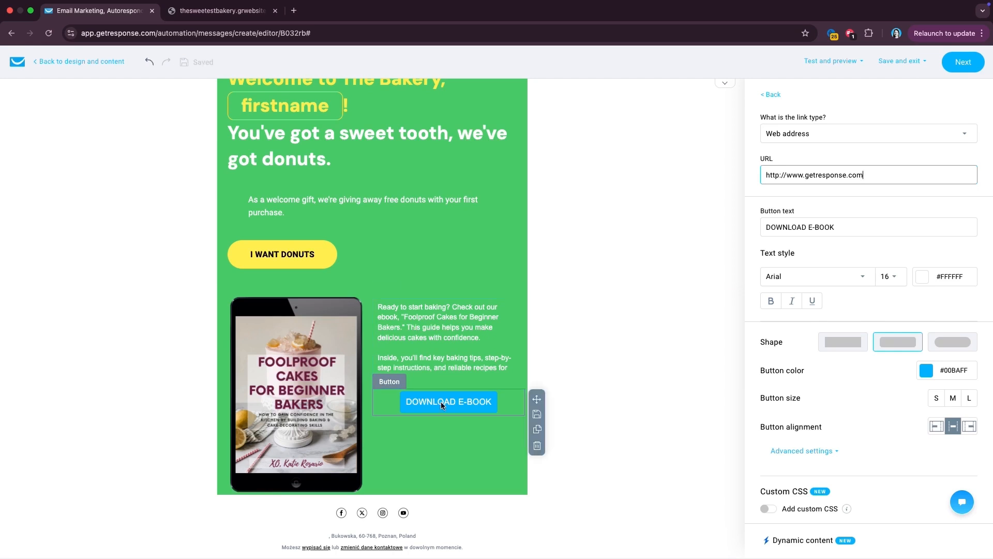
click(586, 358)
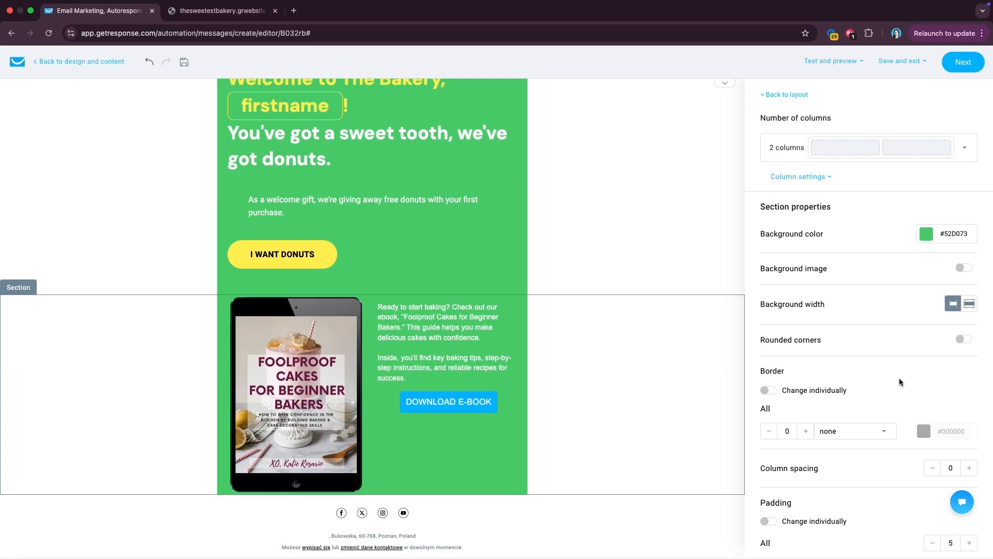
- Apply a dynamic content condition to the section: custom field baking_lovers is Yes
scroll(899, 383, down, 5)
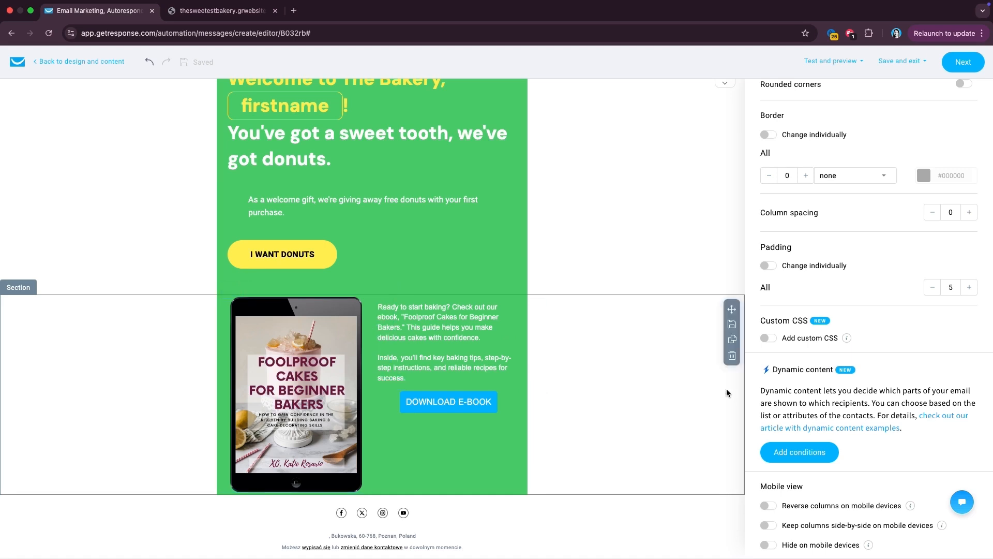
click(796, 452)
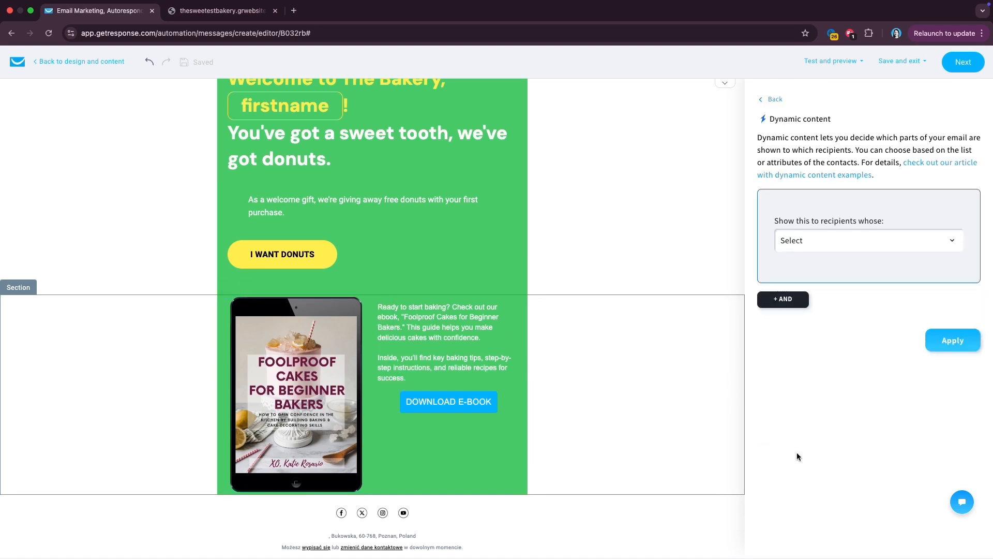
click(848, 238)
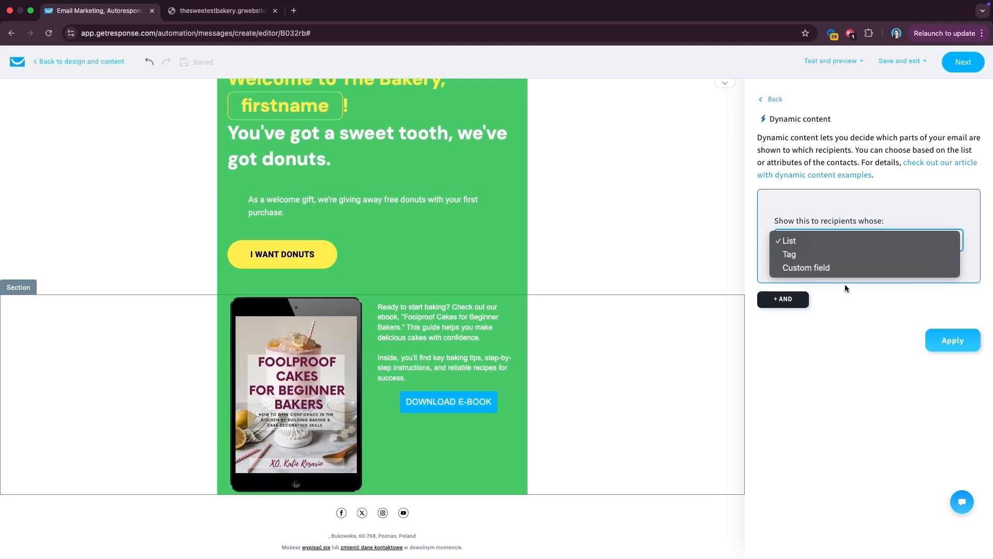
click(843, 267)
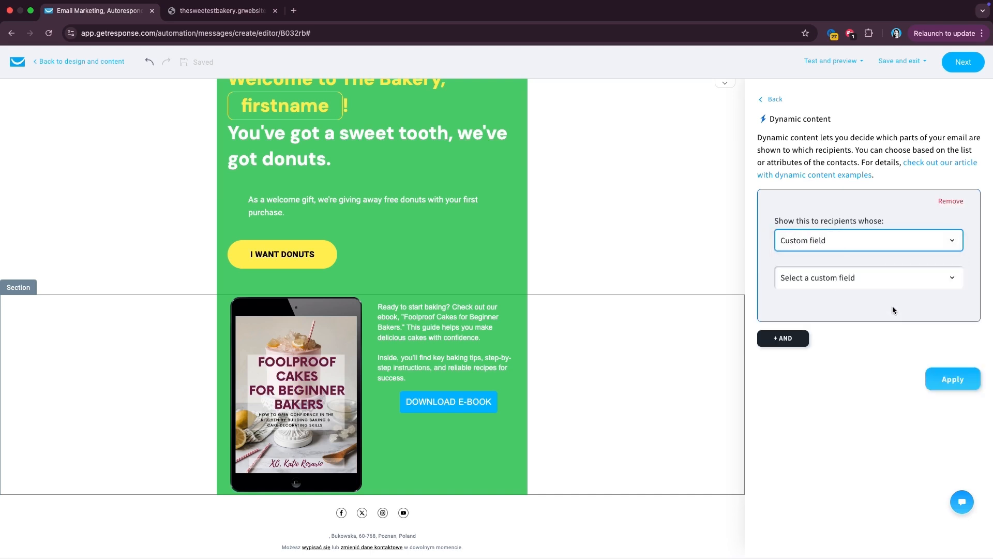
click(874, 278)
click(858, 250)
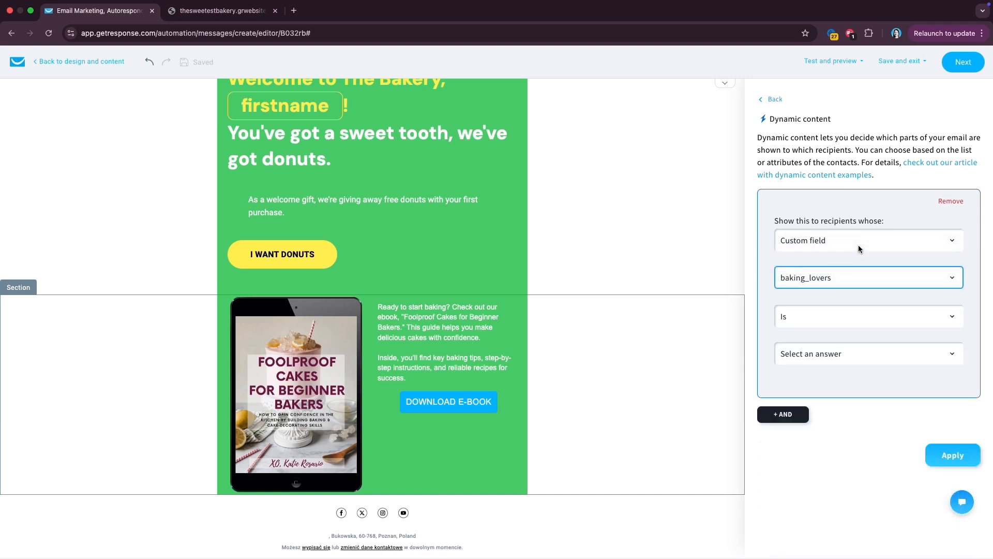
click(831, 354)
click(828, 354)
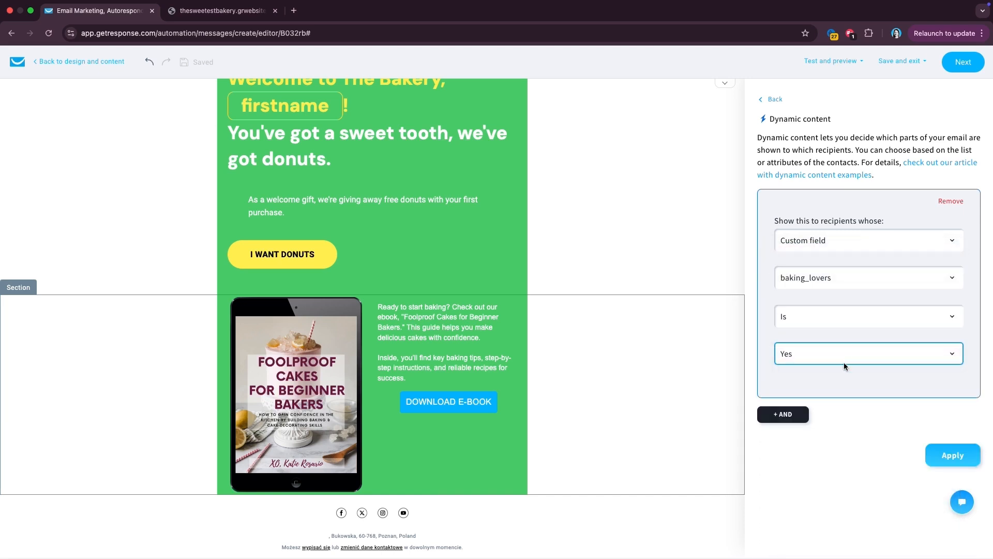
click(942, 447)
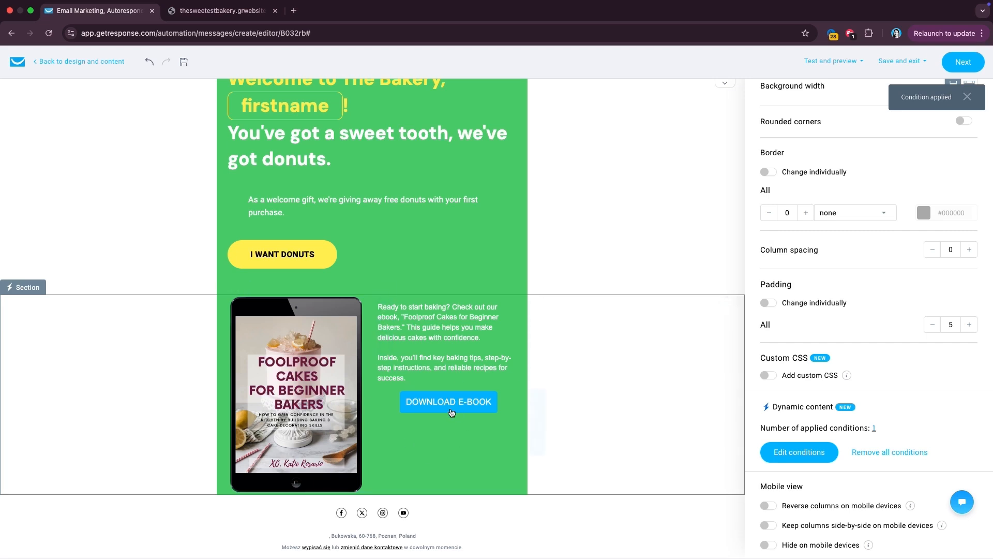
scroll(450, 409, up, 6)
scroll(450, 409, down, 3)
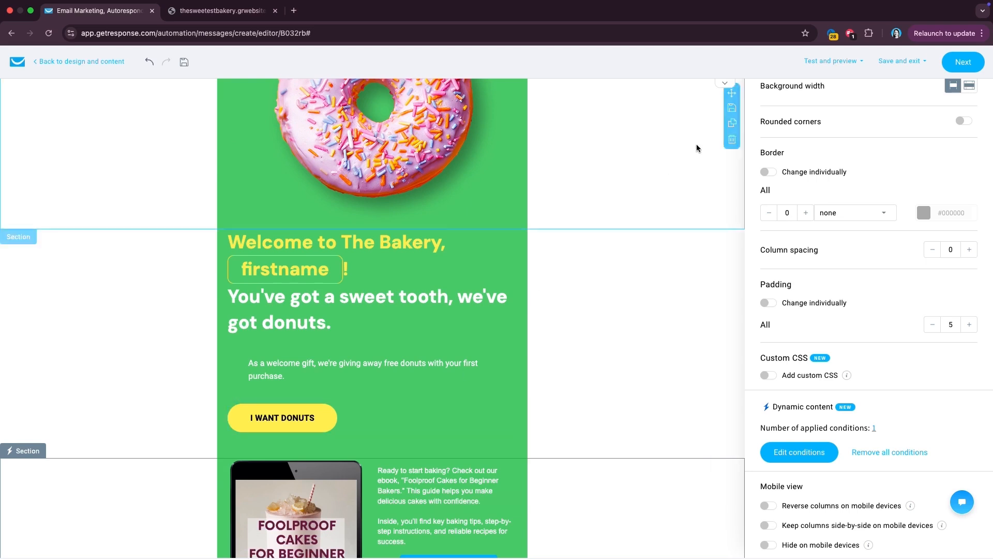
- Preview the email with personalization using a contact from the thesweetestbakery_all list
click(834, 61)
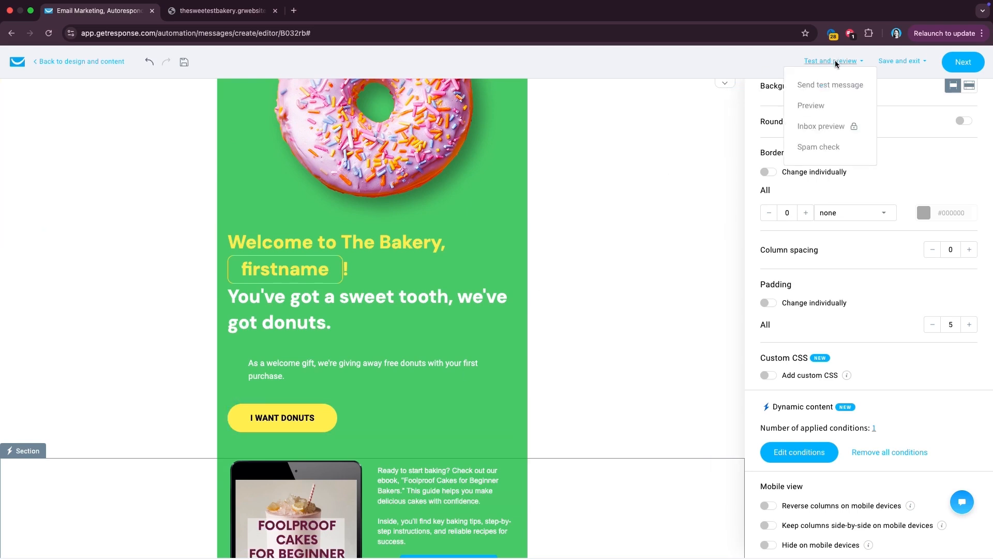
click(817, 104)
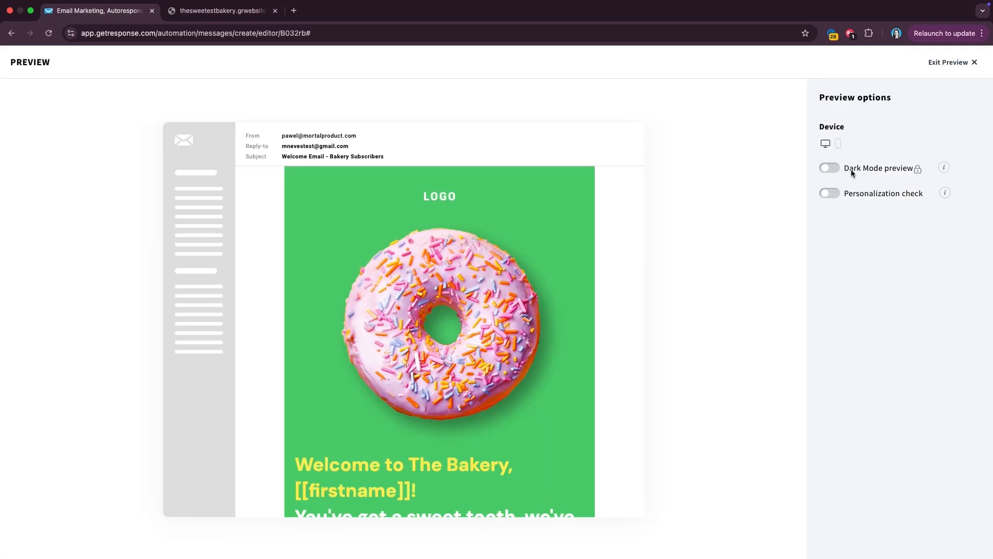
click(831, 193)
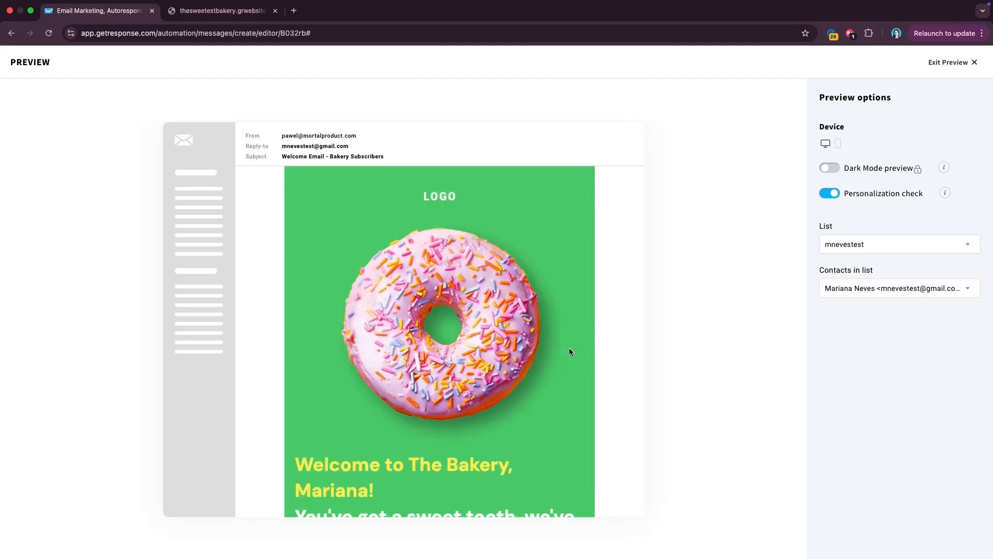
click(846, 246)
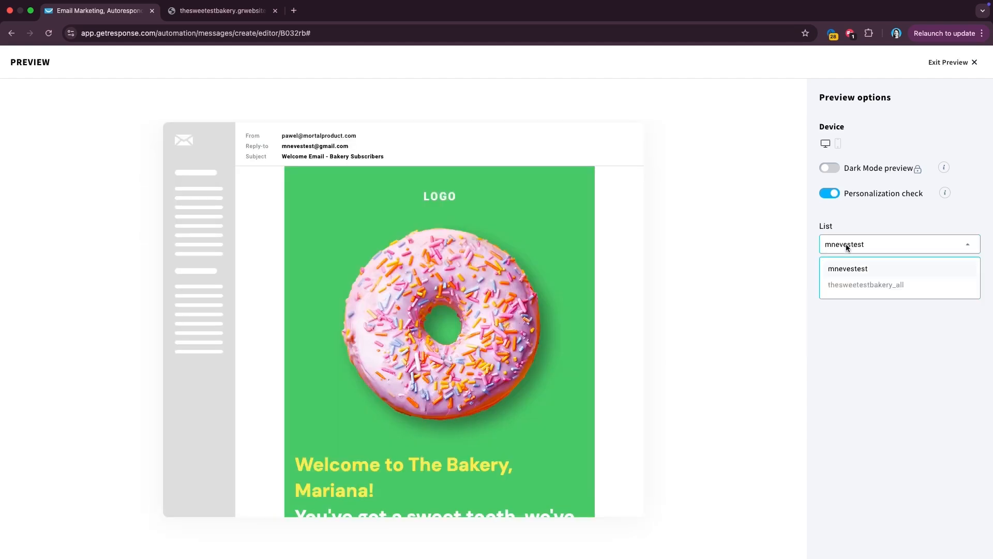
click(856, 289)
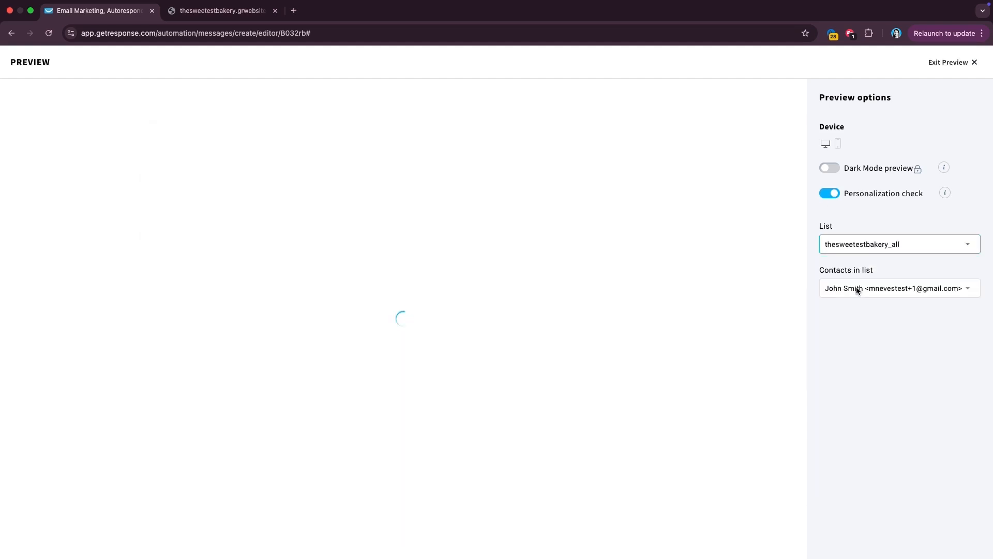
scroll(618, 385, down, 5)
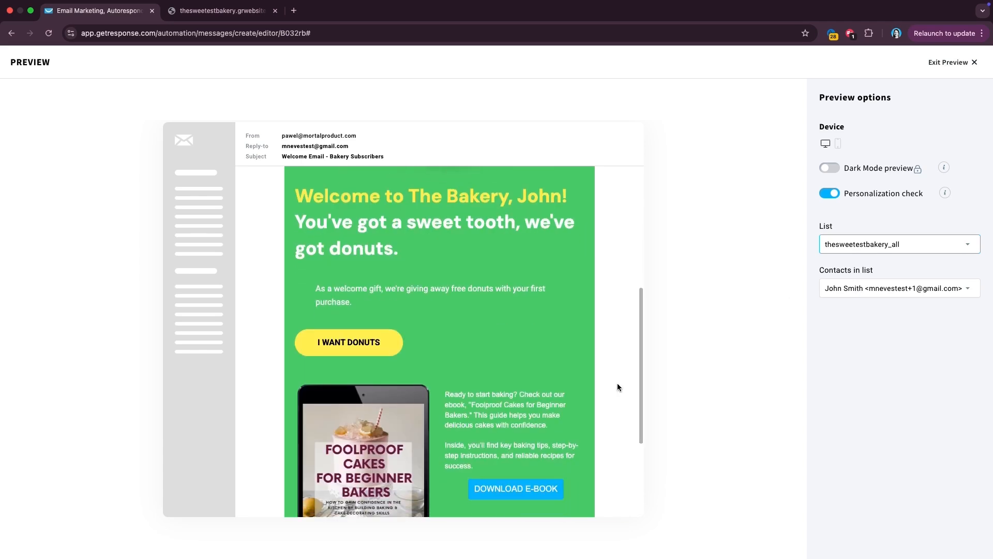
scroll(617, 387, down, 3)
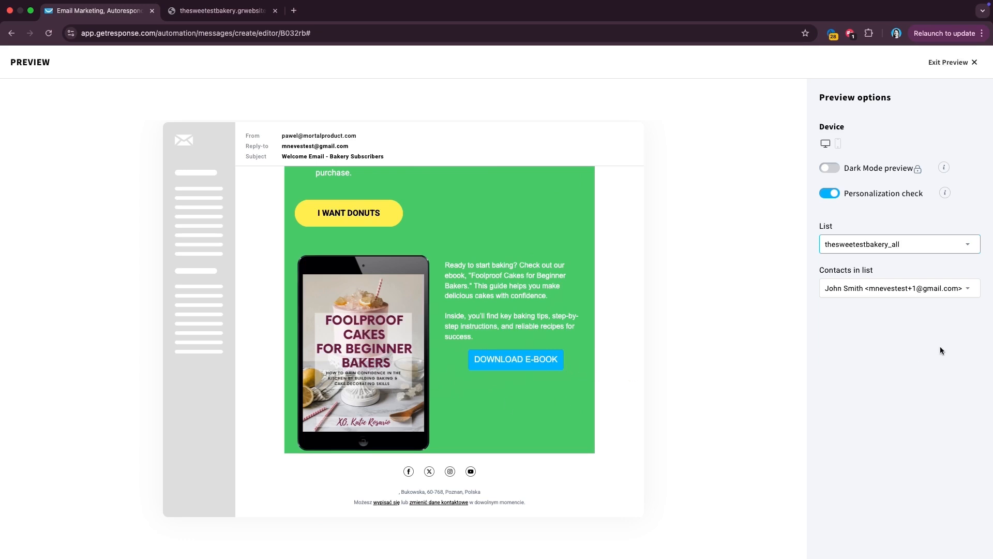
- Switch the preview to another contact, then exit the preview
click(895, 294)
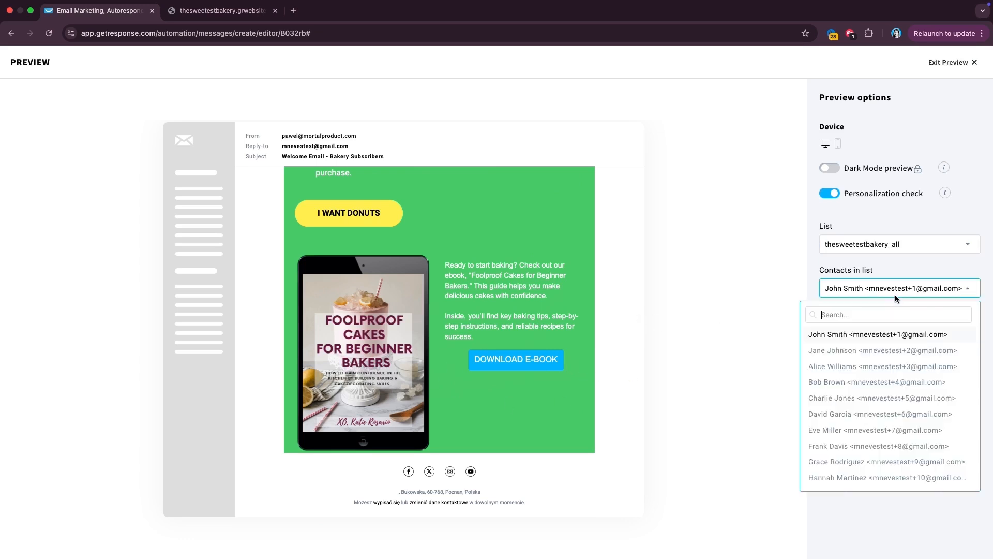
click(870, 350)
scroll(552, 405, down, 5)
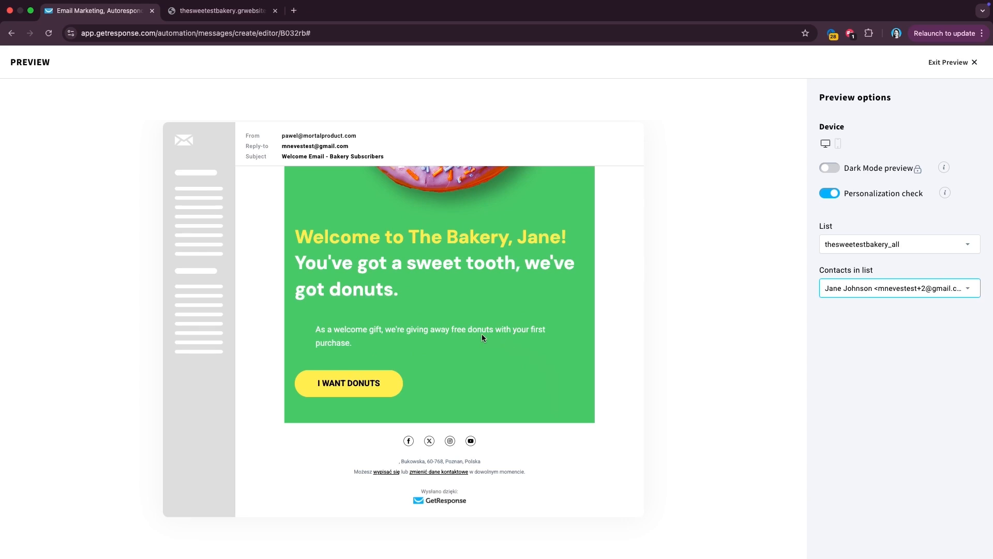
scroll(482, 333, up, 5)
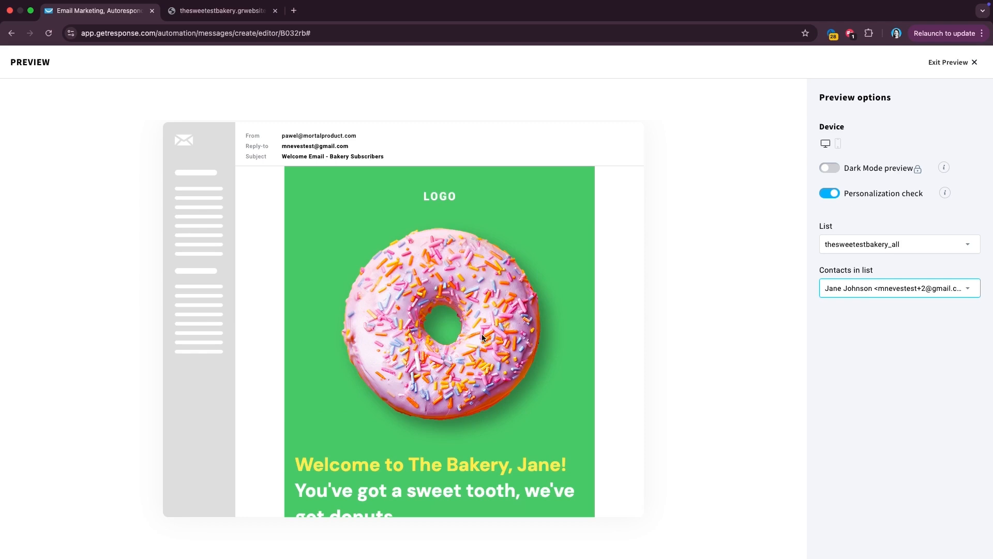
click(962, 62)
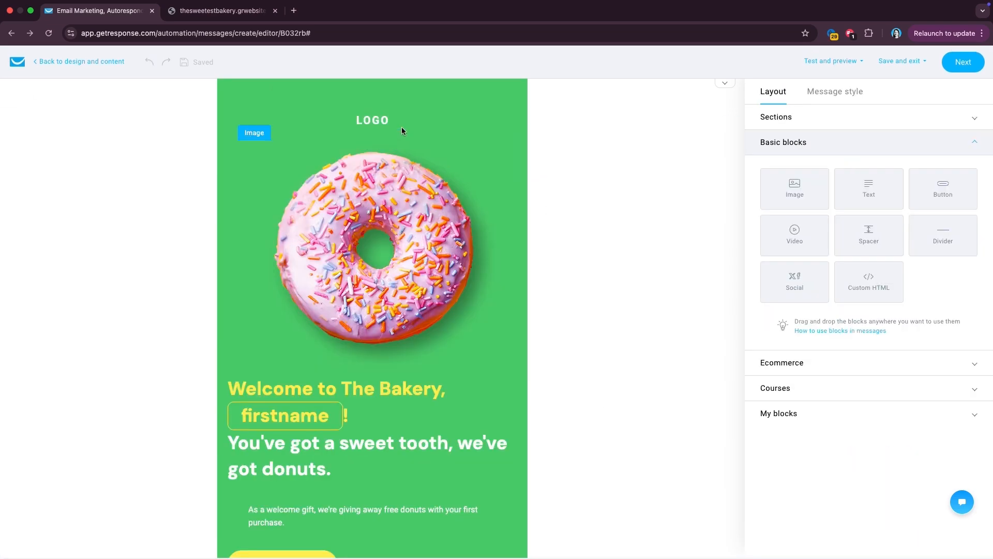
- Replace the LOGO placeholder image with the Sweet Bakery logo
click(387, 120)
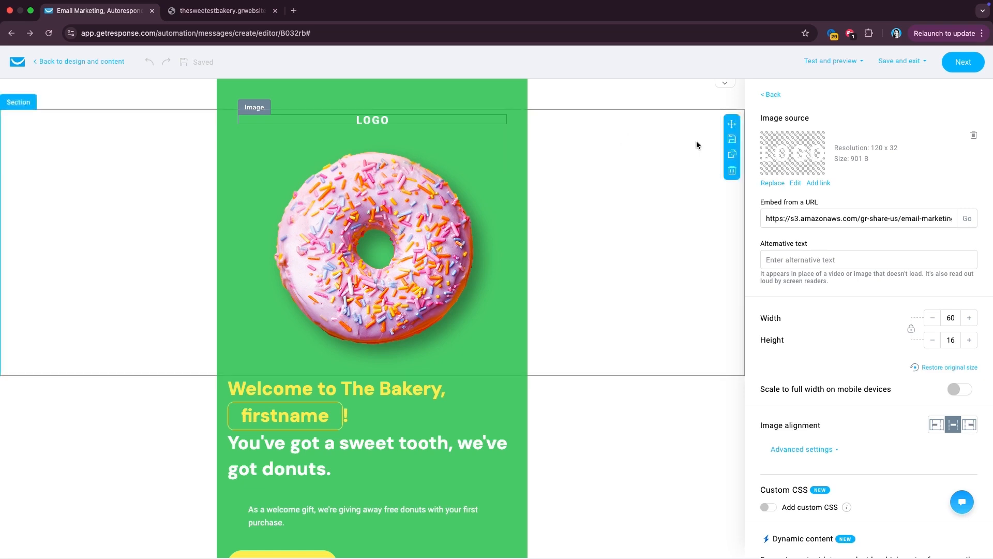
click(774, 182)
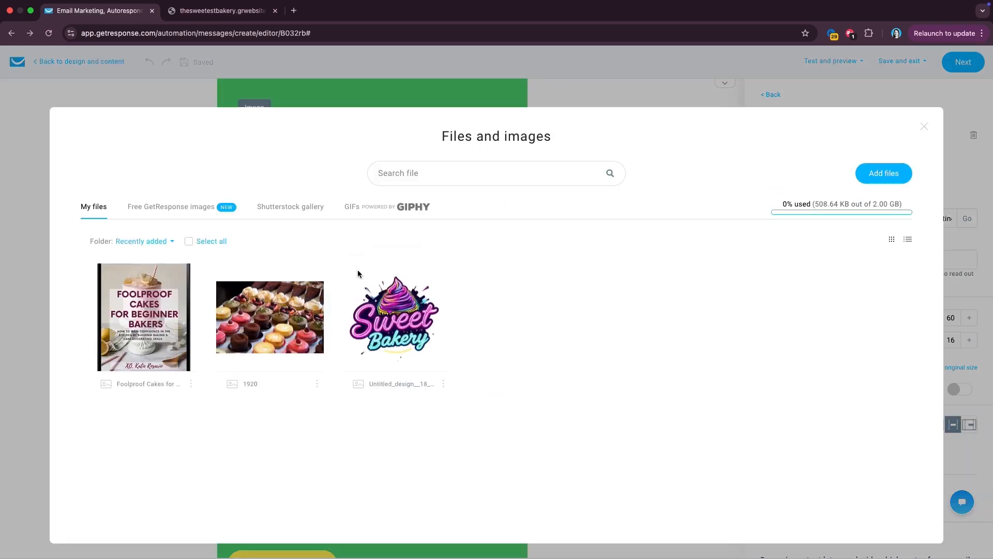
click(399, 323)
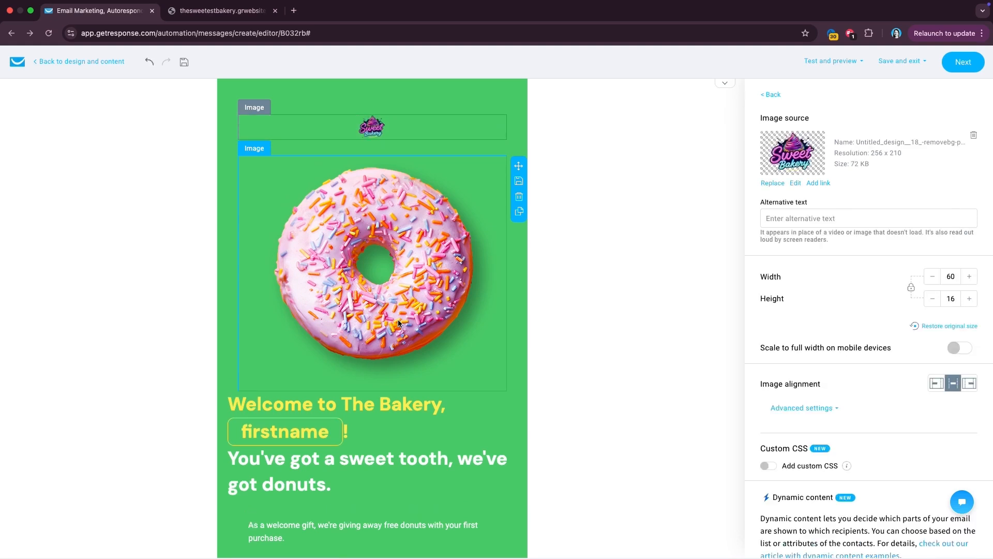
- Enlarge the logo to 145 × 118 and save the design
click(971, 279)
drag(971, 279, 971, 279)
click(971, 279)
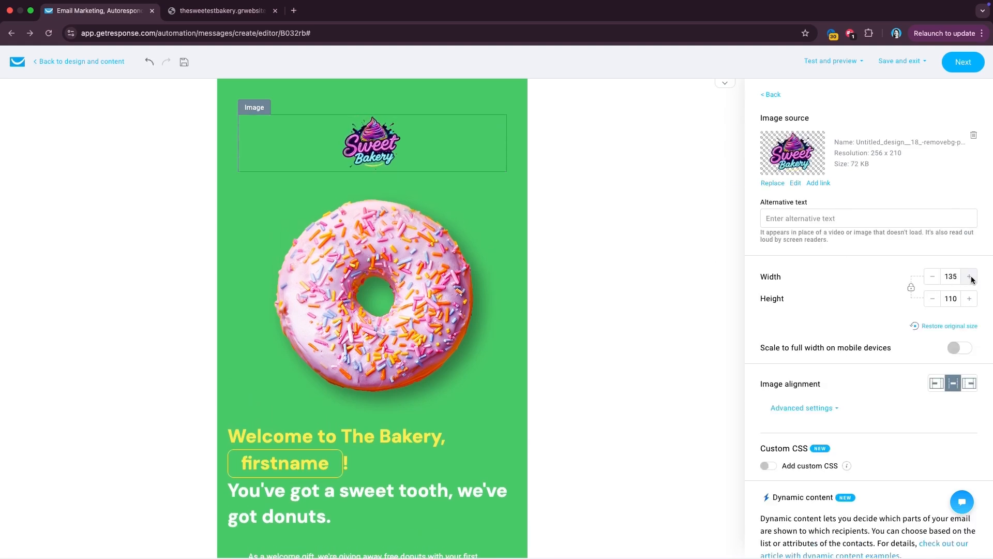
click(971, 278)
scroll(527, 364, down, 6)
scroll(526, 364, up, 6)
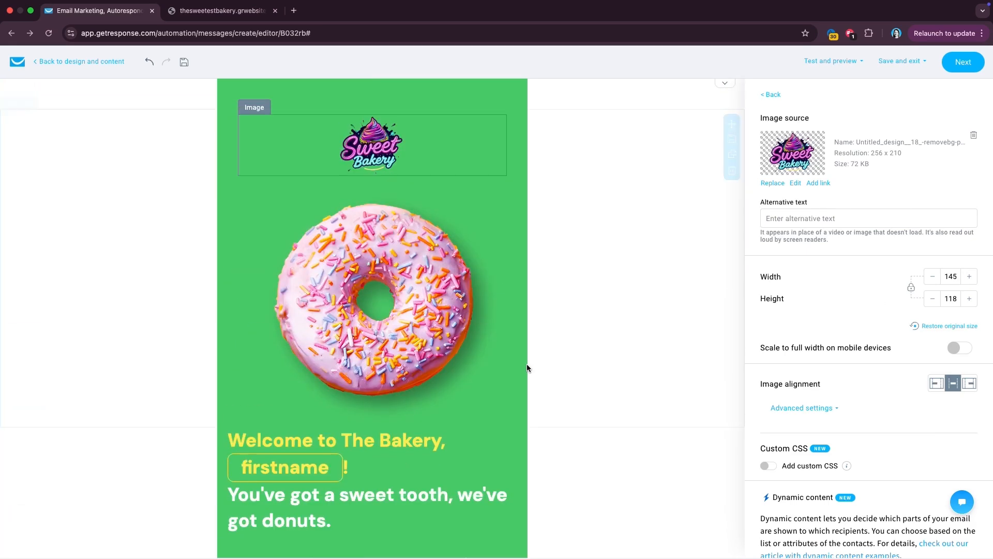
click(966, 66)
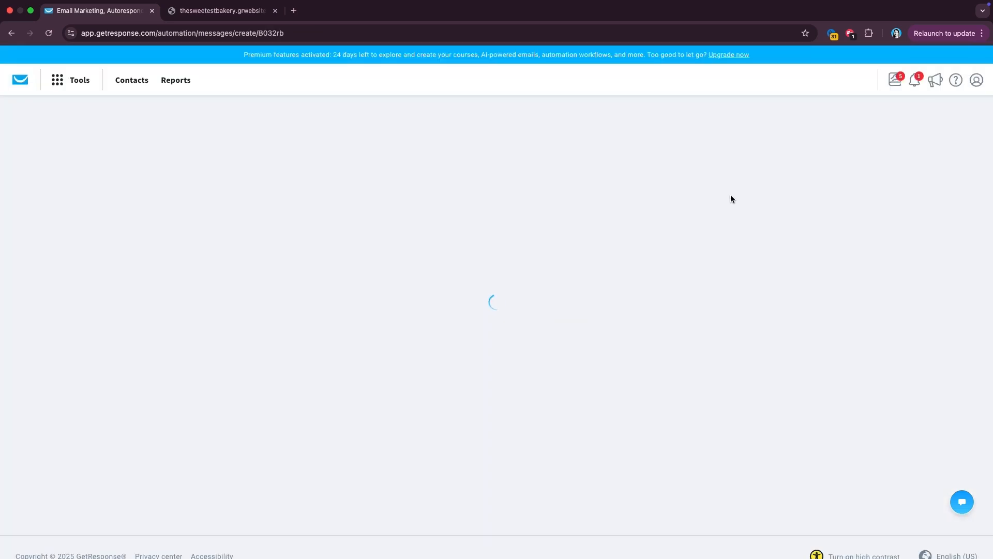
- Save and finish the Welcome Email, then go to the Workflows list
scroll(492, 349, down, 2)
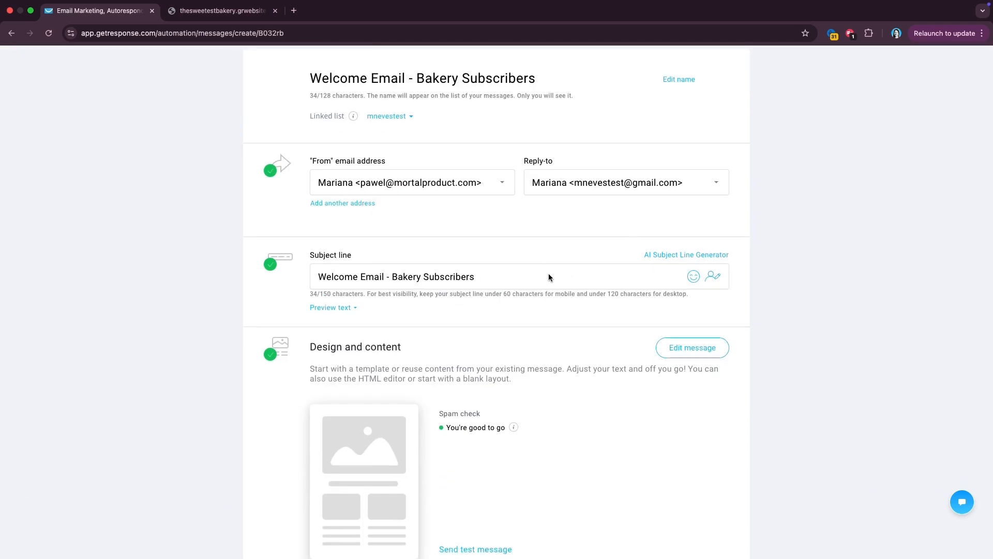
scroll(548, 277, down, 5)
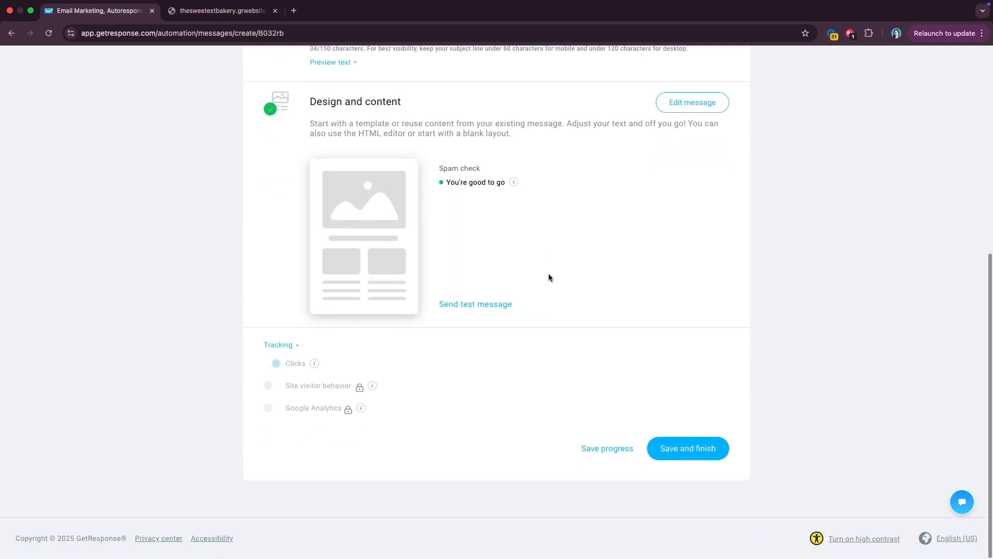
click(682, 450)
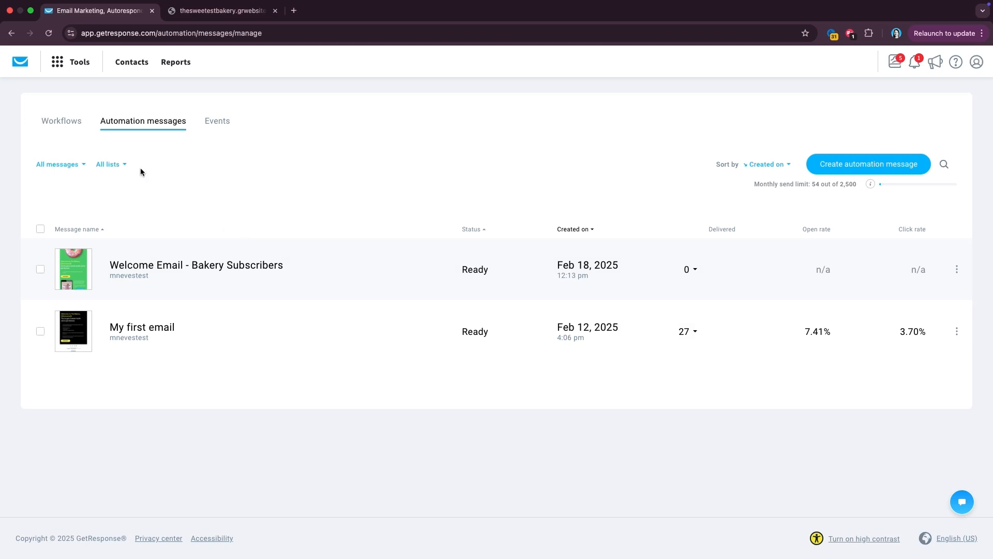
click(61, 140)
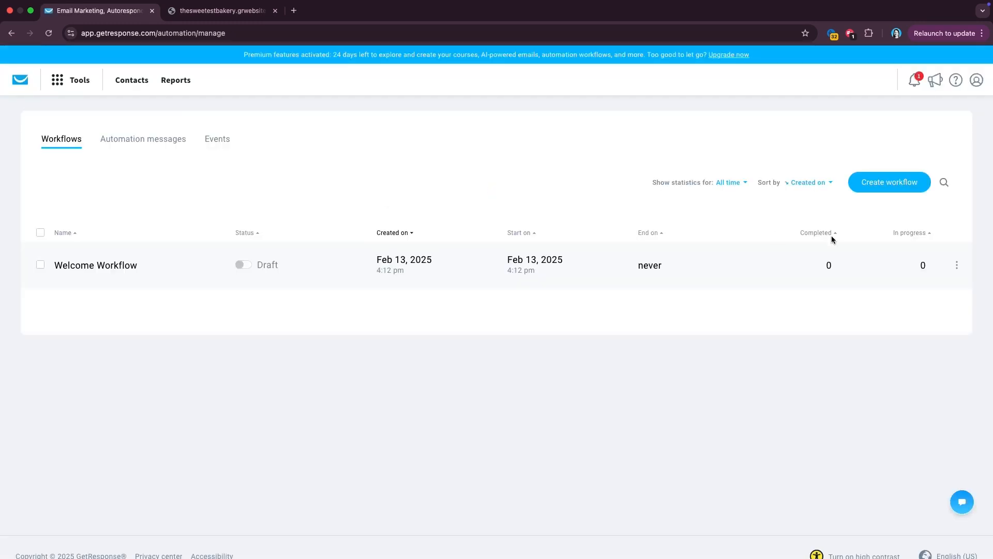
- Build a workflow from scratch named 'Welcome Workflow Bakery' with a Subscribes trigger
click(881, 186)
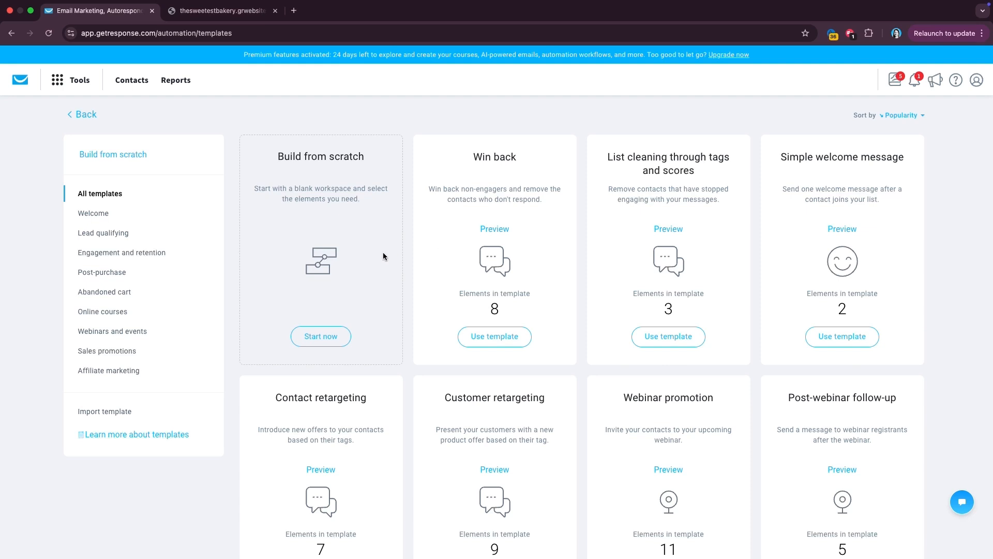
click(336, 338)
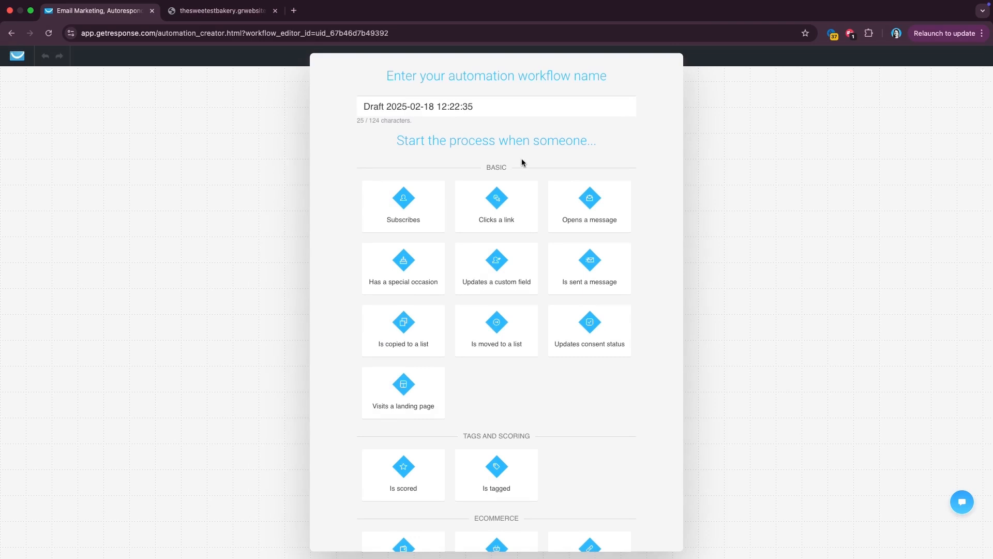
triple_click(452, 115)
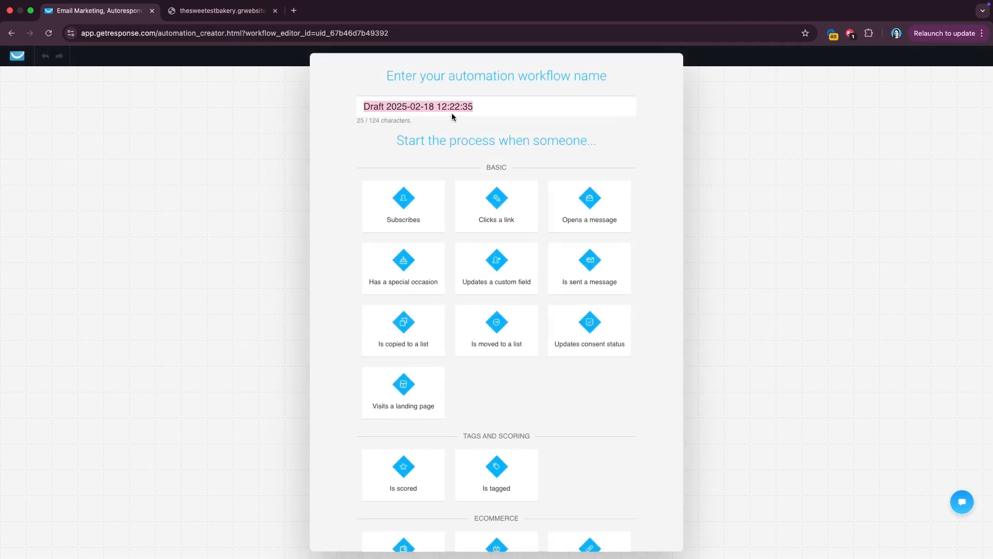
text(Welcome )
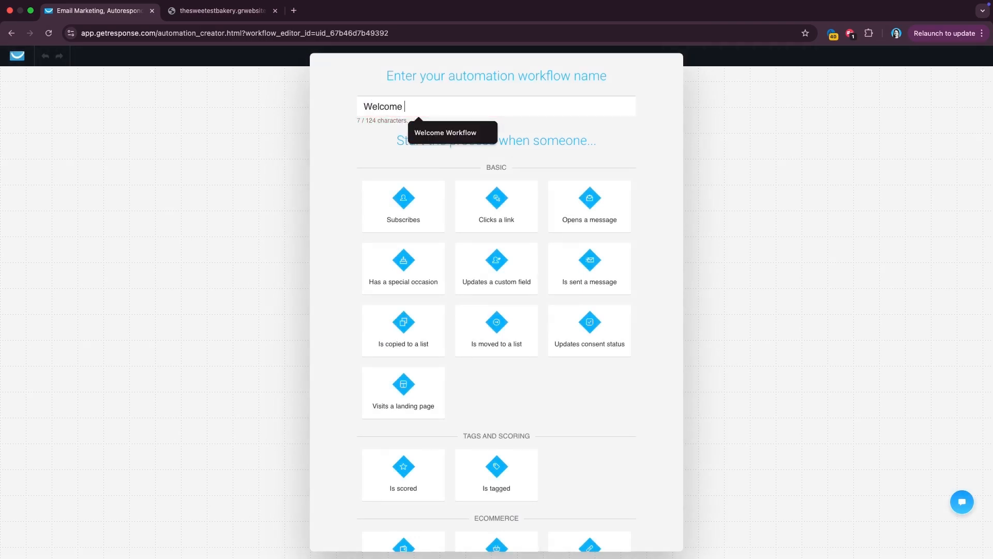
text(Workflow Bakery)
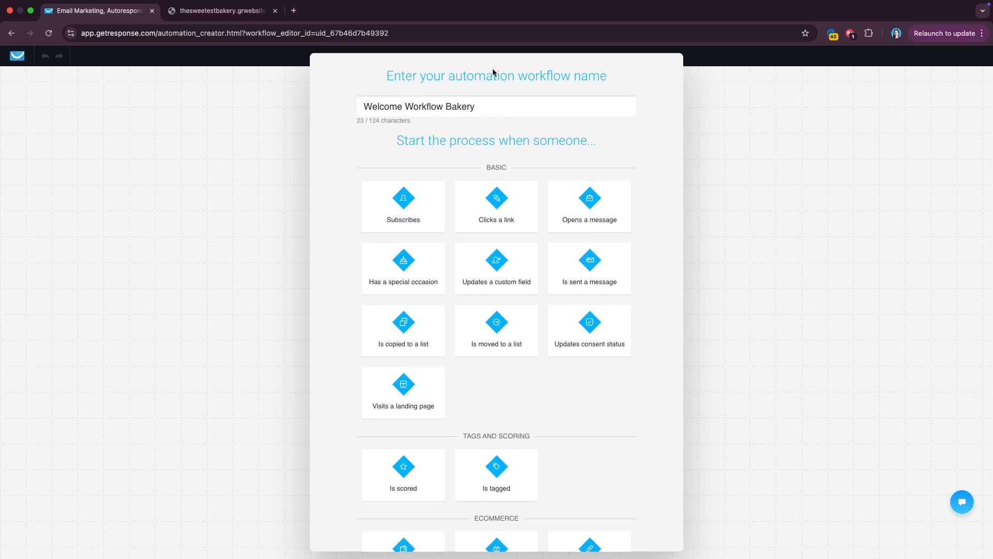
click(426, 197)
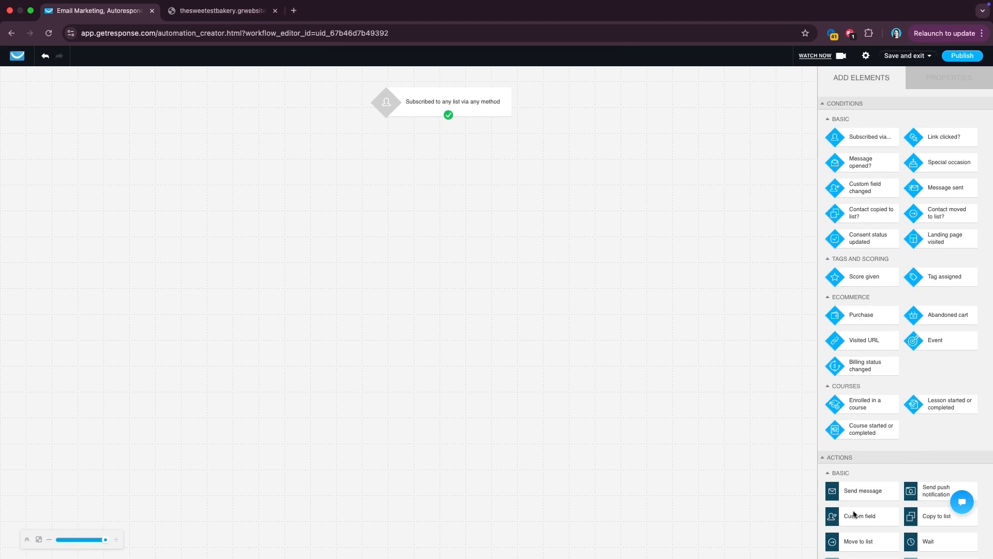
- Browse the Add Elements panel, then open the 'Subscribed to any list' trigger's properties
scroll(887, 316, down, 5)
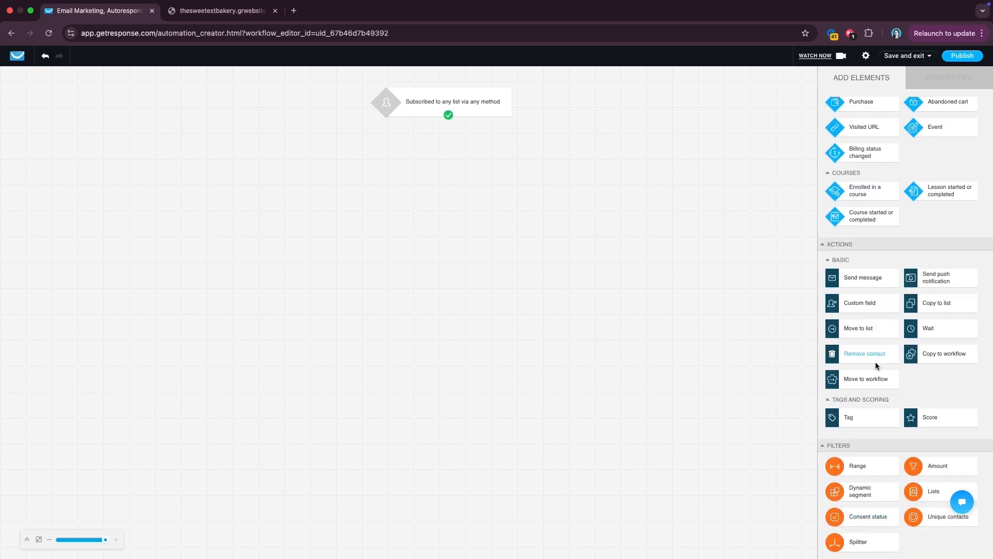
scroll(875, 362, up, 4)
scroll(853, 233, down, 5)
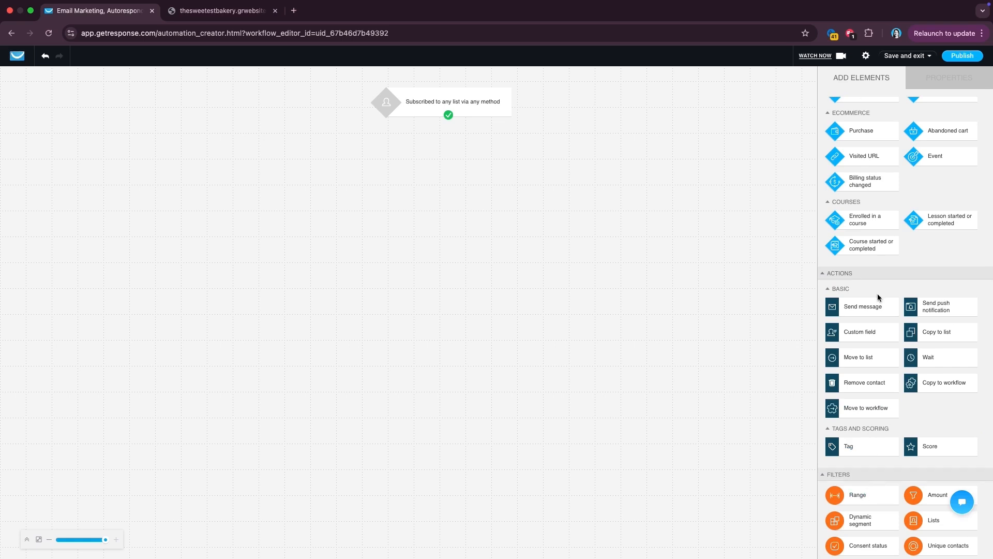
scroll(878, 280, up, 6)
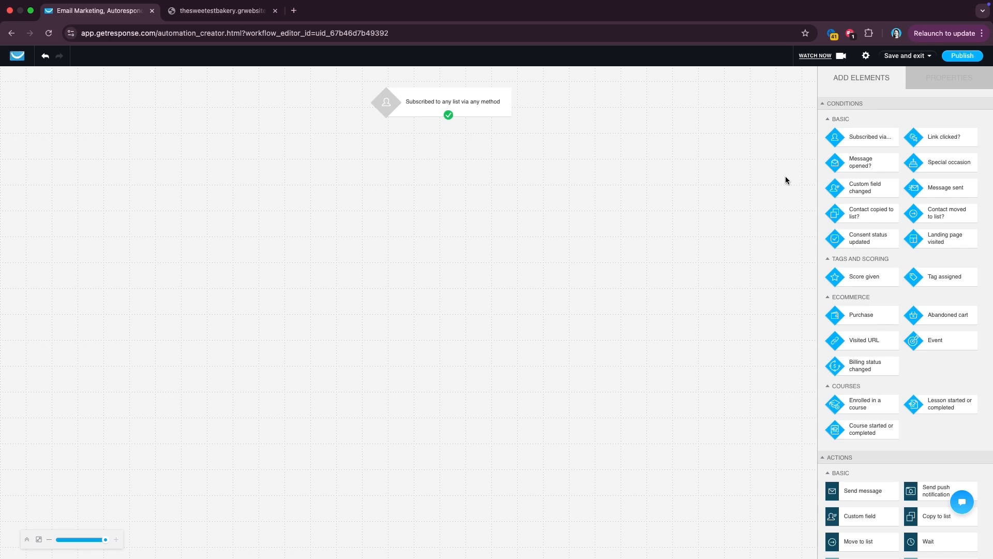
scroll(908, 250, down, 3)
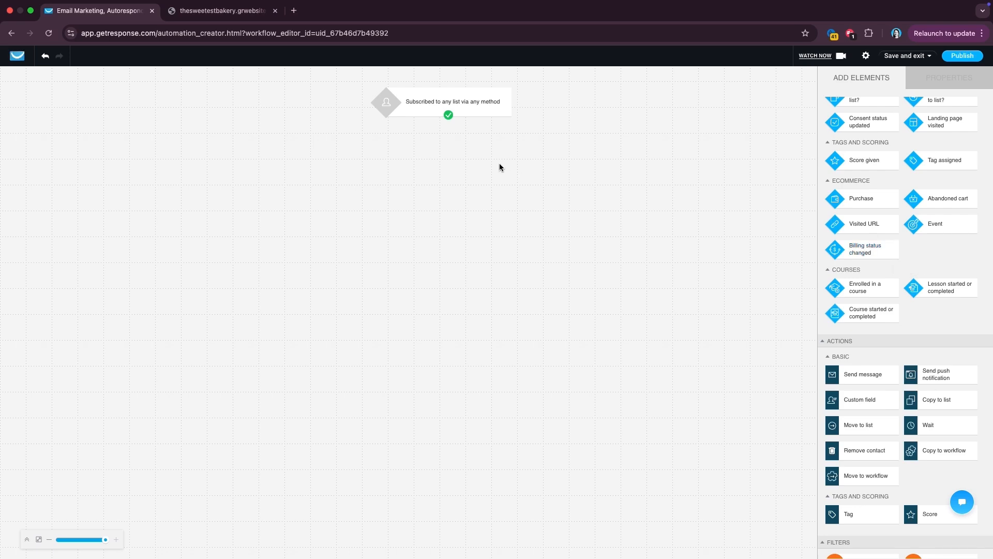
scroll(959, 440, down, 4)
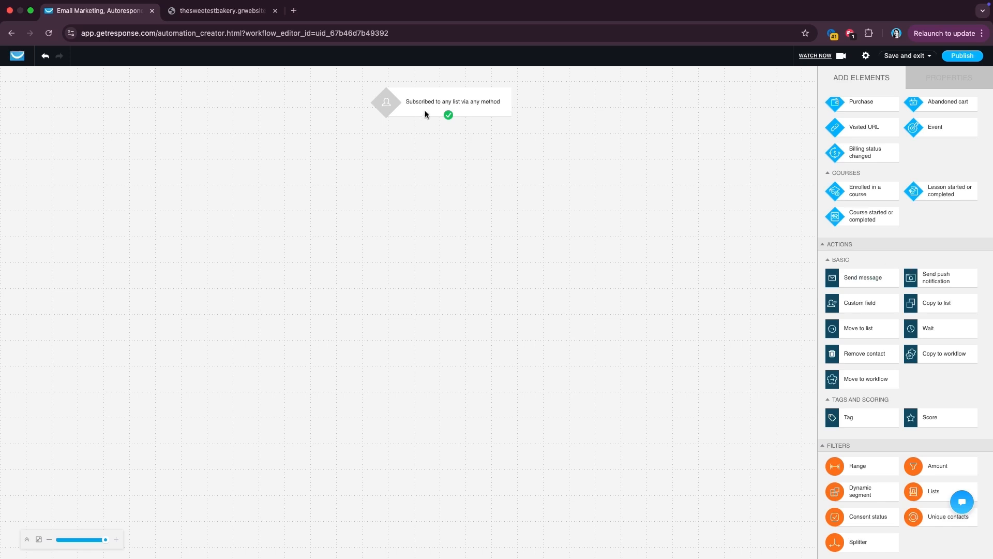
click(447, 108)
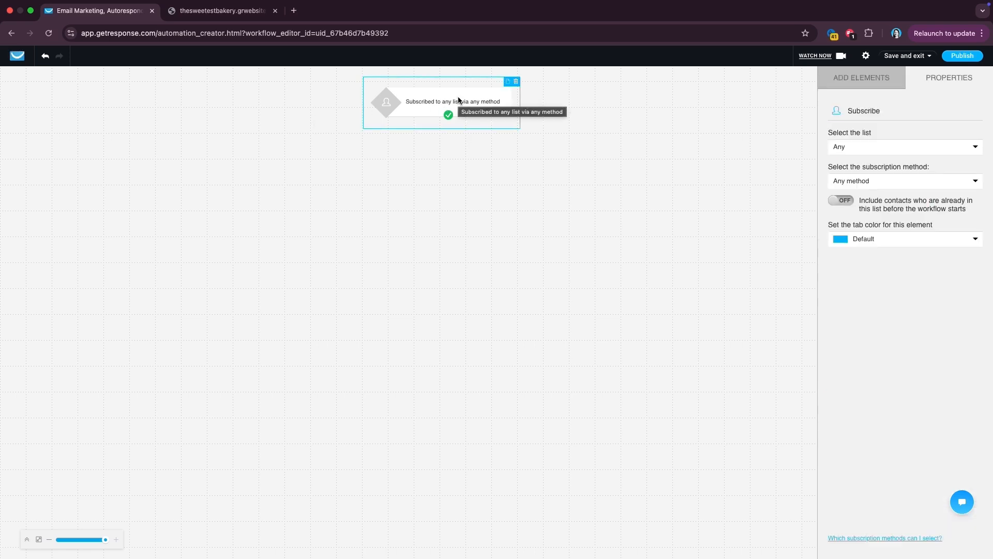
- Restrict the subscription trigger to the specific list thesweetestbakery_all
click(868, 148)
click(869, 175)
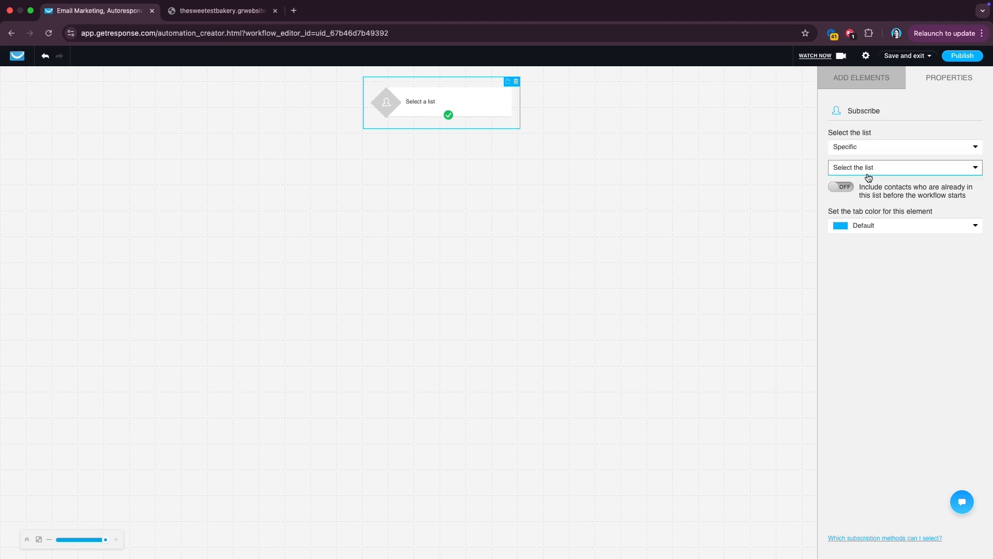
click(882, 171)
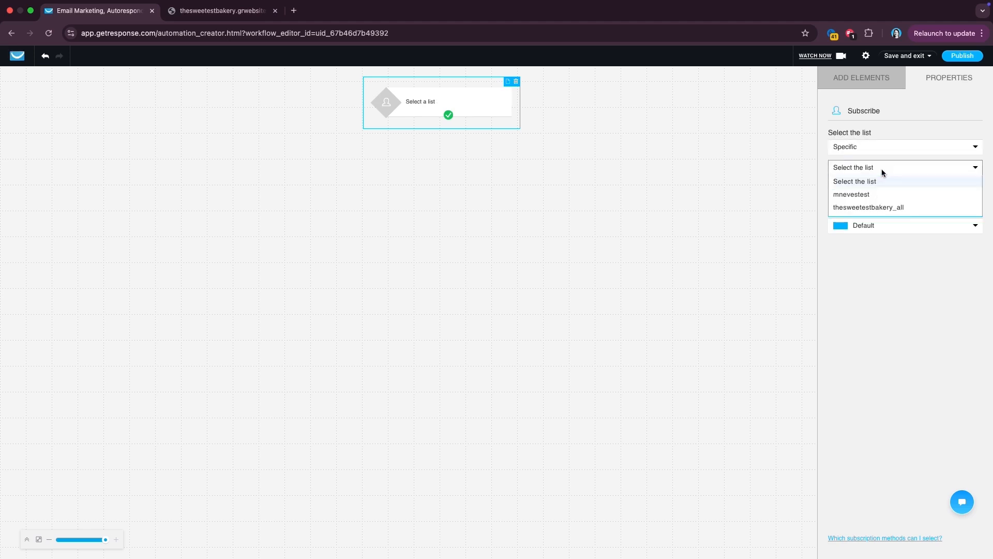
click(883, 207)
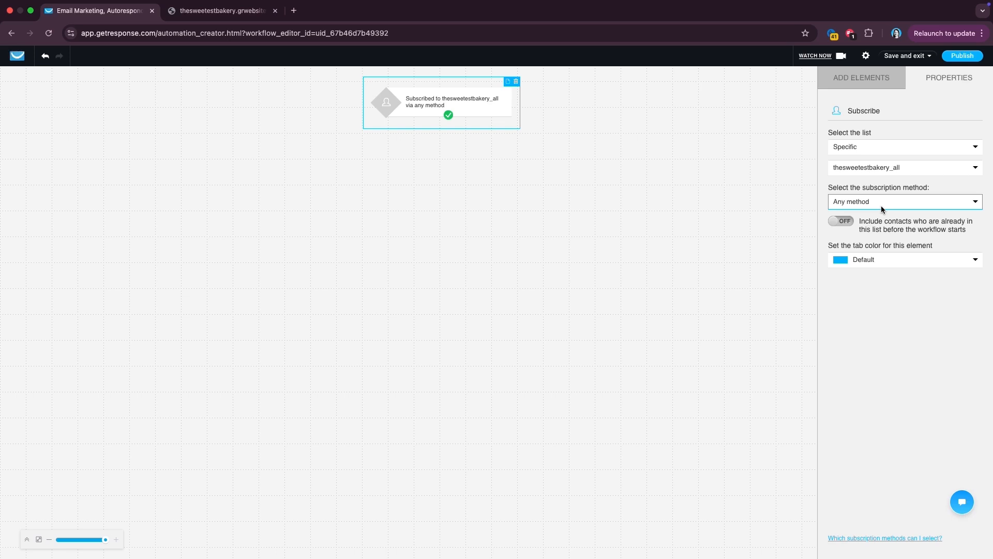
click(864, 74)
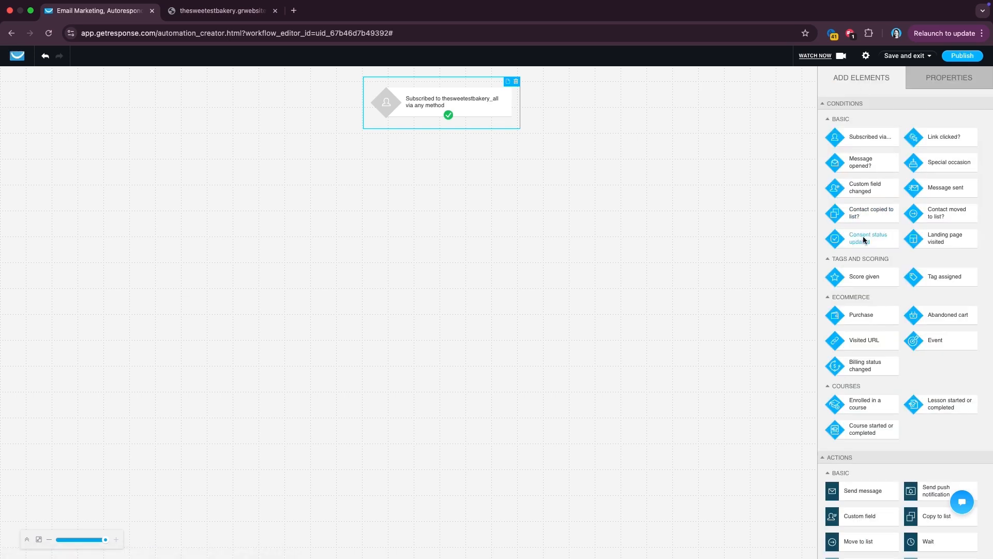
- Add a send-message step below the trigger and connect the trigger to it
scroll(870, 294, down, 3)
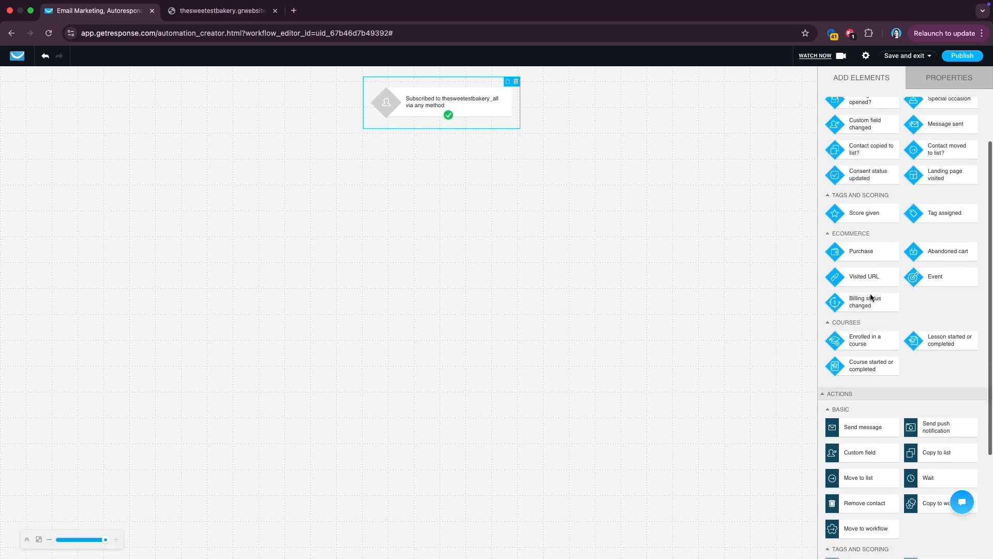
drag(862, 387, 440, 150)
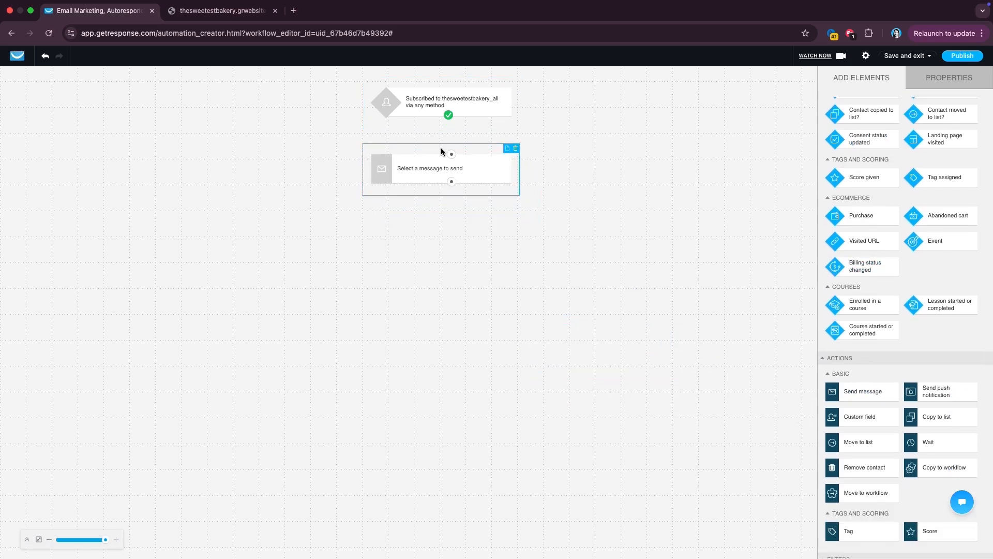
click(470, 135)
drag(448, 115, 451, 162)
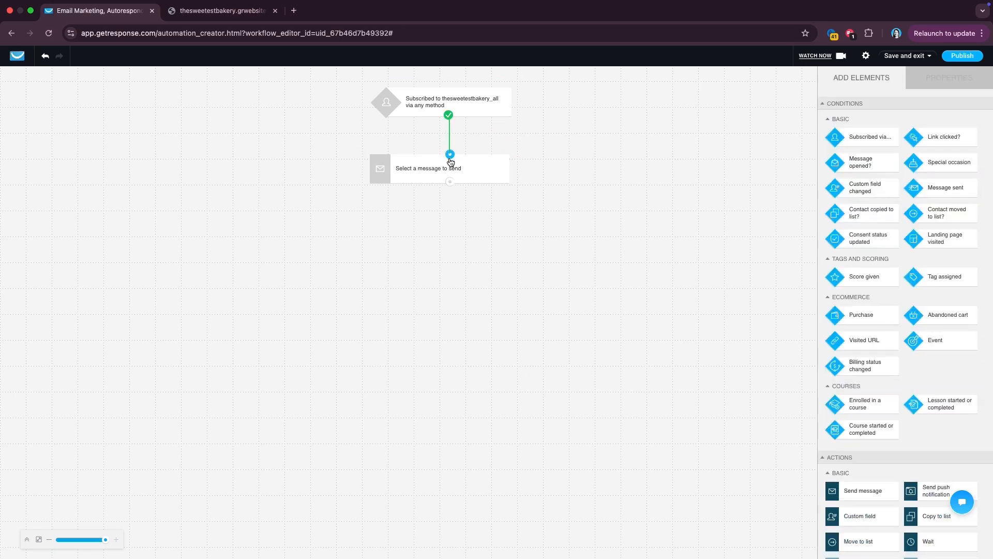
- Set the step's message to Welcome Email - Bakery Subscribers, sent to unique recipients only
click(464, 169)
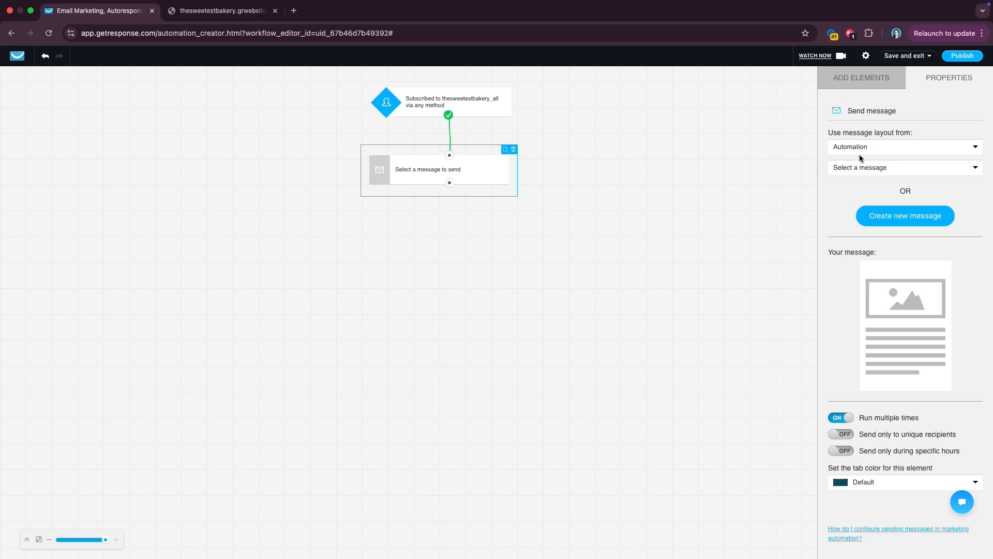
click(854, 171)
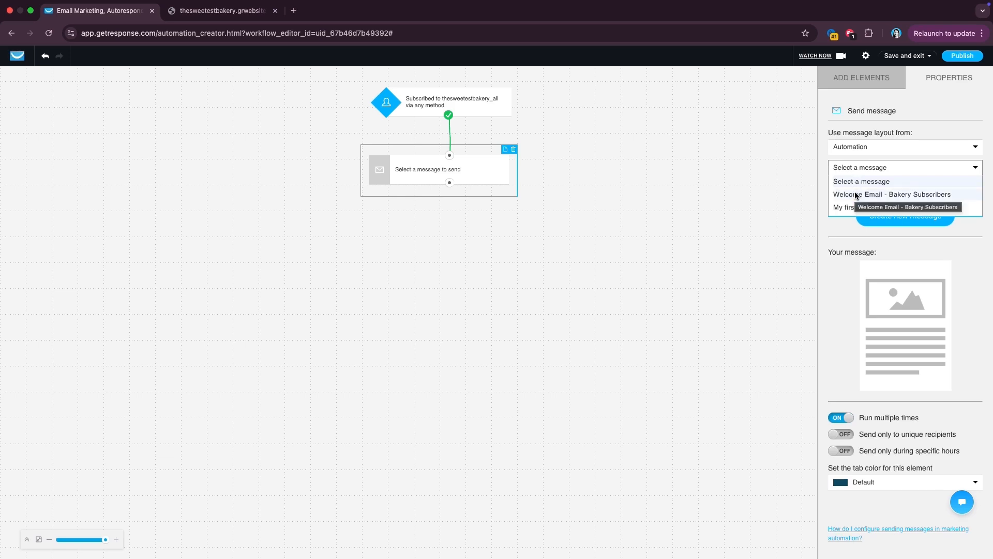
click(855, 195)
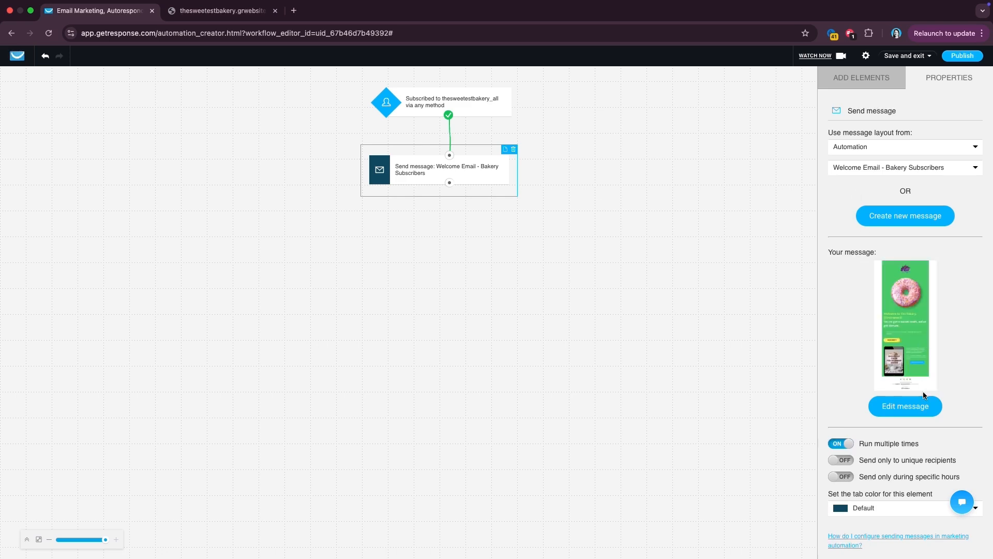
scroll(923, 395, down, 1)
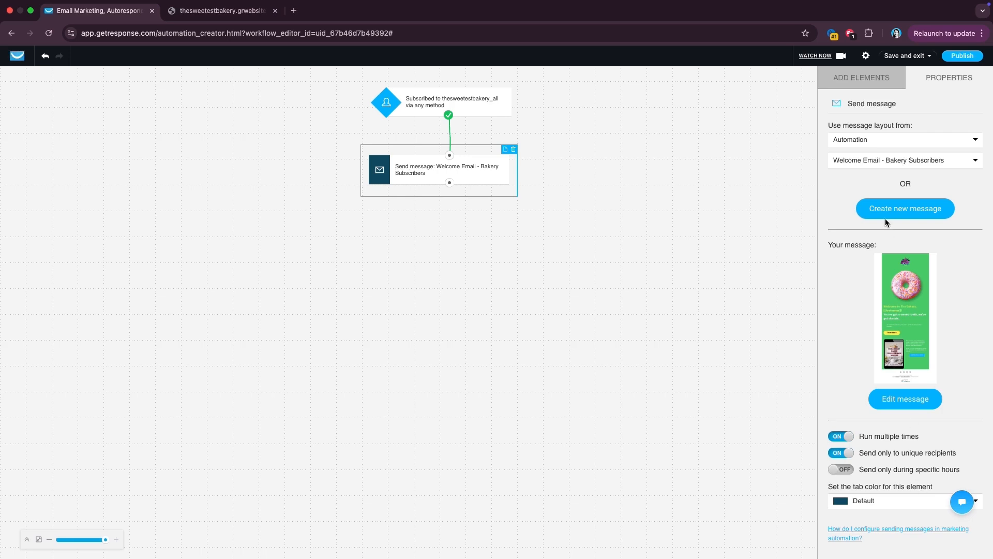
click(860, 81)
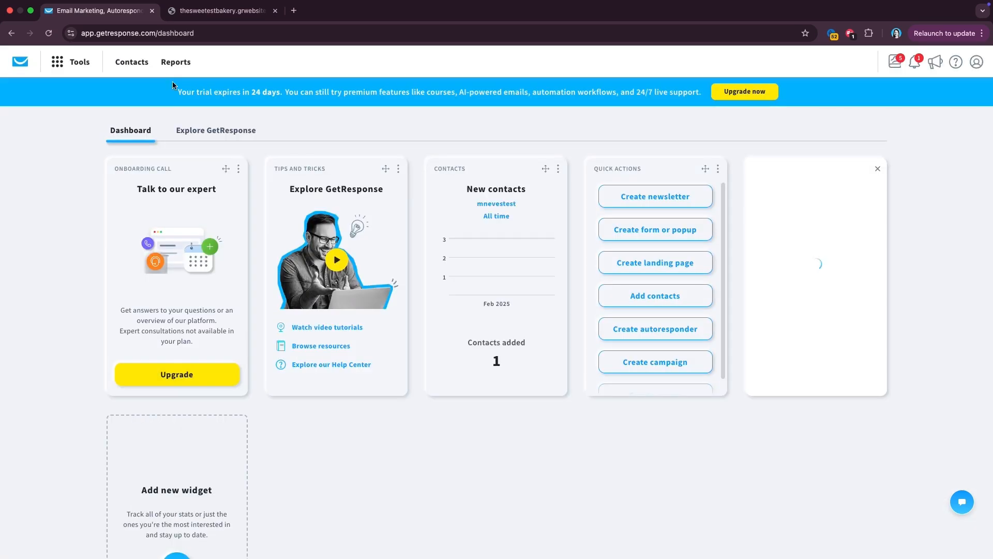
- Open Reports and the detailed report for Sample Email from Messages sent
click(174, 62)
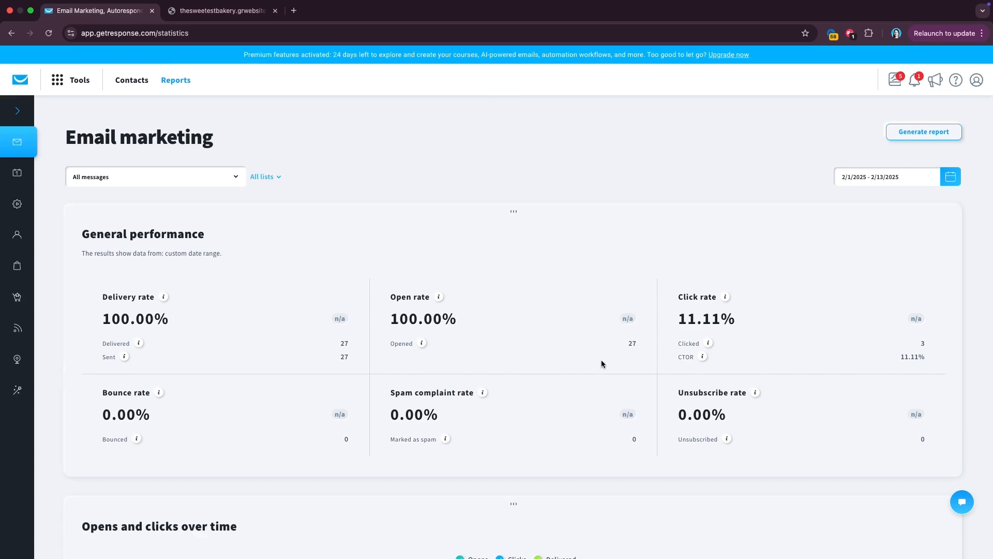
scroll(211, 358, down, 3)
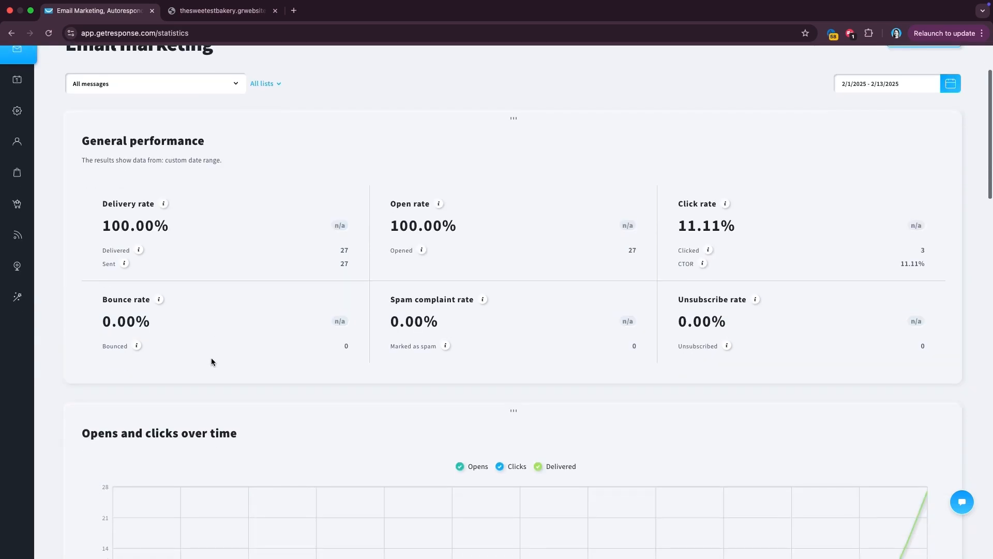
scroll(211, 358, up, 3)
mouse_move(164, 298)
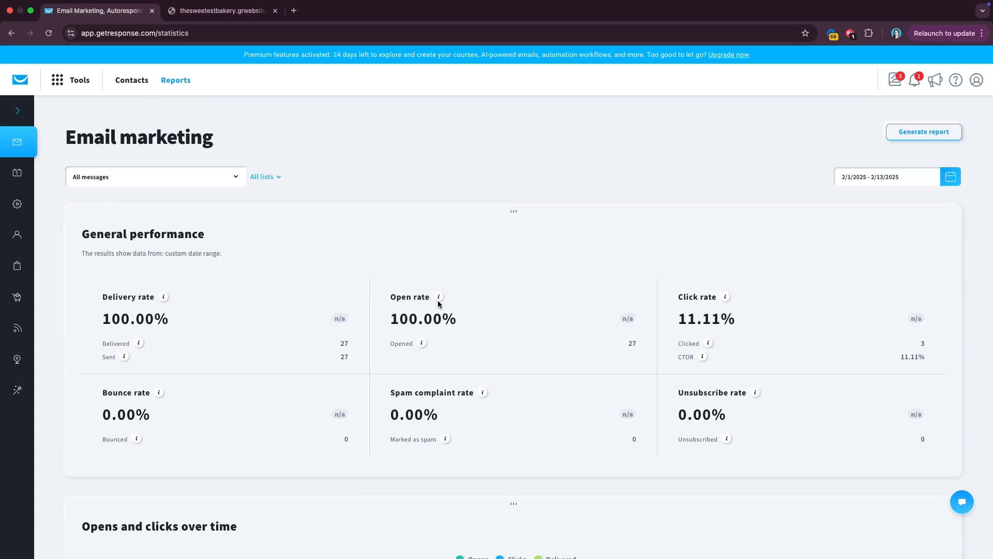
mouse_move(437, 300)
mouse_move(160, 394)
scroll(237, 255, down, 10)
scroll(237, 255, down, 1)
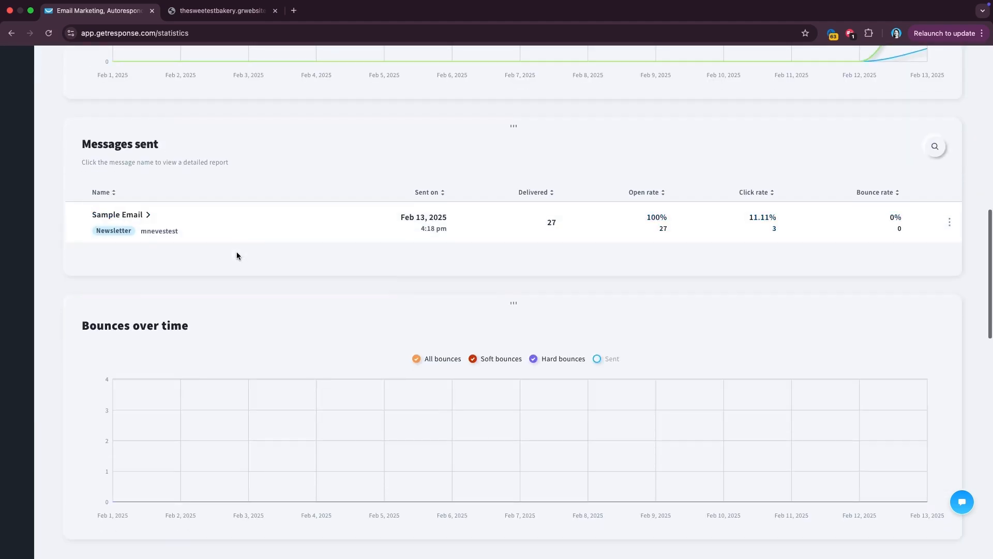
click(148, 216)
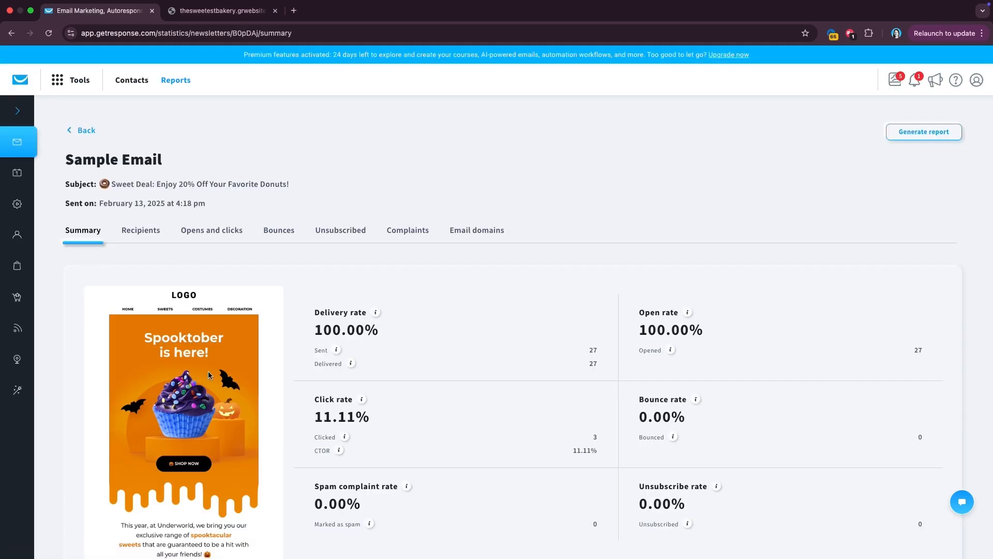
- Show the Opens and clicks statistics and scroll to the Links clicked counts
scroll(209, 375, down, 2)
scroll(343, 448, down, 3)
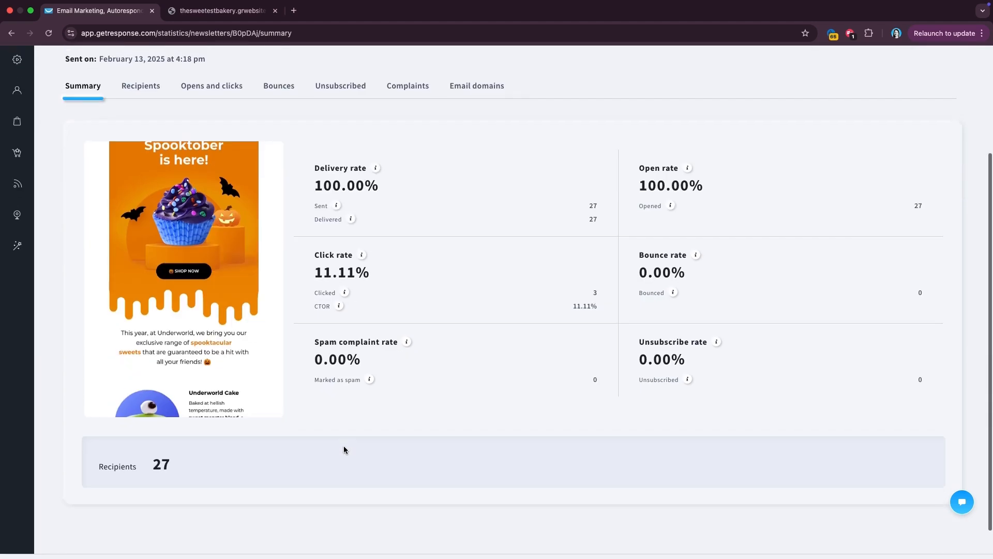
scroll(344, 448, up, 2)
click(213, 201)
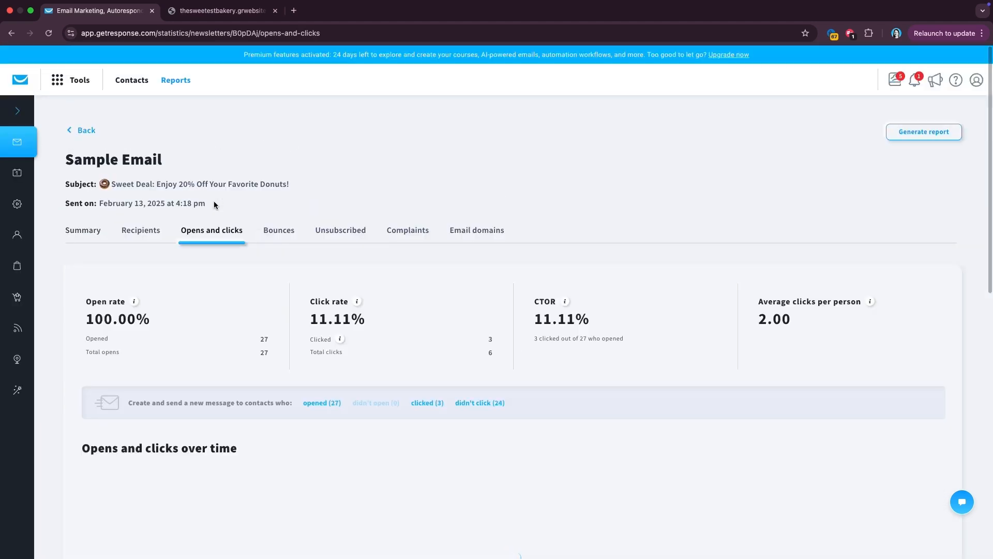
scroll(274, 333, down, 8)
scroll(277, 334, down, 1)
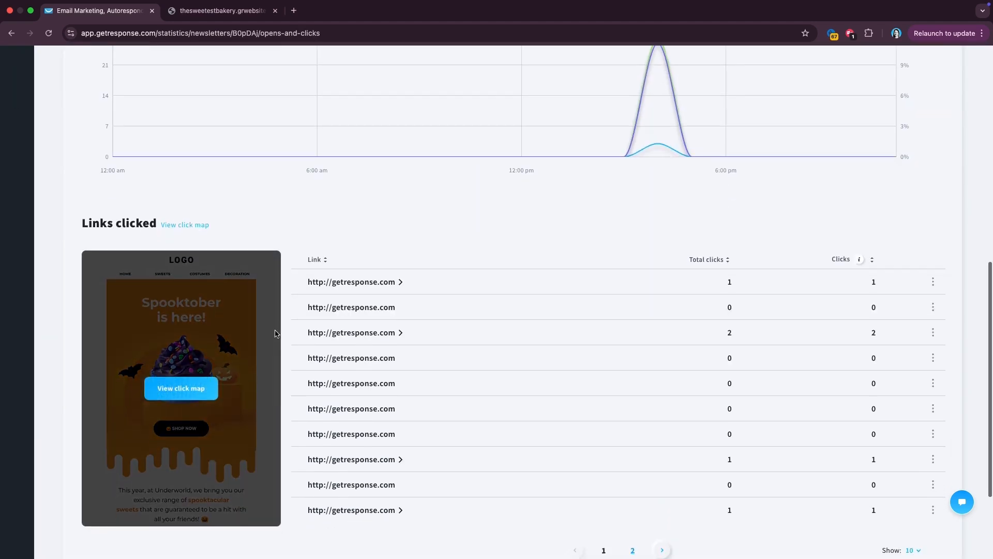
click(202, 367)
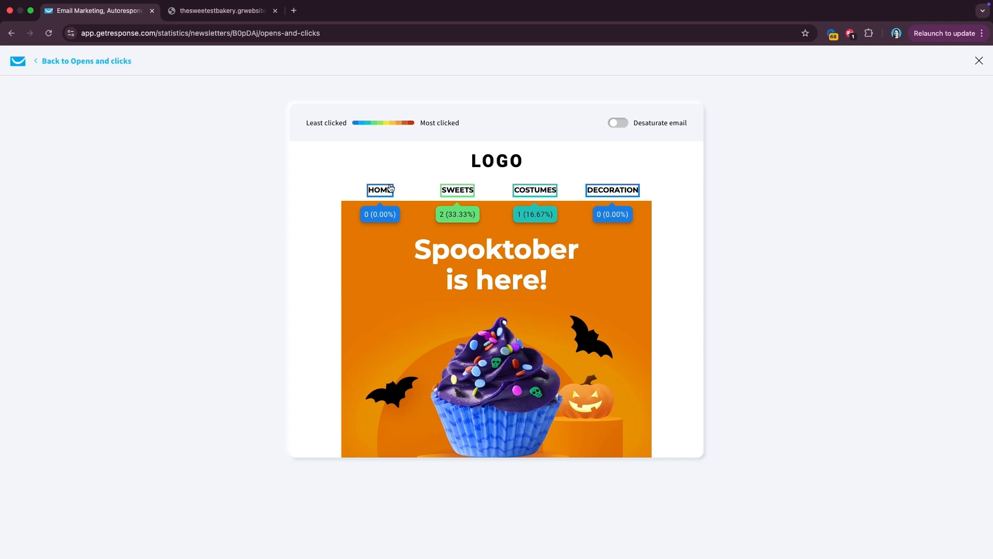
scroll(622, 199, down, 5)
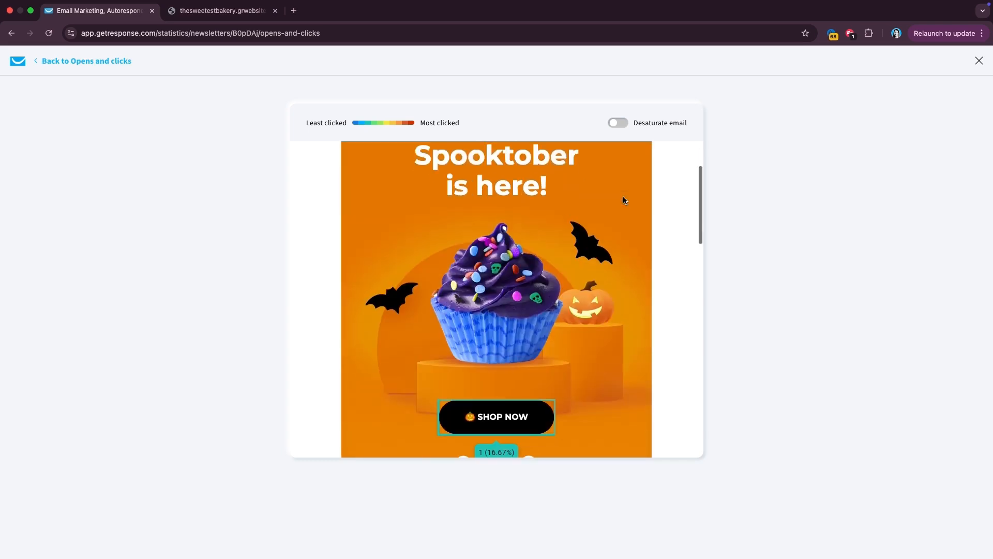
scroll(623, 199, down, 3)
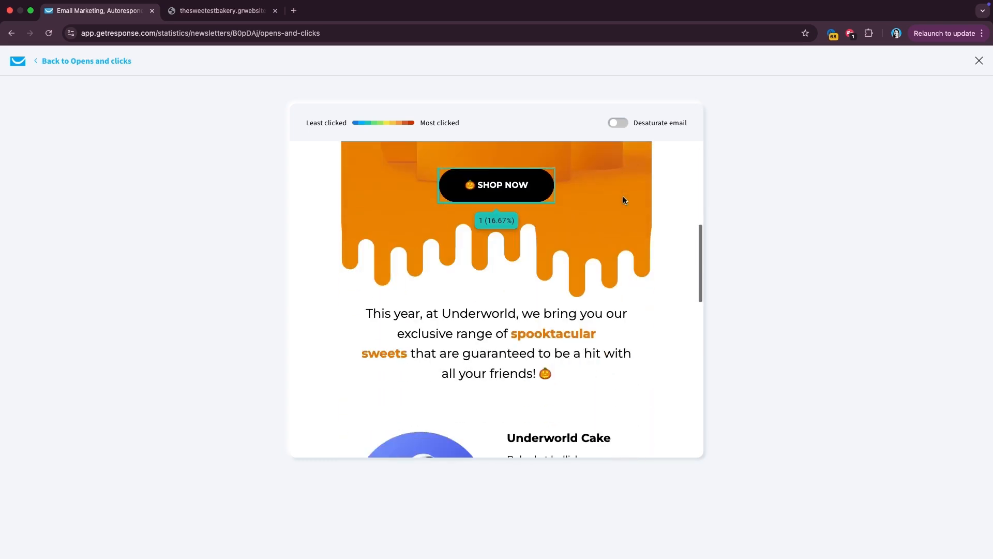
scroll(623, 199, down, 2)
scroll(623, 201, down, 2)
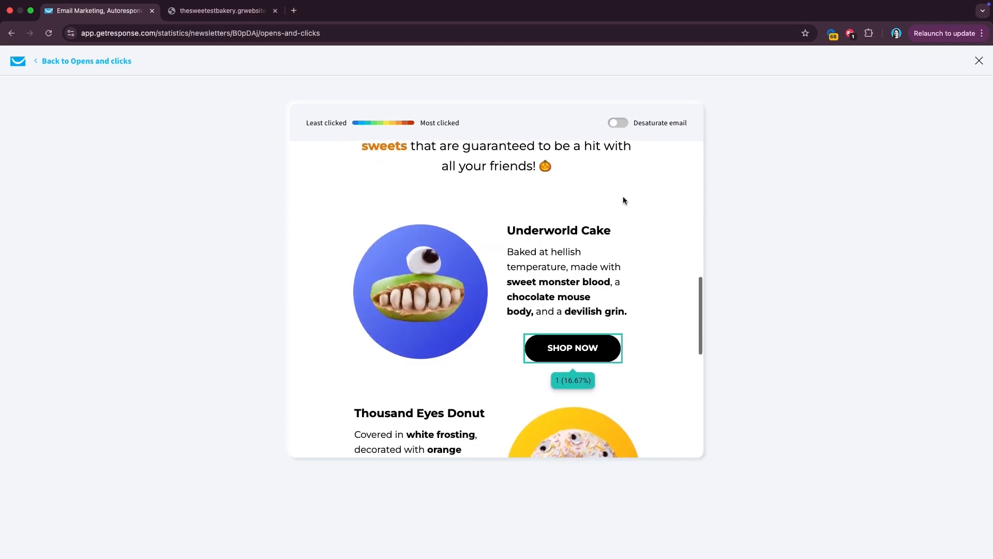
scroll(527, 392, down, 4)
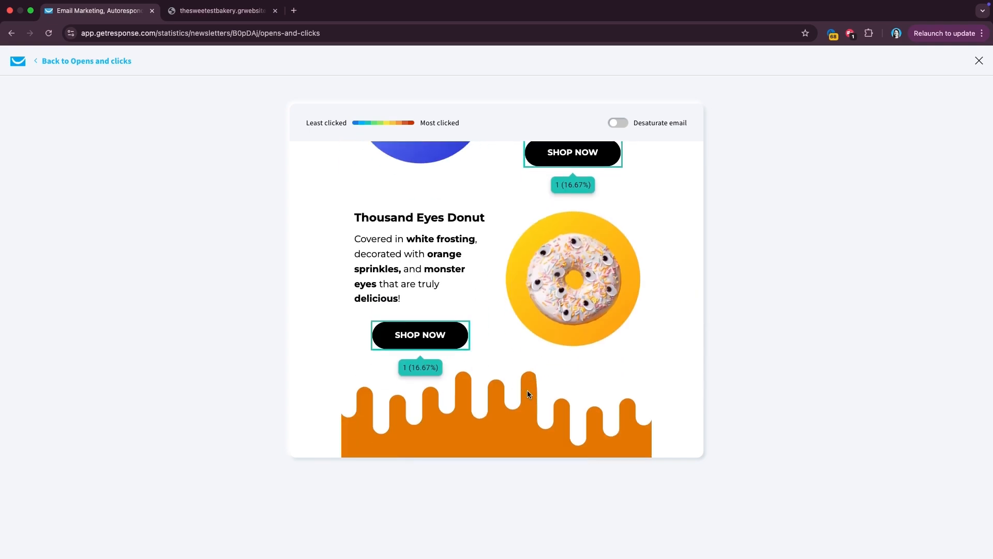
scroll(527, 393, down, 4)
scroll(593, 267, up, 15)
click(620, 124)
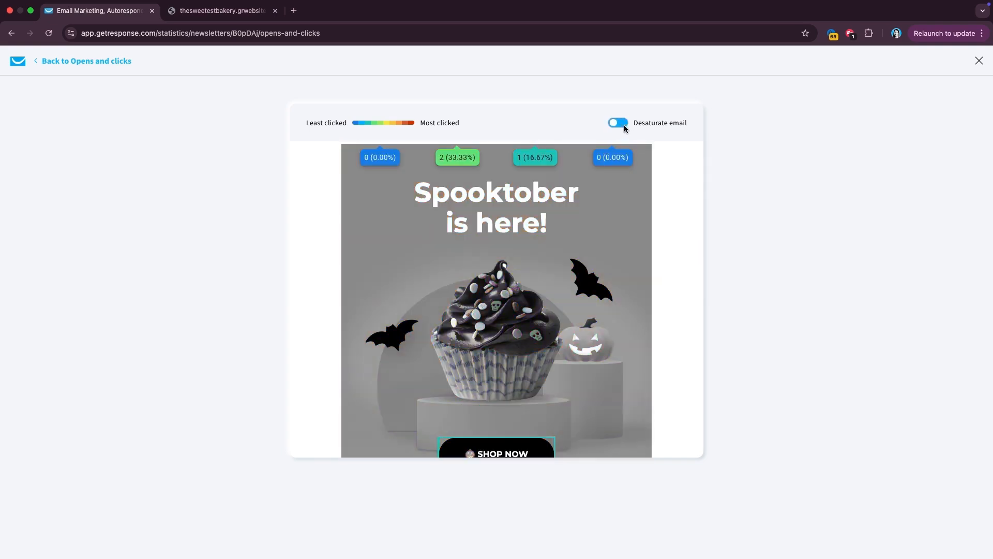
scroll(485, 263, down, 12)
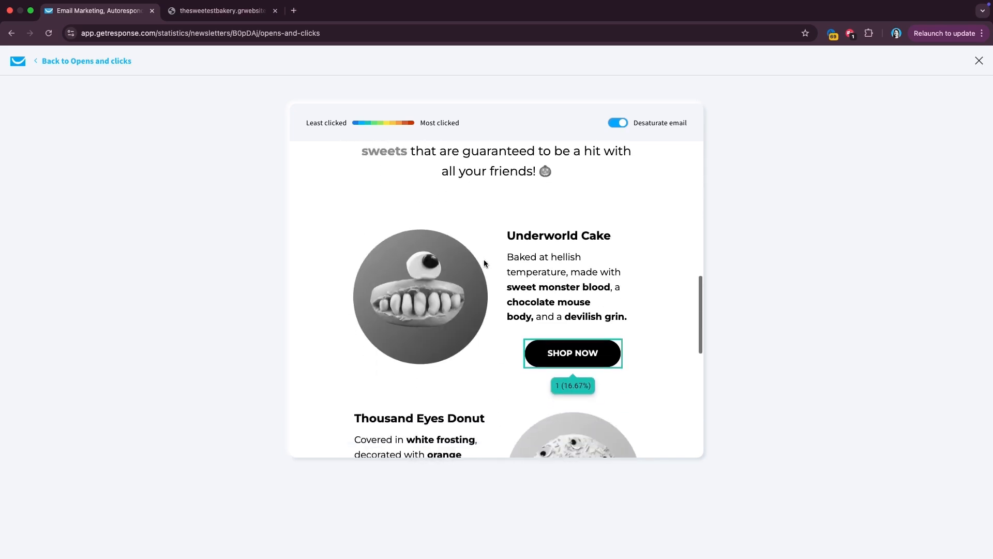
scroll(485, 263, down, 5)
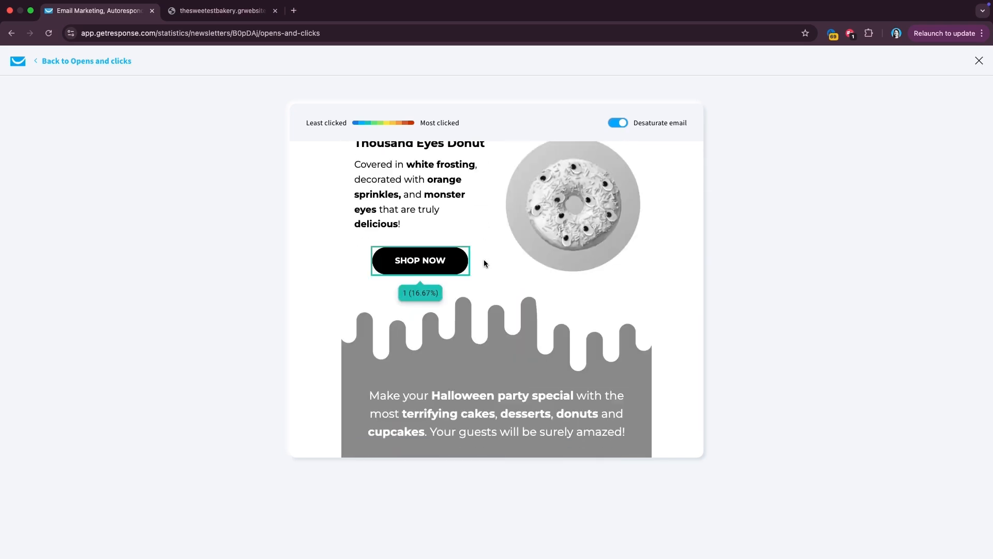
scroll(484, 263, up, 10)
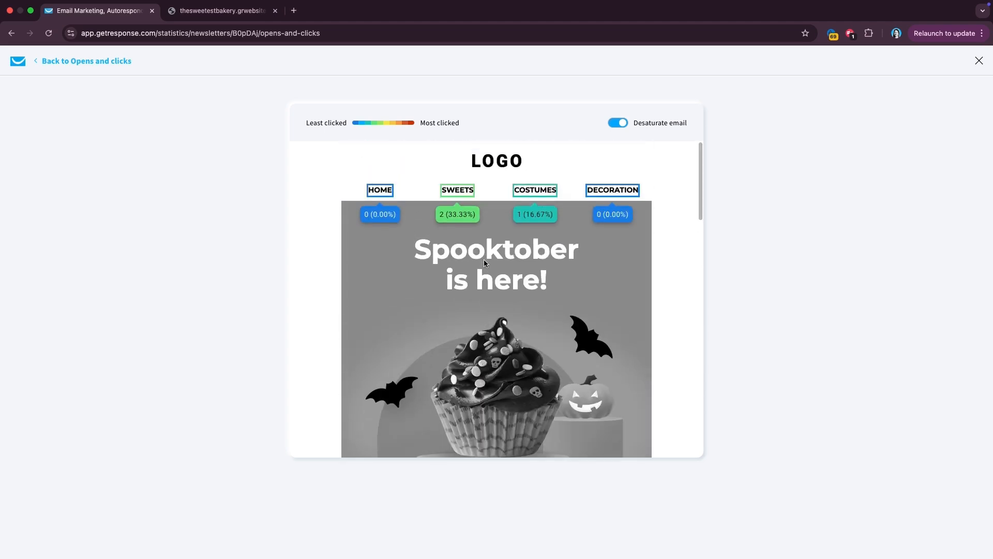
scroll(483, 263, down, 2)
scroll(483, 263, up, 2)
click(978, 62)
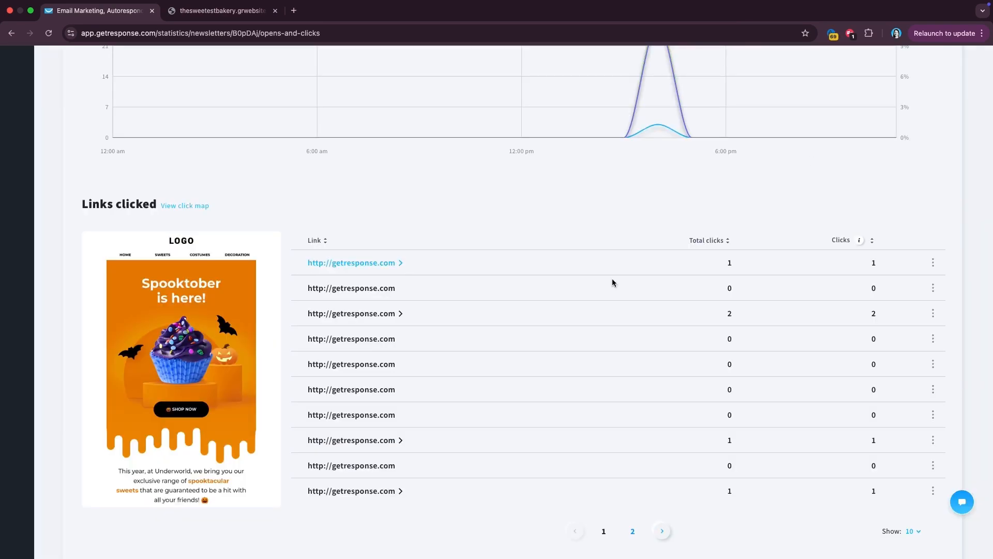
scroll(396, 268, up, 5)
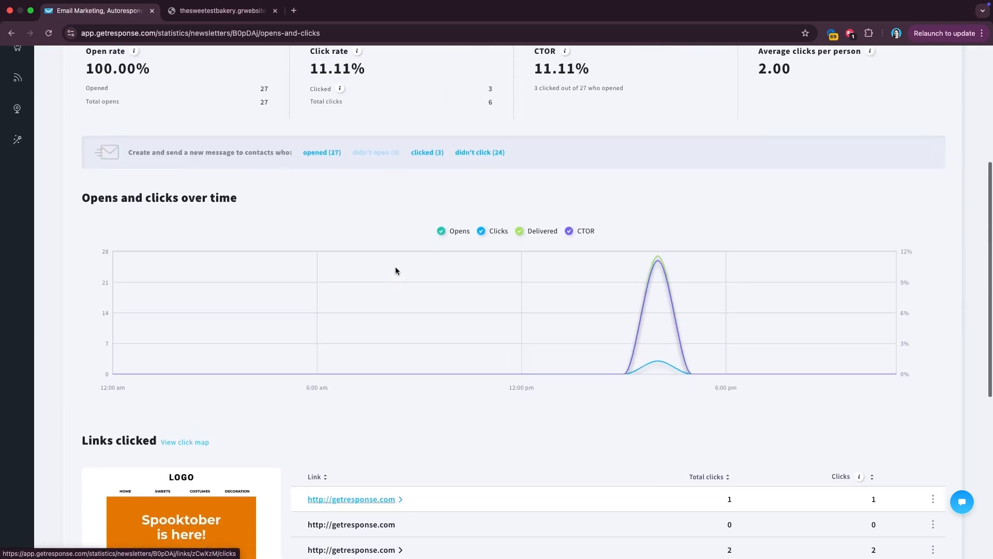
scroll(396, 270, up, 1)
scroll(396, 270, up, 4)
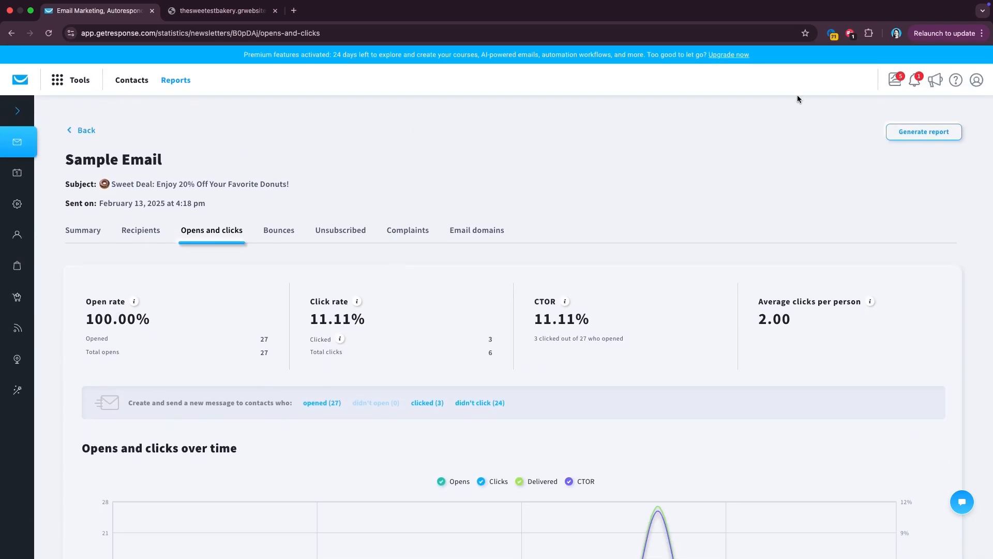
- Open Mobile apps from the profile menu and read the Mobile Apps page in the new tab
click(977, 80)
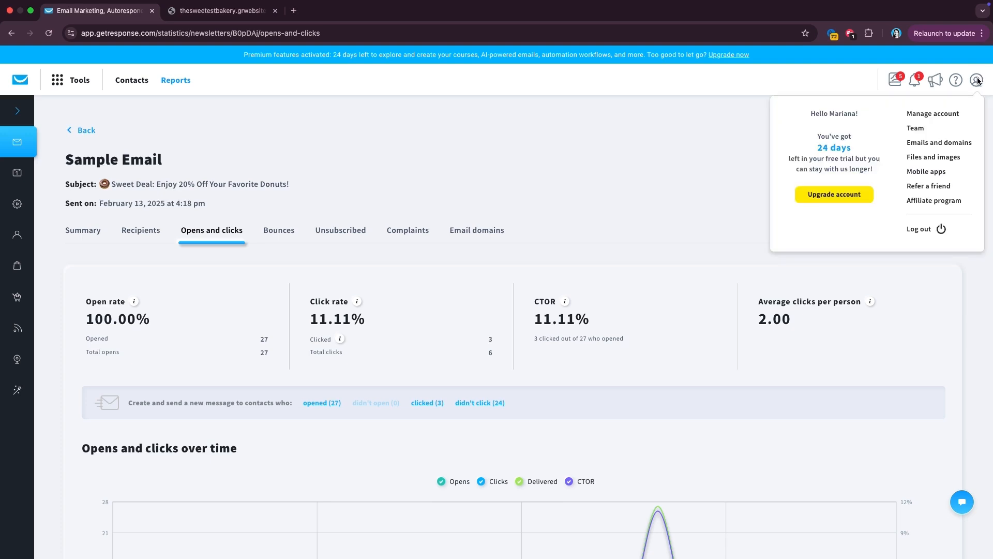
click(926, 172)
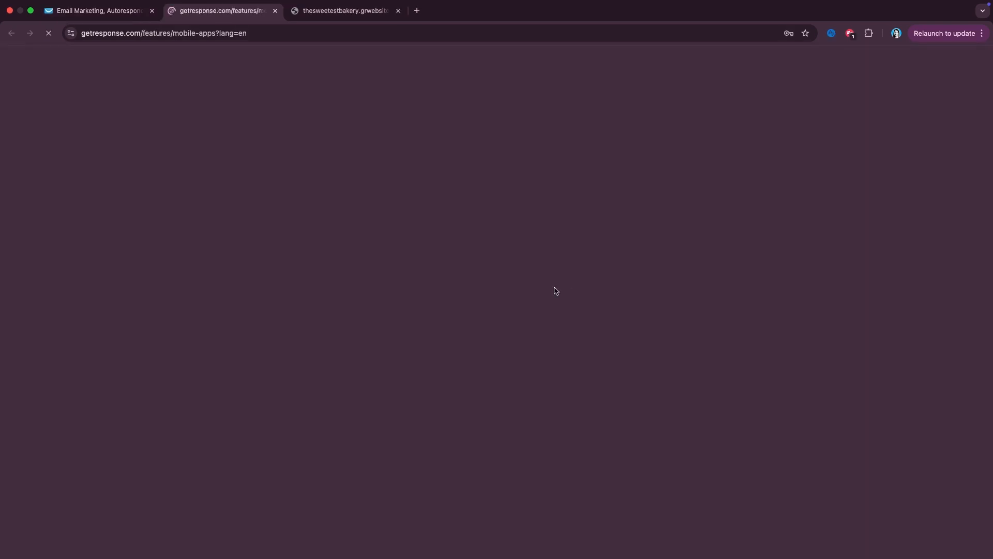
scroll(554, 287, down, 3)
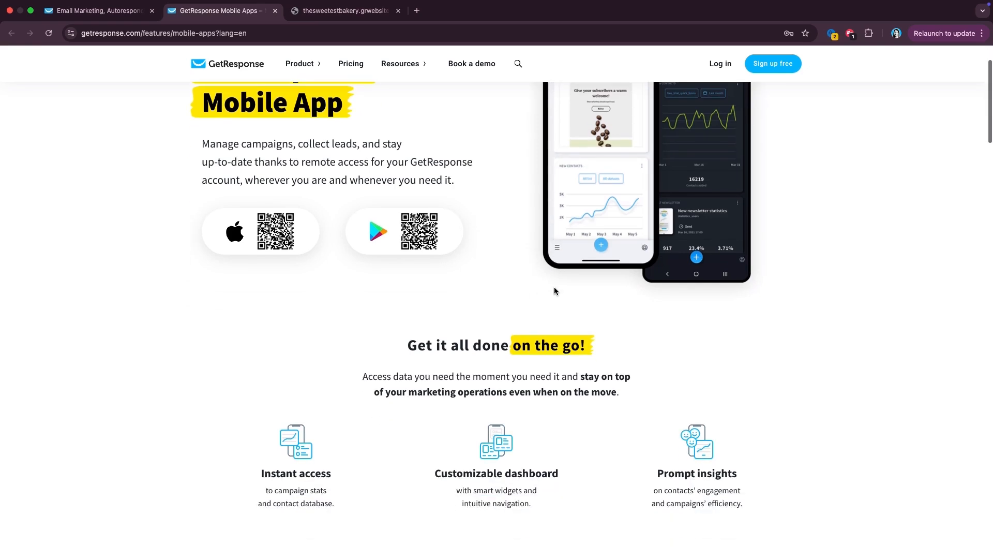
scroll(554, 286, down, 3)
scroll(554, 290, down, 5)
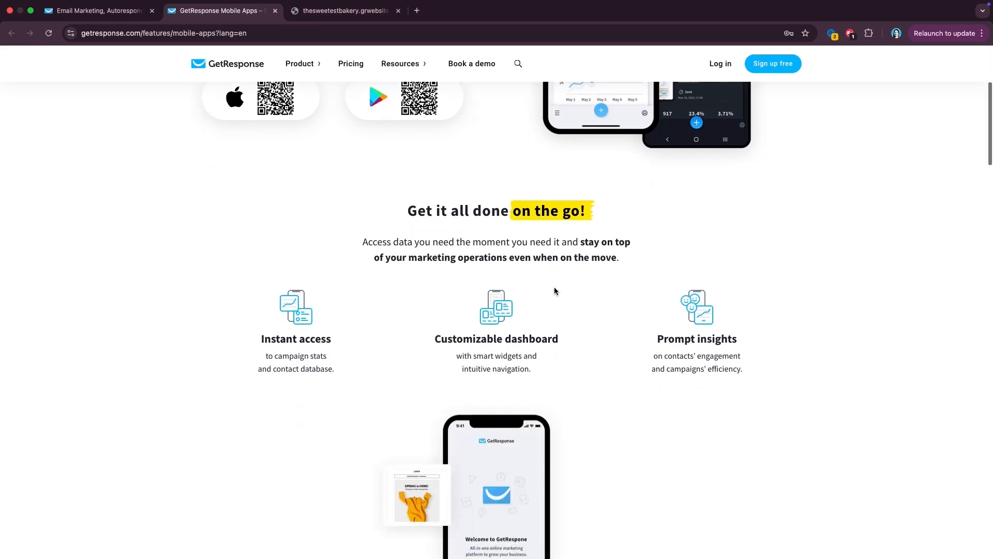
scroll(554, 290, down, 8)
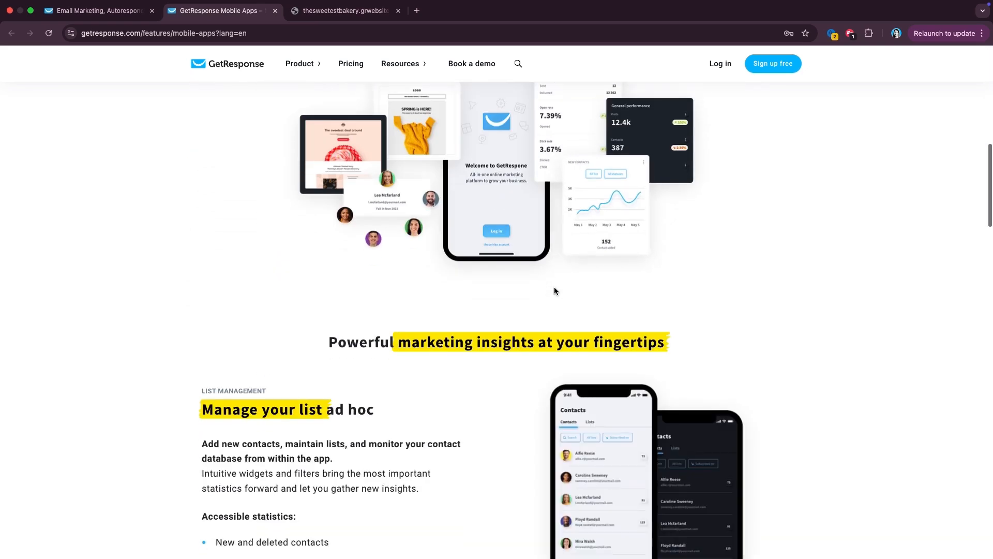
scroll(554, 290, down, 20)
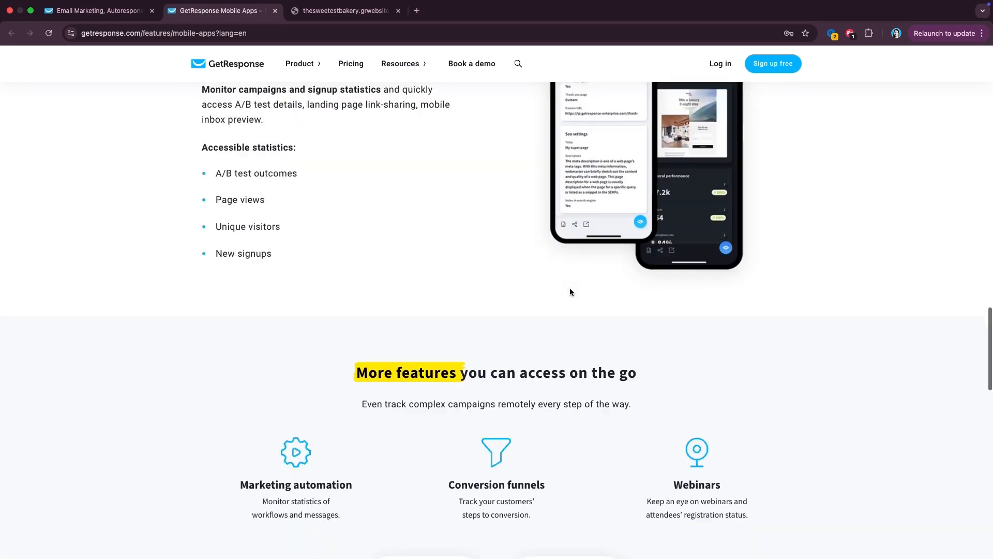